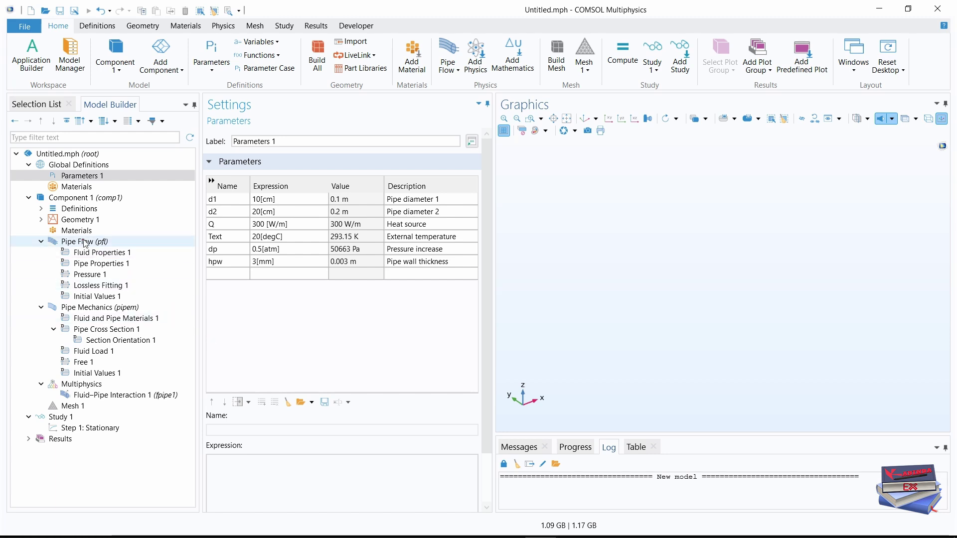
Add a polygon to Geometry 1 and load its coordinates from cooling_pipeline_stress_main.txt.
click(75, 221)
right_click(75, 222)
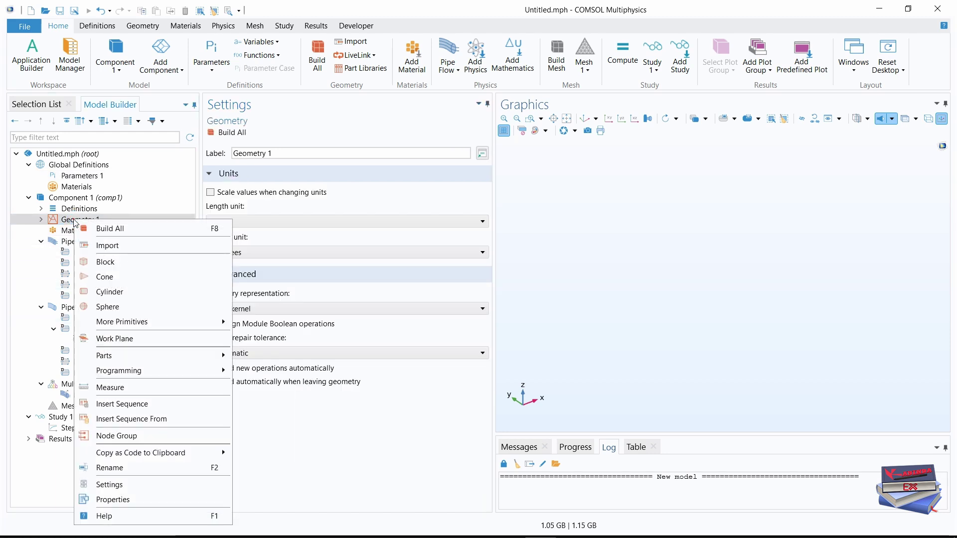
mouse_move(122, 325)
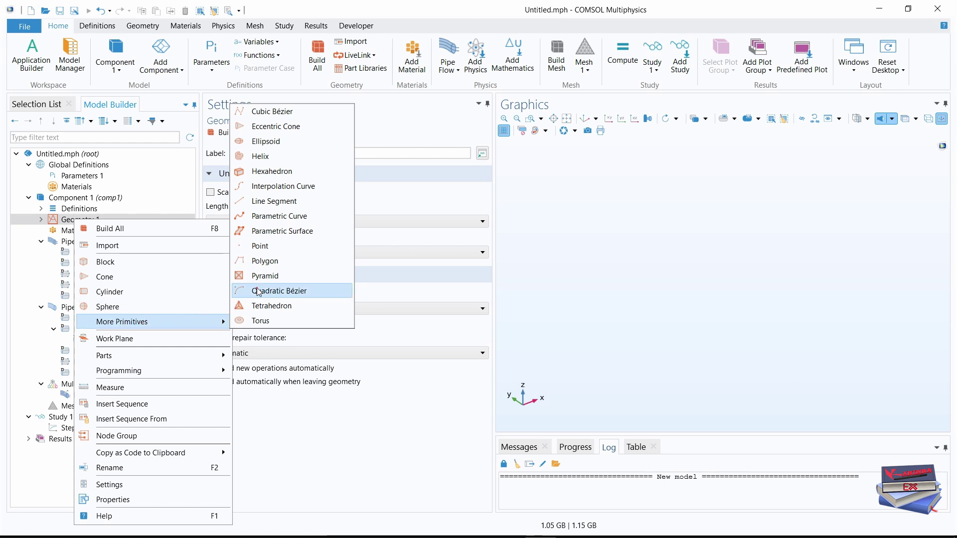
click(262, 263)
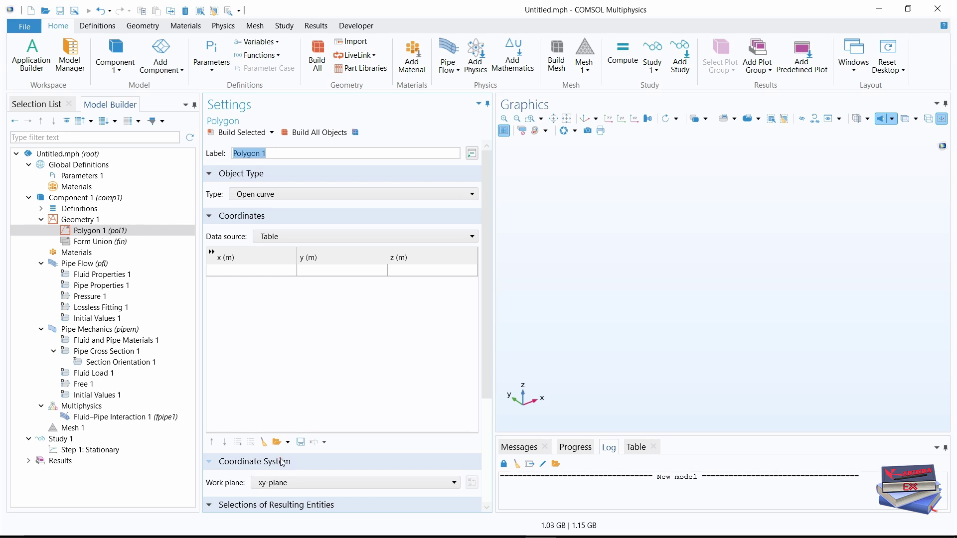
click(276, 442)
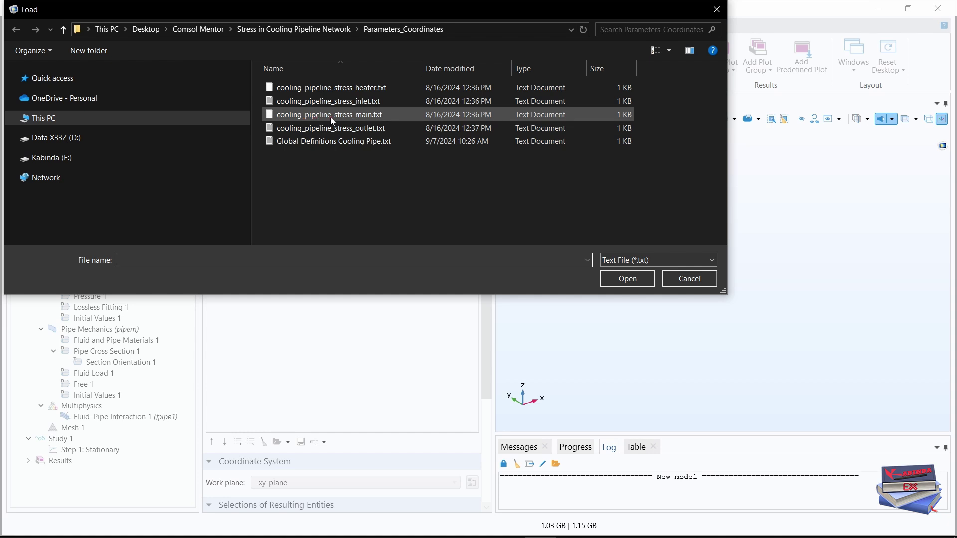
click(357, 115)
click(626, 279)
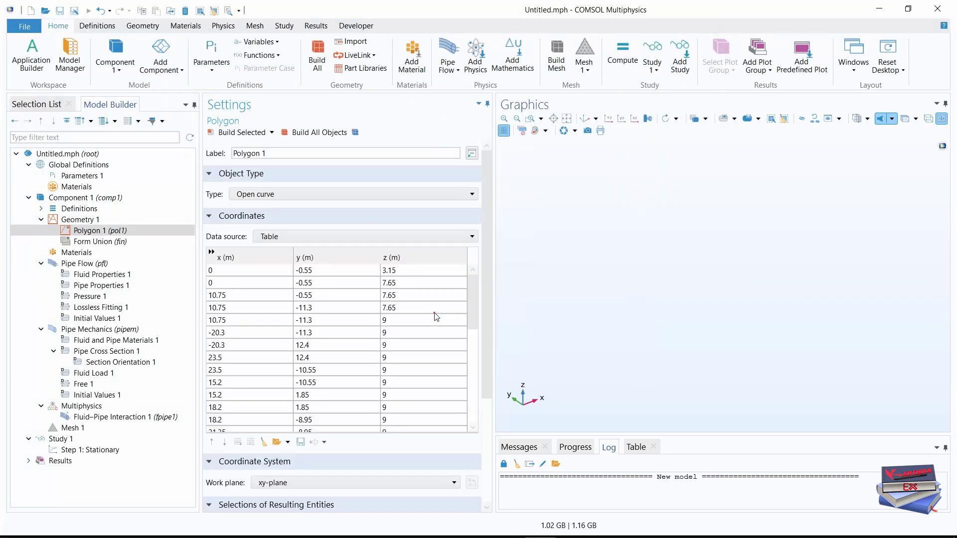
Enable the resulting objects selection for the first polygon and contribute it to a new cumulative selection named piping_main.
drag(486, 276, 487, 386)
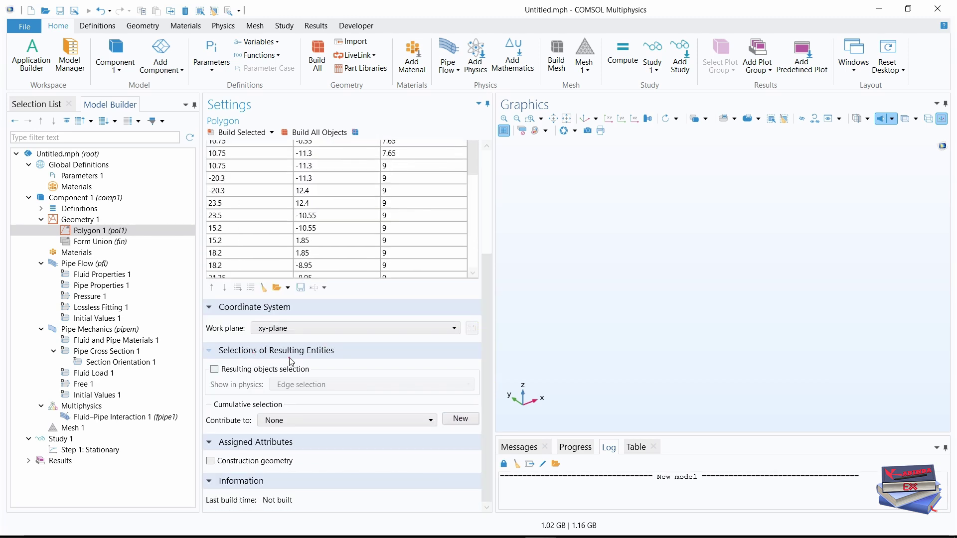
click(215, 369)
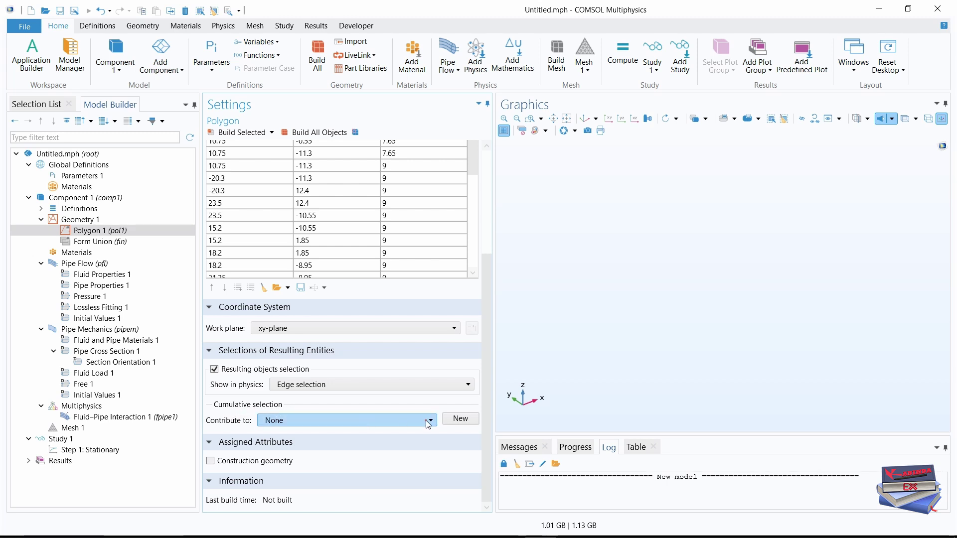
click(460, 418)
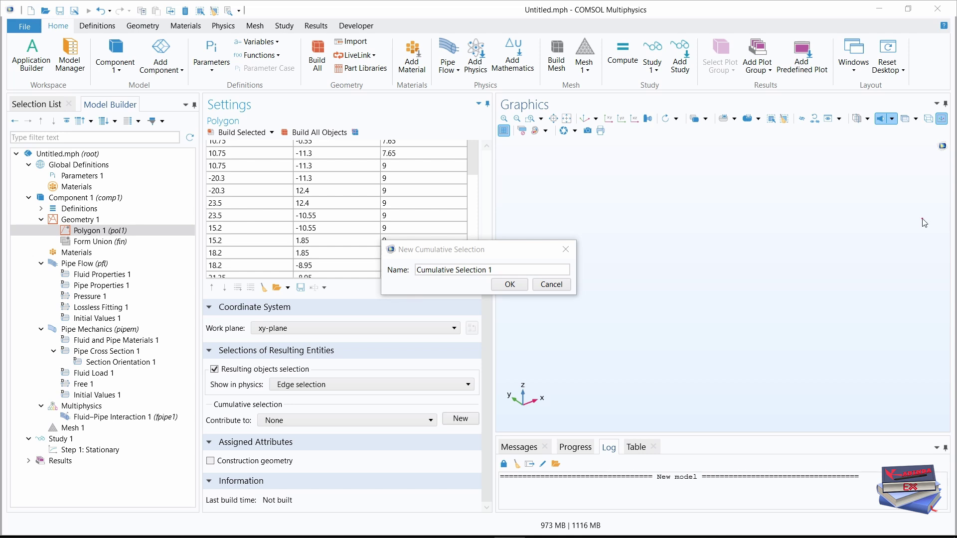
click(394, 269)
text(piping_main)
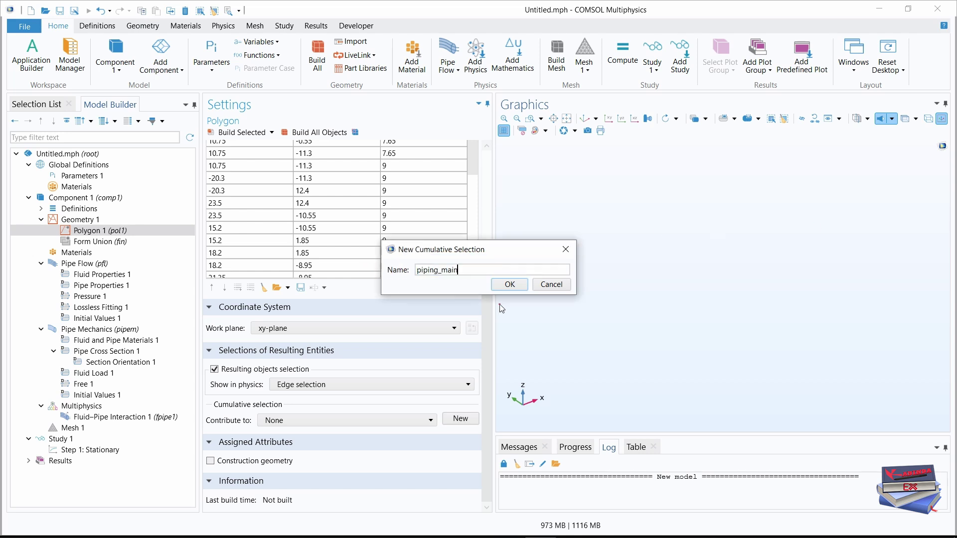
click(509, 284)
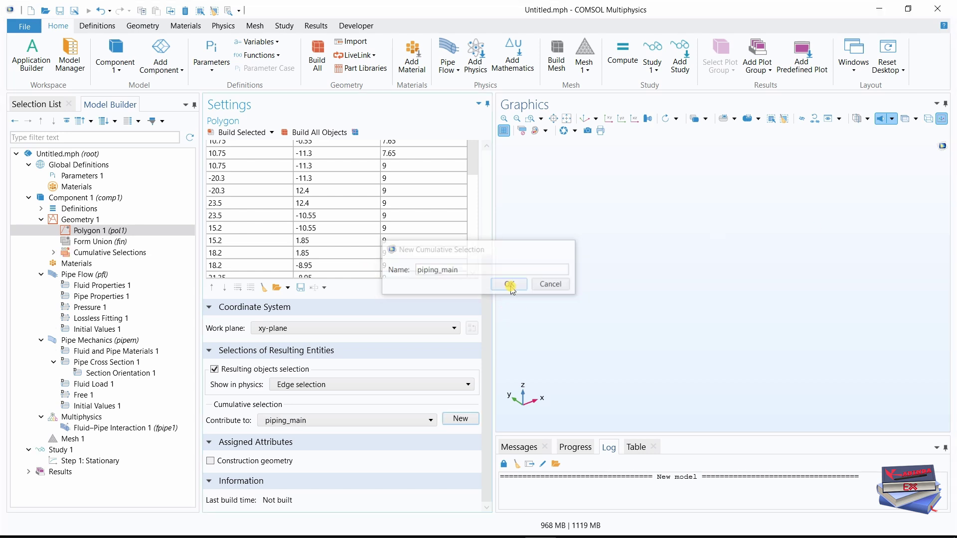
Add a second polygon to Geometry 1 and load its coordinates from cooling_pipeline_stress_inlet.txt.
right_click(75, 219)
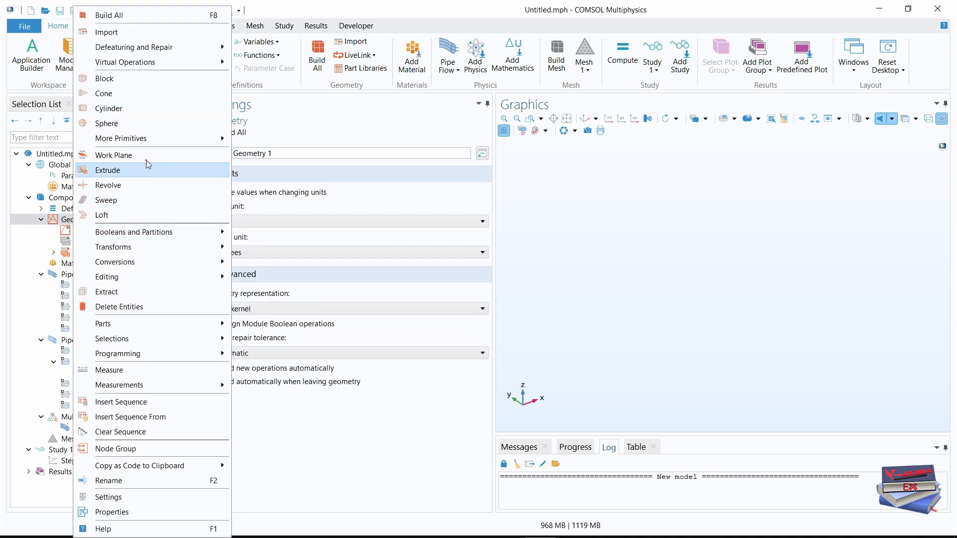
mouse_move(164, 139)
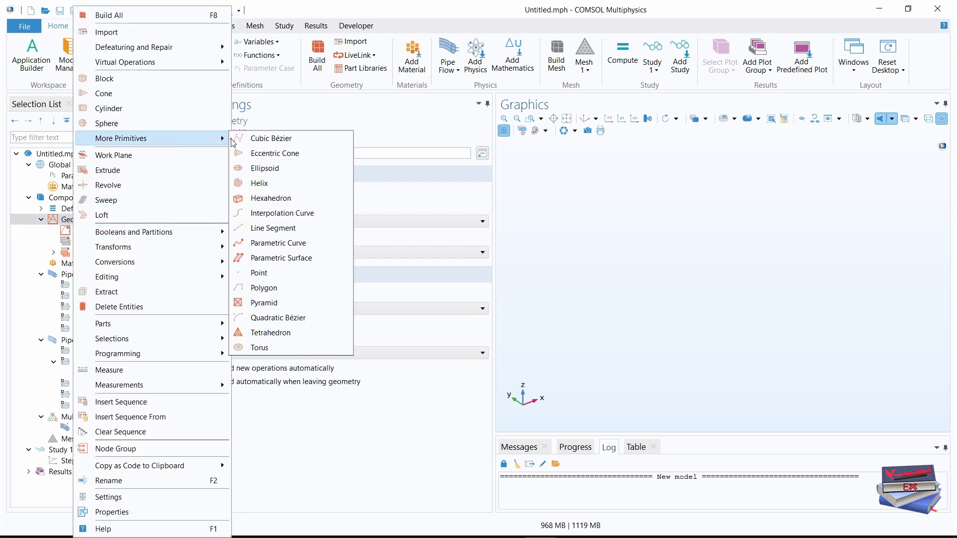
click(262, 289)
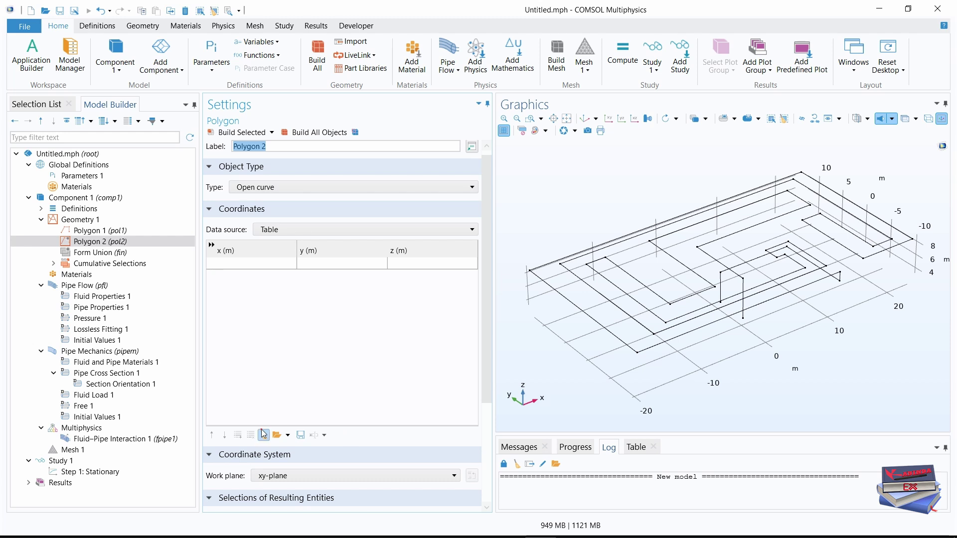
click(275, 435)
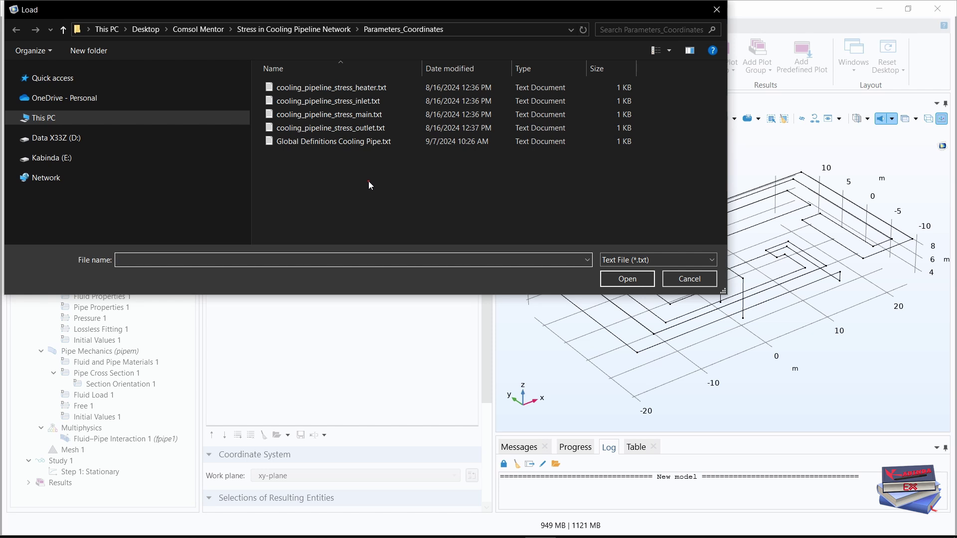
click(326, 105)
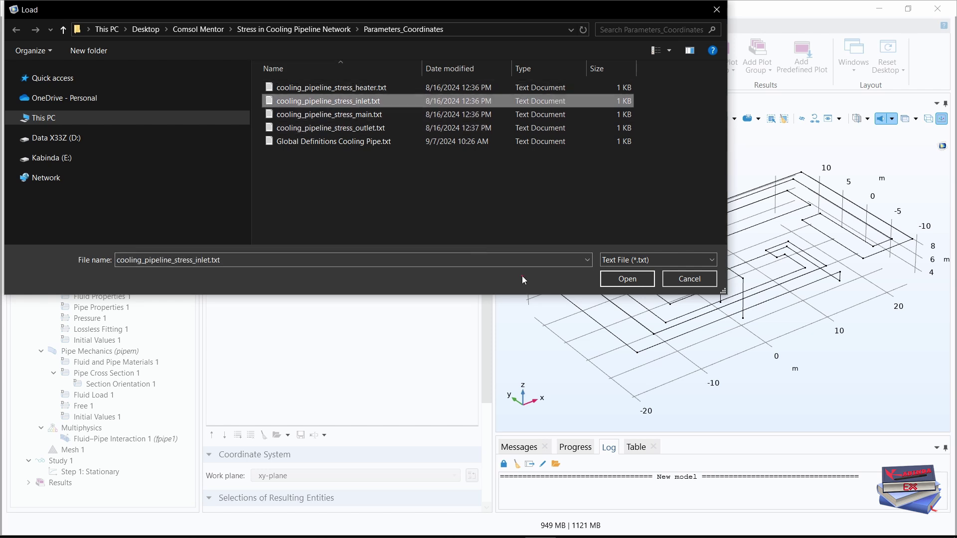
click(624, 278)
Contribute the second polygon to a new cumulative selection named piping_inlet and enable its resulting objects selection.
drag(485, 265, 489, 374)
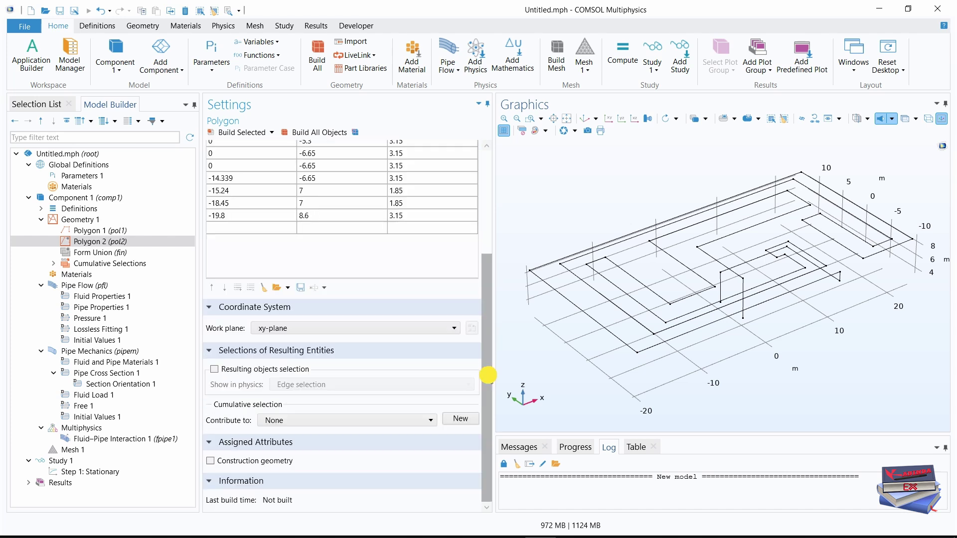
click(461, 419)
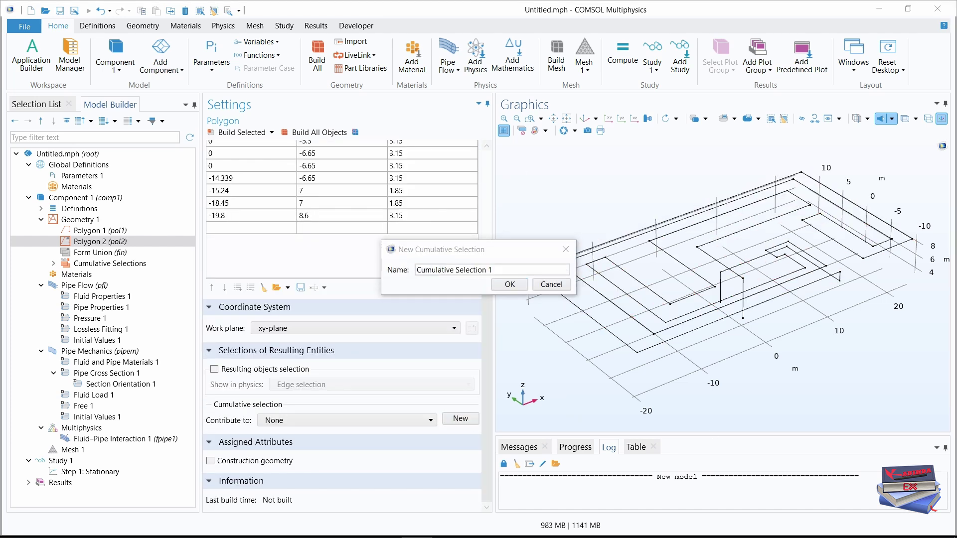
click(530, 256)
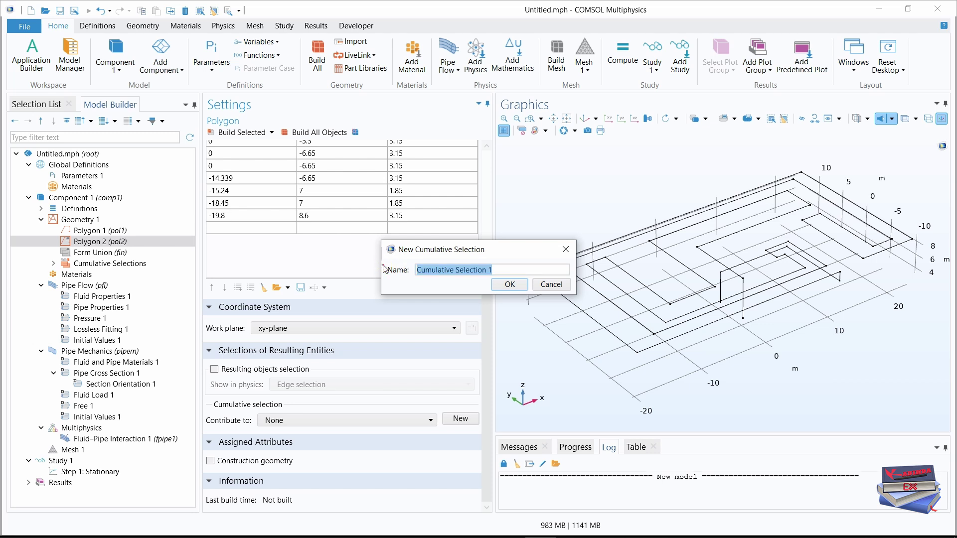
text(piping_inlet)
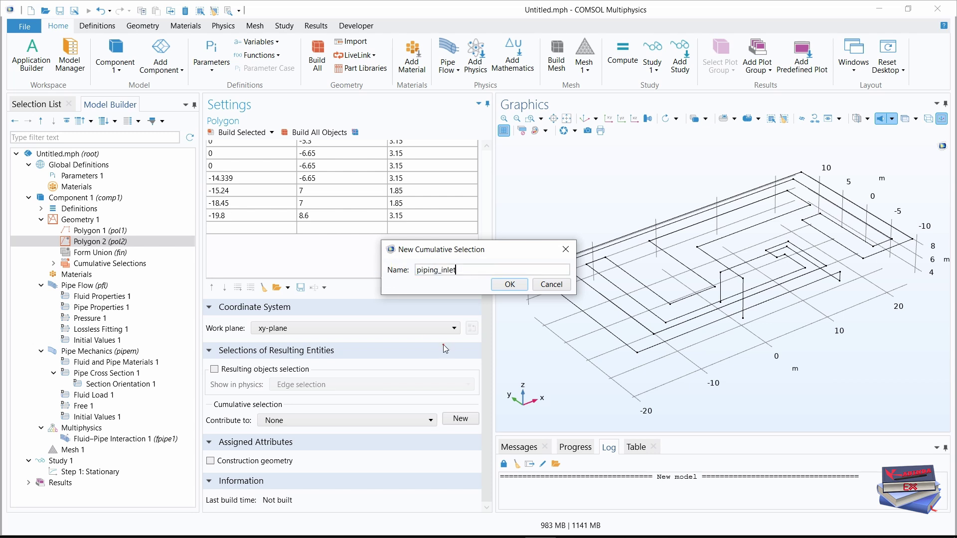
click(510, 286)
click(214, 369)
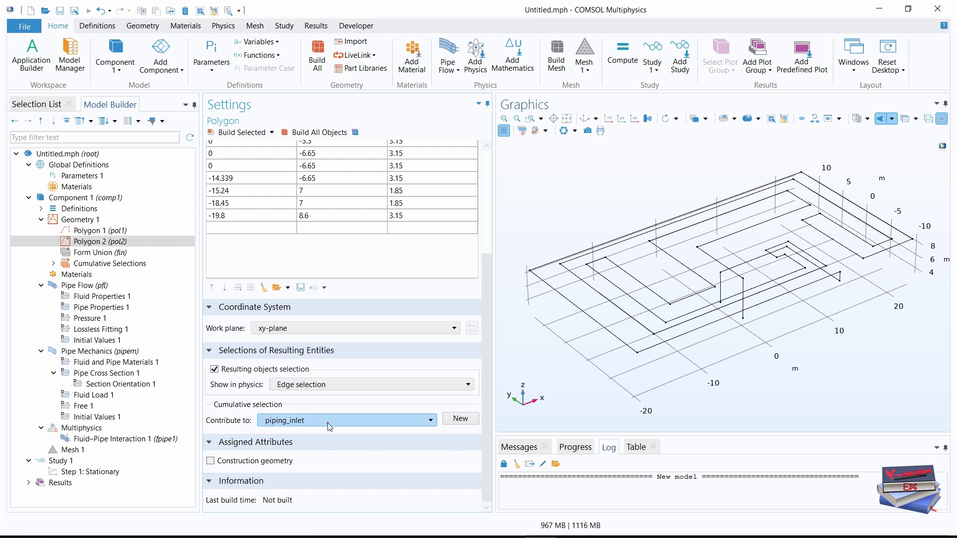
Add a third polygon to Geometry 1 and load its coordinates from cooling_pipeline_stress_outlet.txt.
right_click(75, 221)
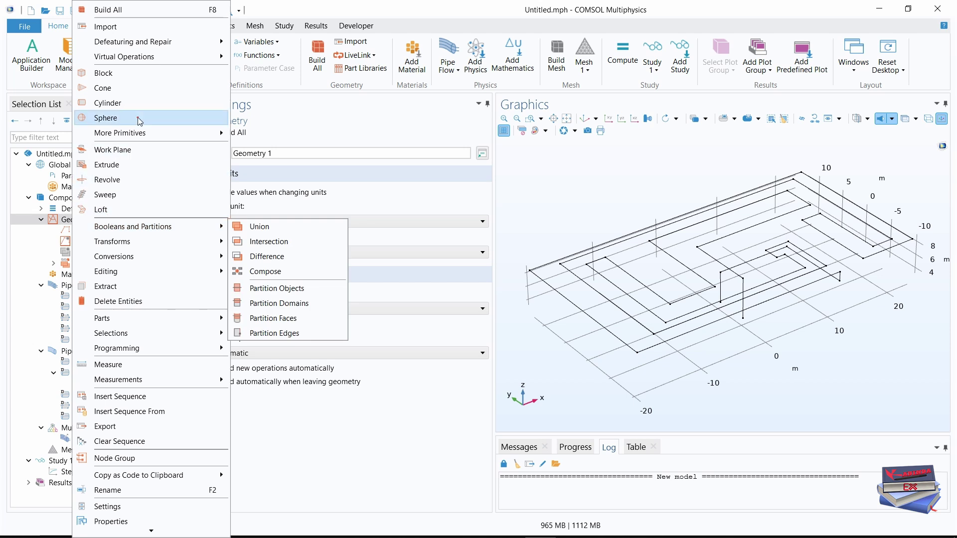
mouse_move(199, 133)
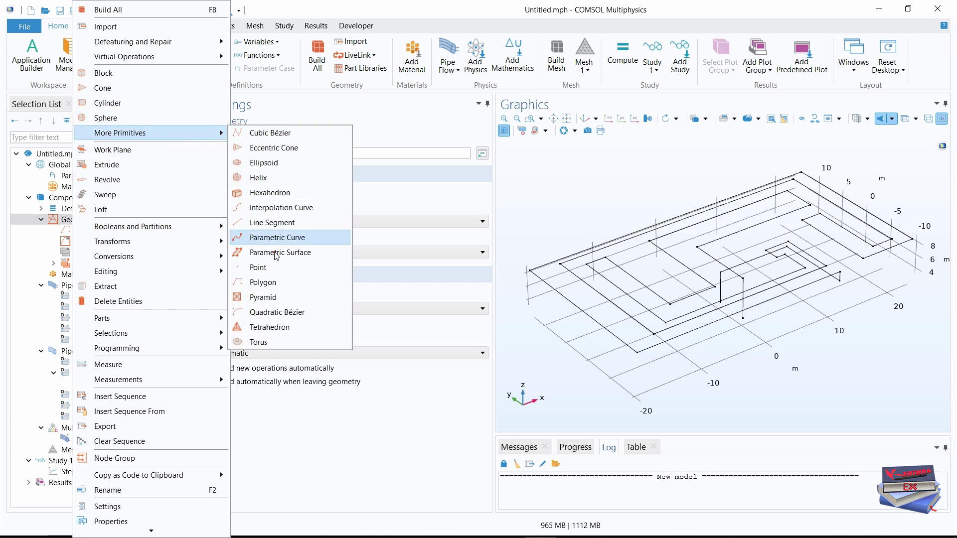
click(263, 282)
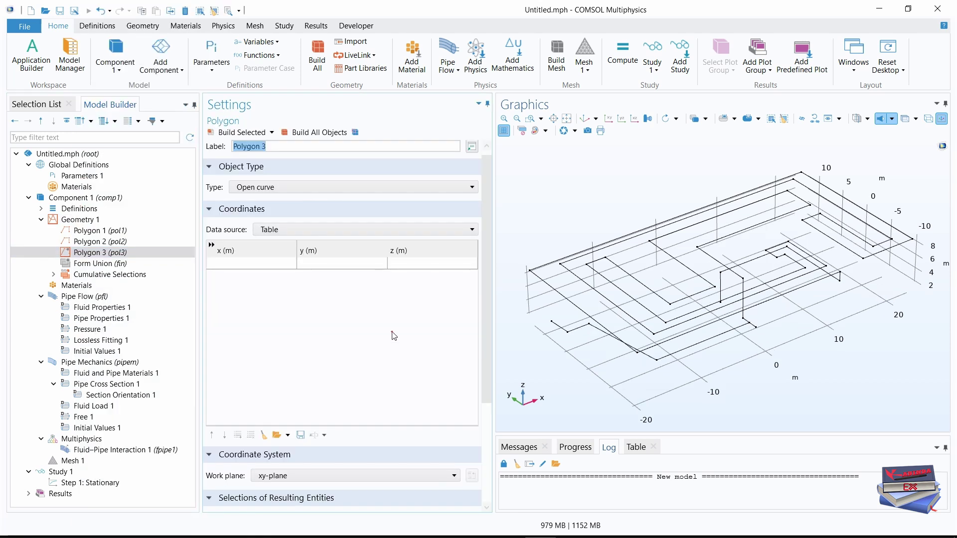
click(277, 435)
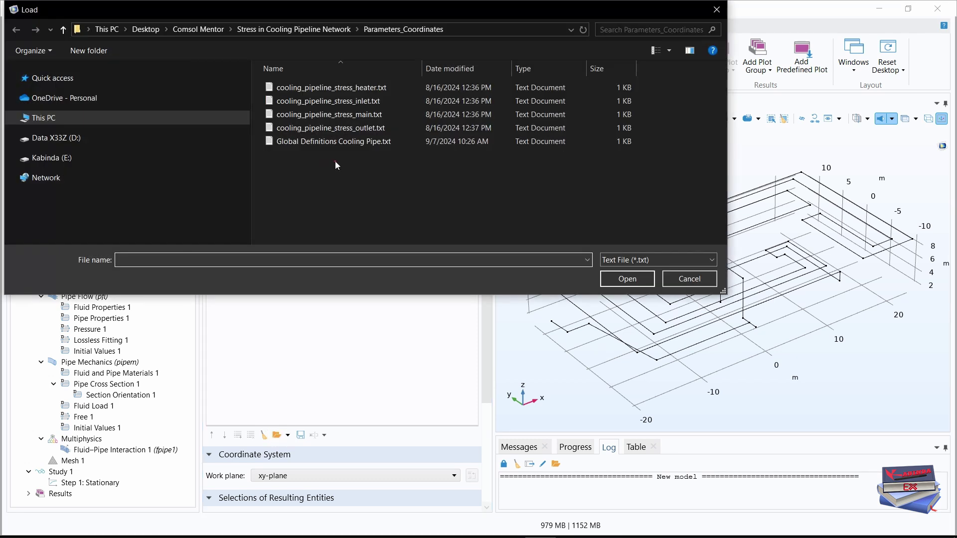
click(329, 129)
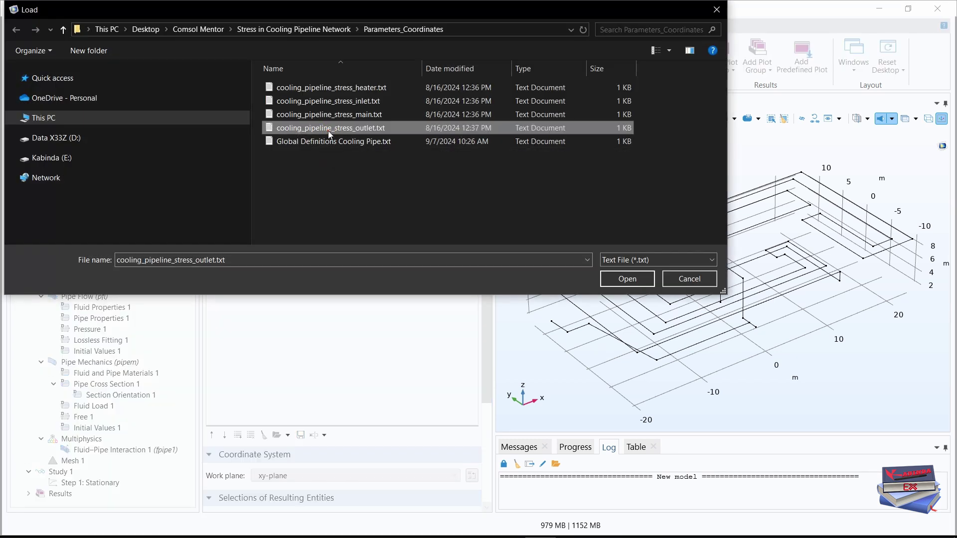
click(626, 279)
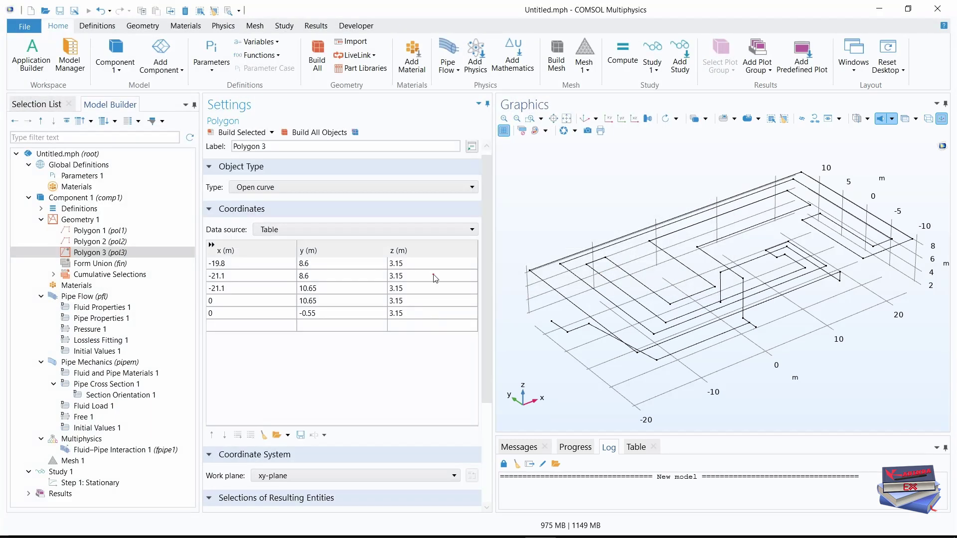
Enable the resulting objects selection for the third polygon and contribute it to a new cumulative selection named piping_outlet.
scroll(486, 303, down, 3)
scroll(486, 302, down, 1)
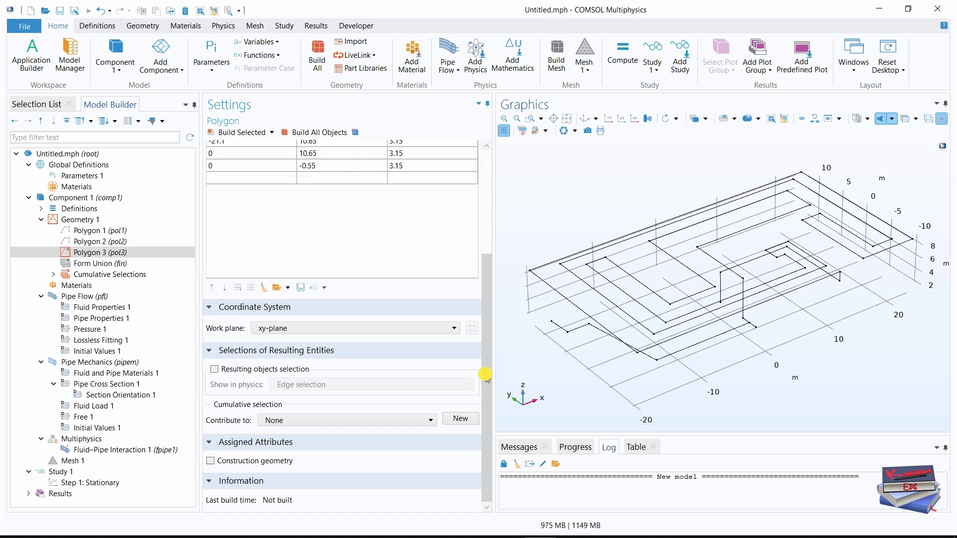
click(215, 369)
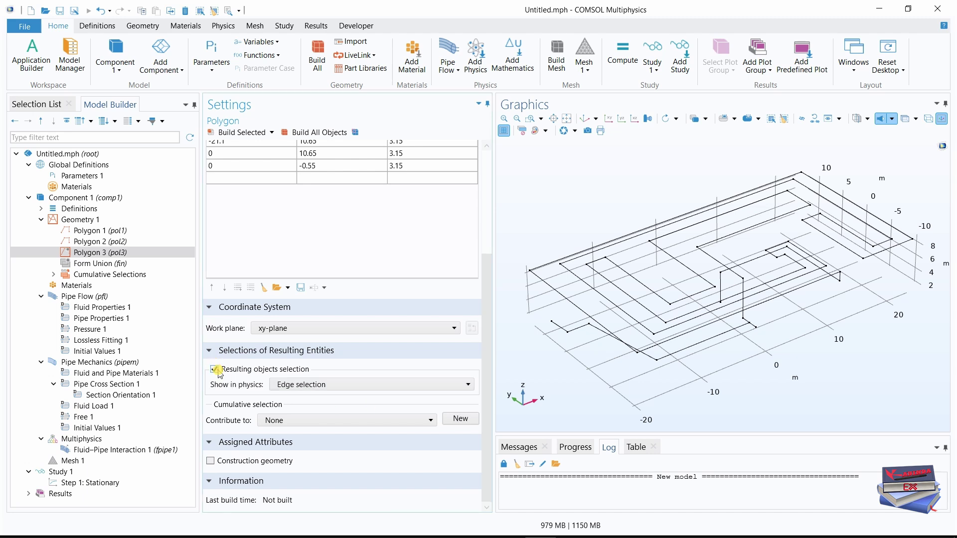
click(459, 419)
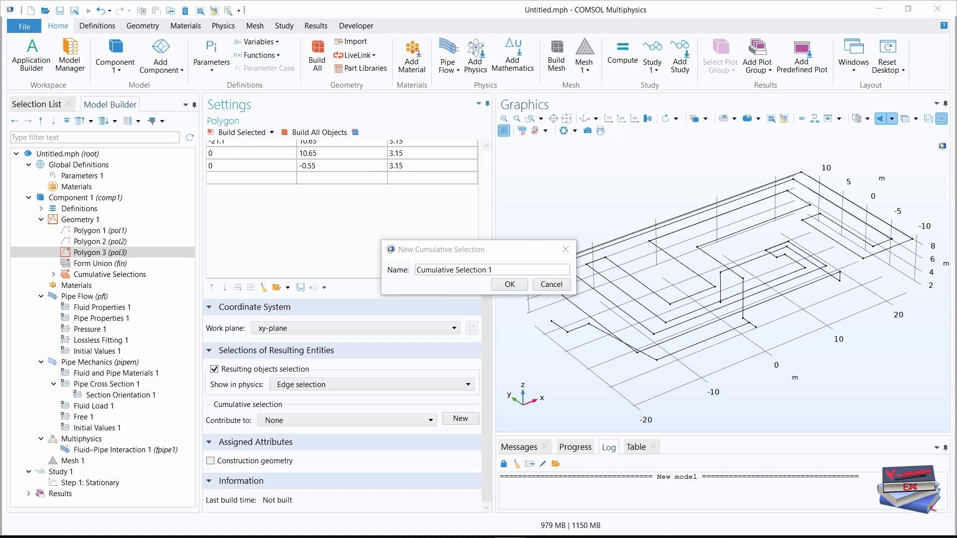
click(371, 277)
text(piping_outlet)
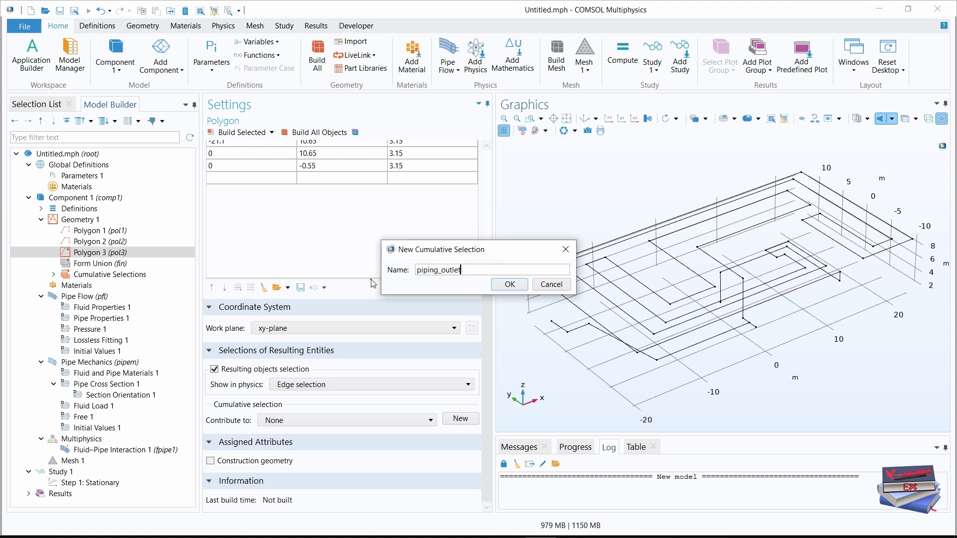
click(522, 289)
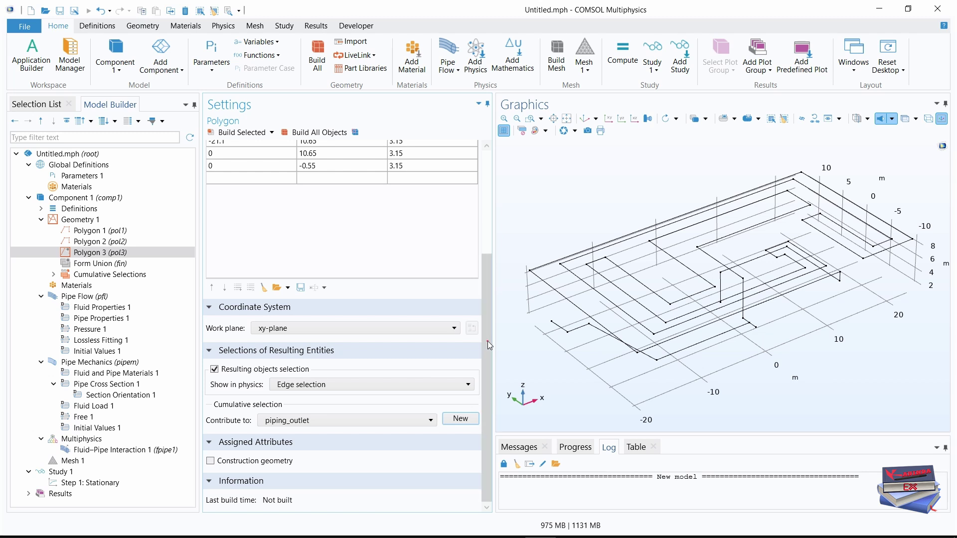
Add a fourth polygon to Geometry 1 and load its coordinates from cooling_pipeline_stress_heater.txt.
drag(487, 341, 494, 217)
right_click(76, 220)
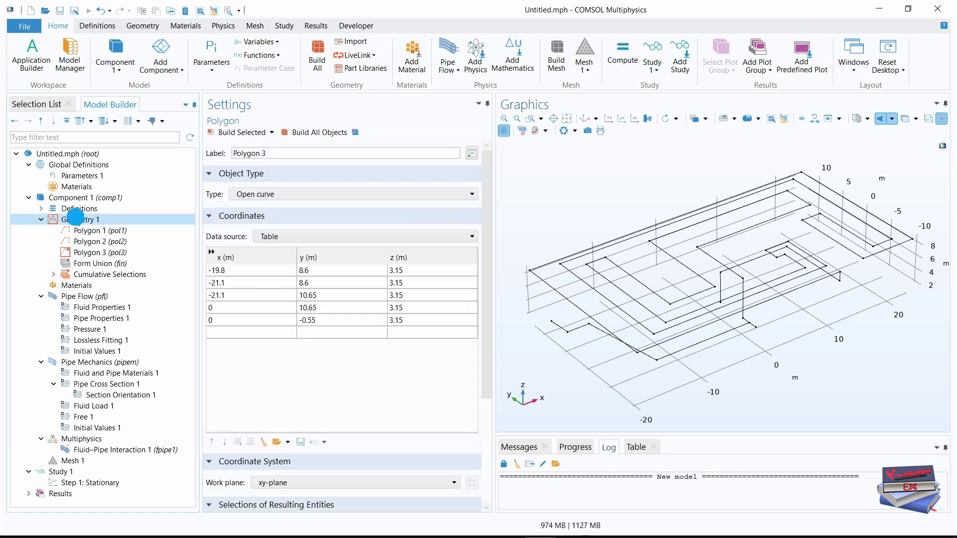
mouse_move(175, 132)
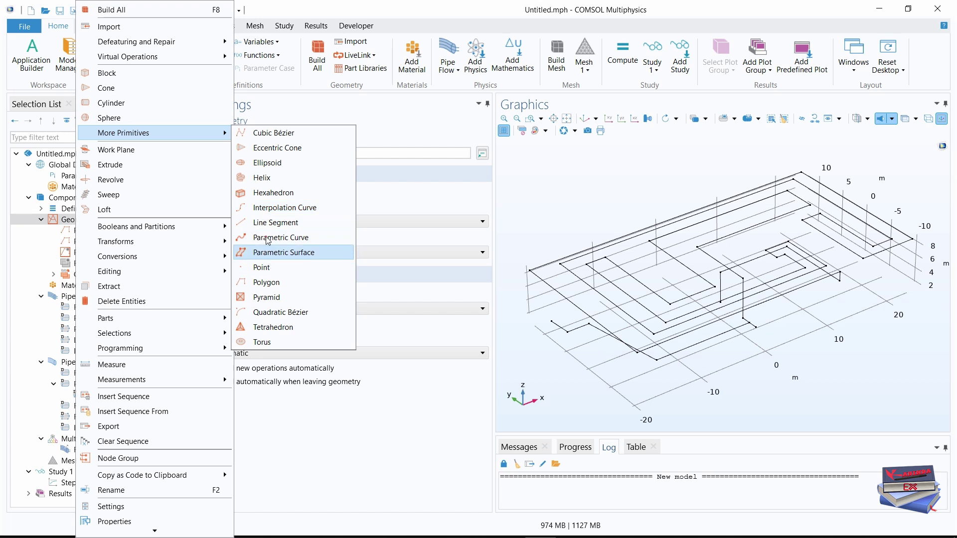
click(265, 282)
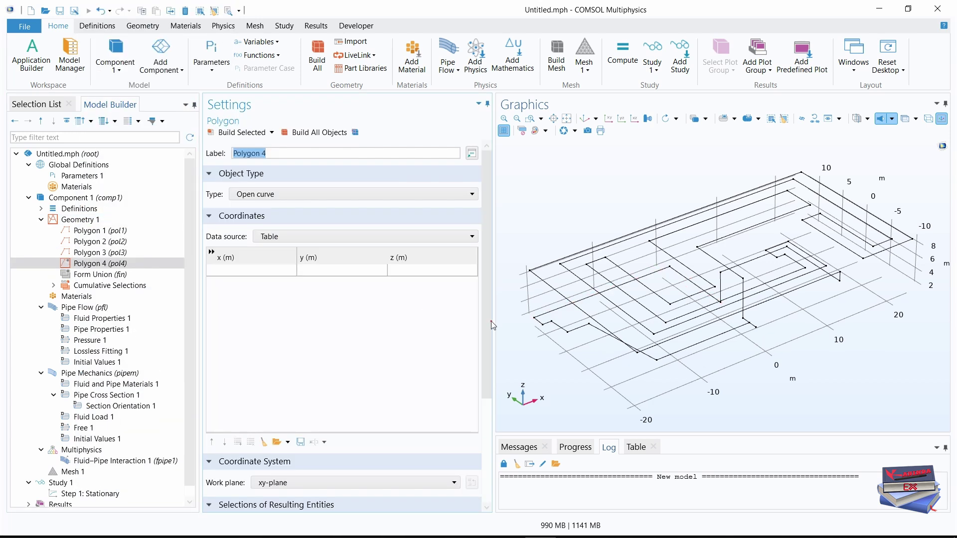
click(277, 443)
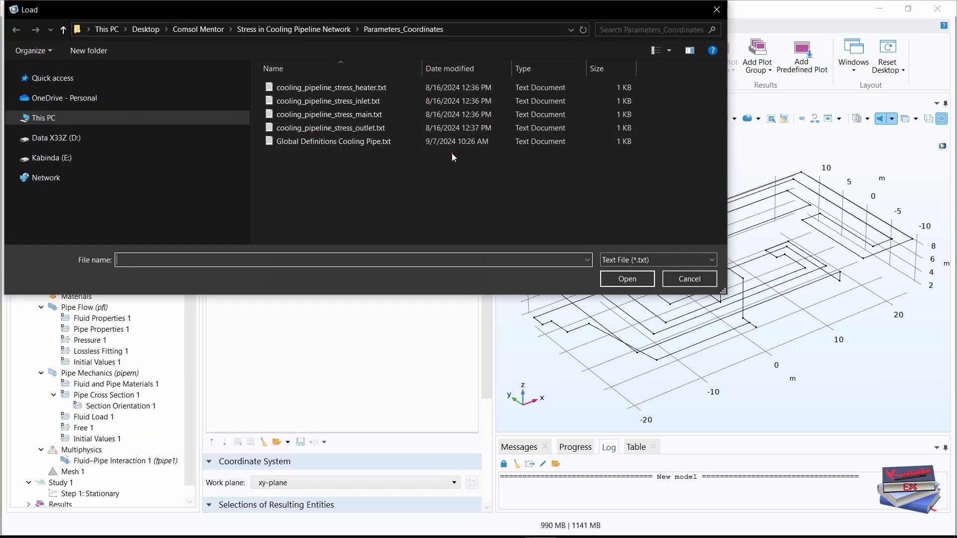
click(357, 88)
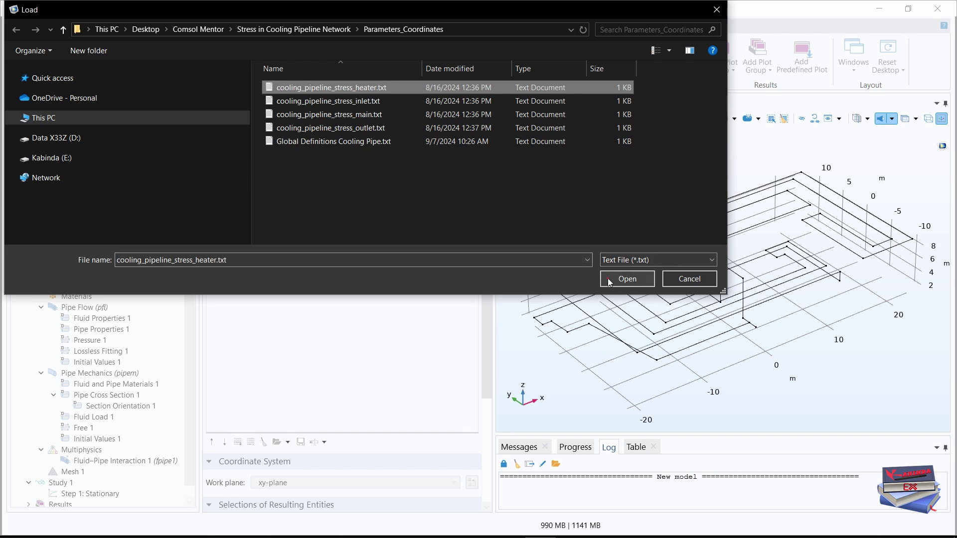
click(628, 279)
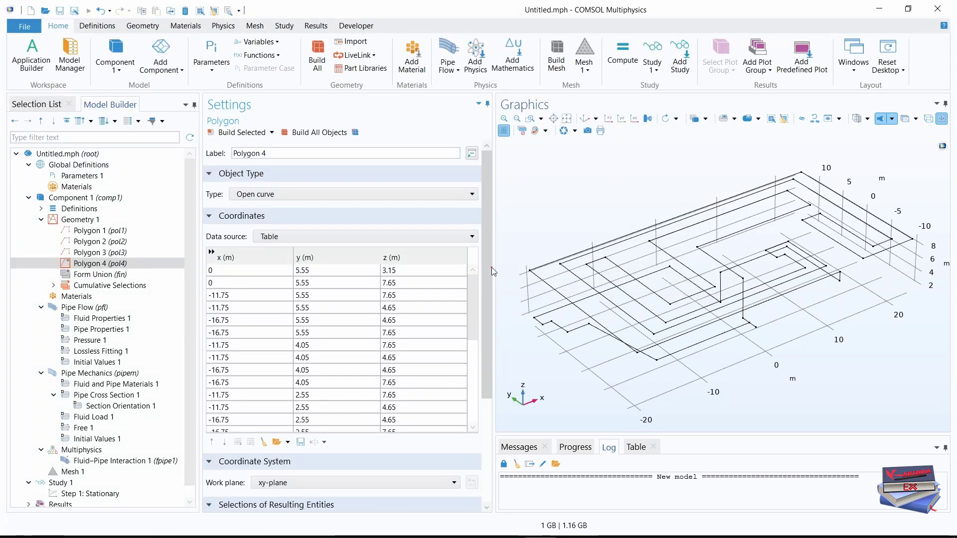
Enable the resulting objects selection for the fourth polygon and contribute it to a new cumulative selection named piping_heater.
drag(487, 282, 488, 414)
click(279, 372)
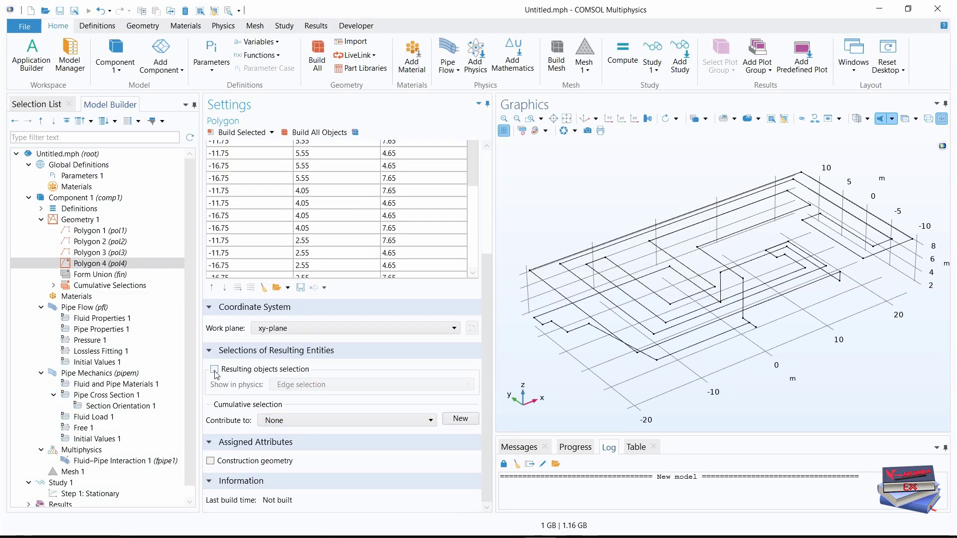
click(460, 419)
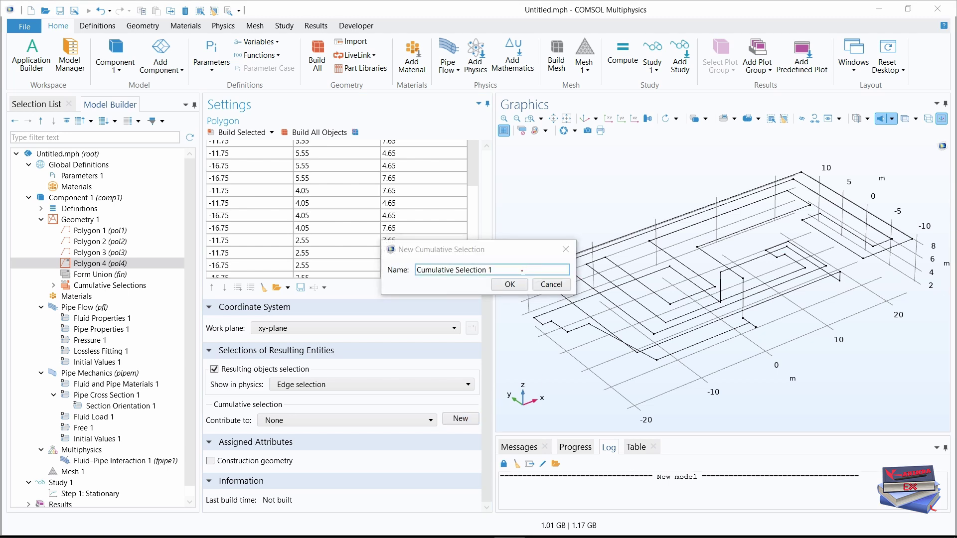
click(383, 269)
text(piping_heater)
click(500, 280)
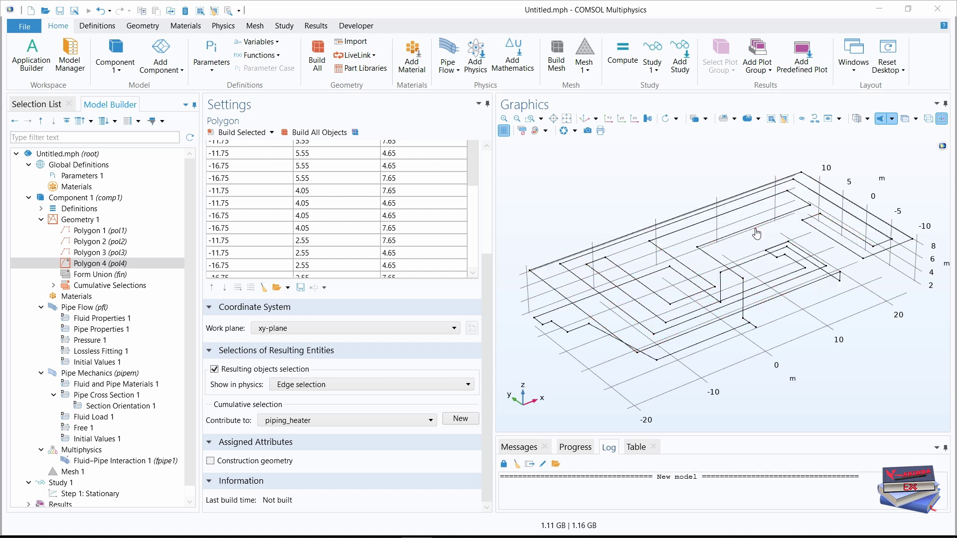
Hide the grid around the pipeline geometry in the graphics view.
click(504, 131)
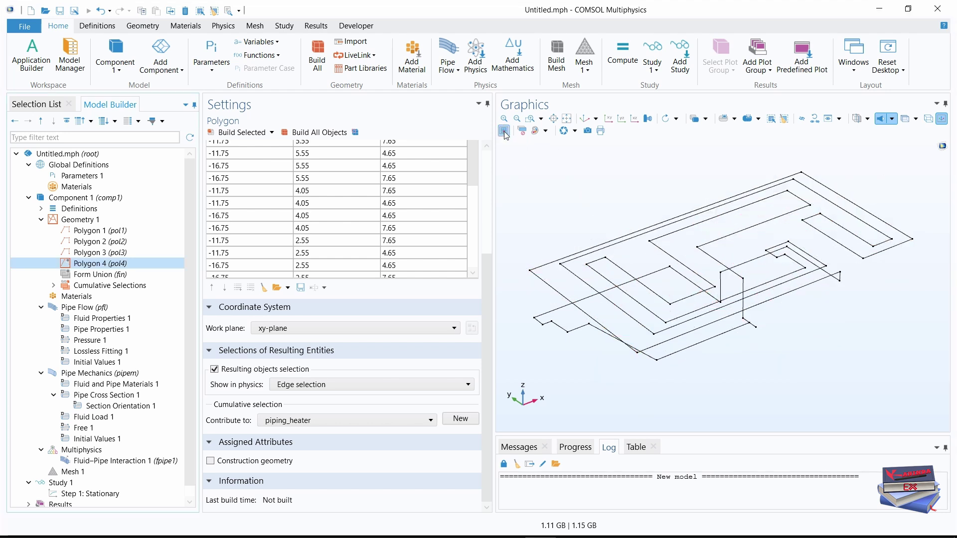
mouse_move(743, 360)
mouse_down()
mouse_move(741, 327)
mouse_move(641, 323)
mouse_move(645, 314)
mouse_move(743, 323)
mouse_move(757, 355)
mouse_move(742, 310)
mouse_move(746, 343)
mouse_up()
click(584, 119)
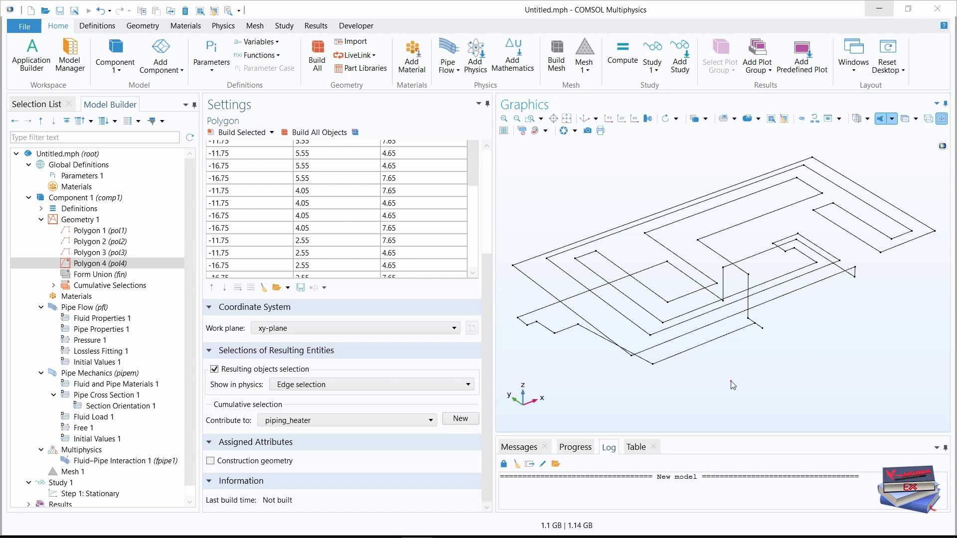
Save the model as cooling_pipeline_stress_KABEX.mph in the Stress in Cooling Pipeline Network folder.
click(59, 10)
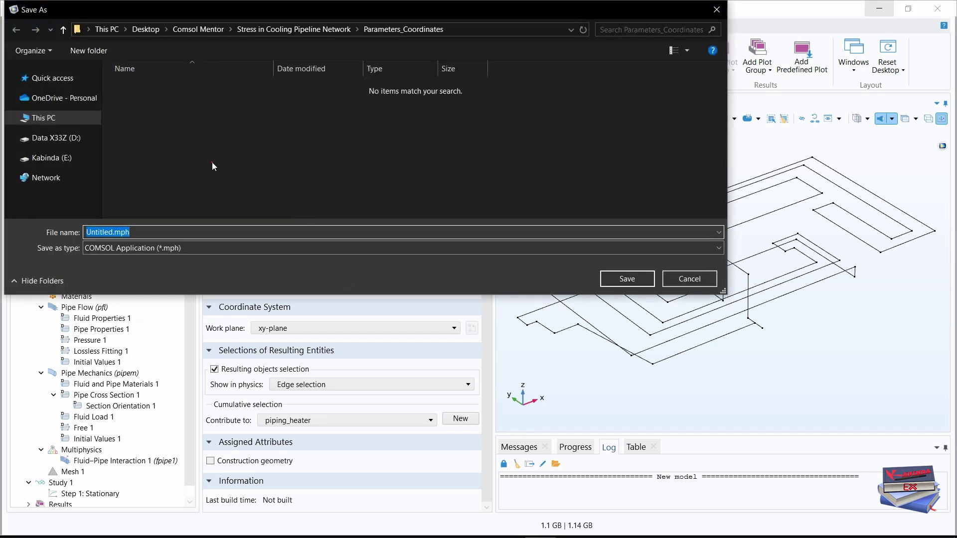
click(262, 27)
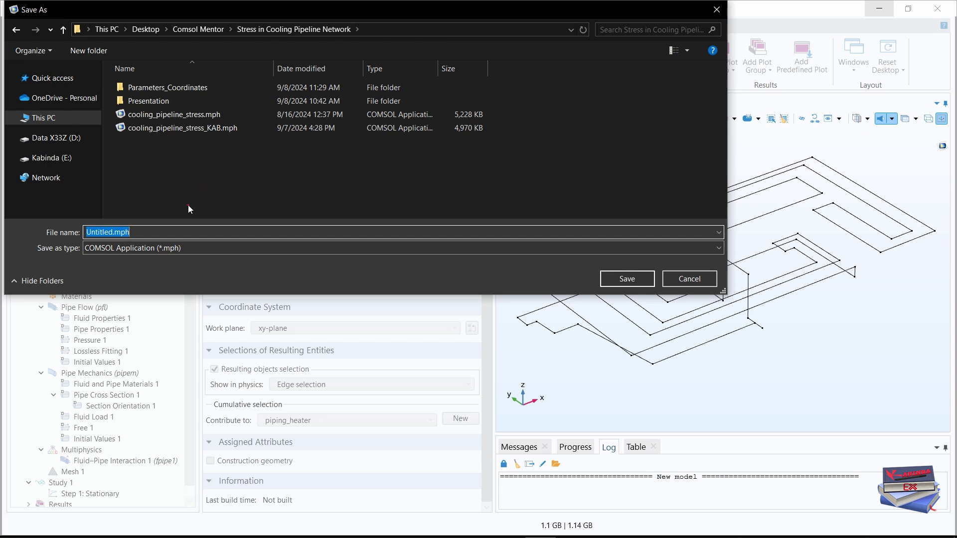
click(108, 232)
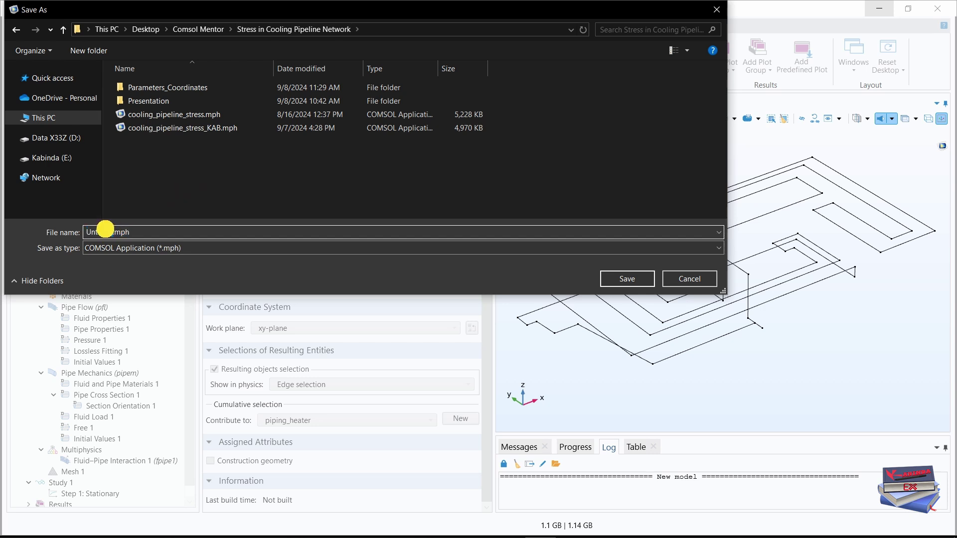
double_click(106, 232)
text(cooling_pipeline_stress_KABEX)
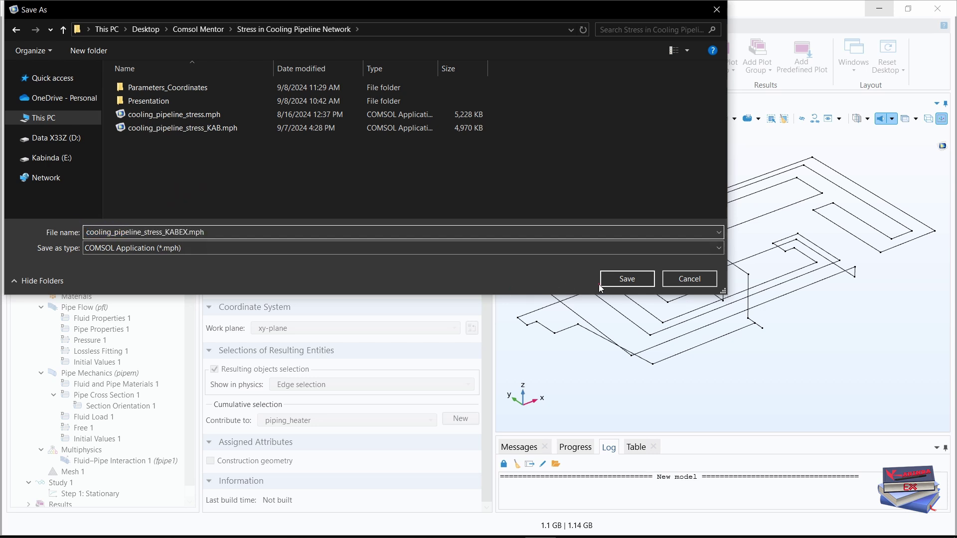
click(617, 279)
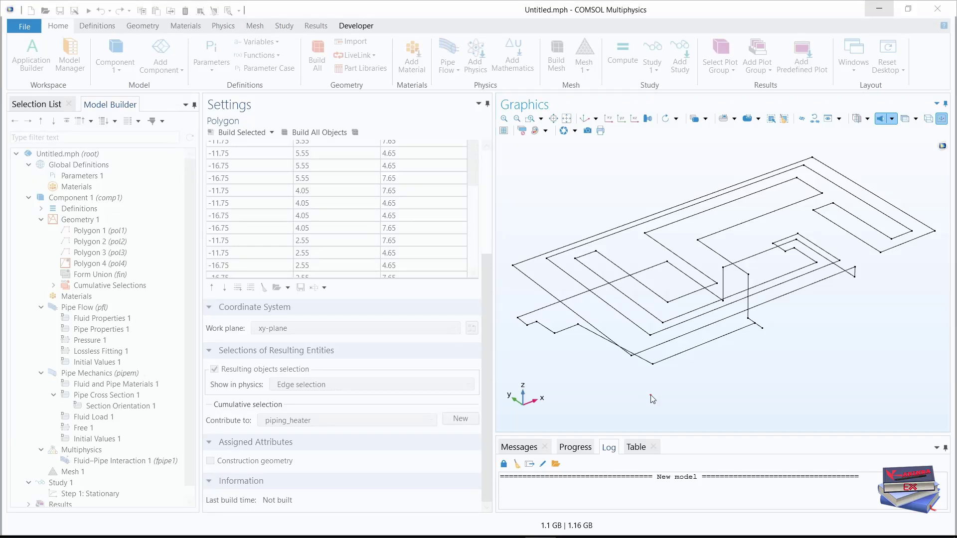
click(609, 447)
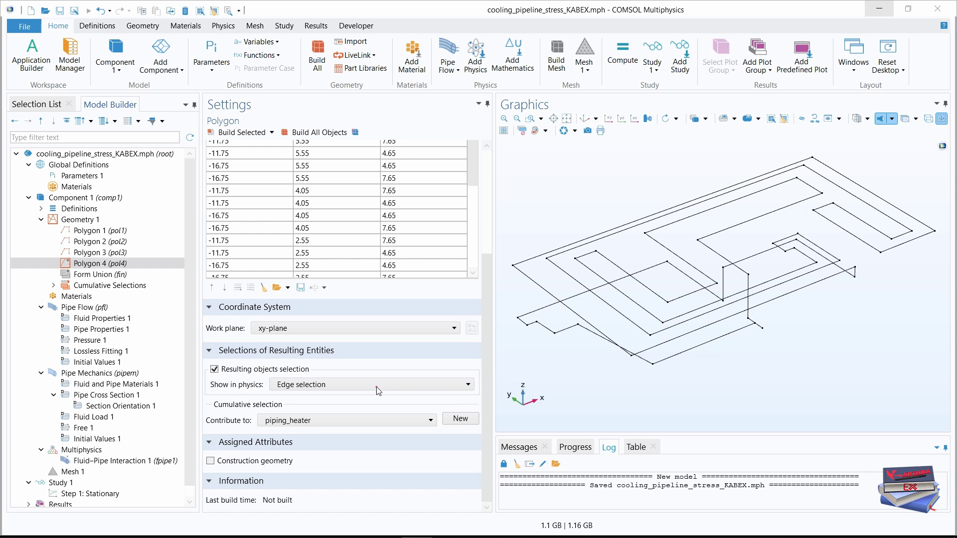
Add a Partition Edges operation to Geometry 1 and assign it edges 1-3, 6, 32 and 33 of pol1.
click(70, 221)
right_click(70, 220)
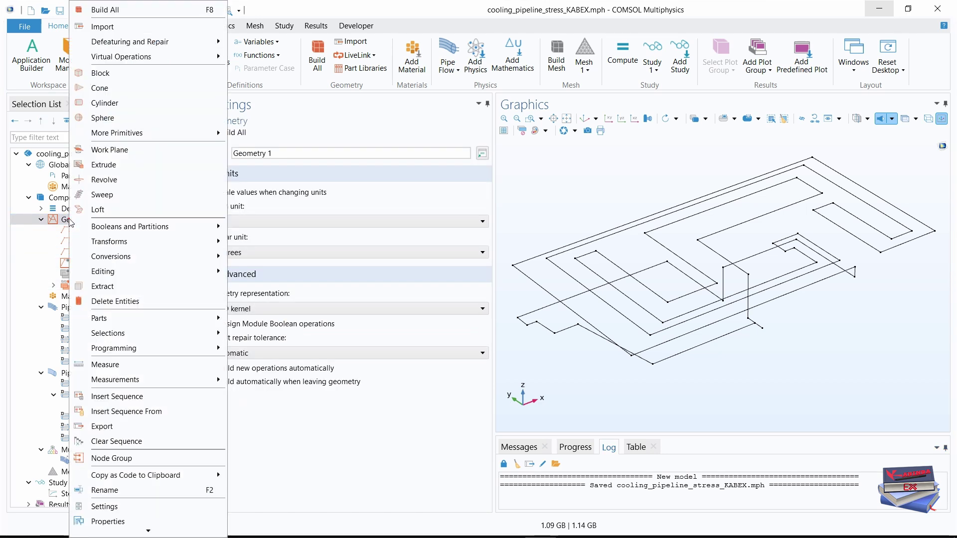
mouse_move(125, 232)
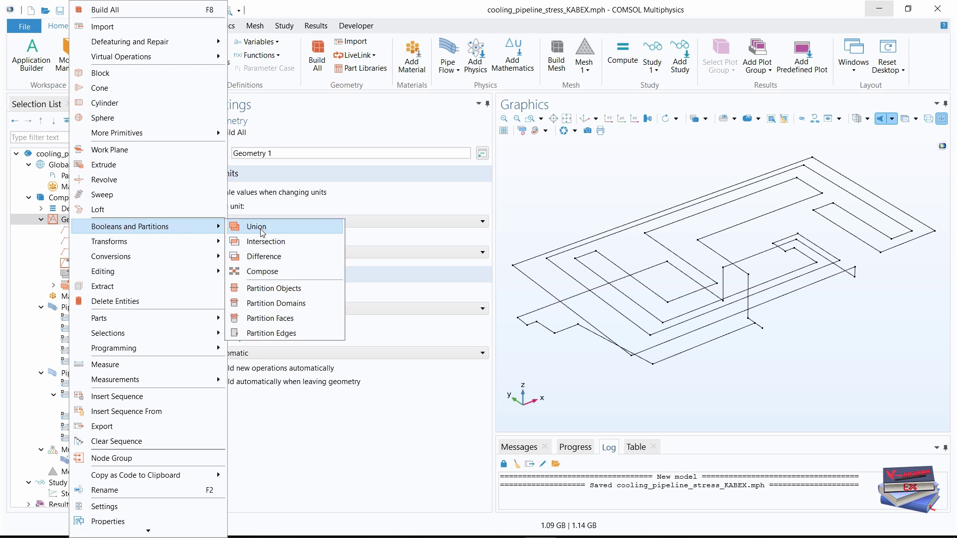
click(262, 337)
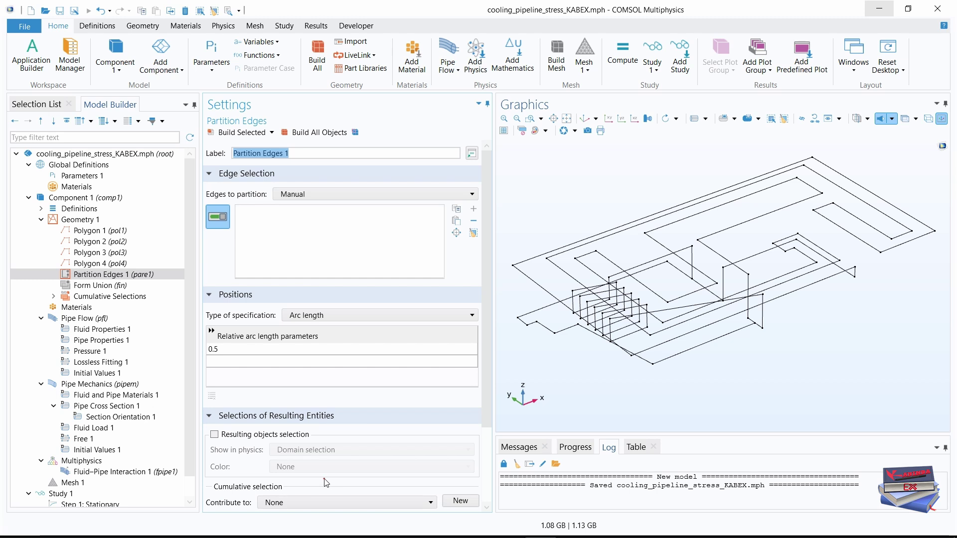
click(457, 221)
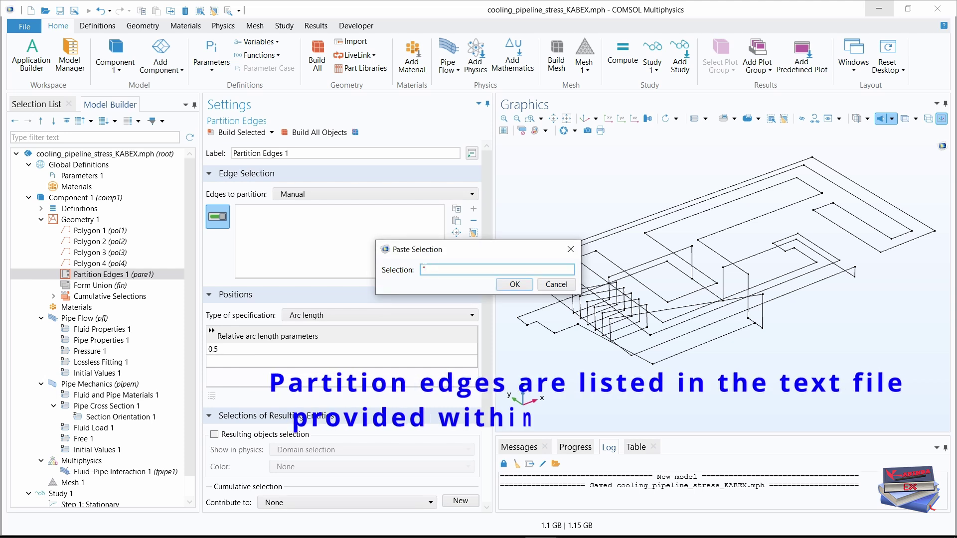
text(pol1: 1-3, 6, 32, 33)
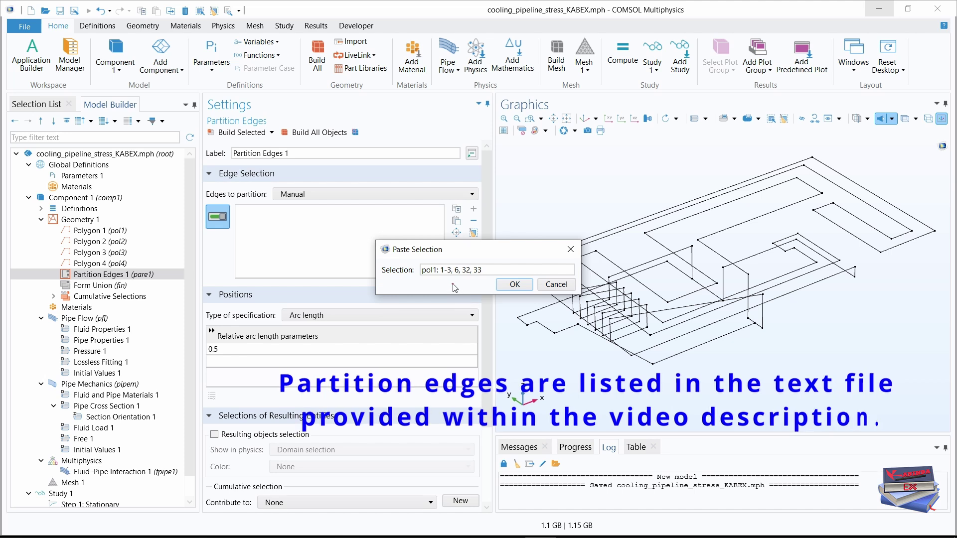
click(512, 286)
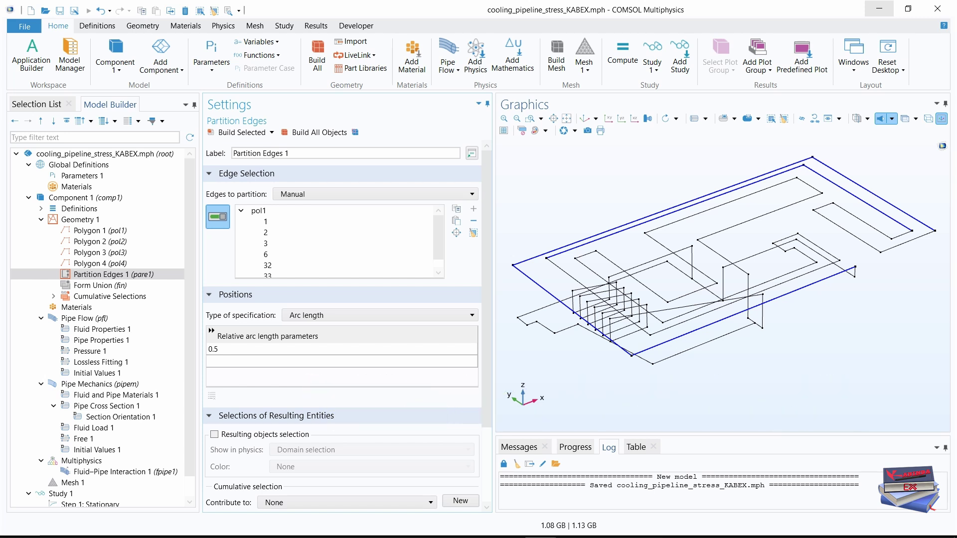
Set the relative arc length parameters of the first edge partition to 0.25, 0.5 and 0.75.
click(218, 349)
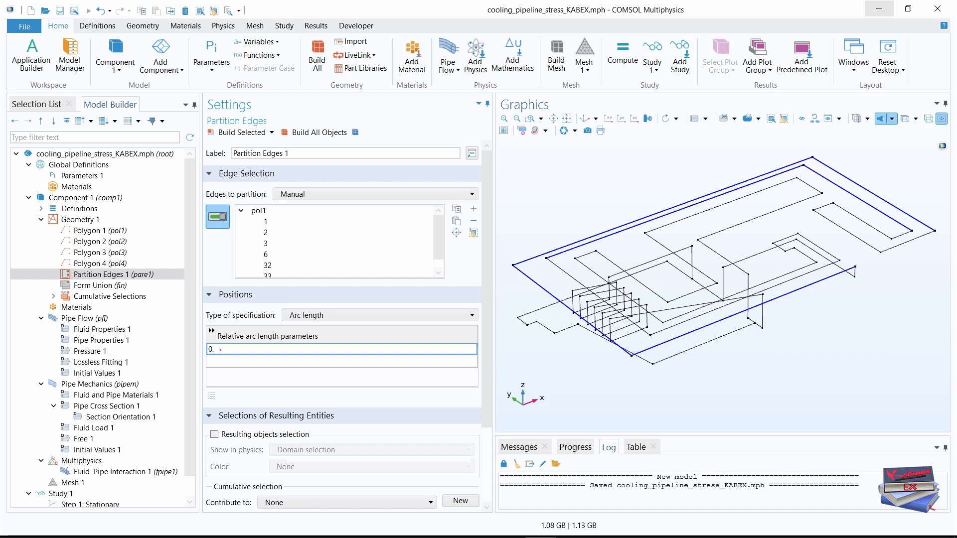
click(218, 363)
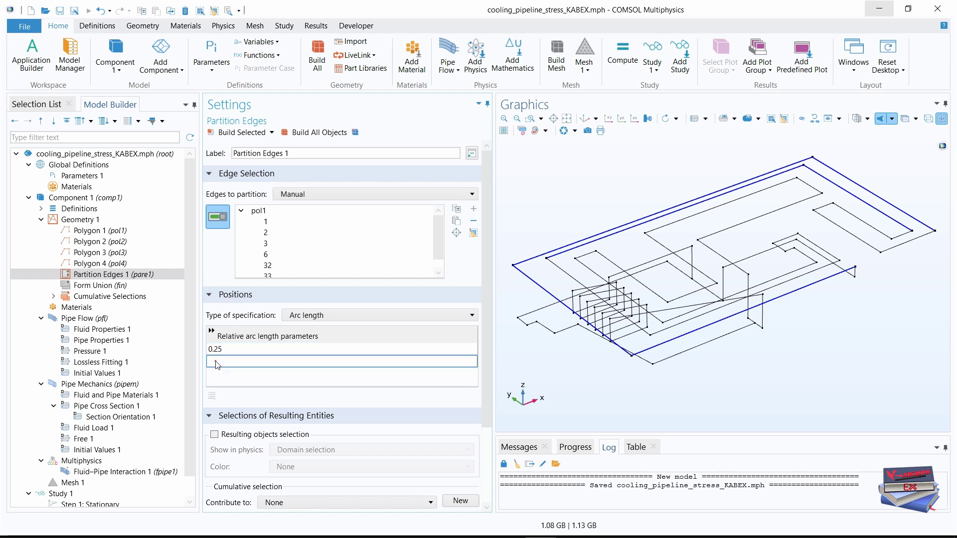
click(218, 363)
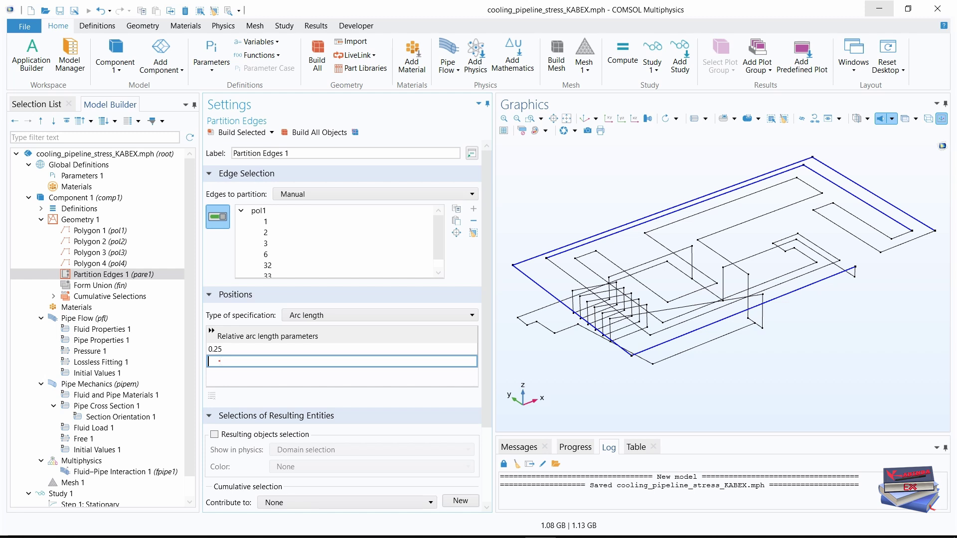
text(0.)
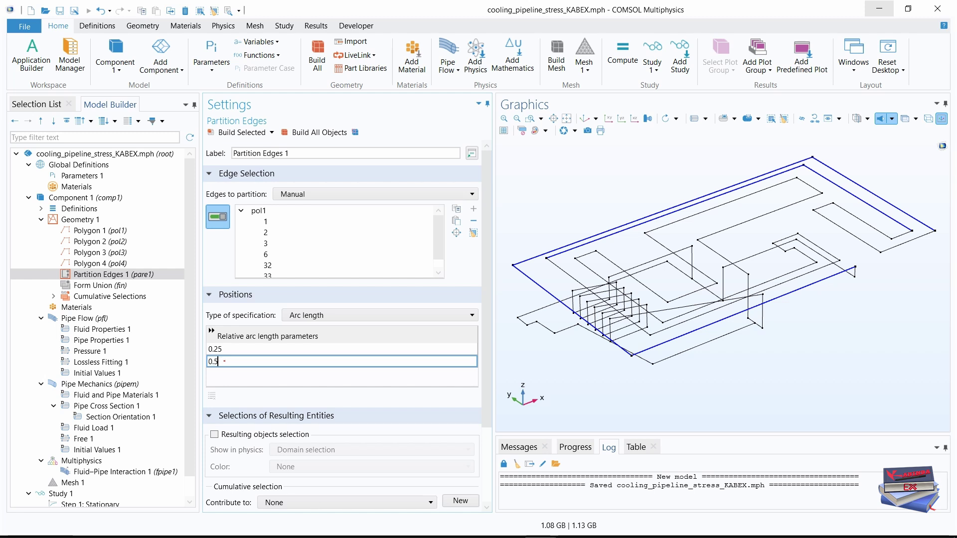
text(5)
key(Return)
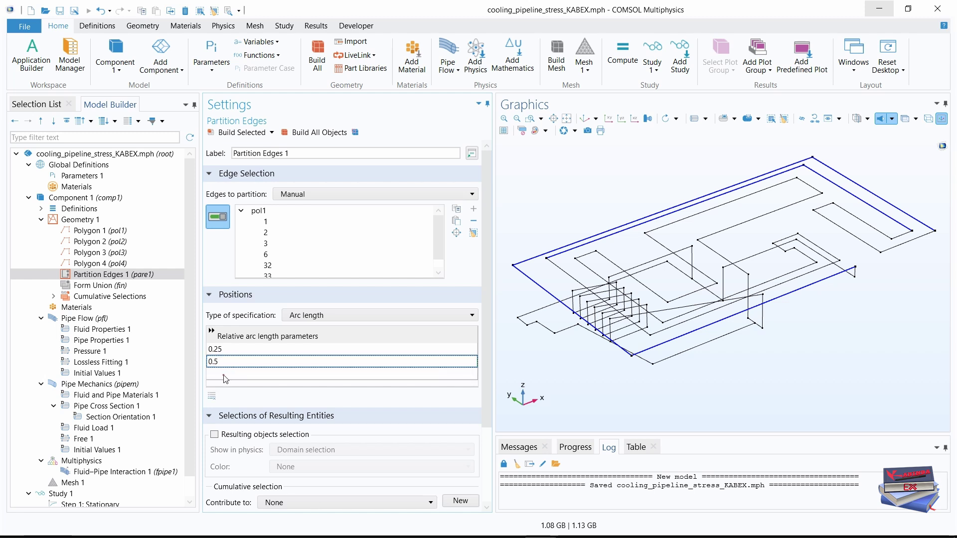
click(223, 374)
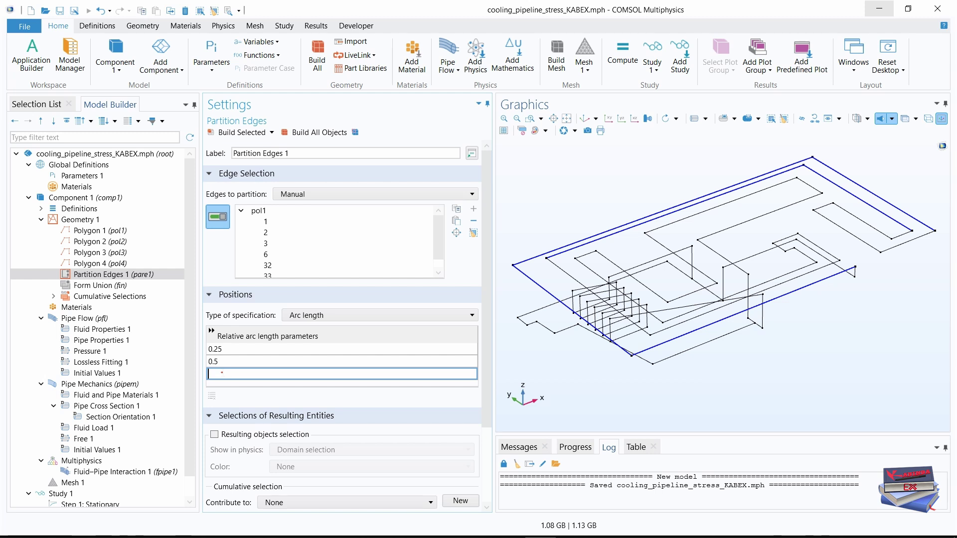
text(0.75)
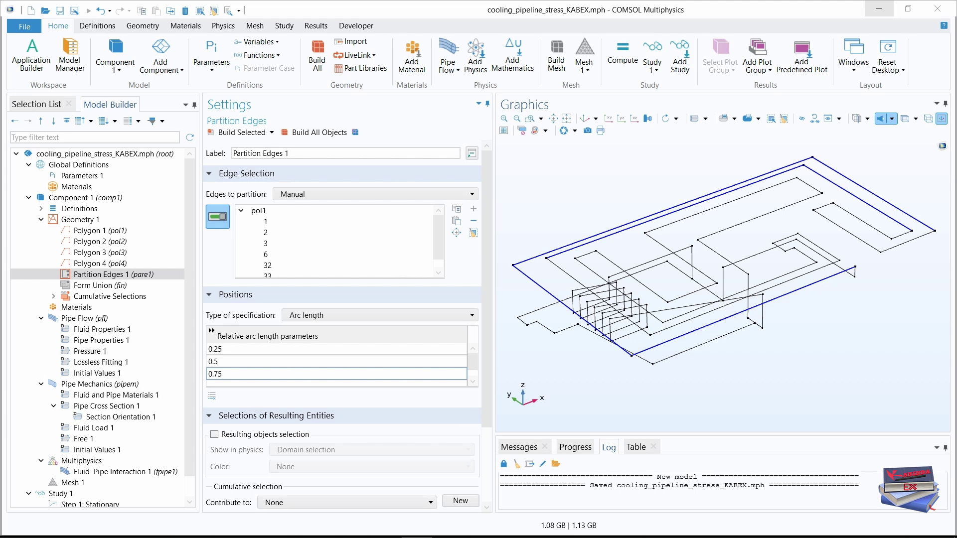
Add a second Partition Edges operation to Geometry 1 and assign it edges 7, 8, 11 and 20 of pare1 and edge 3 of pol3.
click(77, 219)
right_click(78, 220)
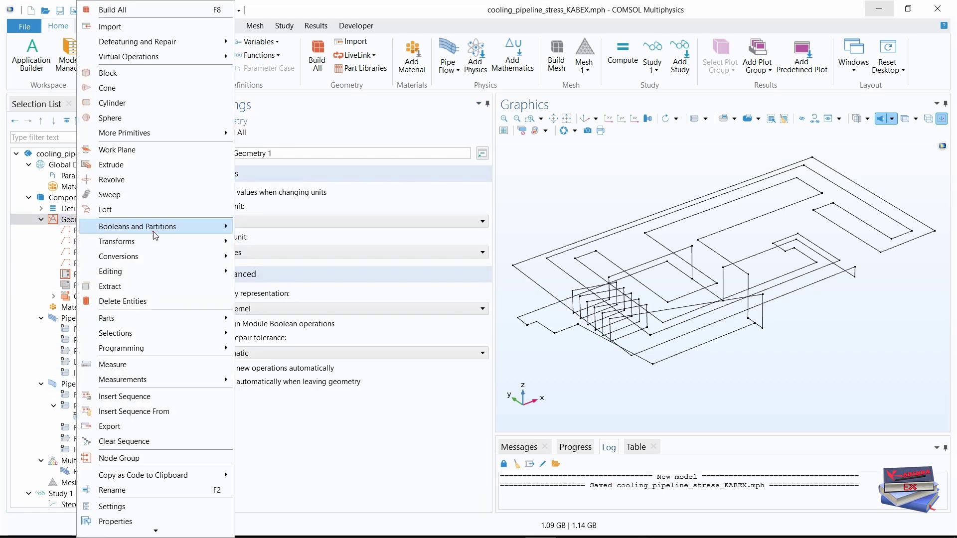
mouse_move(175, 230)
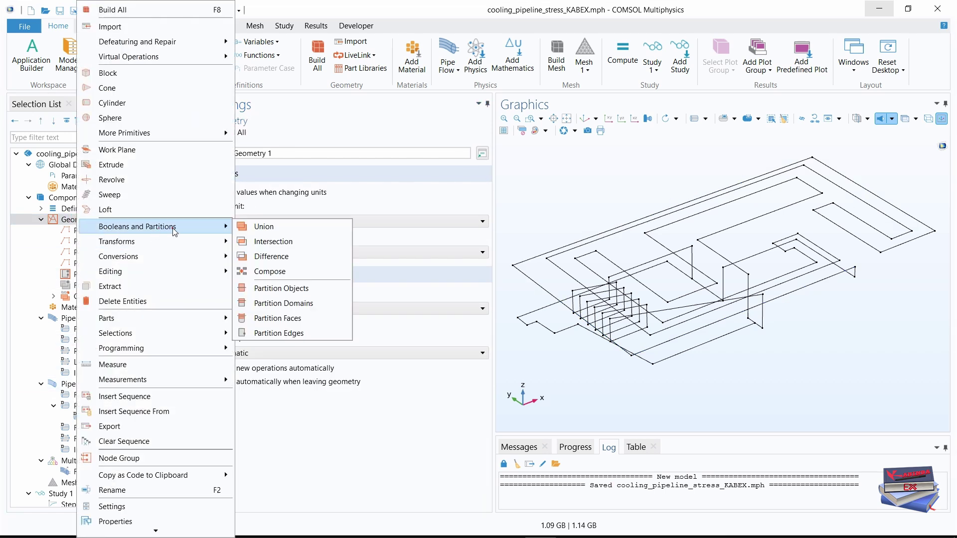
click(272, 333)
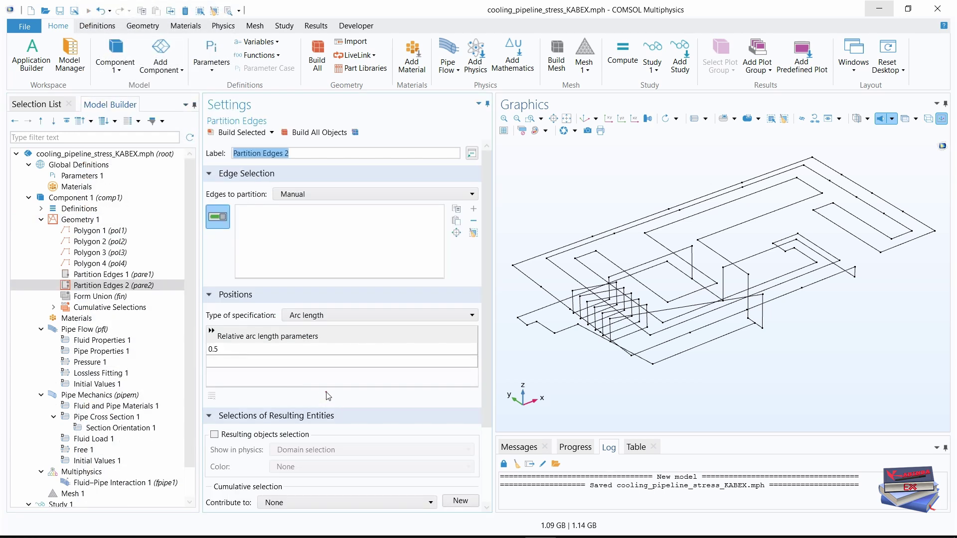
click(456, 221)
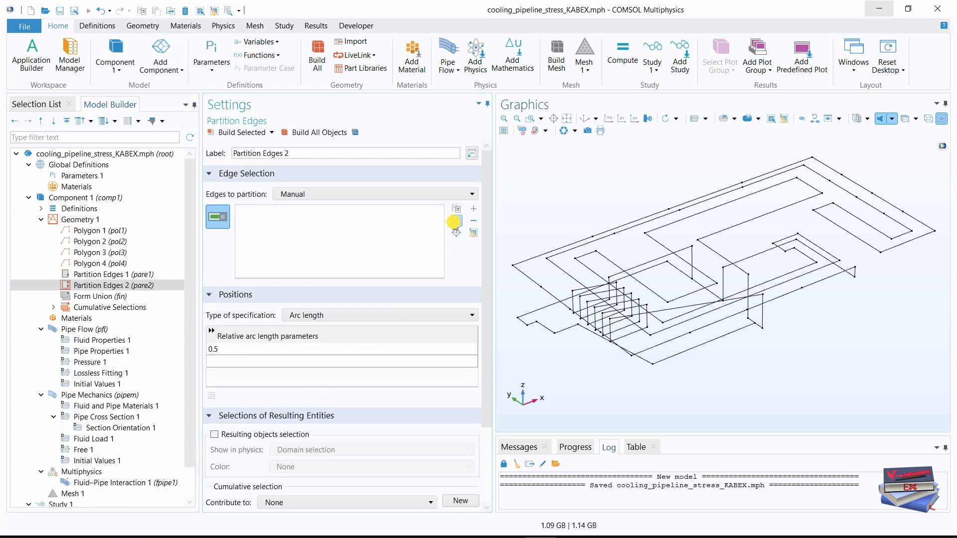
text(pare1: 7, 8, 11, 20 pol3: 3)
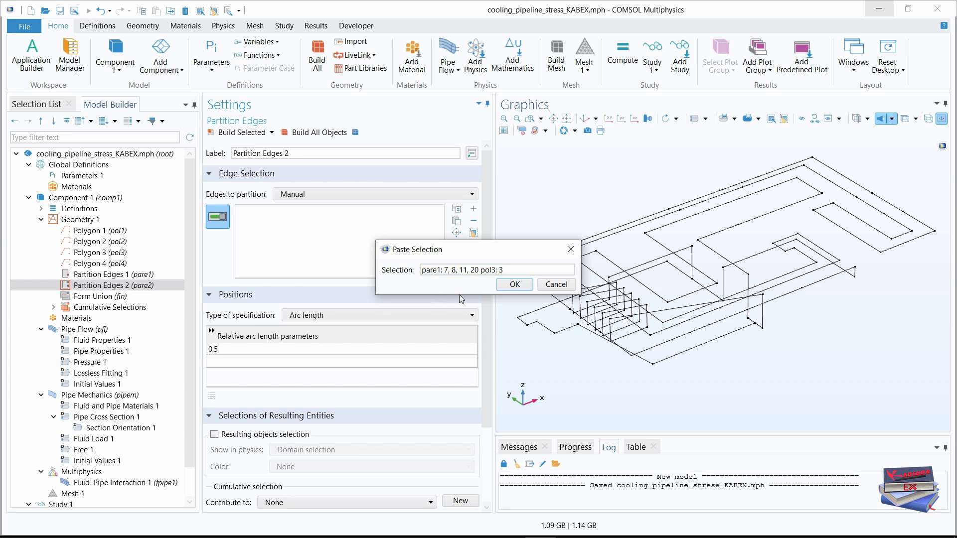
drag(411, 269, 521, 268)
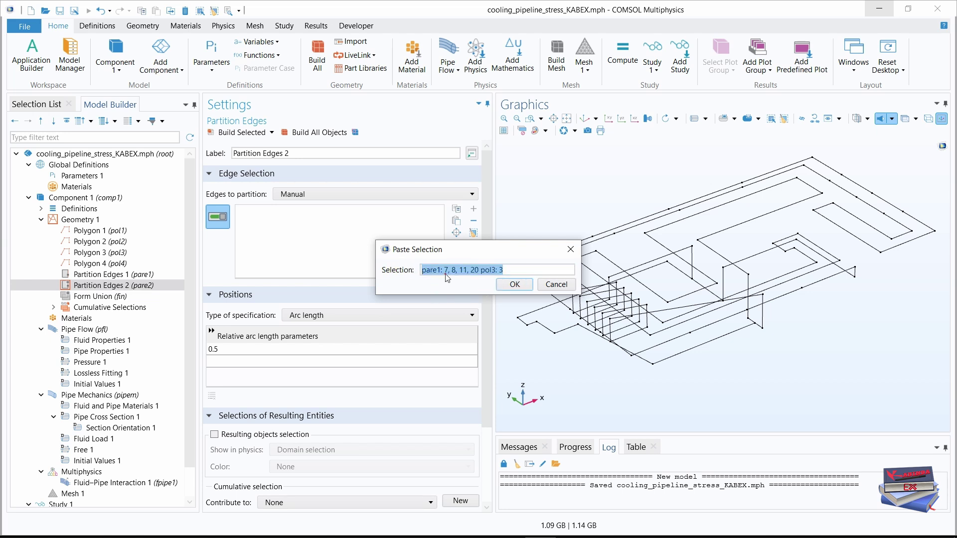
click(511, 285)
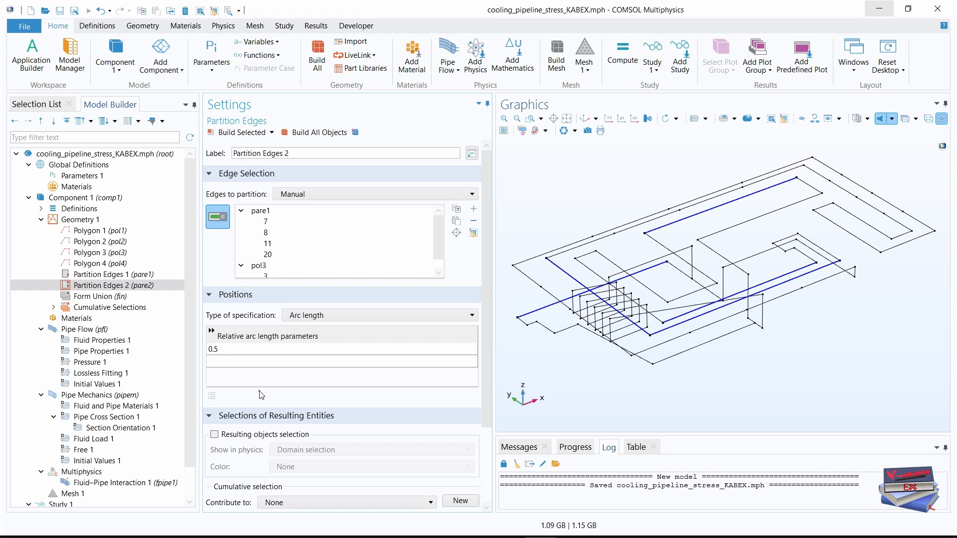
Set the relative arc length parameters of the second edge partition to 1/3 and 2/3.
click(239, 350)
click(225, 348)
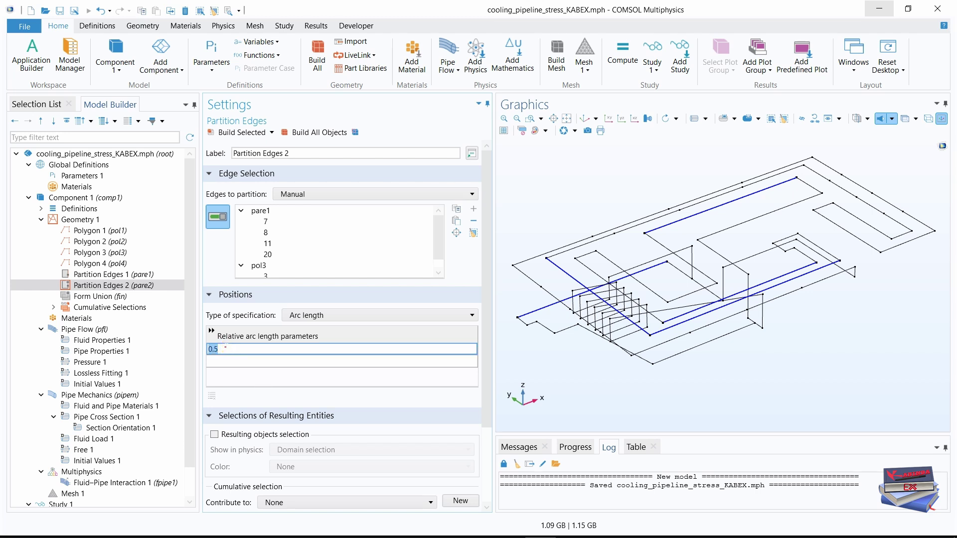
drag(225, 348, 207, 349)
text(1/3)
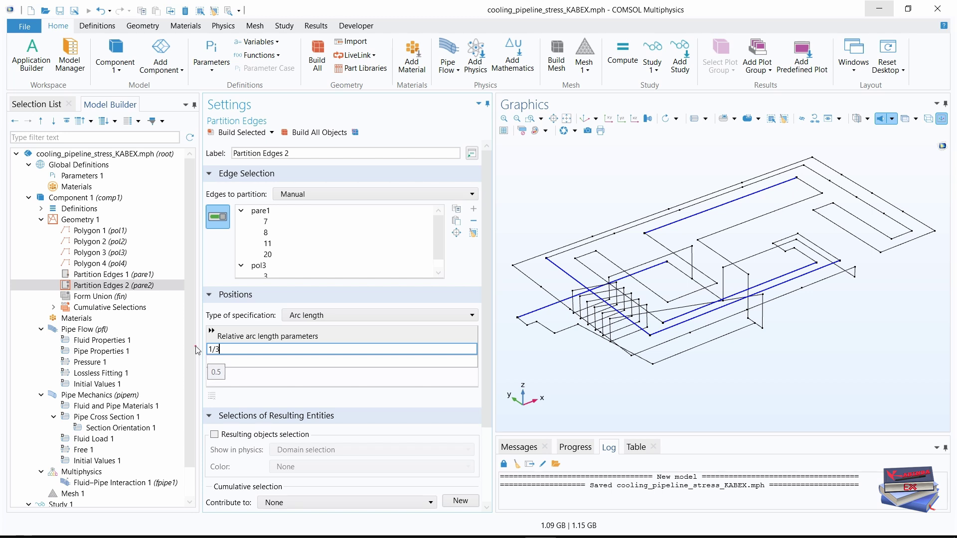
click(229, 366)
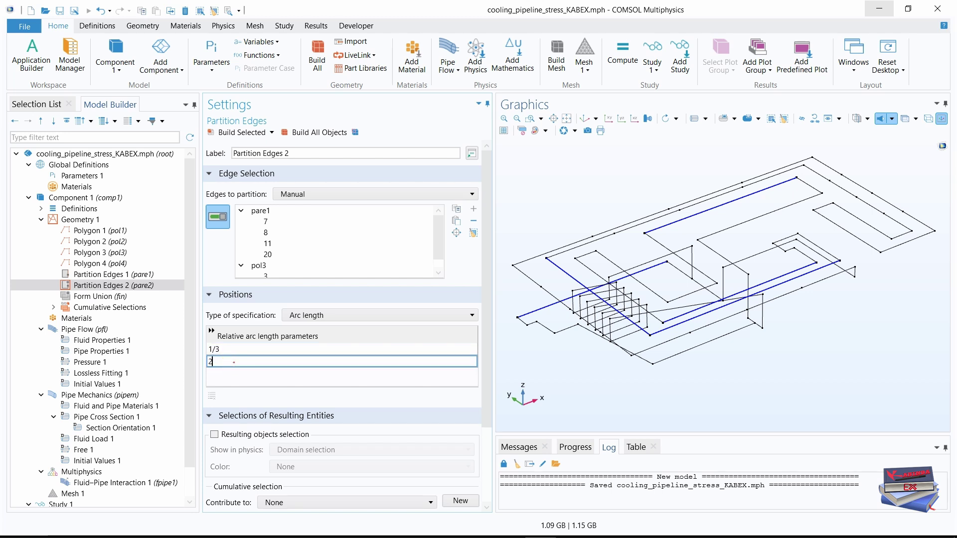
text(2/3)
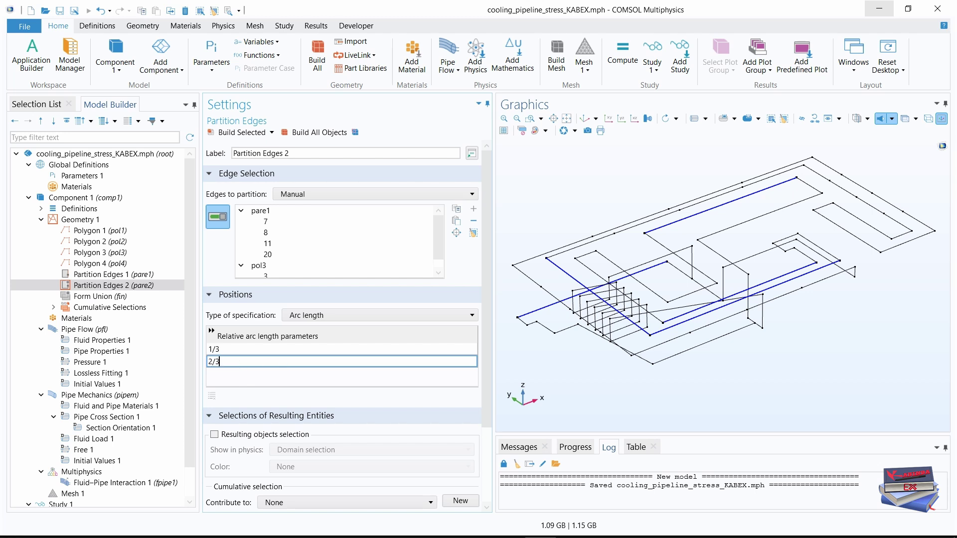
key(Return)
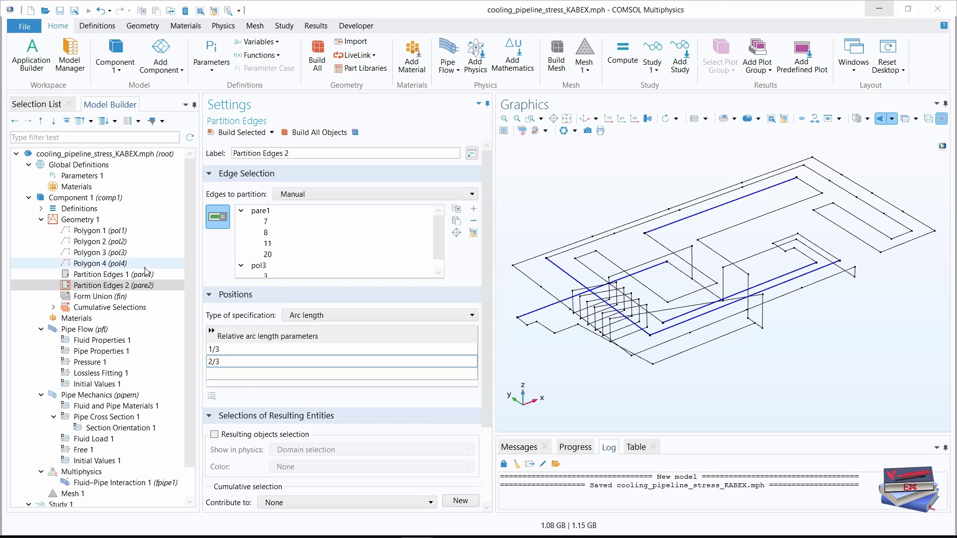
Add a third Partition Edges operation with edges 12, 16, 23 and 29 of pare2(1), 3 and 4 of pol2, and 3 of pol4.
right_click(77, 220)
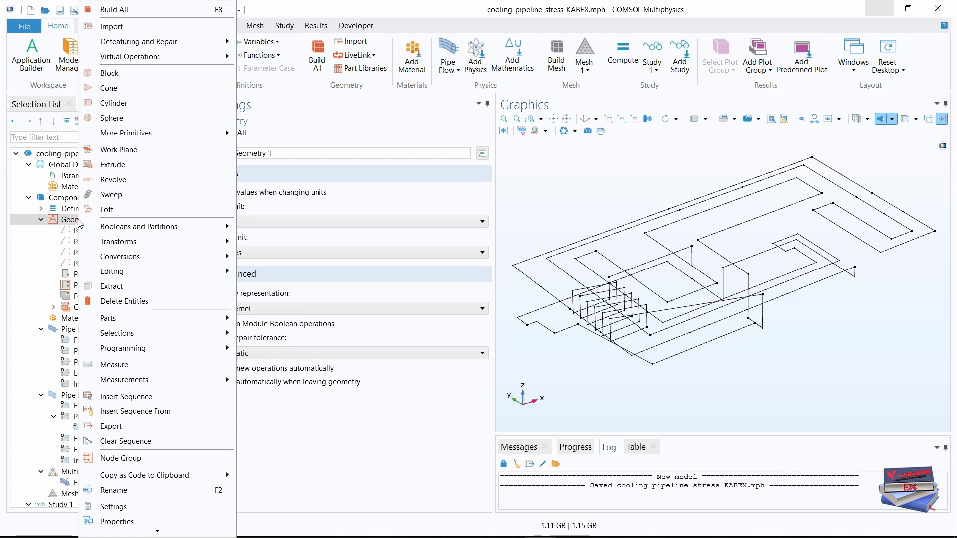
mouse_move(193, 229)
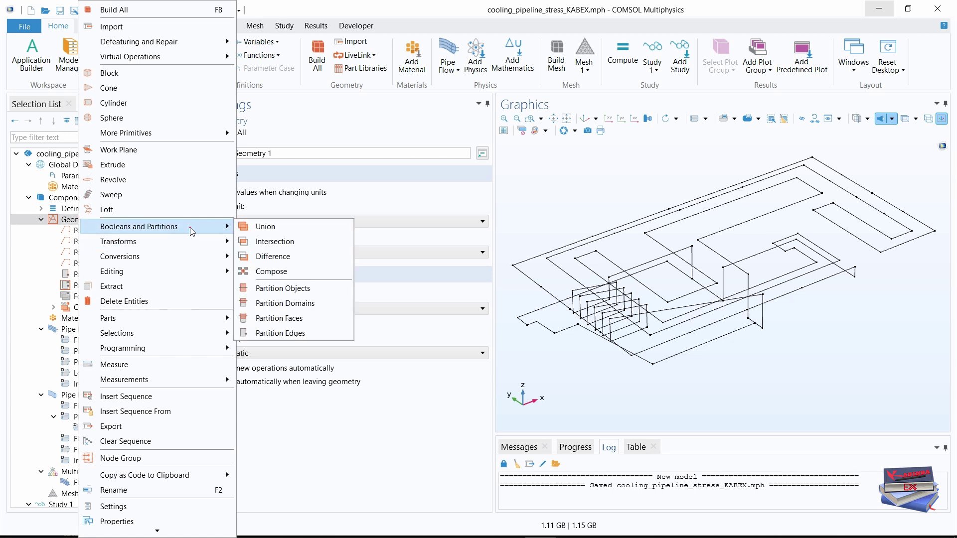
click(269, 333)
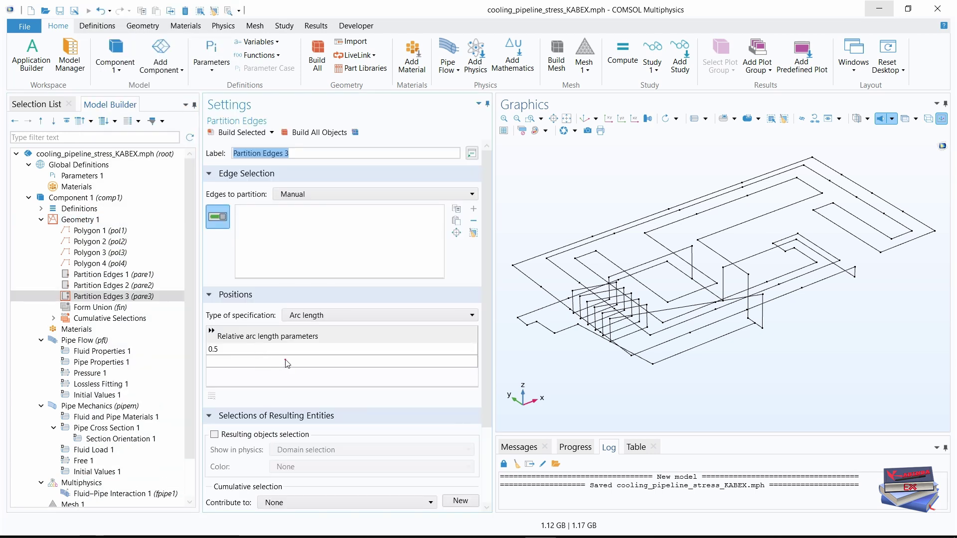
click(452, 220)
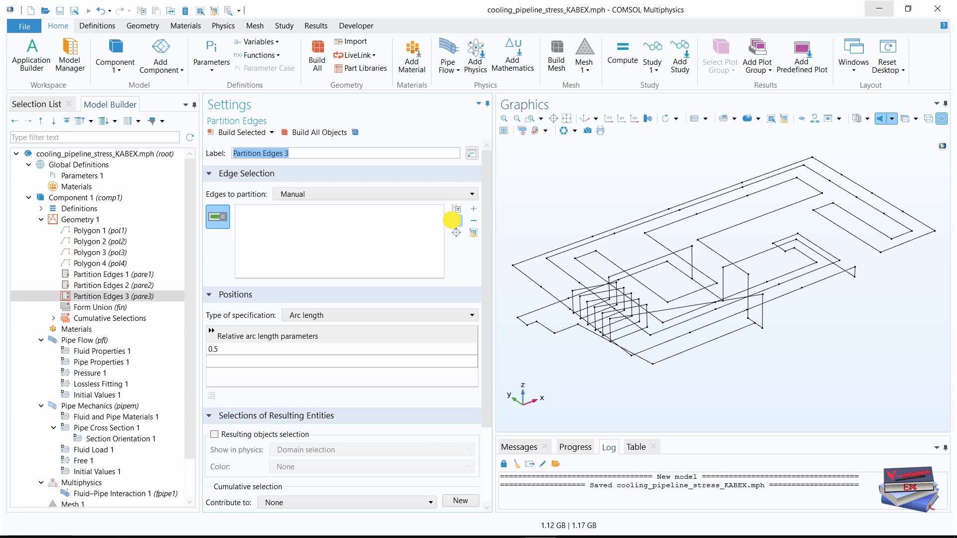
text(pare2(1): 12, 16, 23, 29 pol2: 3, 4 pol4: 3)
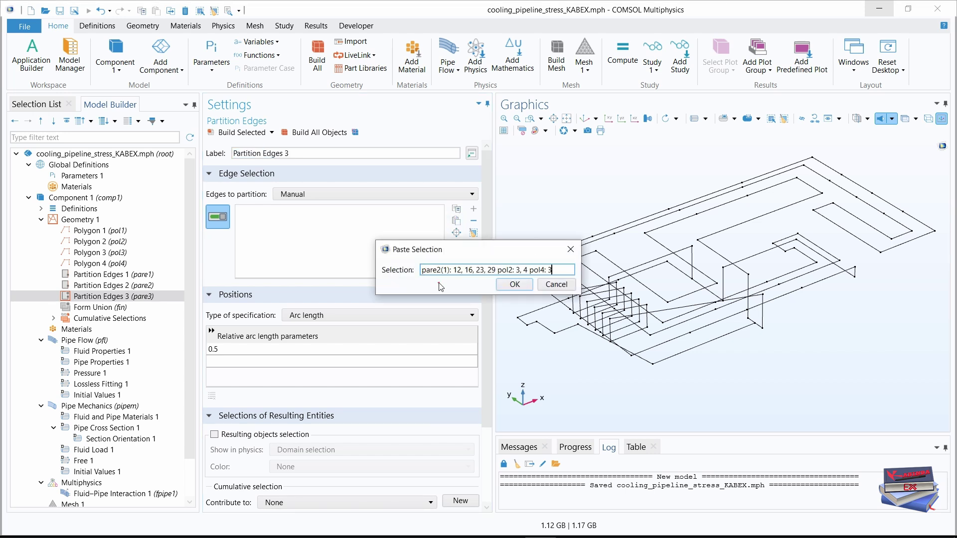
drag(553, 270, 412, 271)
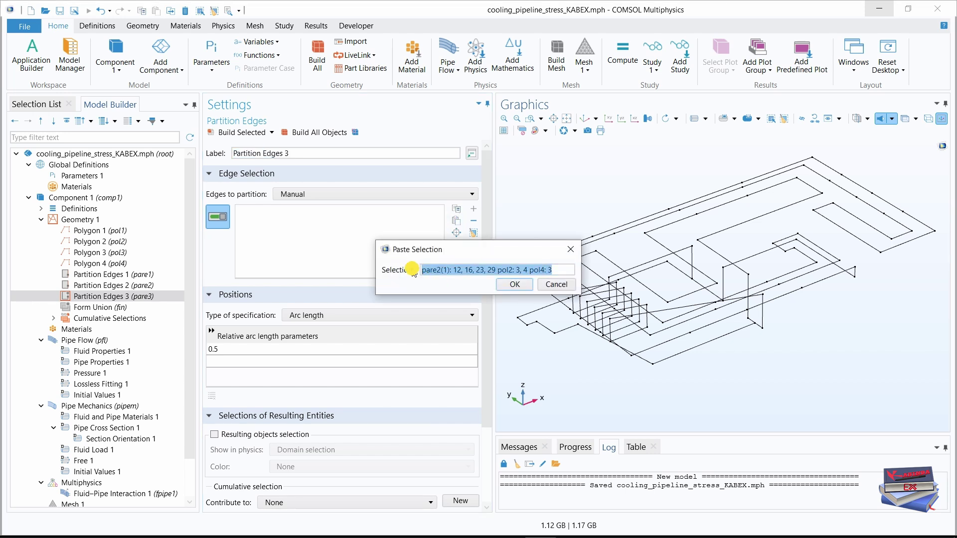
click(514, 284)
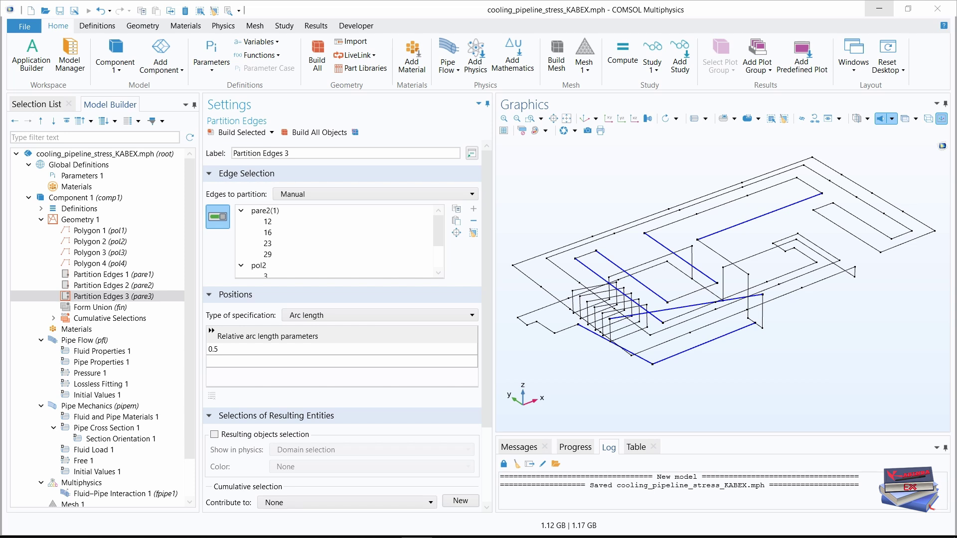
Add a work plane to Geometry 1 and set its plane type to Vertices.
right_click(83, 220)
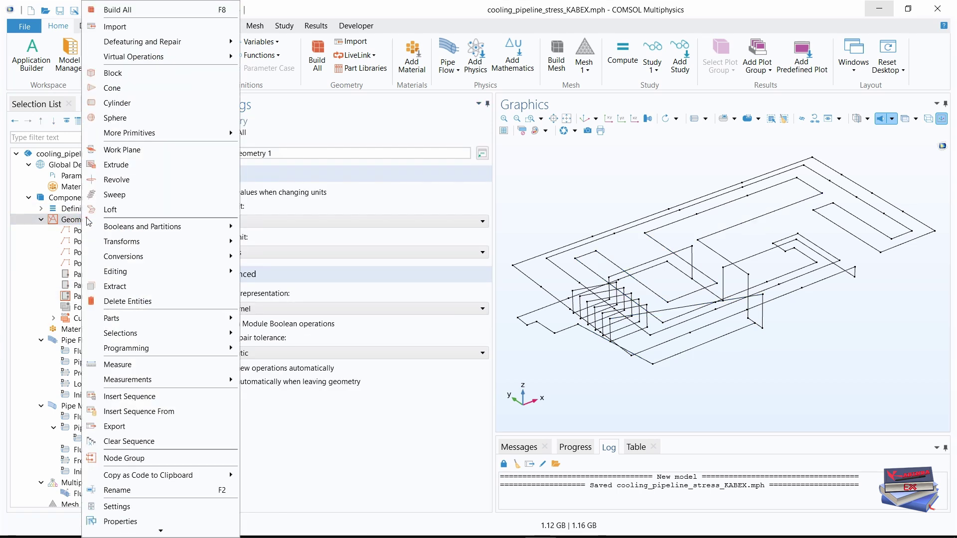
click(134, 151)
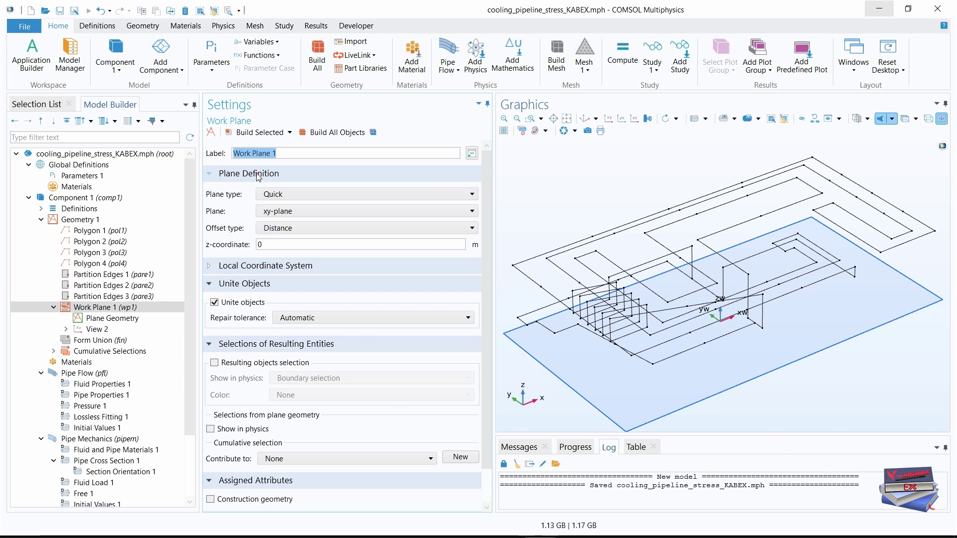
click(326, 195)
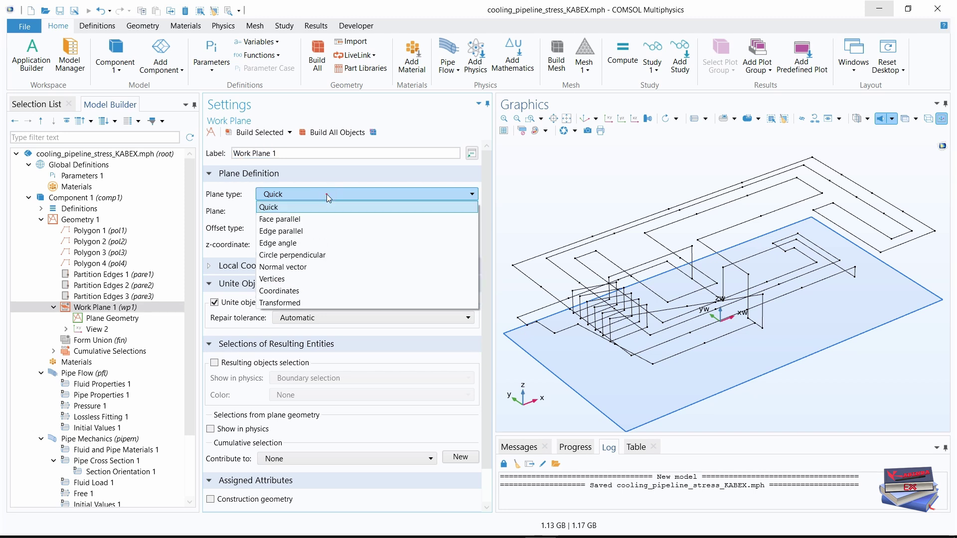
click(277, 279)
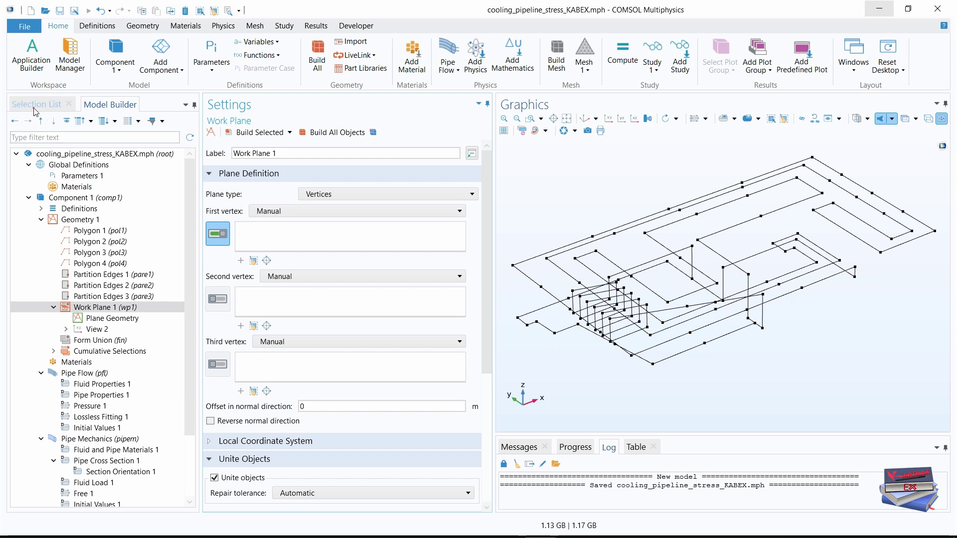
Show the Selection List and assign point 2 of pare3(3) as the work plane's first vertex.
click(854, 75)
click(852, 219)
click(855, 73)
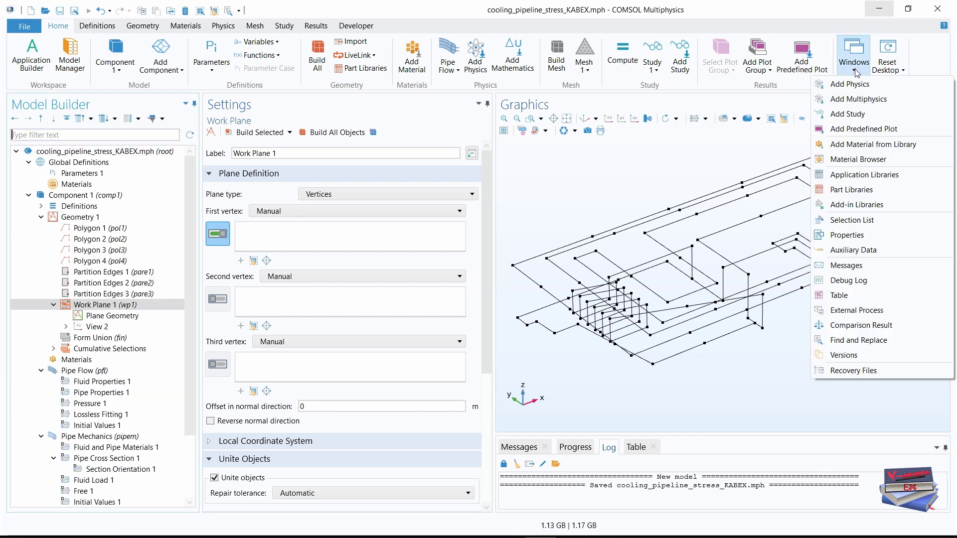
click(852, 220)
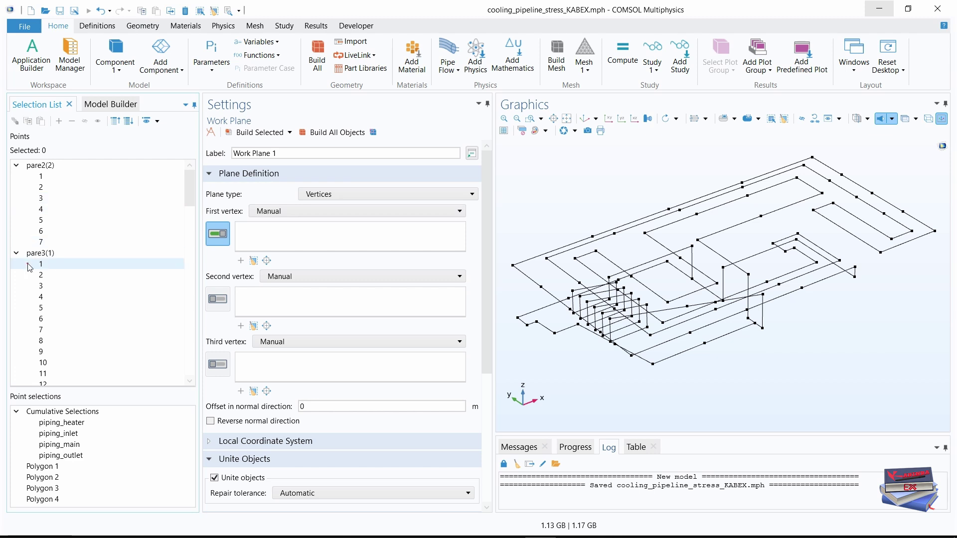
drag(188, 195, 172, 327)
click(41, 254)
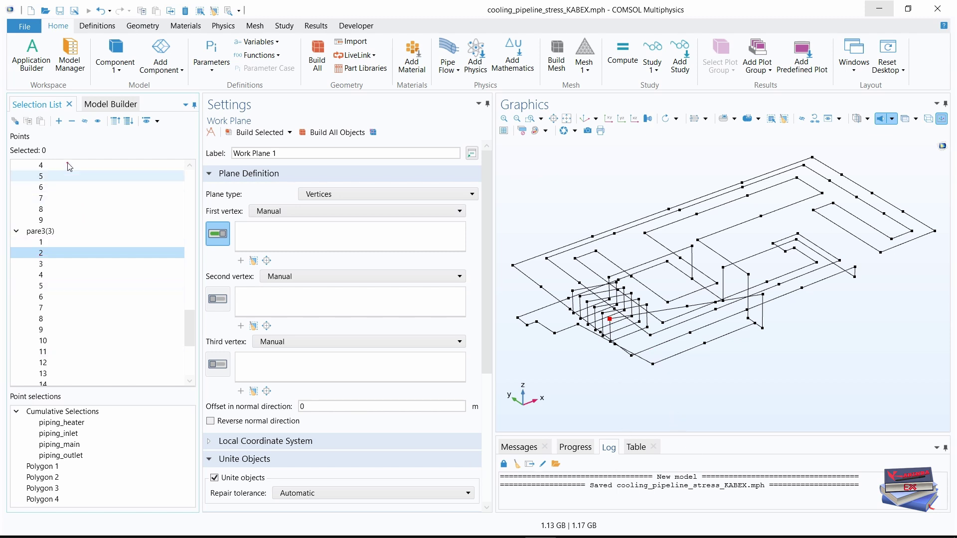
click(59, 122)
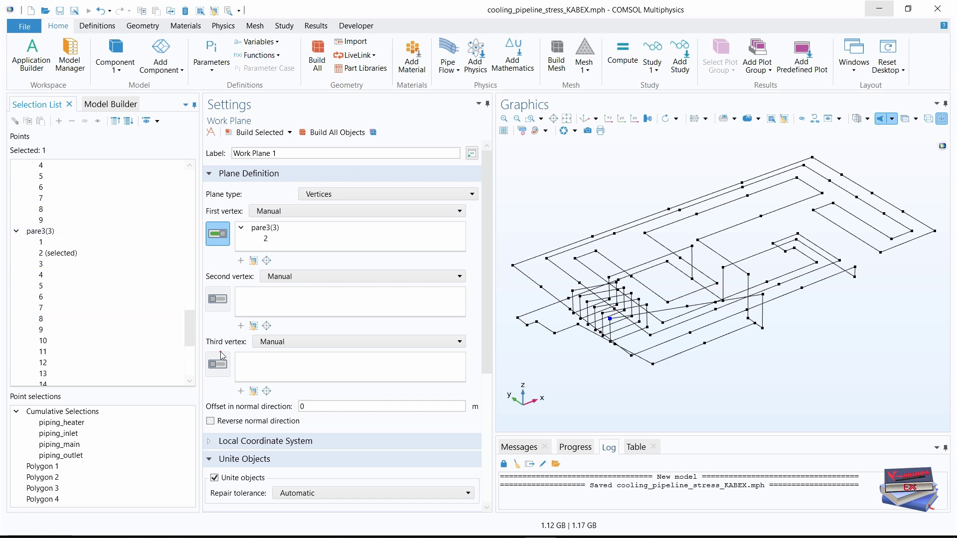
Assign point 25 of pare3(3) as the work plane's second vertex.
click(216, 301)
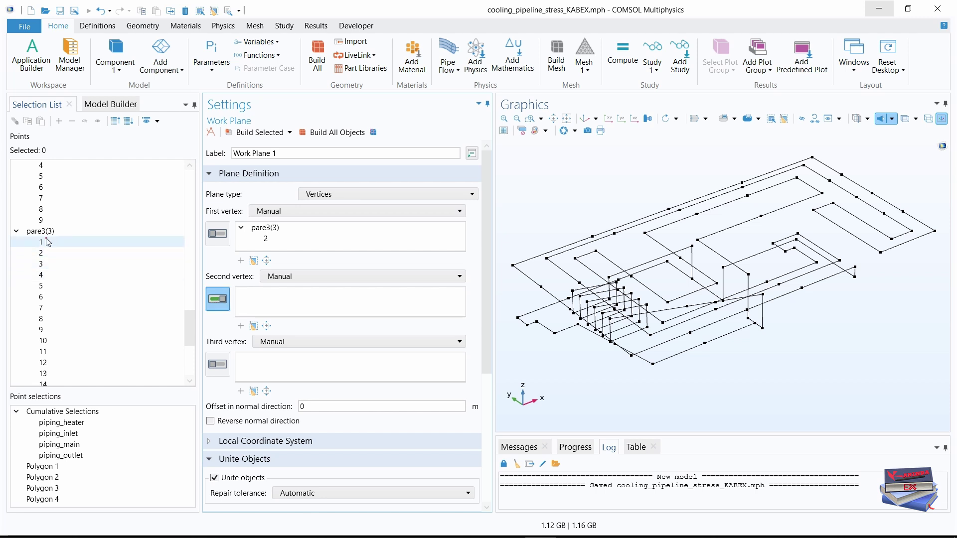
drag(184, 322, 187, 352)
click(42, 329)
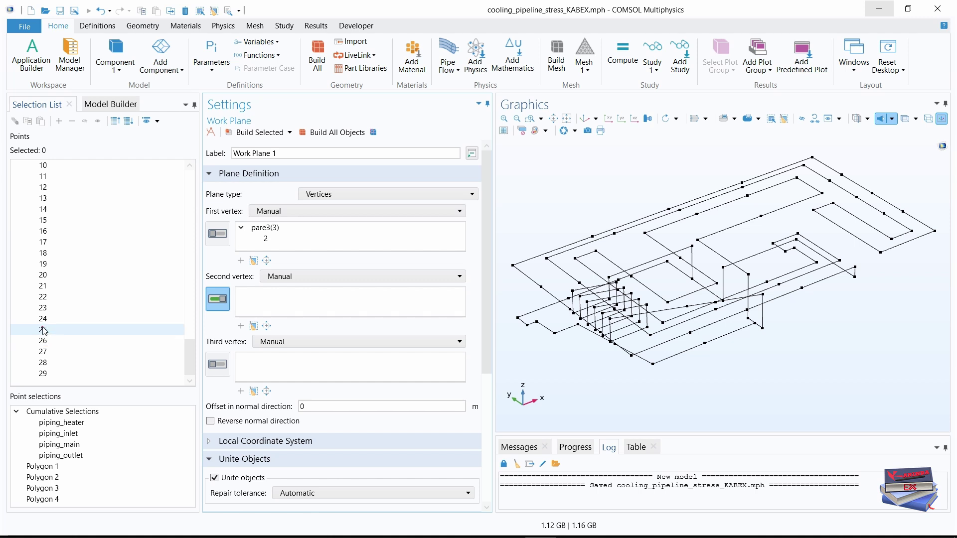
click(59, 122)
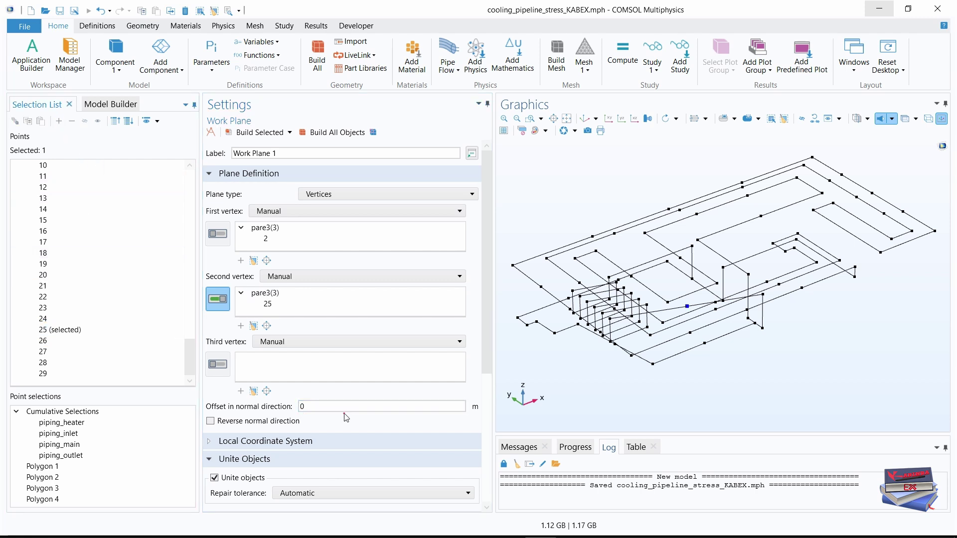
Assign point 1 of pare3(3) as the work plane's third vertex, build all objects and return to the model tree.
click(217, 370)
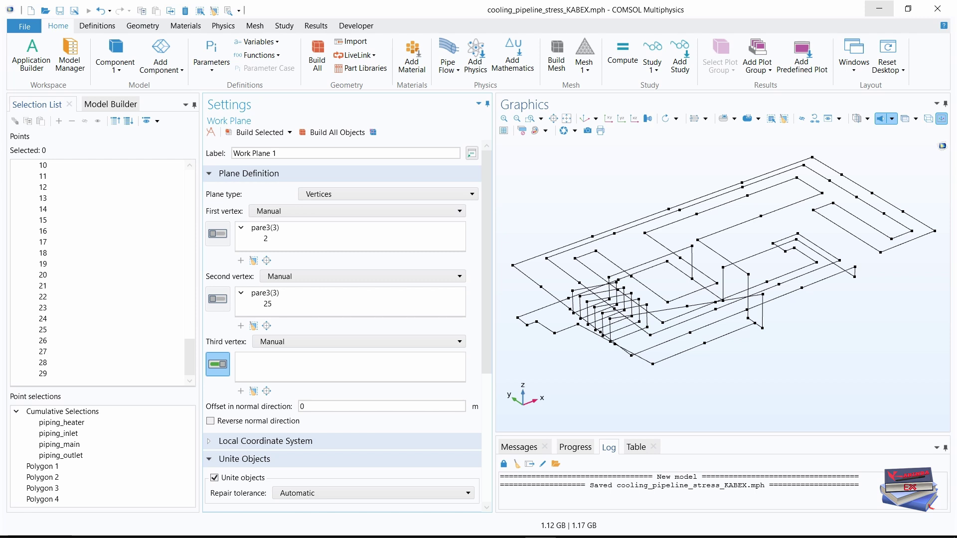
drag(190, 355, 187, 325)
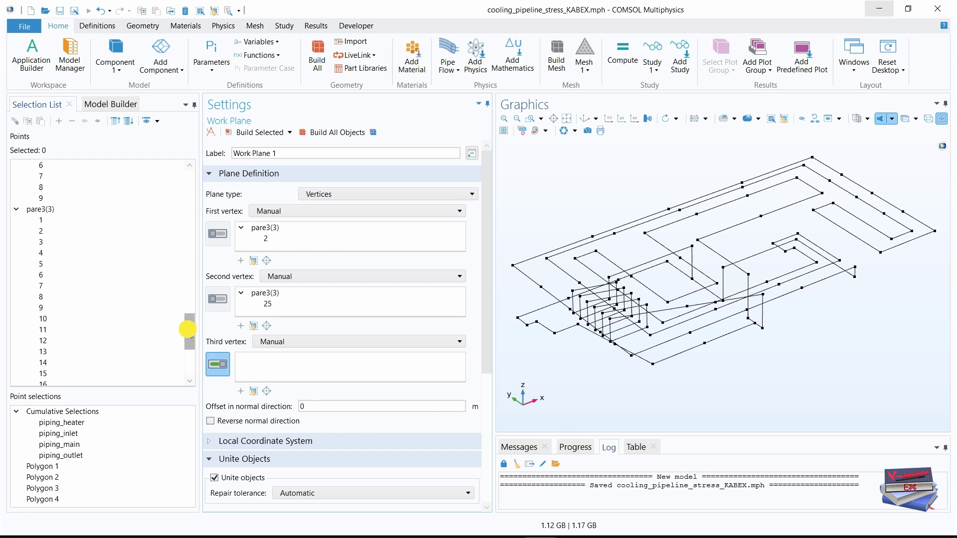
click(43, 220)
click(59, 121)
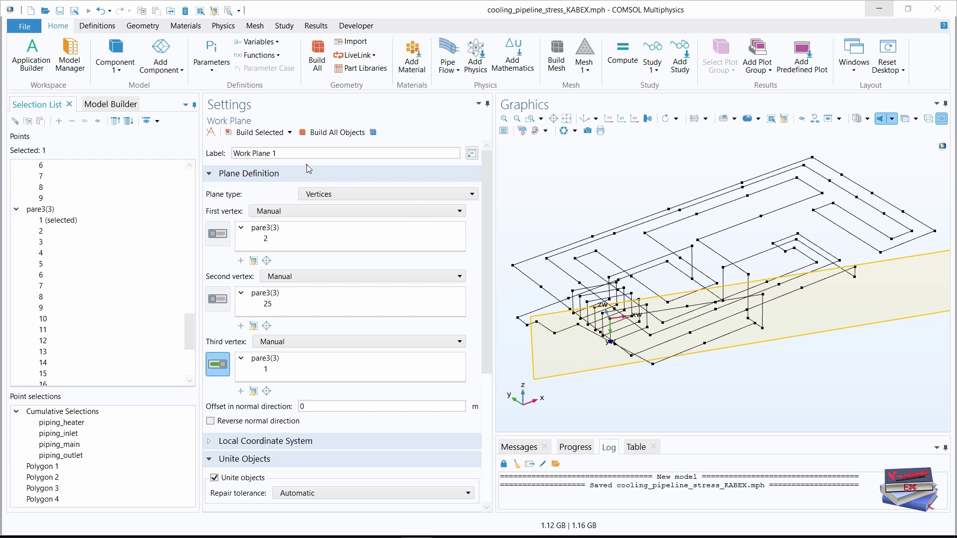
click(325, 135)
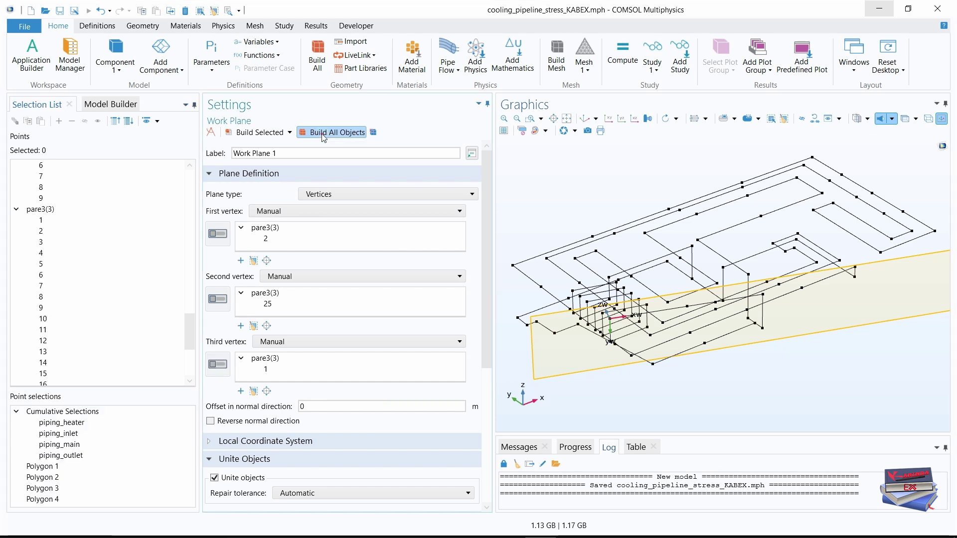
click(98, 104)
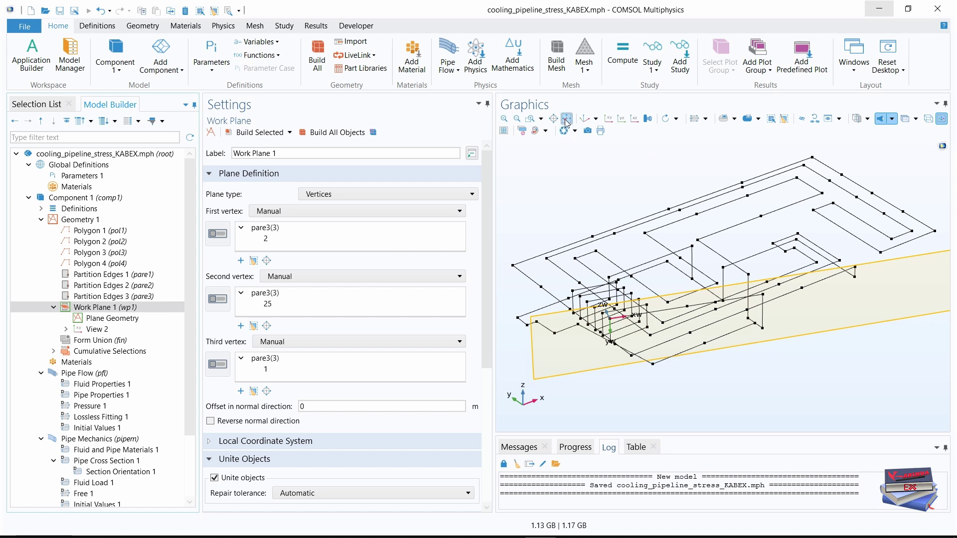
Add a System from Geometry coordinate system to the component definitions and base it on Work Plane 1 (wp1).
click(567, 120)
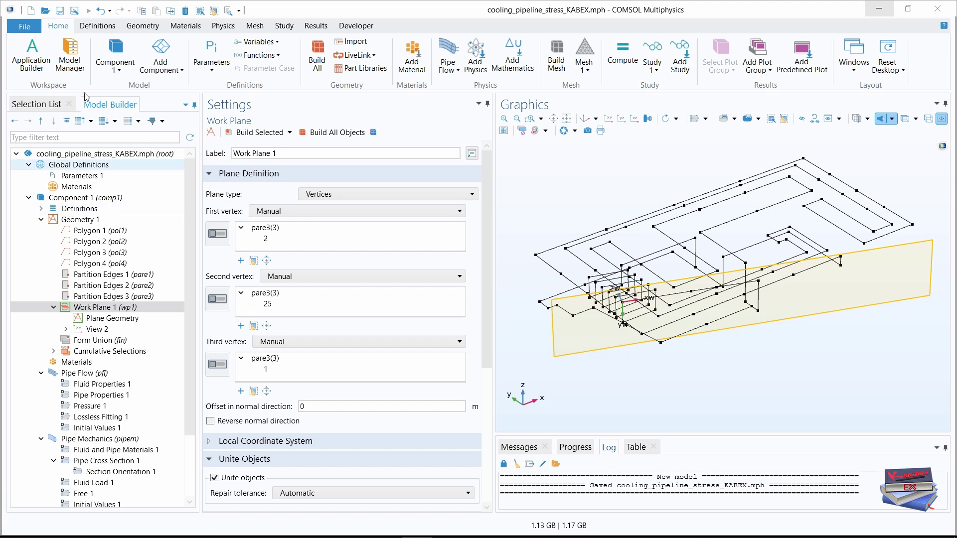
right_click(70, 210)
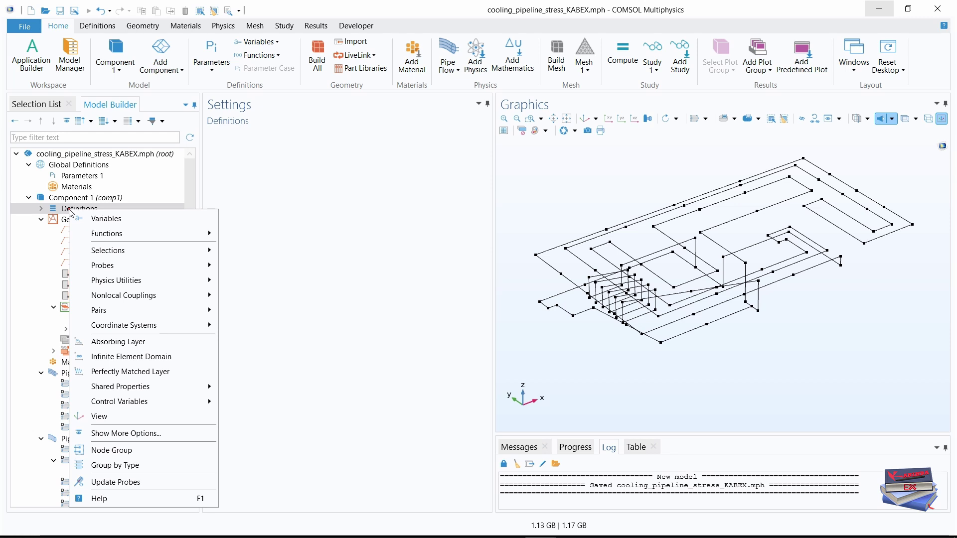
mouse_move(123, 327)
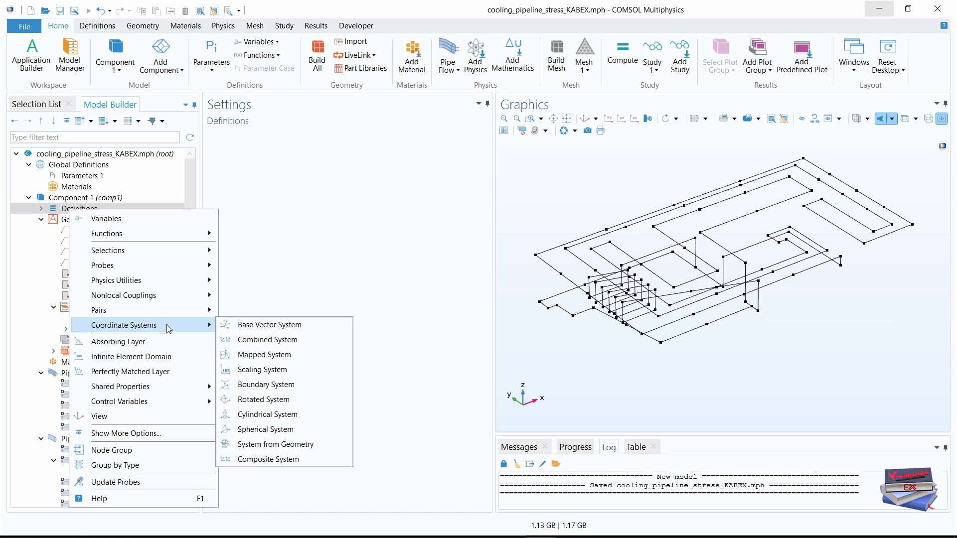
click(276, 445)
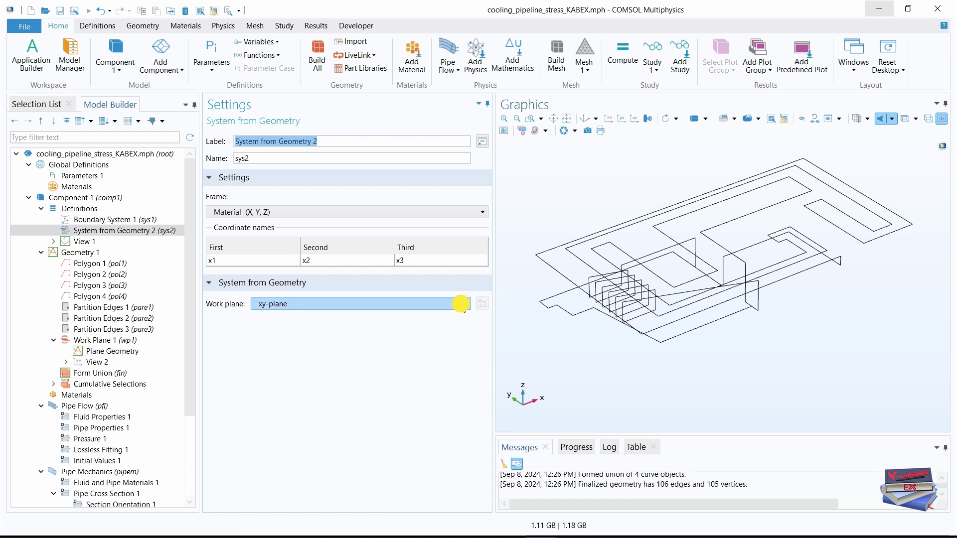
click(463, 304)
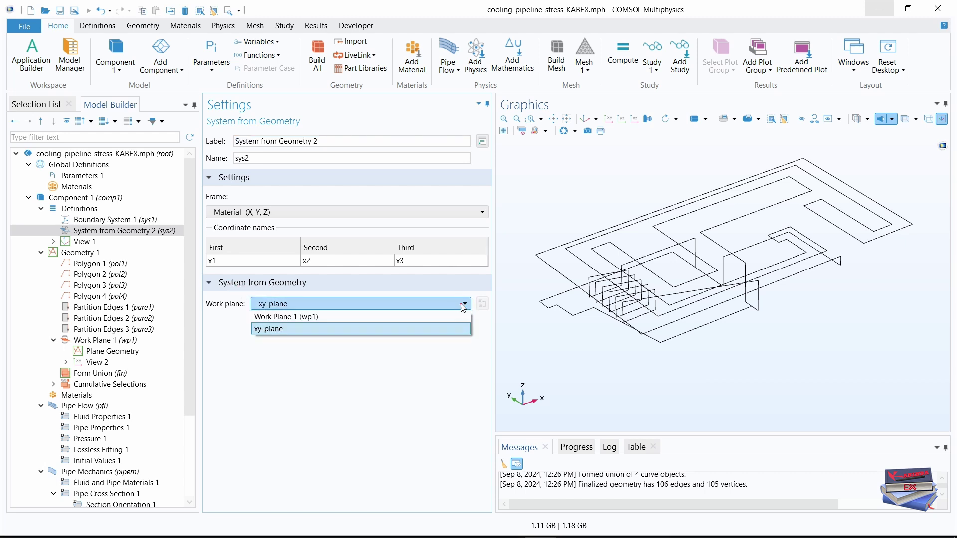
click(307, 321)
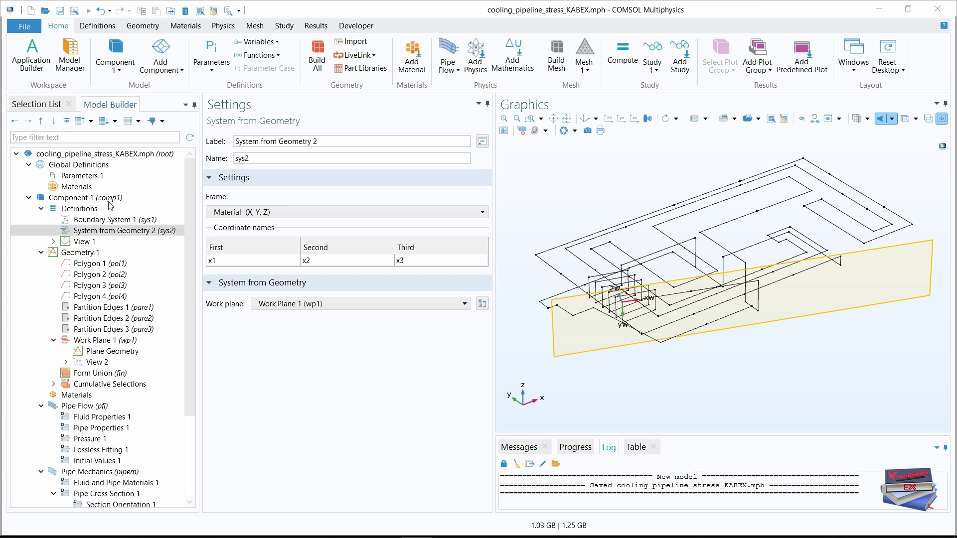
Add a Variables node to the component definitions and apply it at edge level to the piping_main selection.
right_click(83, 210)
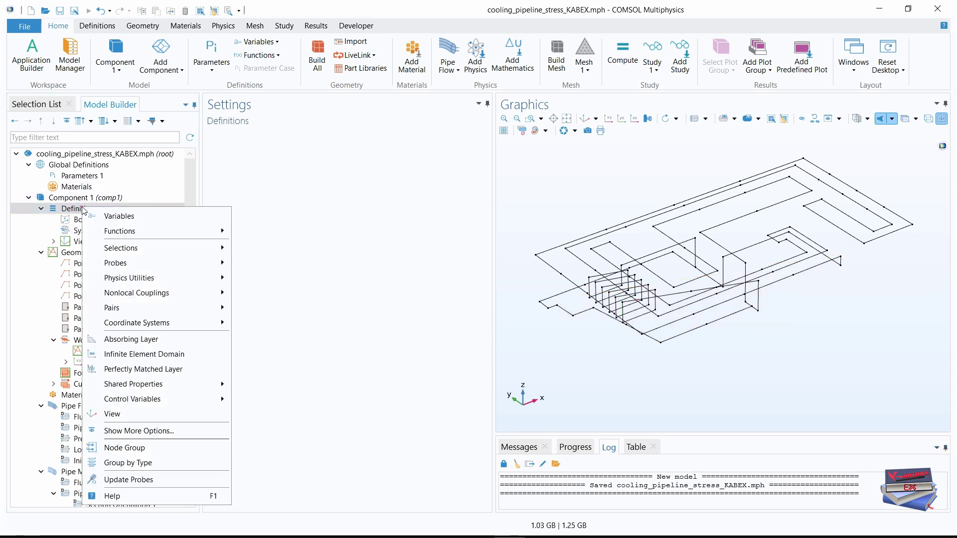
click(117, 219)
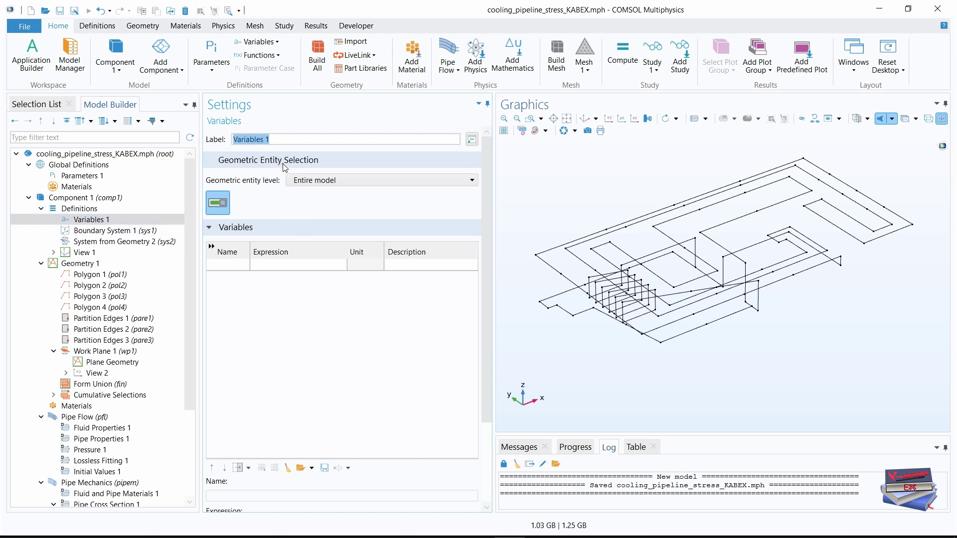
click(361, 182)
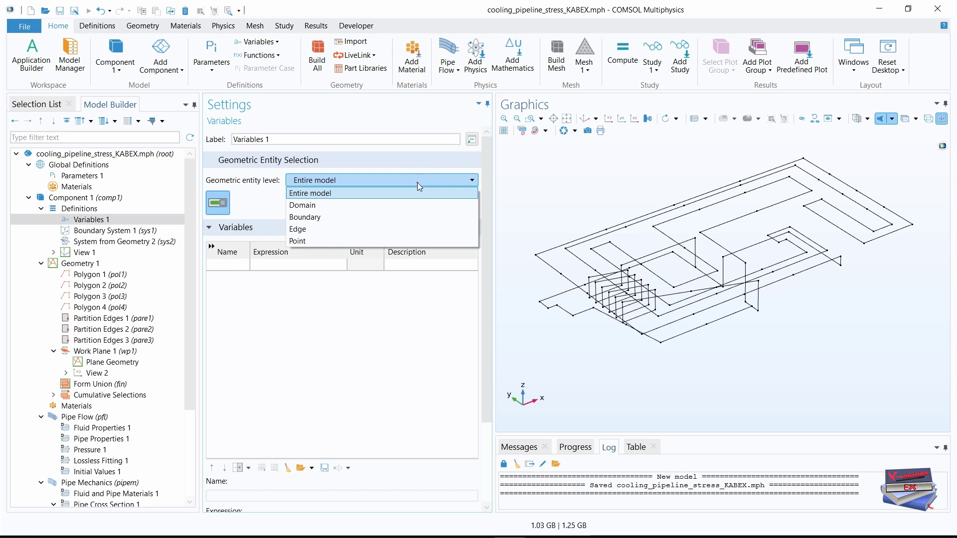
click(305, 229)
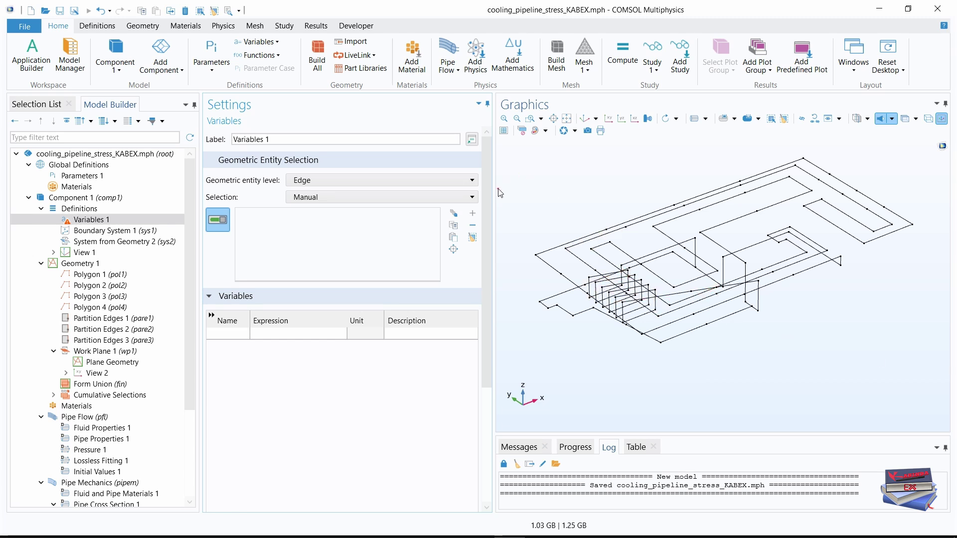
click(437, 199)
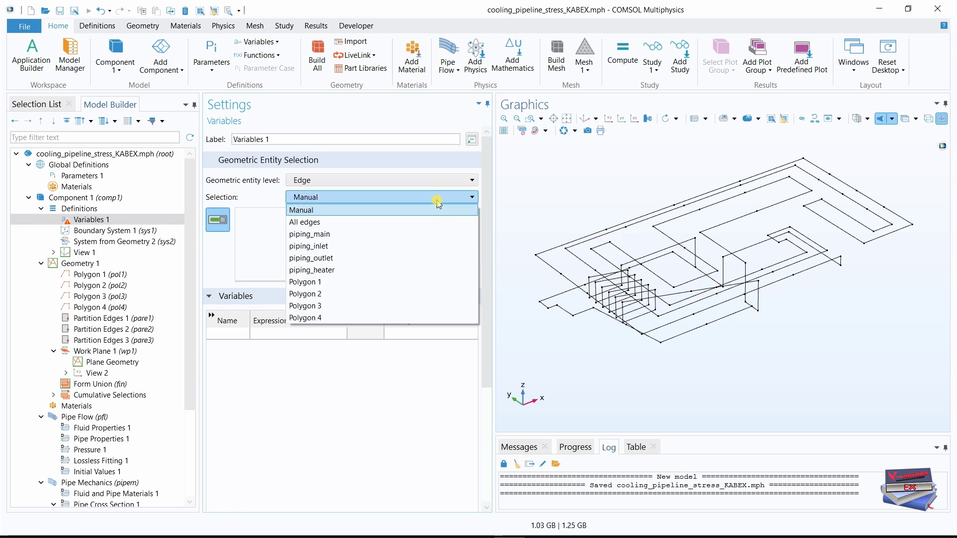
click(330, 235)
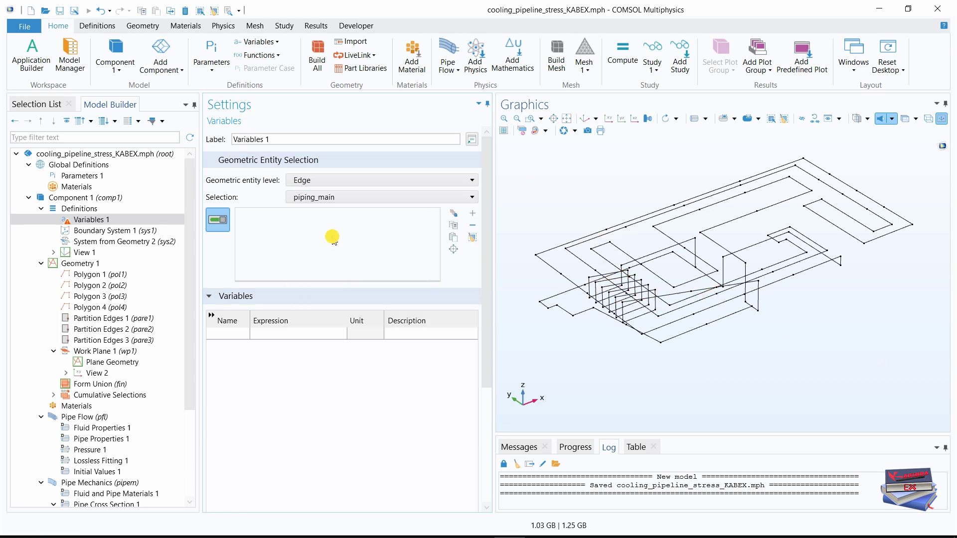
Define the variable di with the expression d1 and the description "Inner diameter" in Variables 1.
click(230, 335)
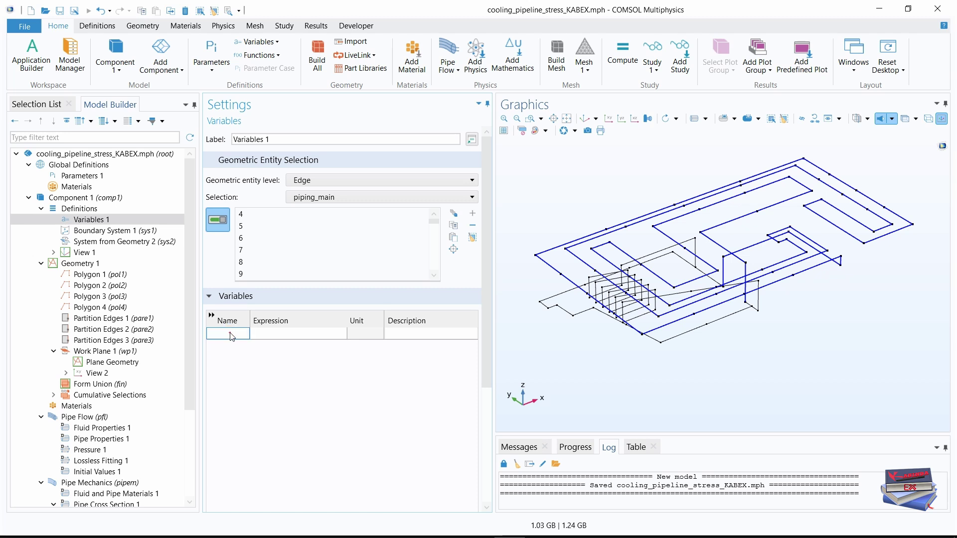
text(di)
click(286, 337)
text(d)
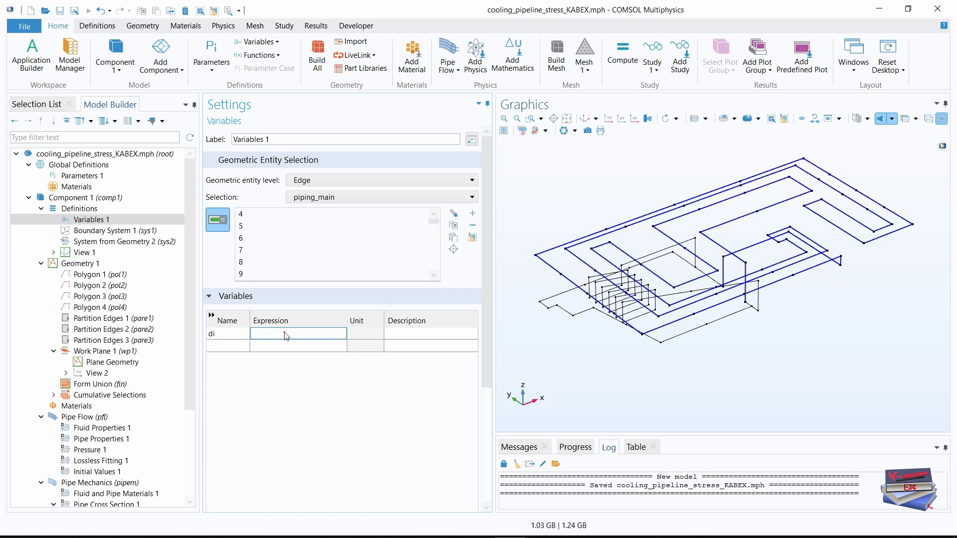
text(1)
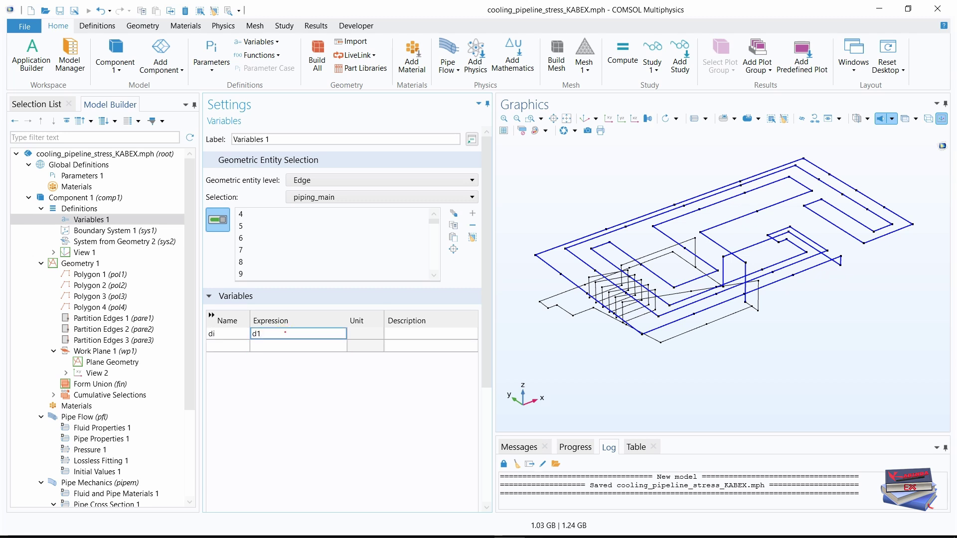
click(361, 333)
click(288, 334)
click(354, 333)
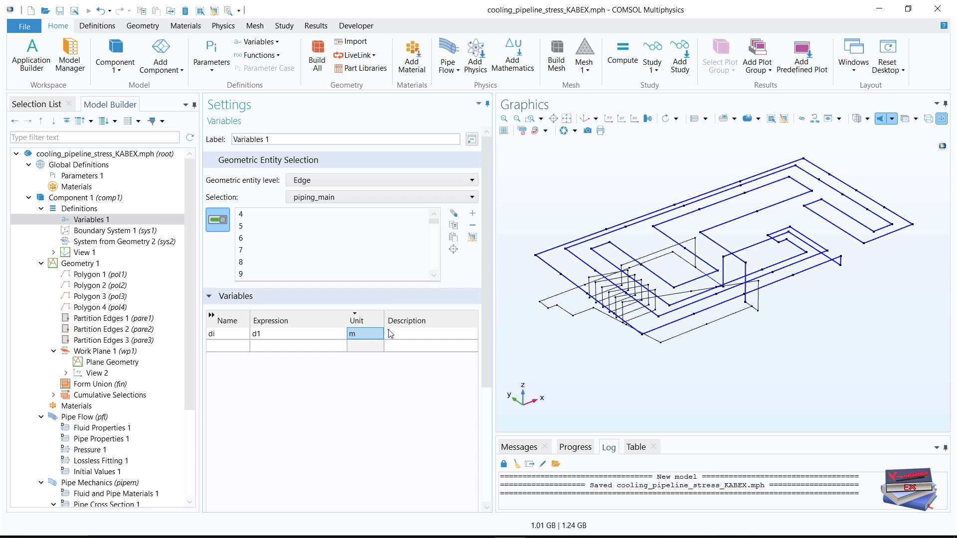
click(407, 334)
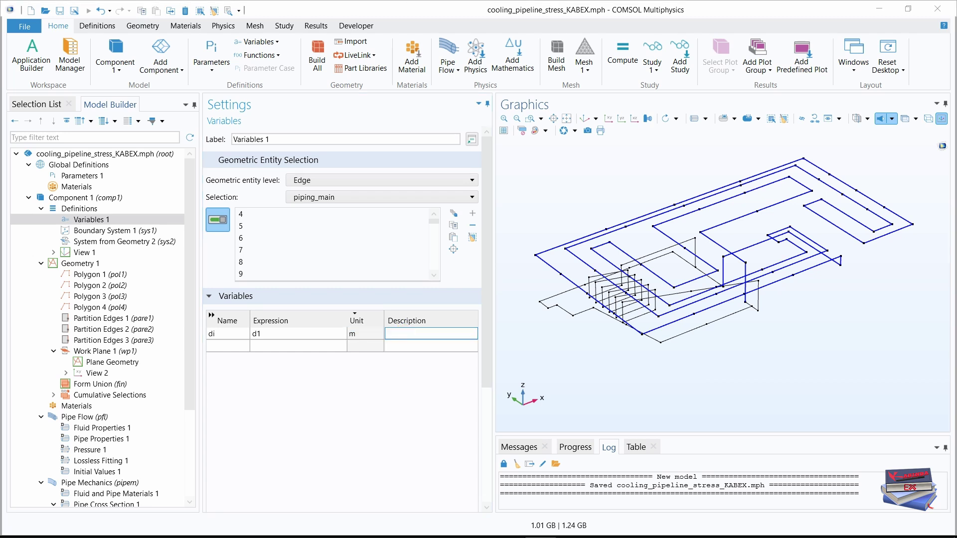
text(Inner diameter)
key(Return)
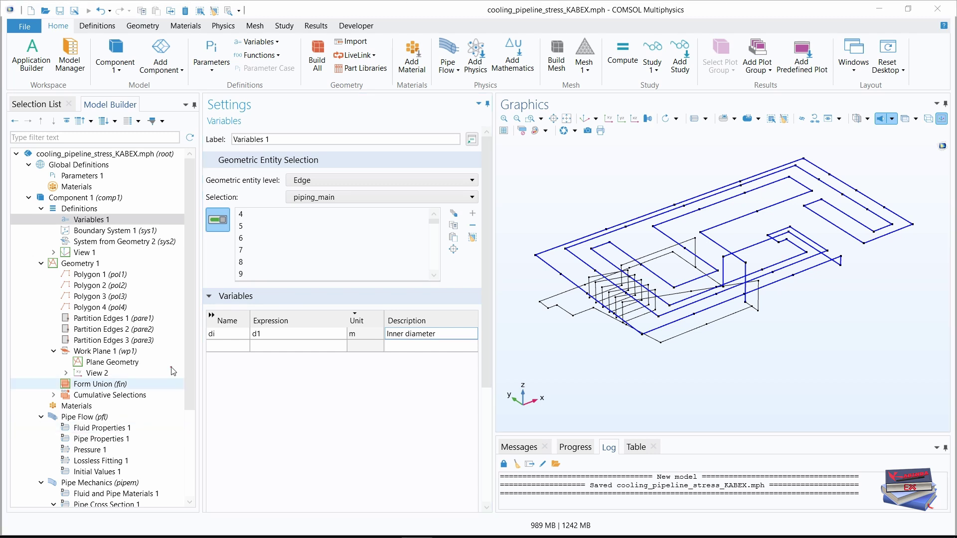
Duplicate Variables 1 and assign the copy to the piping_heater edge selection.
click(80, 221)
right_click(80, 221)
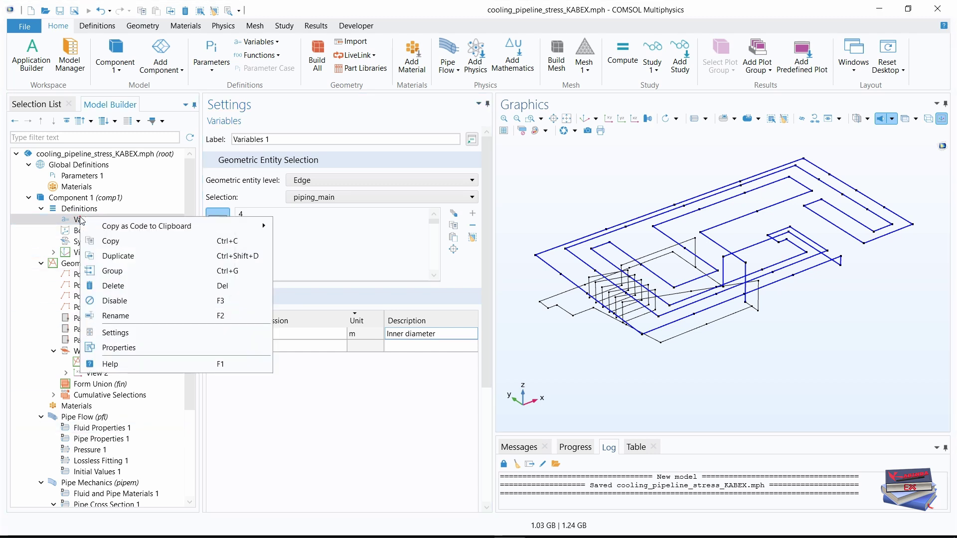
click(176, 302)
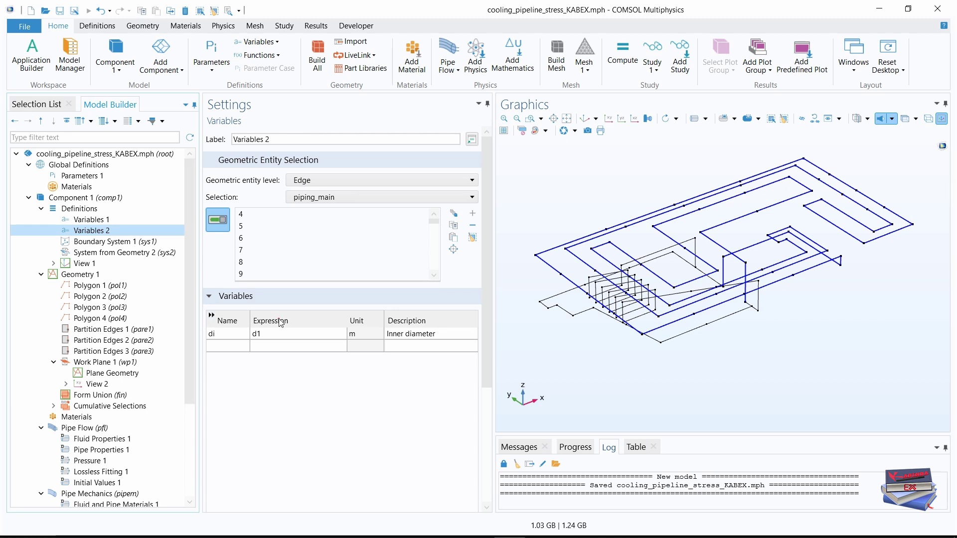
click(411, 197)
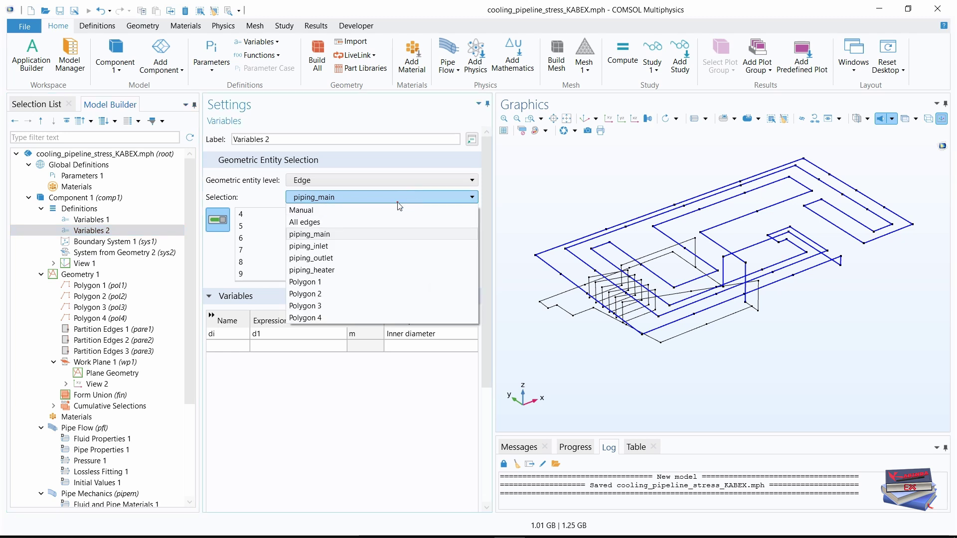
click(315, 272)
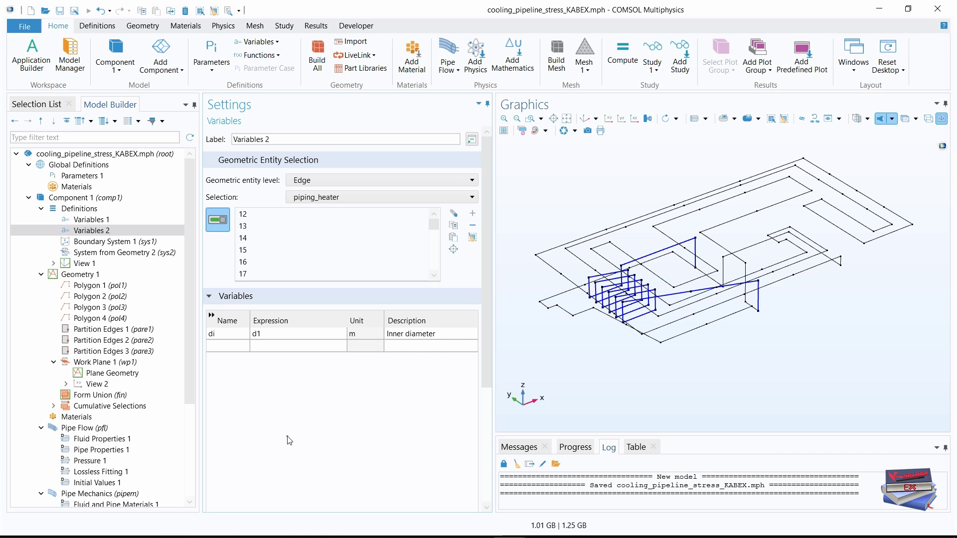
Duplicate Variables 2 and assign the copy to the piping_inlet edge selection.
click(91, 234)
right_click(94, 236)
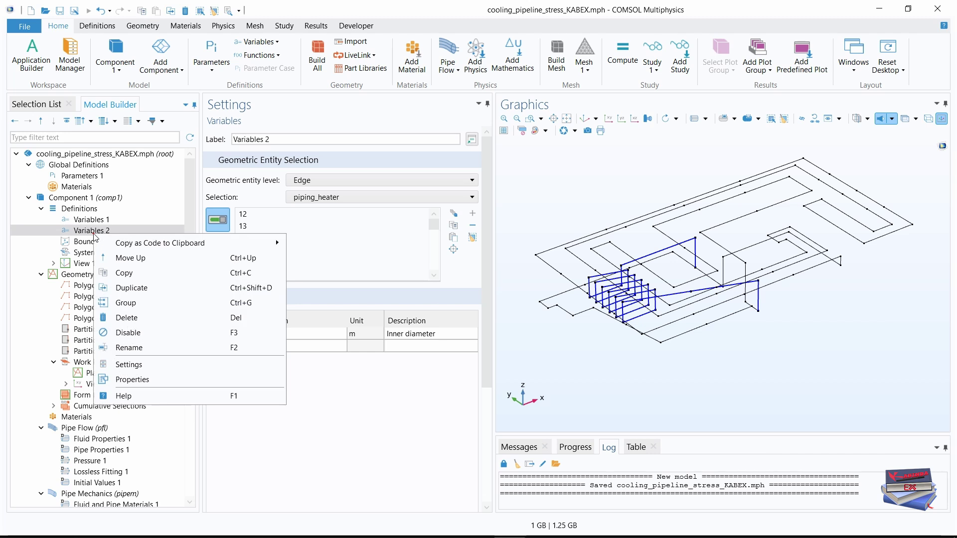
click(127, 288)
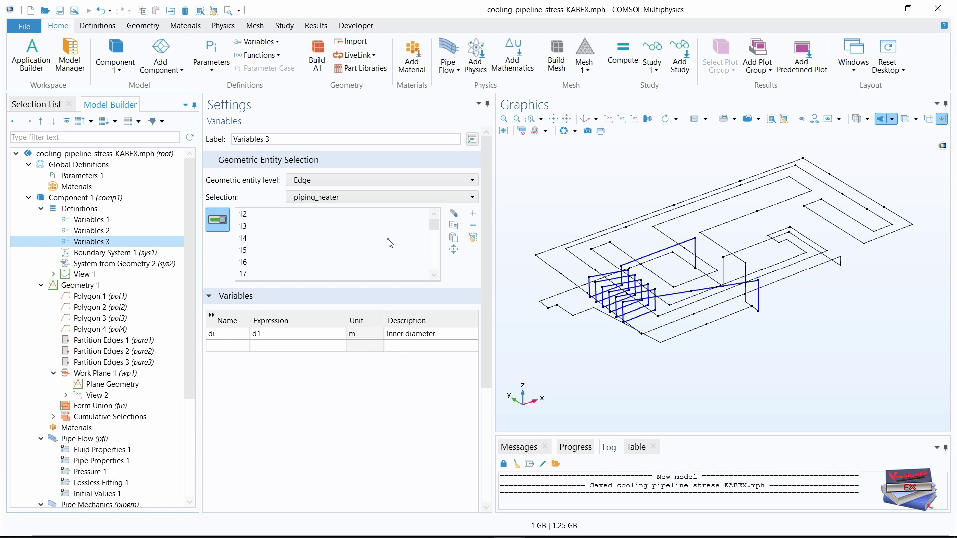
click(419, 197)
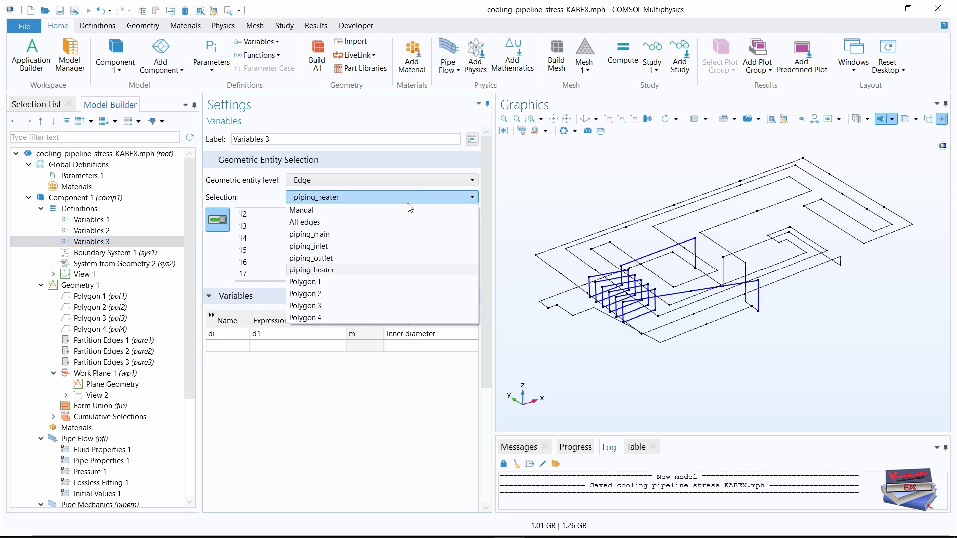
click(319, 247)
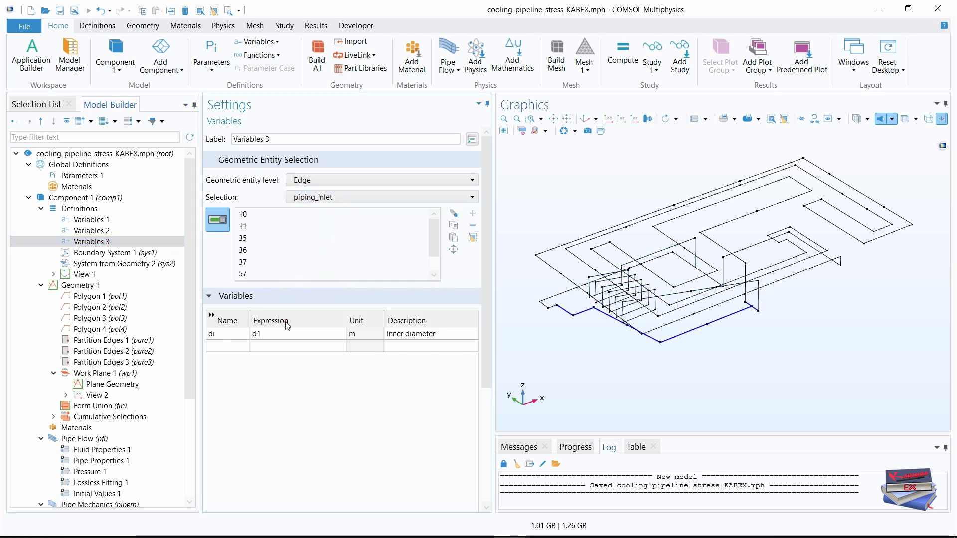
Set the expression of di for the piping_inlet edges to d2.
double_click(267, 339)
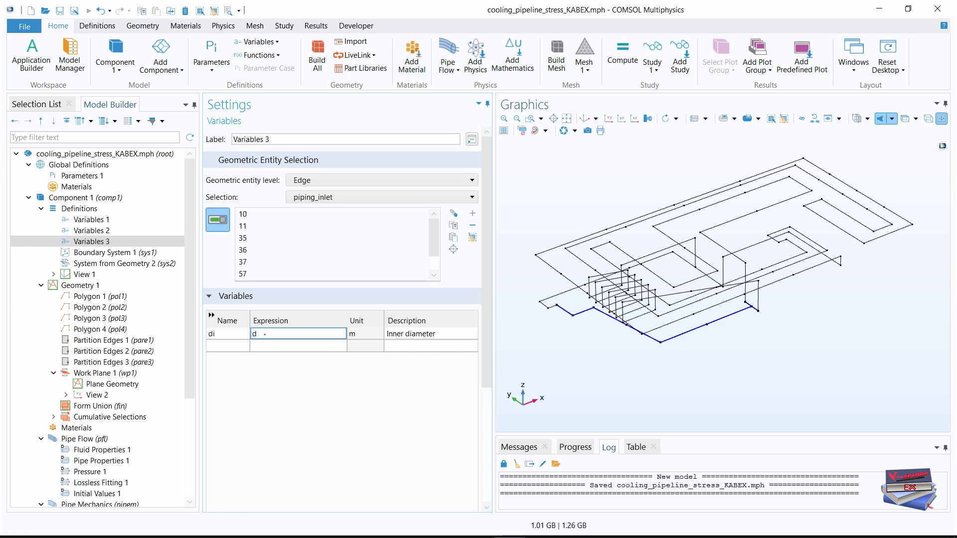
text(d2)
key(Return)
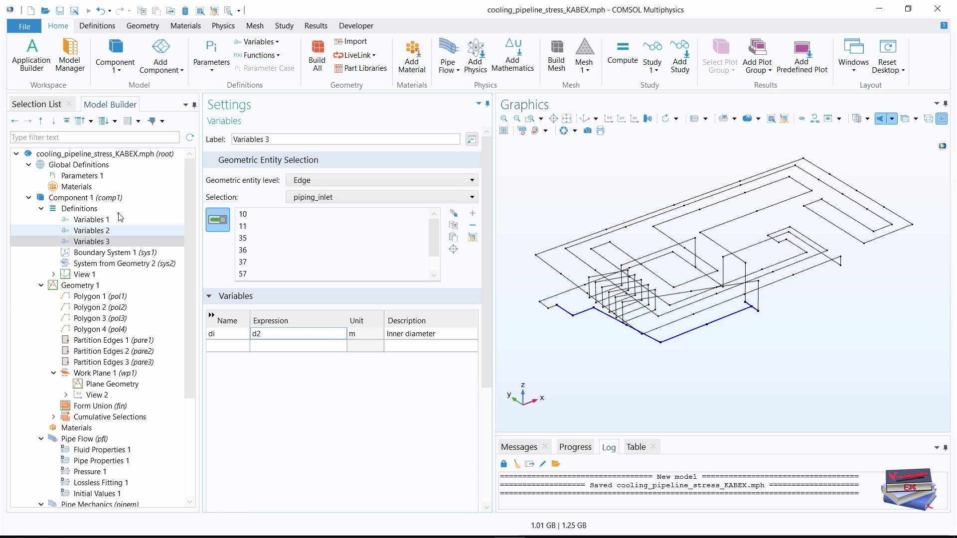
Check the pipe diameters d1 and d2 in Parameters 1 and return to Variables 3.
scroll(488, 196, down, 1)
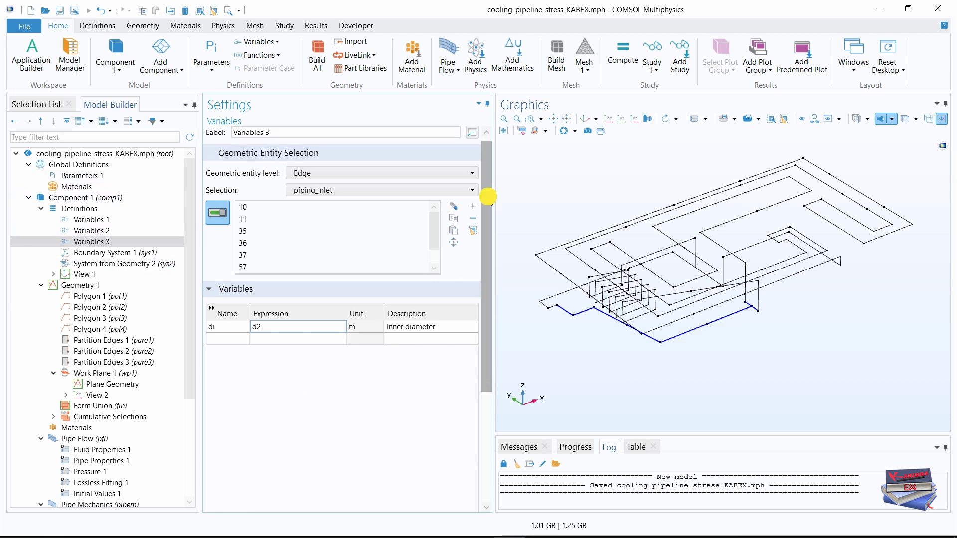
click(79, 178)
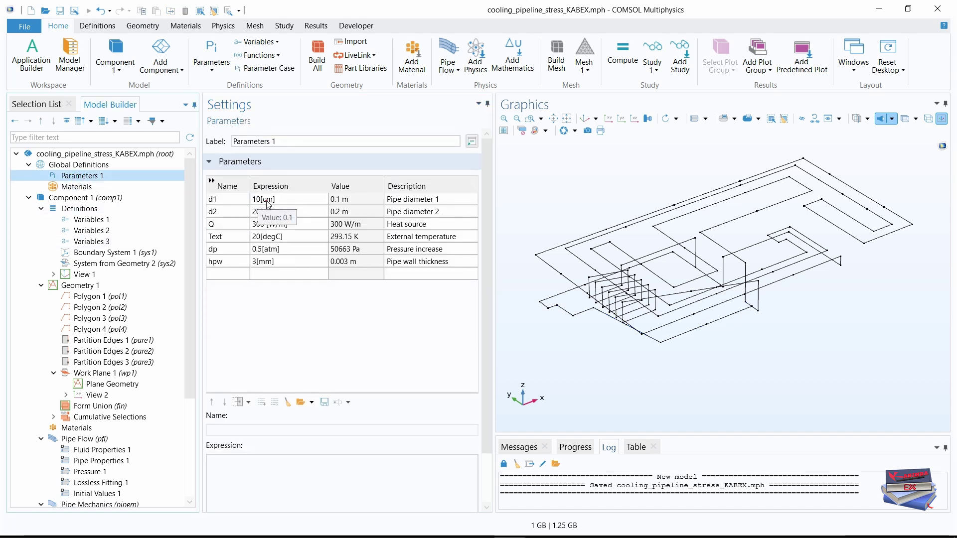
mouse_move(225, 219)
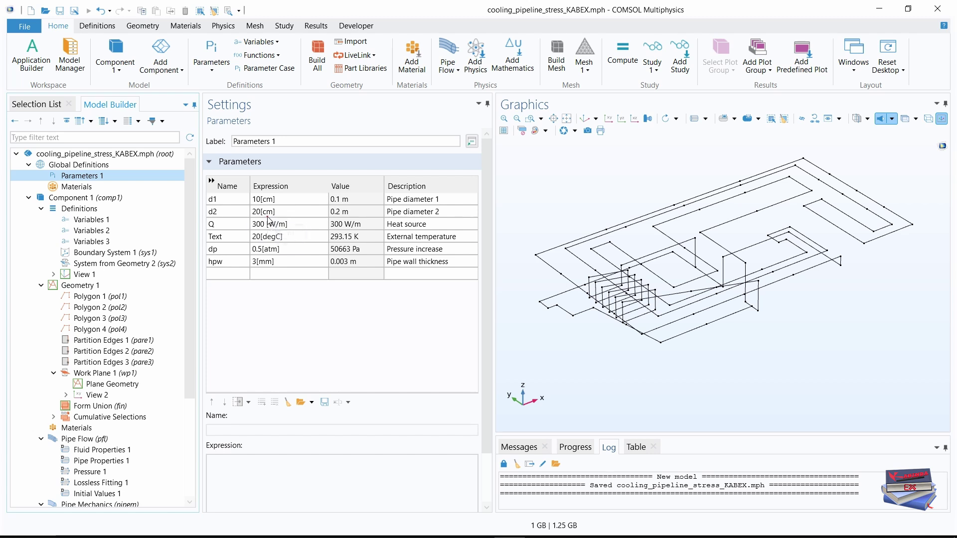
mouse_move(263, 224)
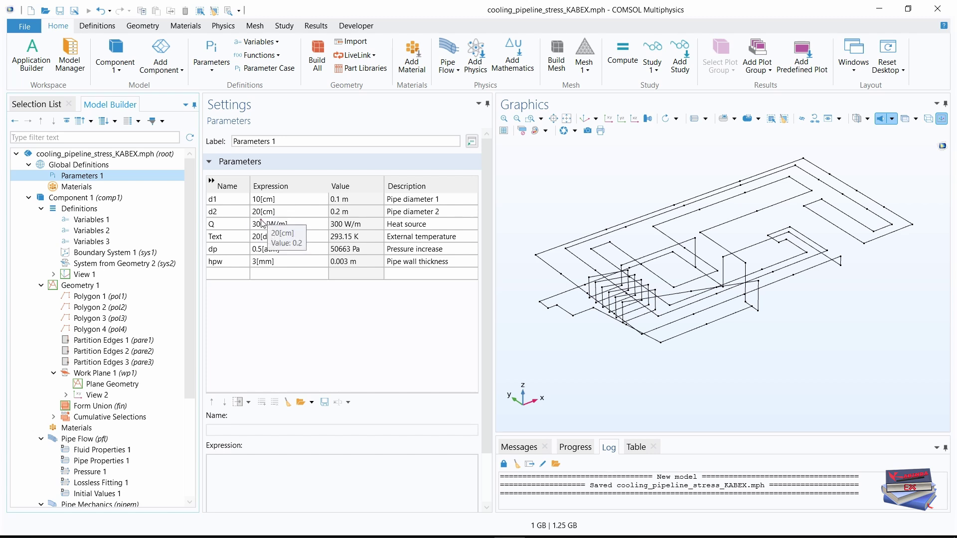
click(90, 243)
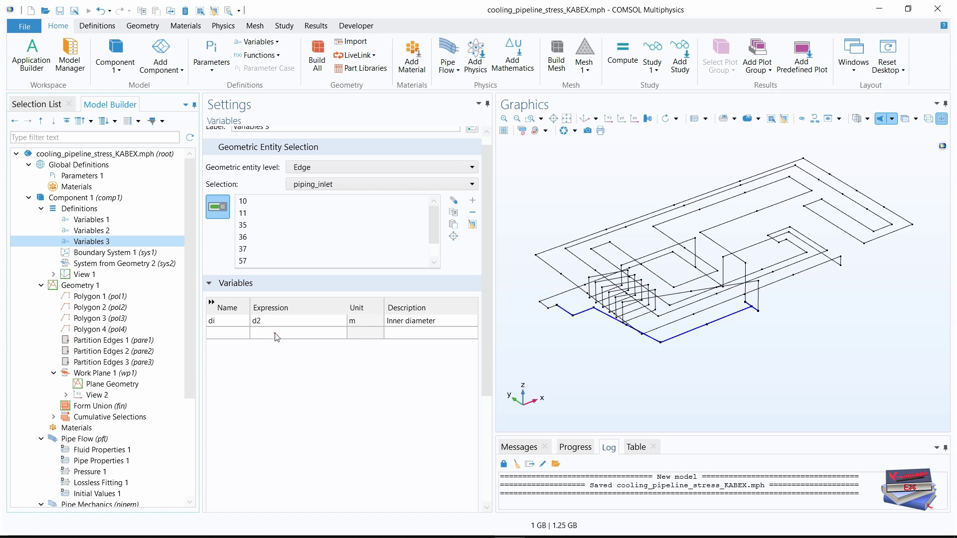
mouse_move(283, 327)
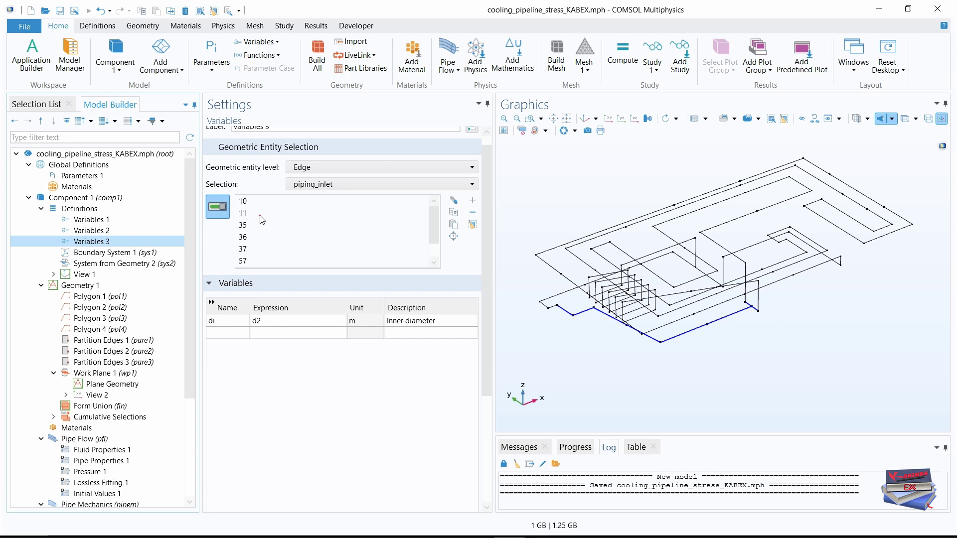
Duplicate Variables 3 and assign the copy to the piping_outlet edge selection.
right_click(85, 242)
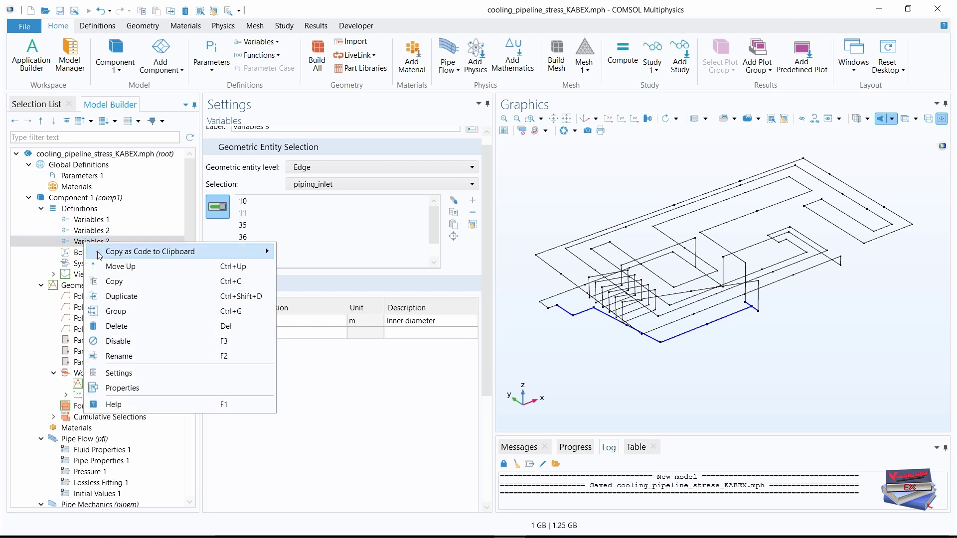
click(123, 297)
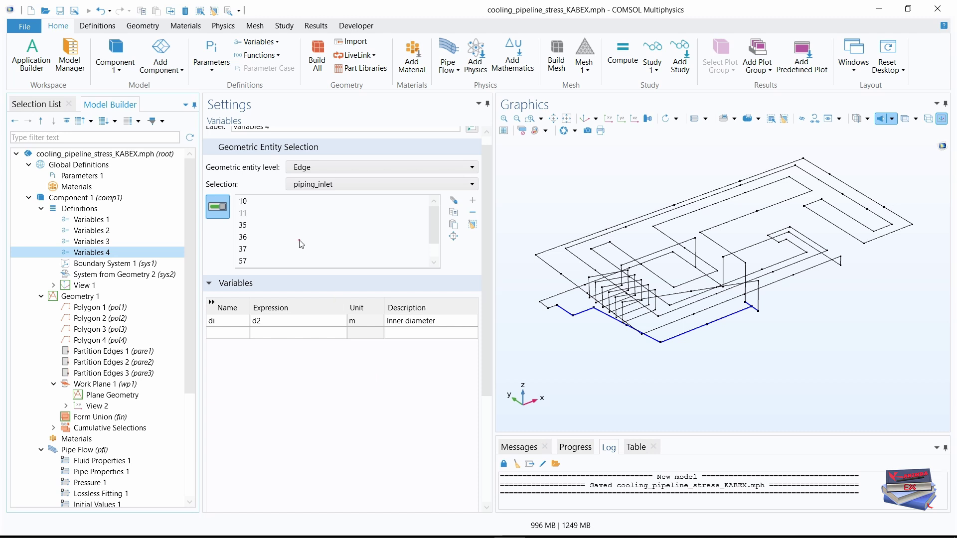
click(468, 185)
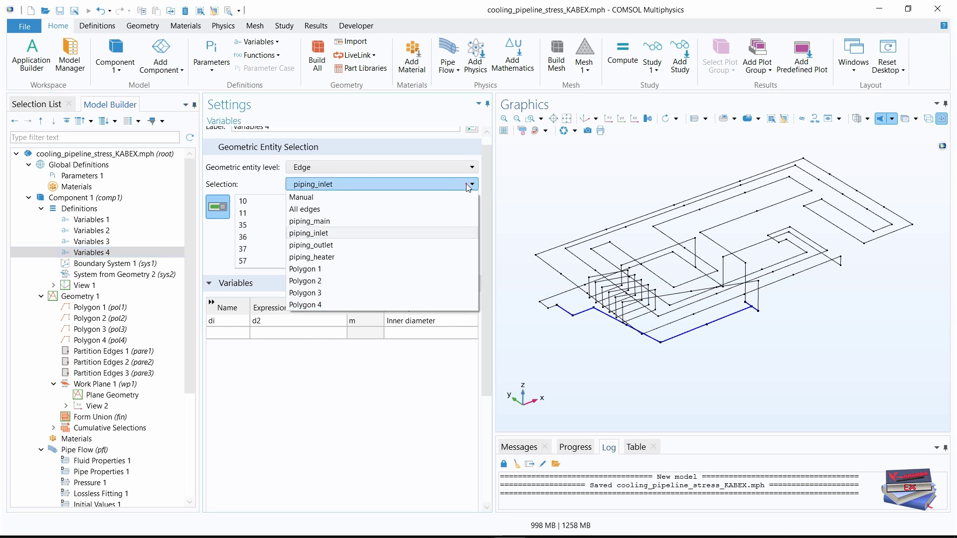
click(322, 251)
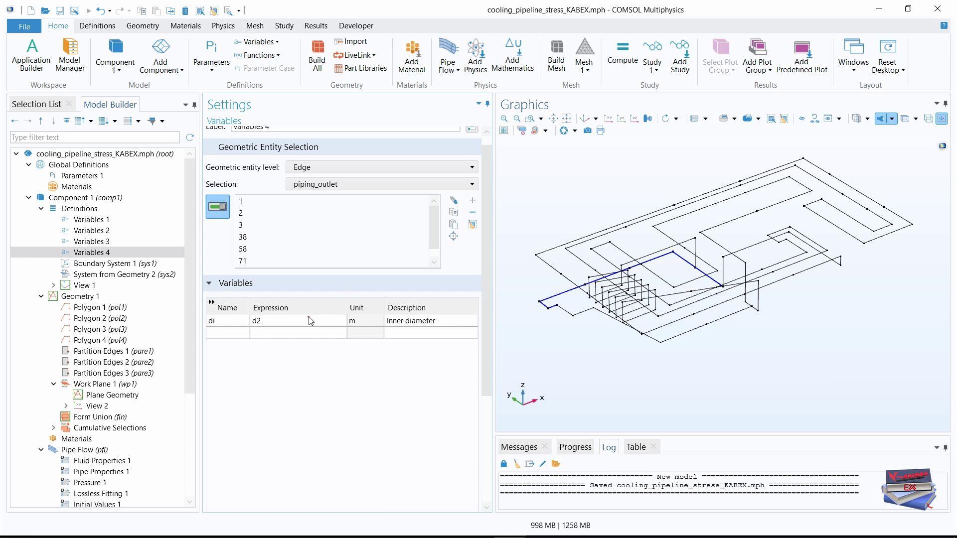
Review the edge selection and di expression of Variables 1 through 4 against the pipe diameters in Parameters 1.
click(92, 220)
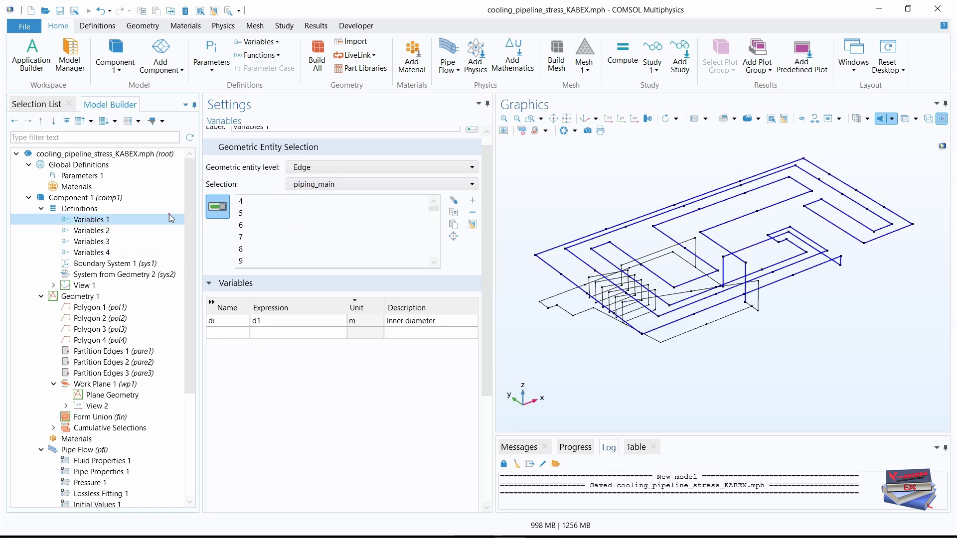
click(103, 231)
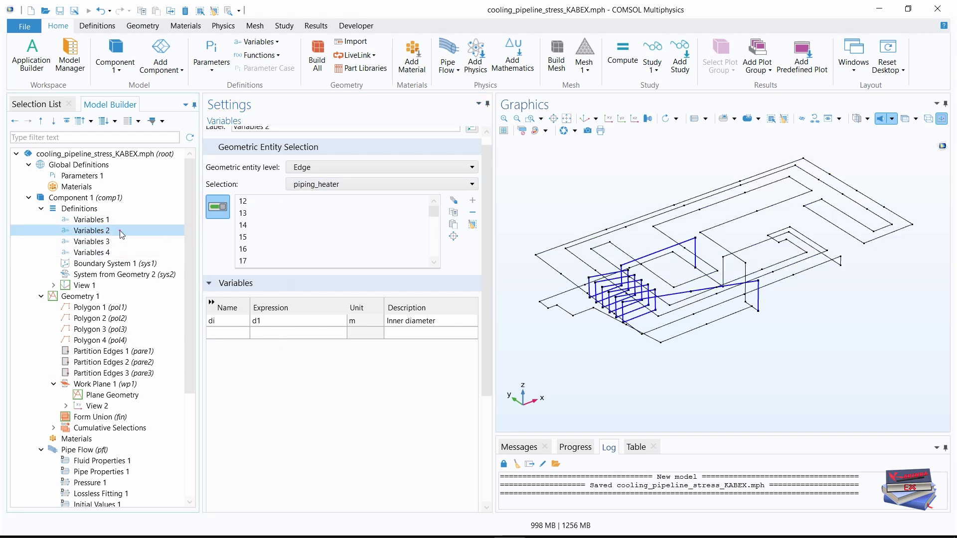
click(102, 242)
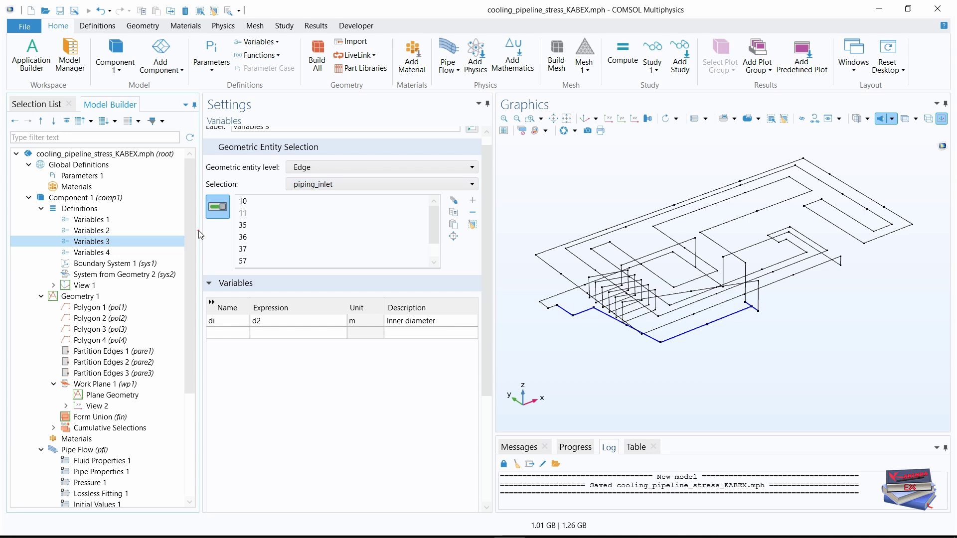
click(153, 253)
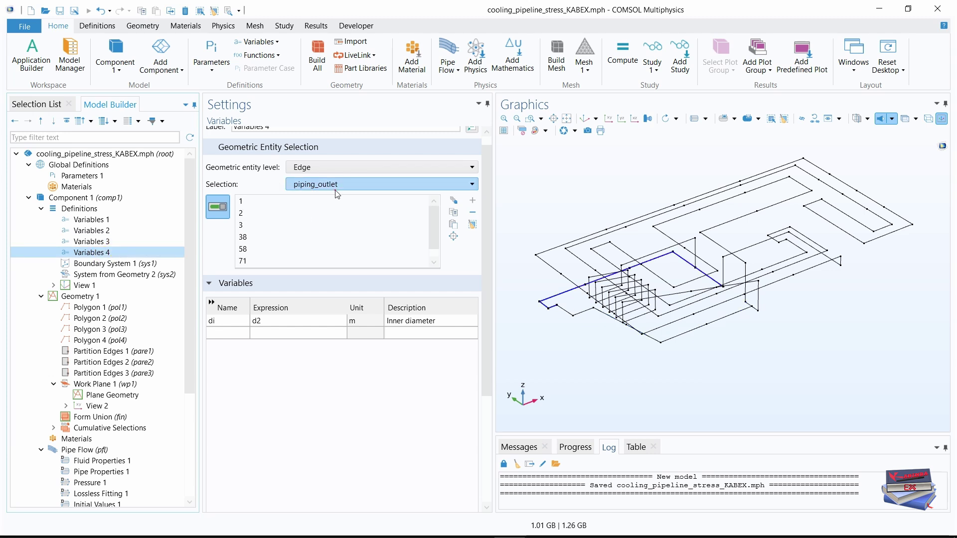
click(105, 242)
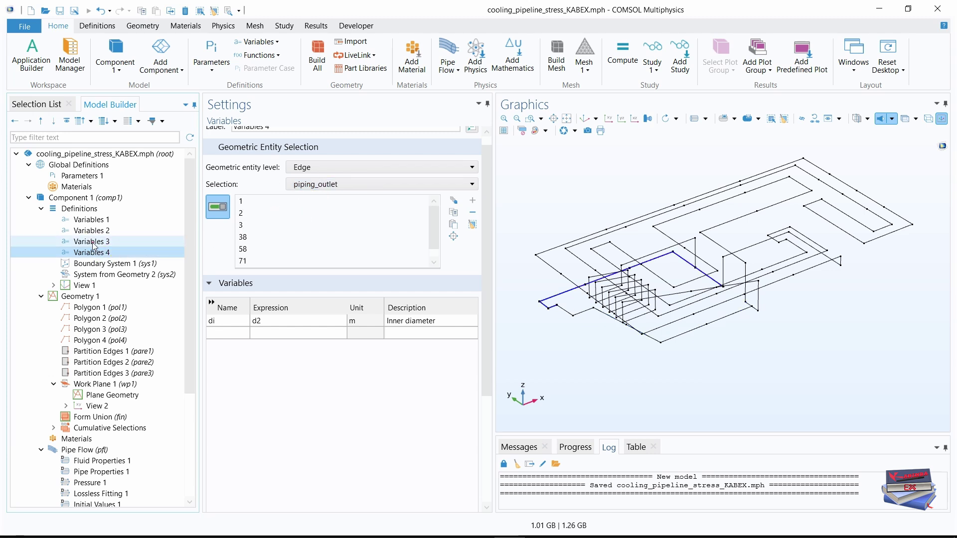
click(104, 253)
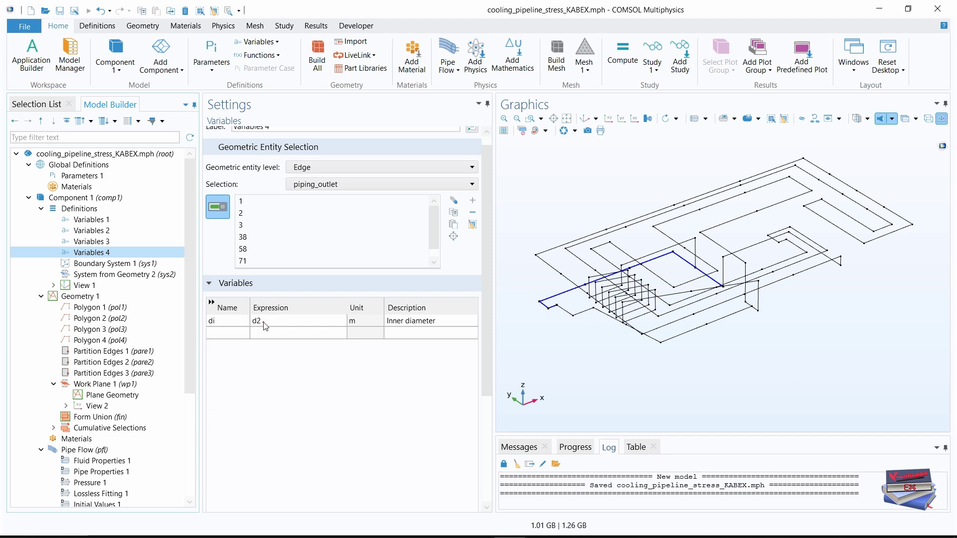
click(99, 224)
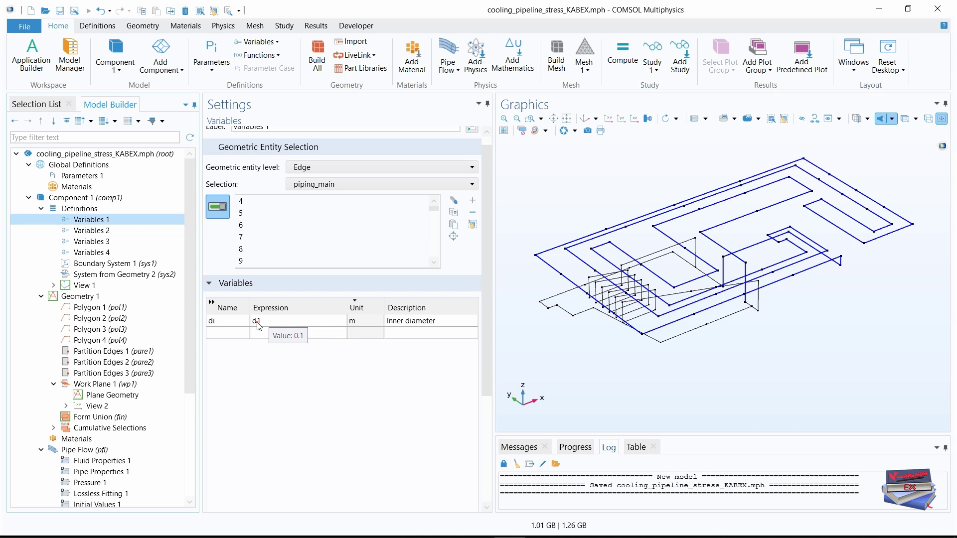
click(82, 175)
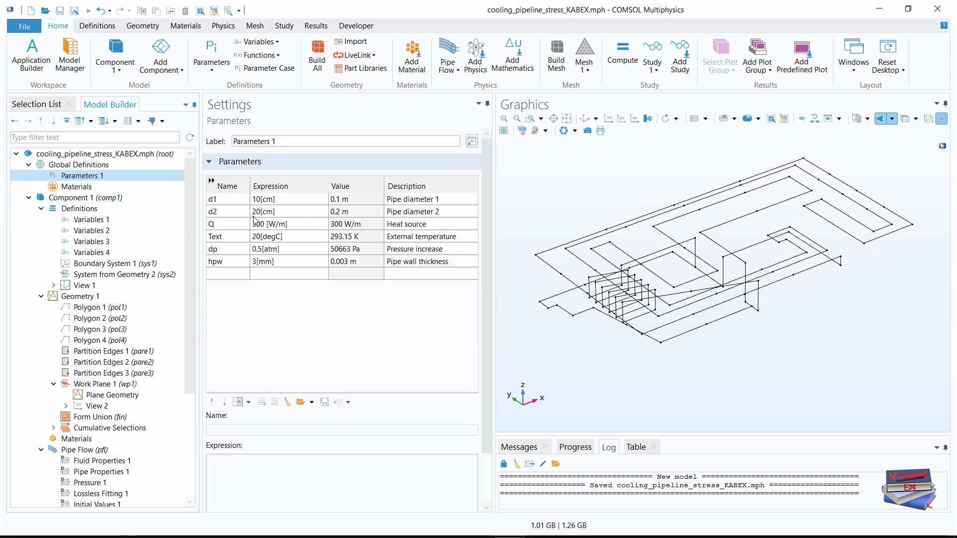
click(86, 219)
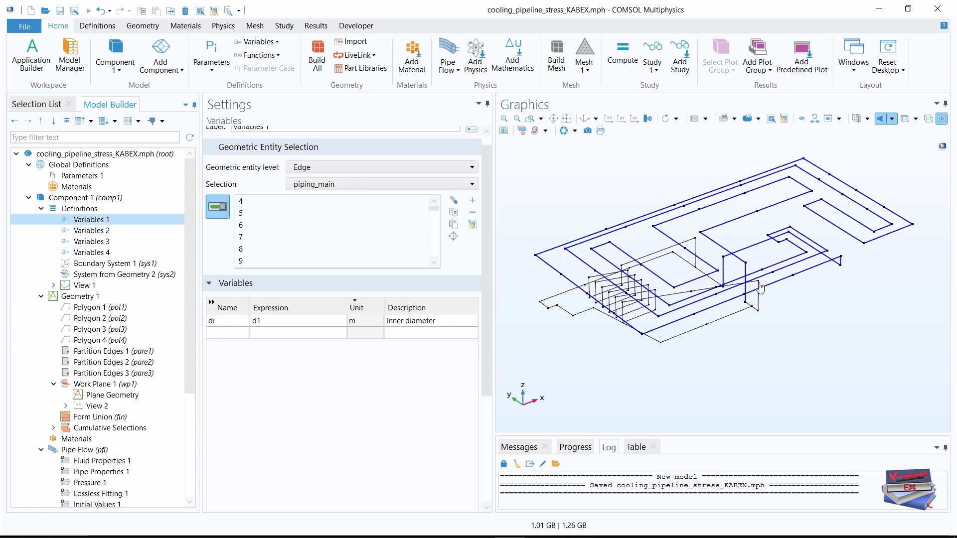
click(90, 230)
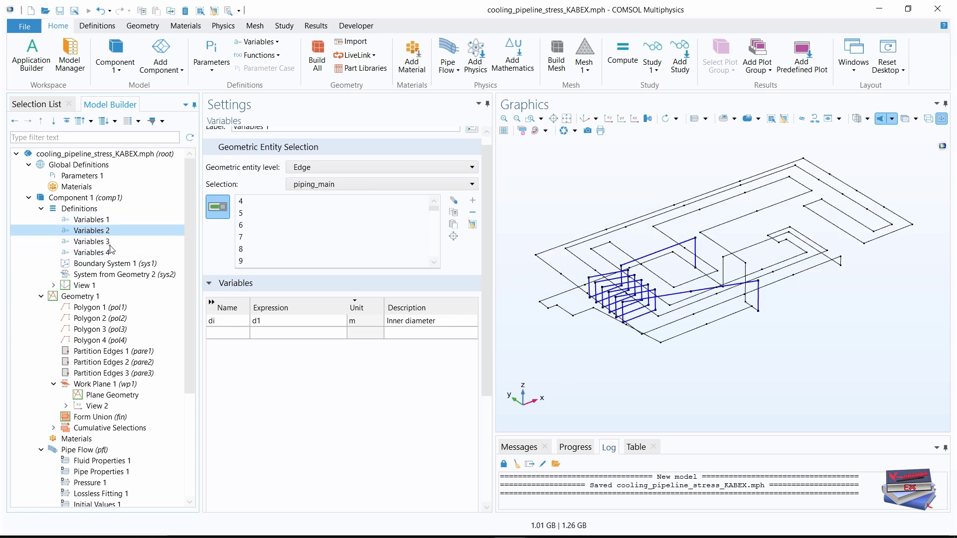
click(91, 242)
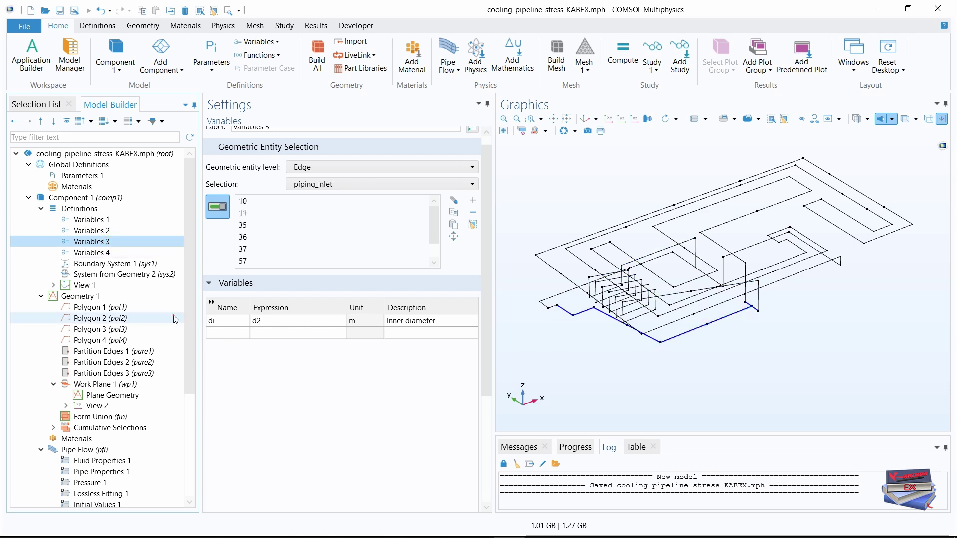
click(100, 255)
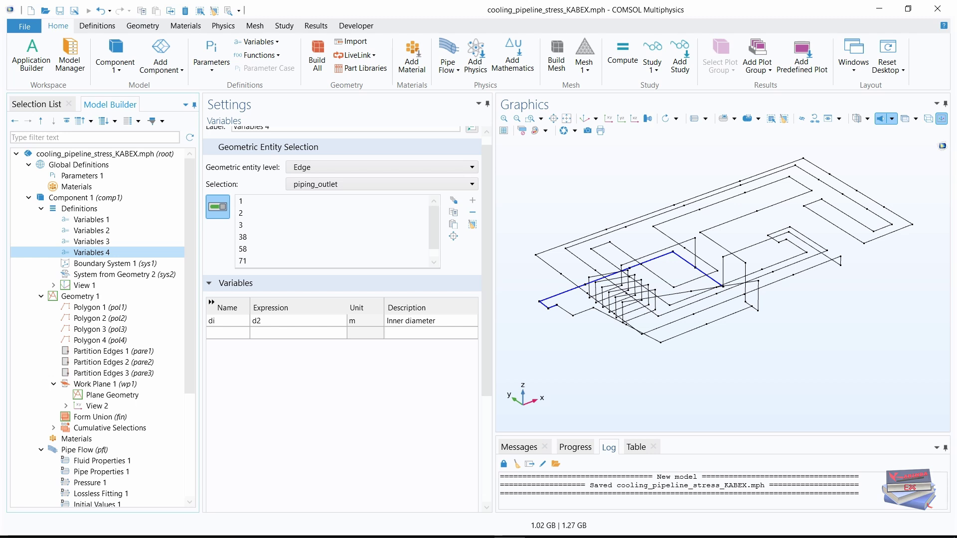
Add a Maximum nonlocal coupling under the component's Definitions with all edges as its source selection.
right_click(81, 209)
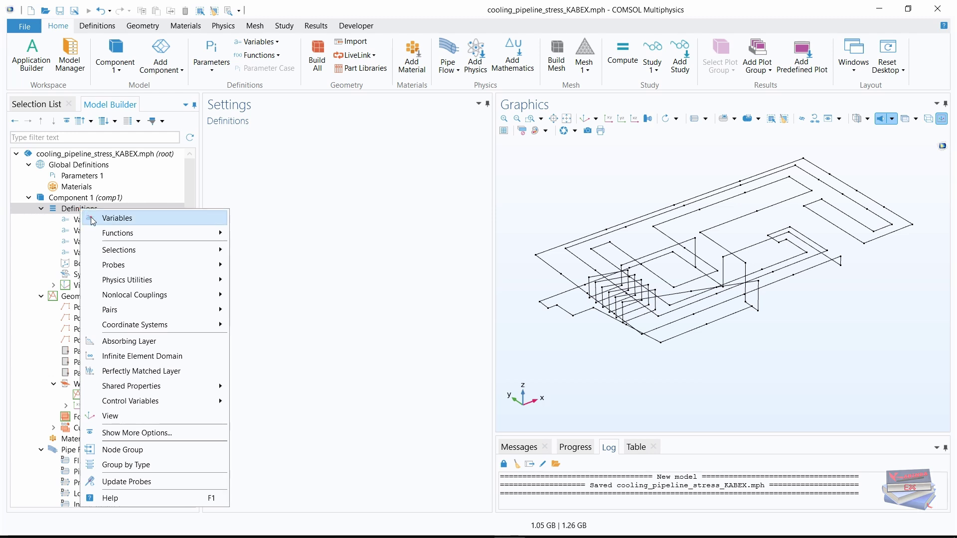
mouse_move(137, 298)
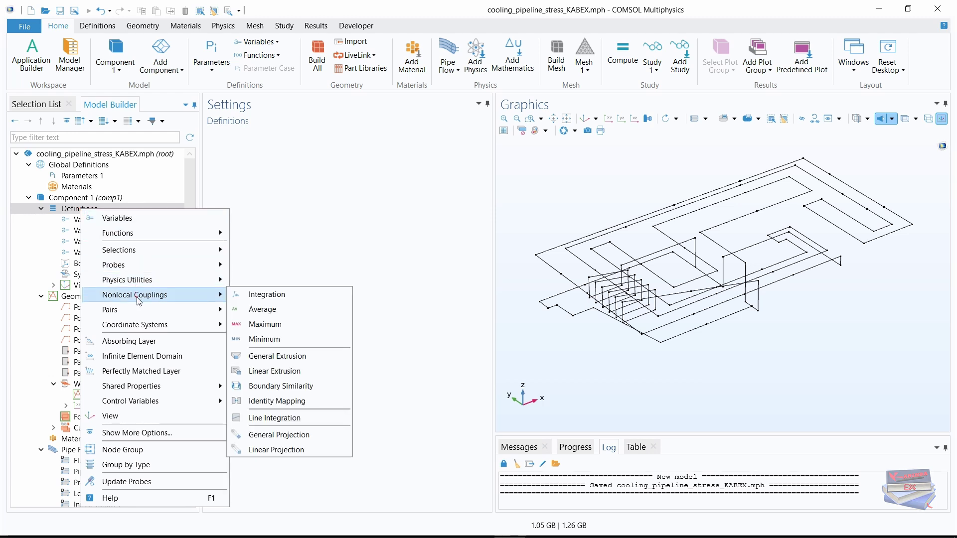
click(256, 325)
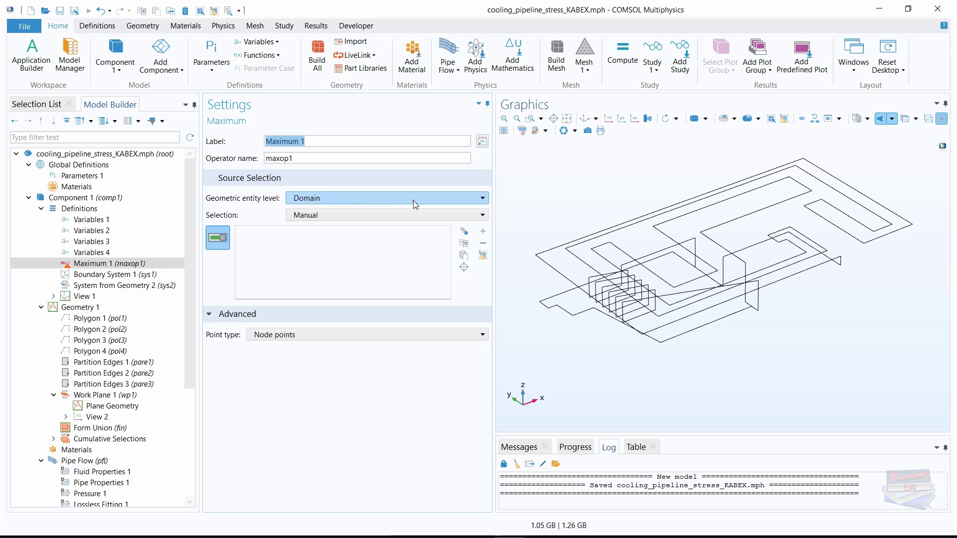
click(438, 198)
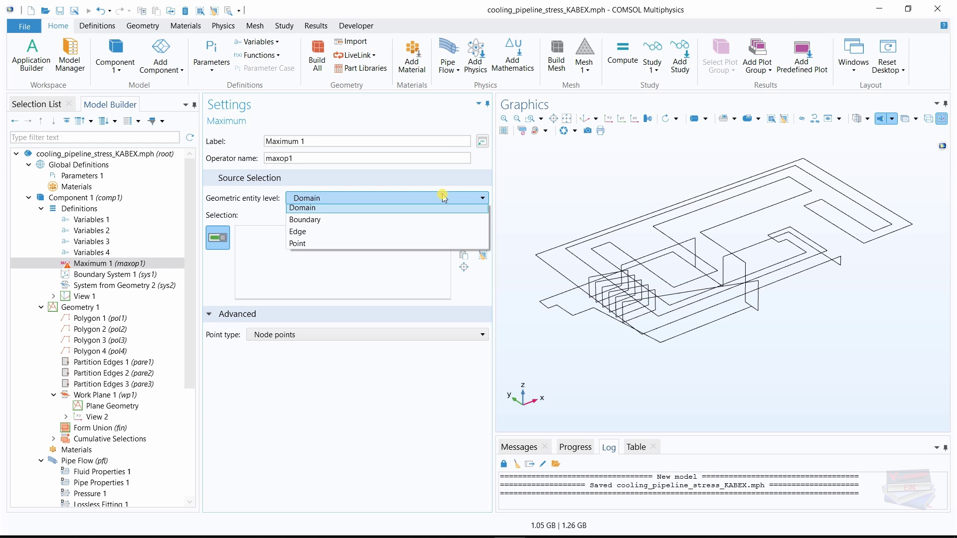
click(312, 234)
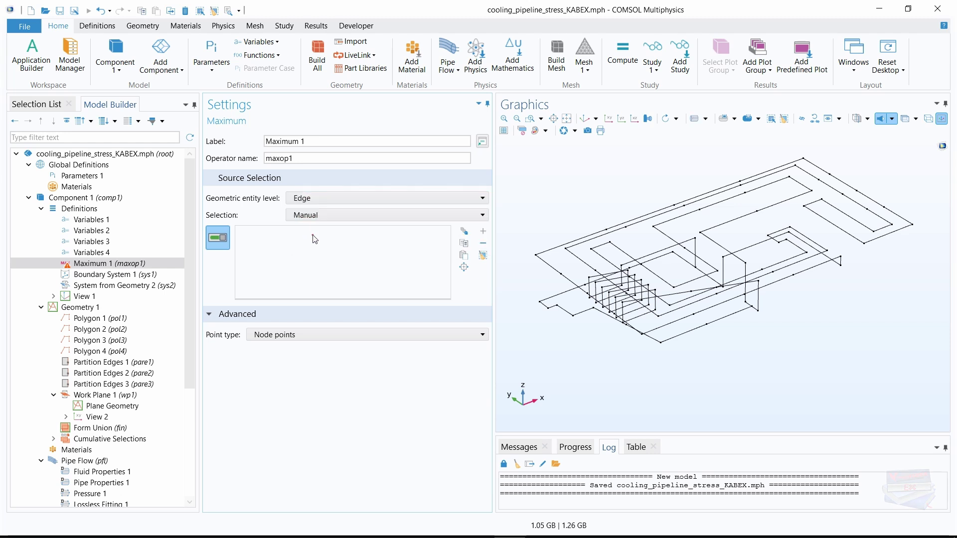
click(337, 214)
click(312, 243)
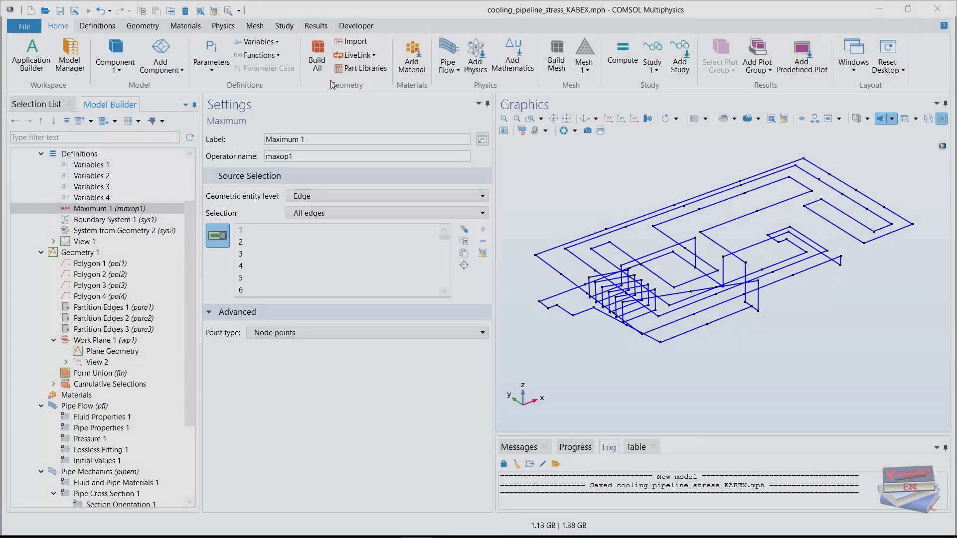
Add the built-in Structural steel material to Component 1.
click(412, 58)
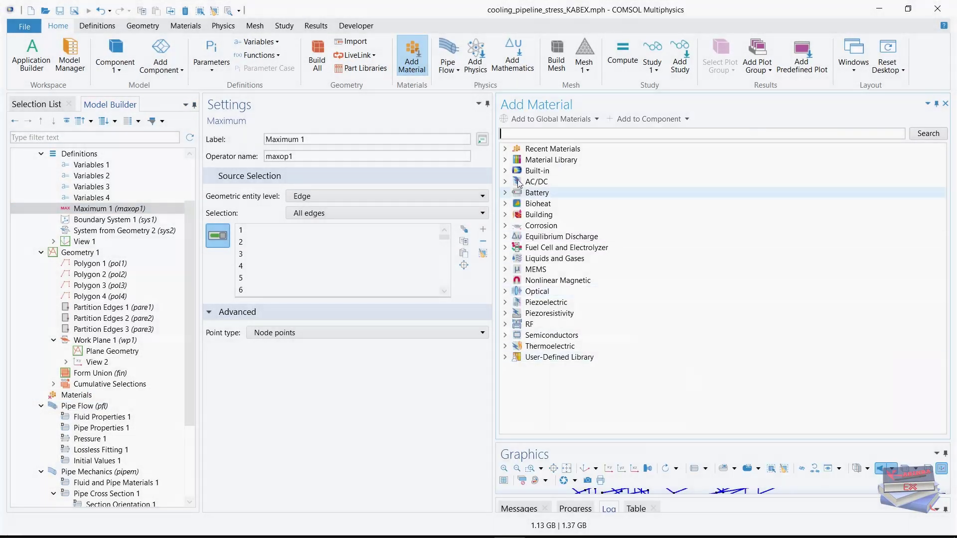
click(505, 171)
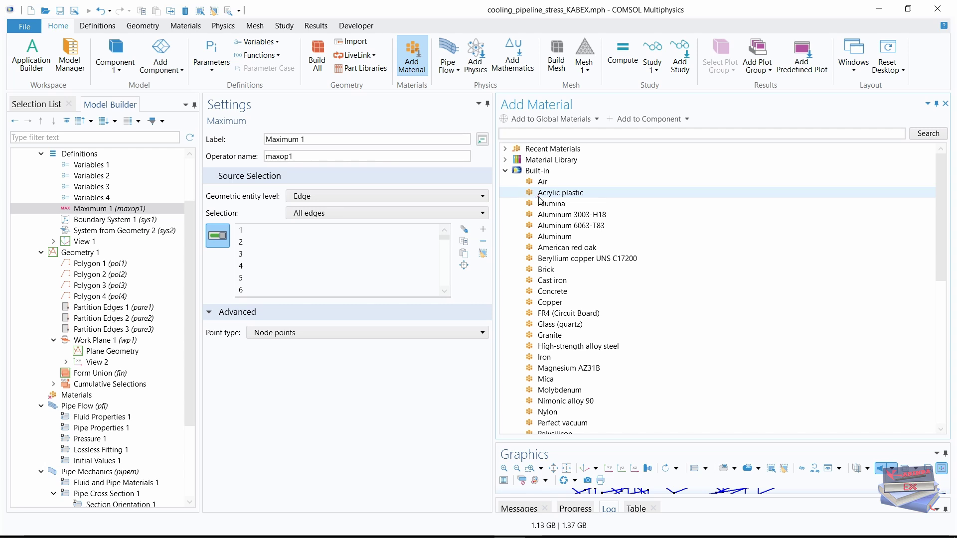
scroll(540, 200, down, 4)
click(561, 380)
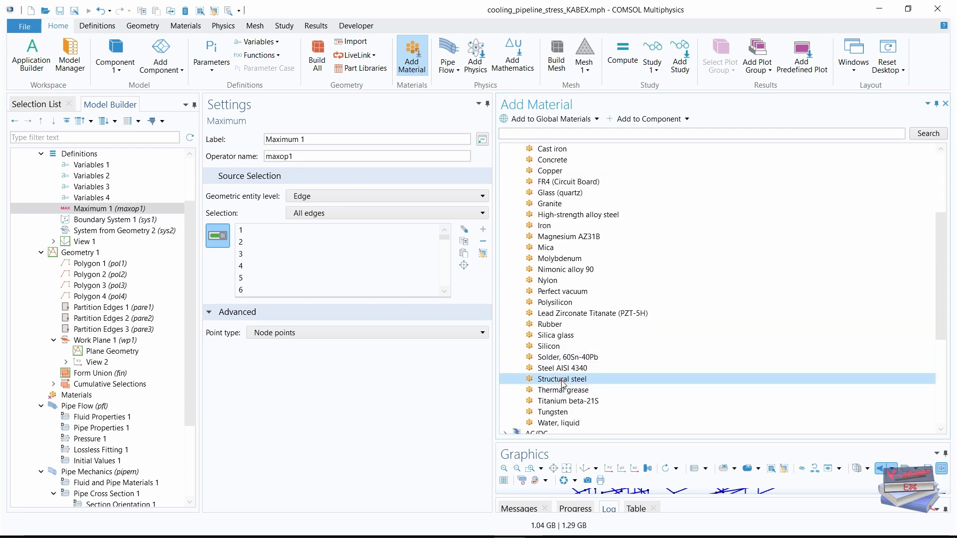
right_click(563, 383)
click(623, 407)
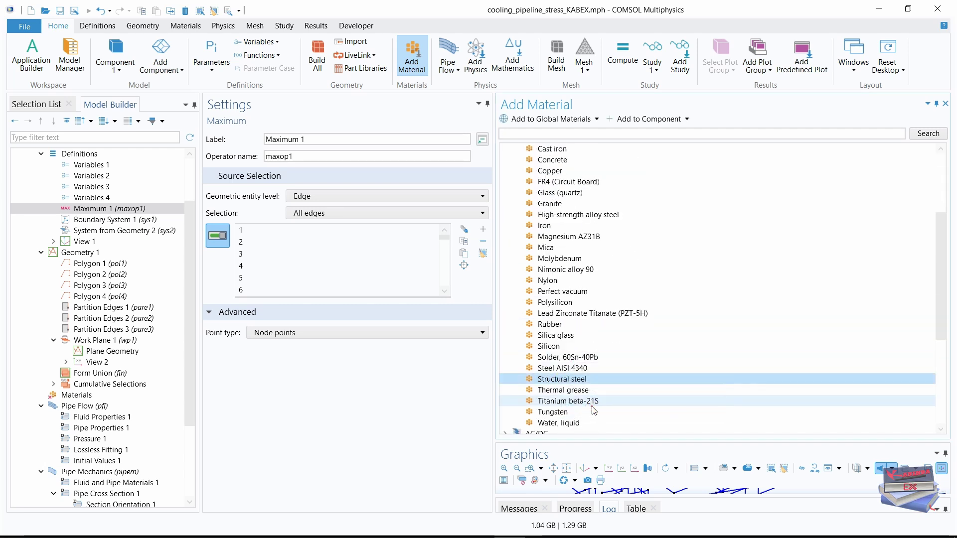
Add the built-in Air and Water, liquid materials to Component 1.
scroll(606, 281, up, 5)
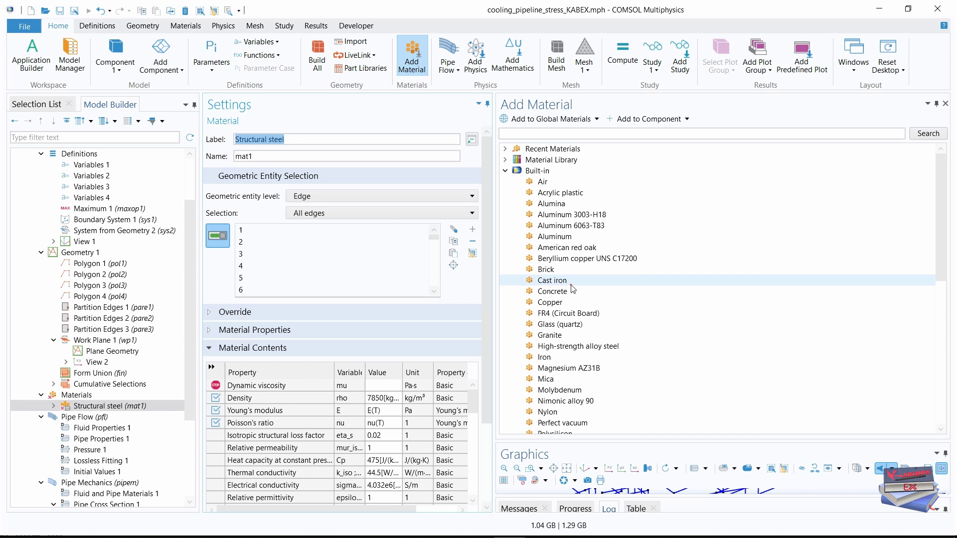
right_click(540, 183)
click(568, 207)
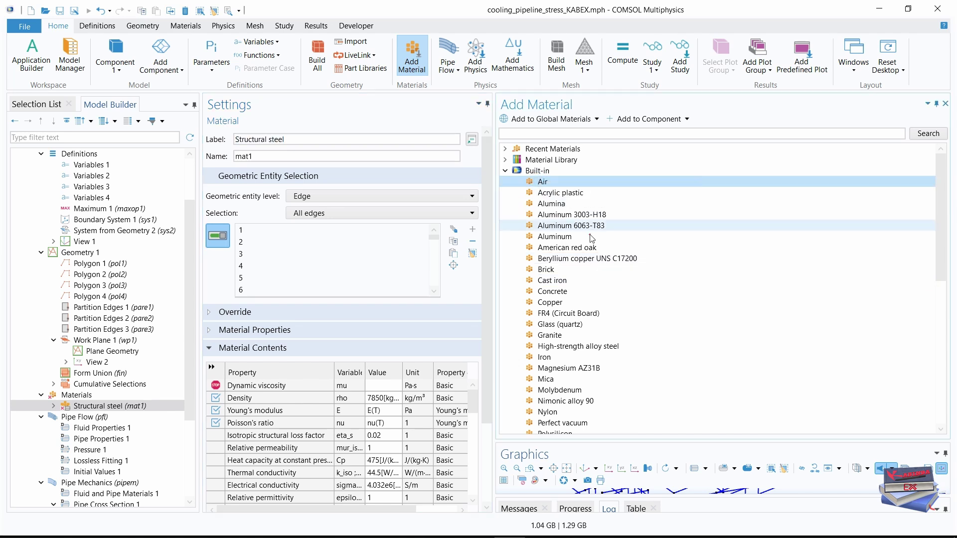
scroll(594, 311, down, 6)
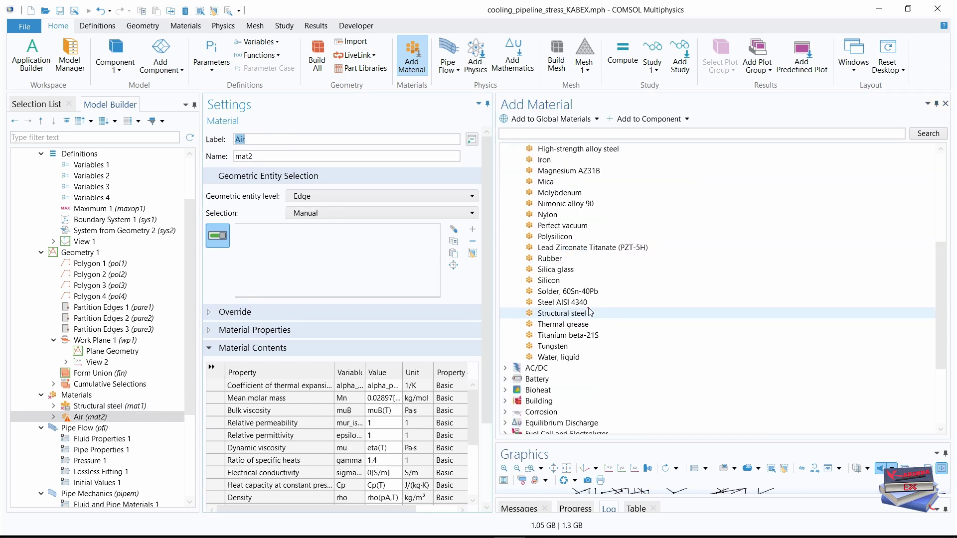
right_click(553, 360)
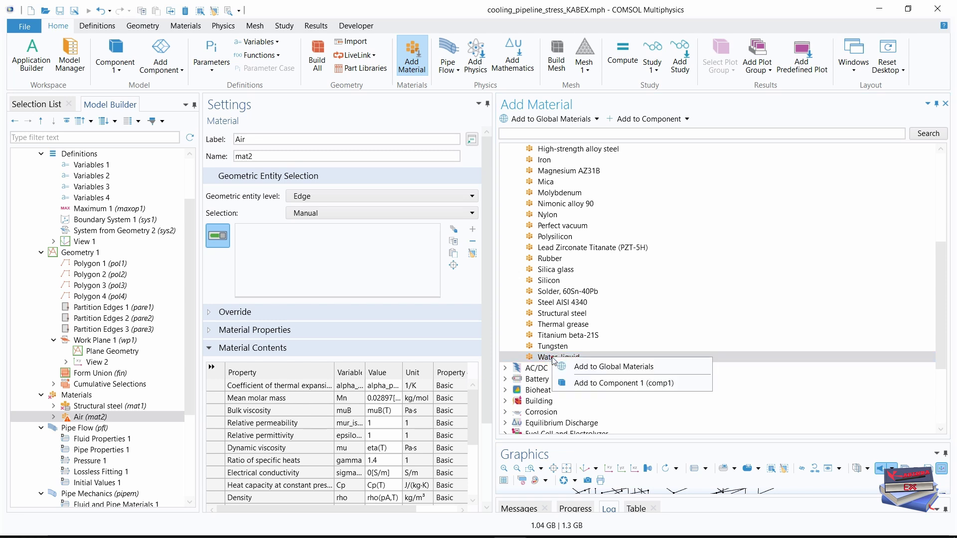
click(581, 383)
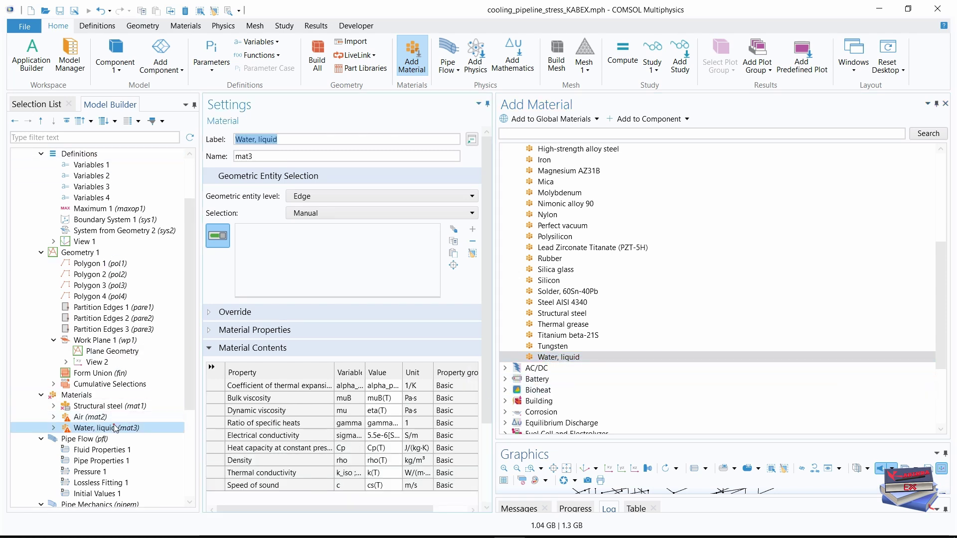
Assign the Air material to the piping_main edge selection.
click(149, 417)
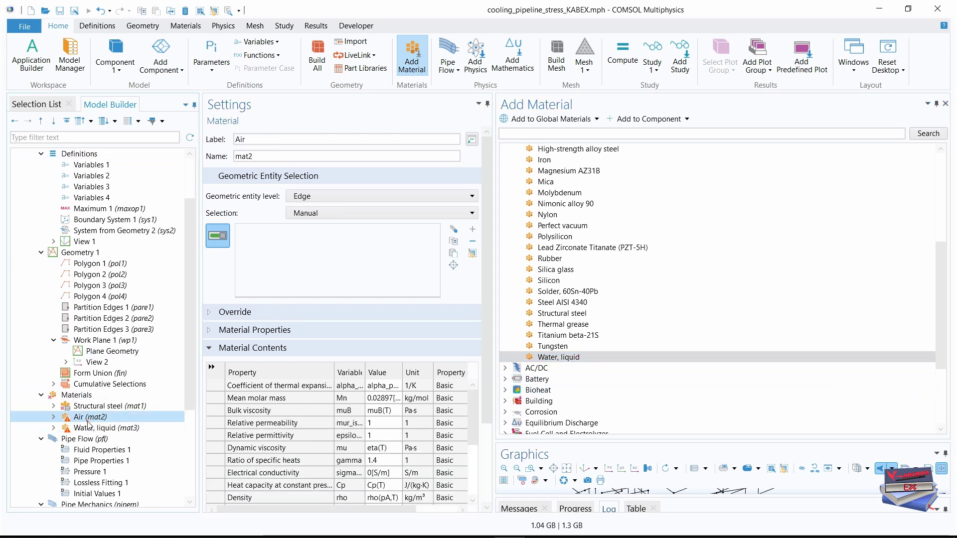
click(427, 212)
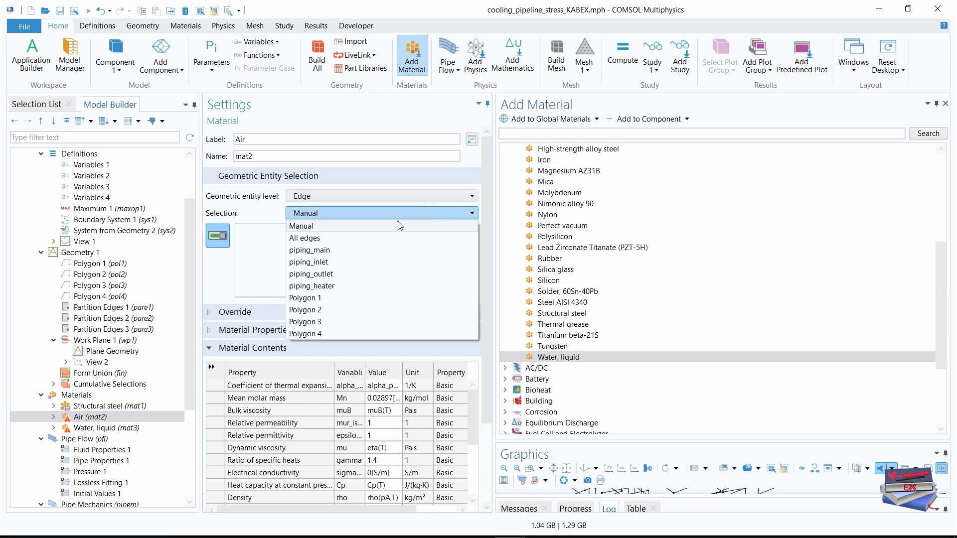
click(327, 251)
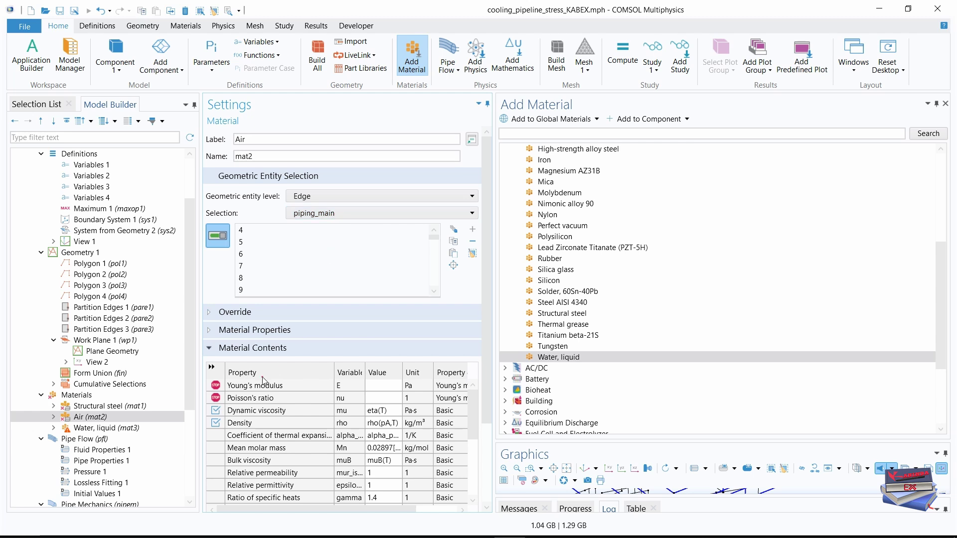
Assign the Water, liquid material to all edges and close the material library.
click(99, 430)
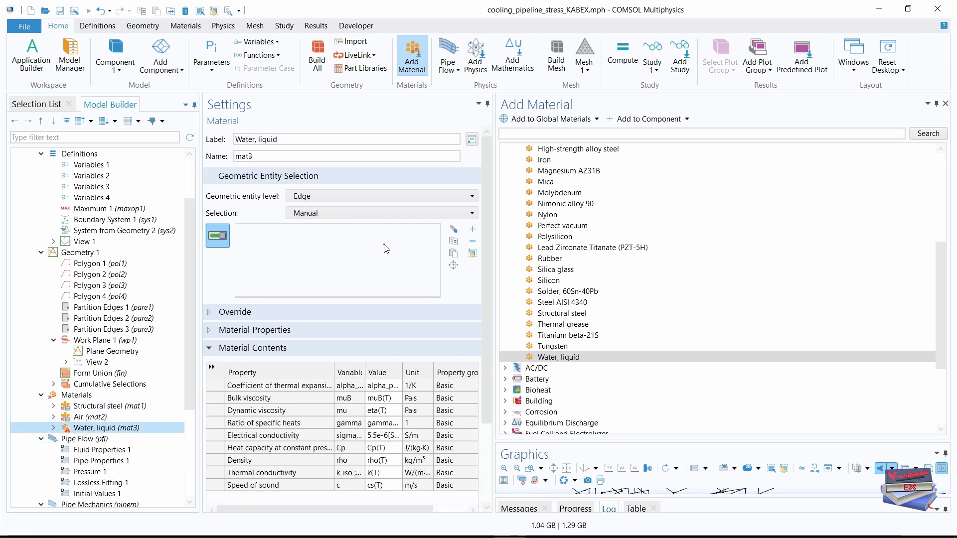
click(417, 212)
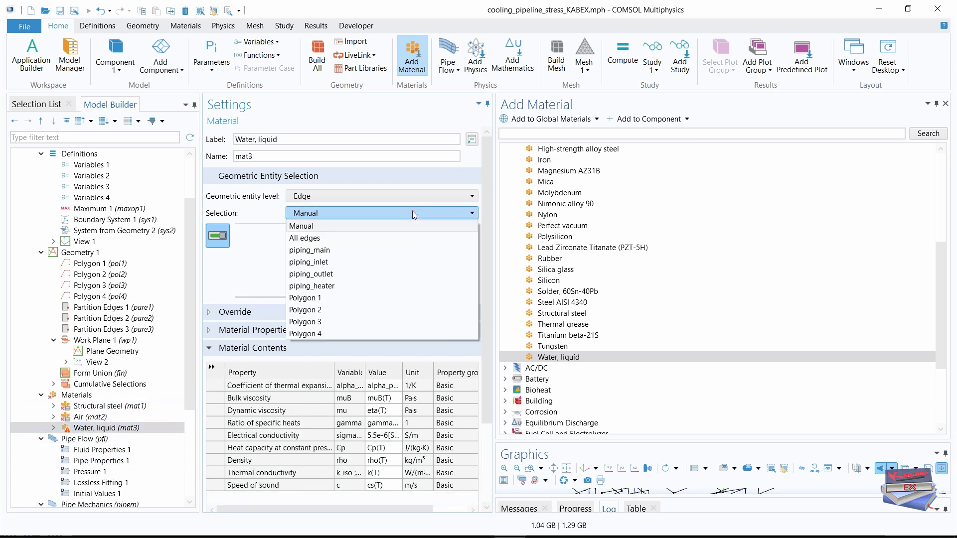
click(305, 238)
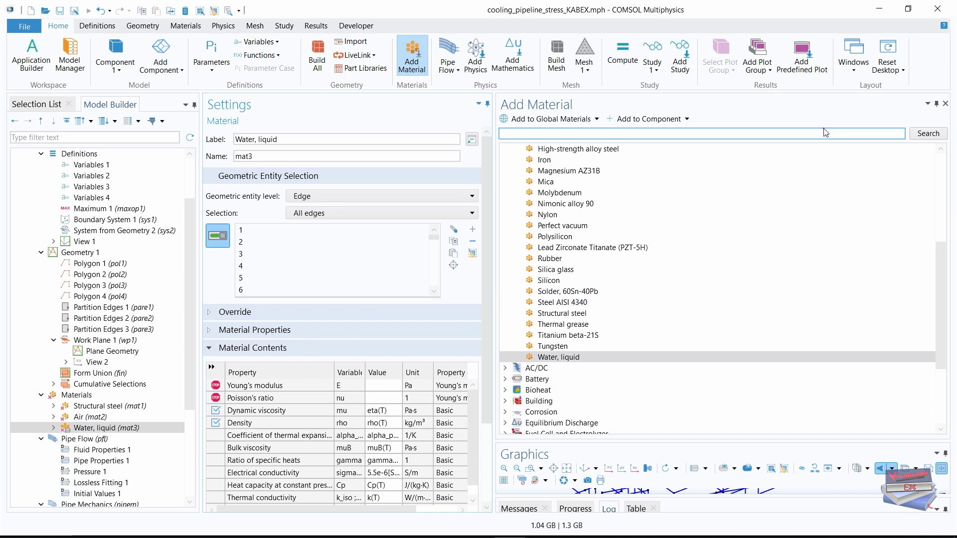
click(946, 107)
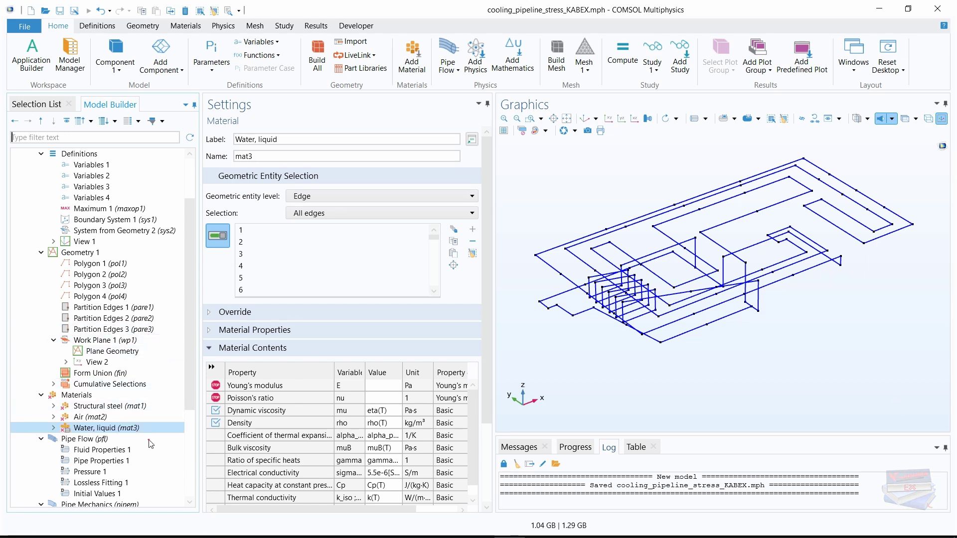
Collapse the Global Definitions, component Definitions and Geometry 1 branches of the model tree.
drag(188, 291, 189, 252)
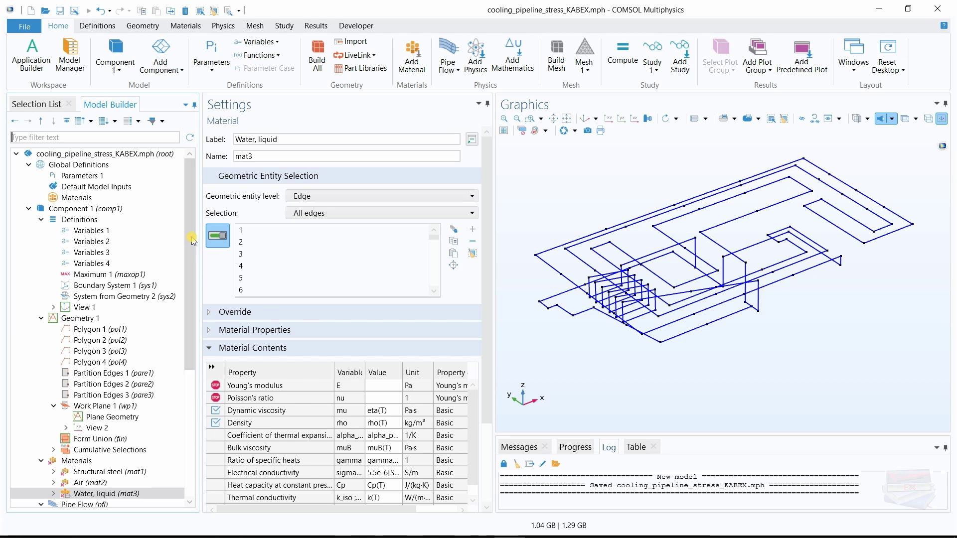
click(29, 165)
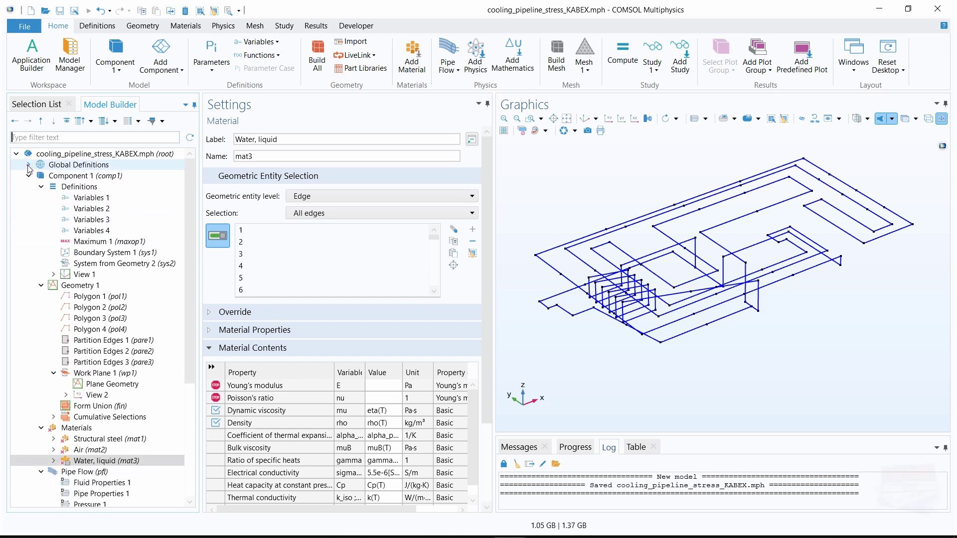
click(40, 187)
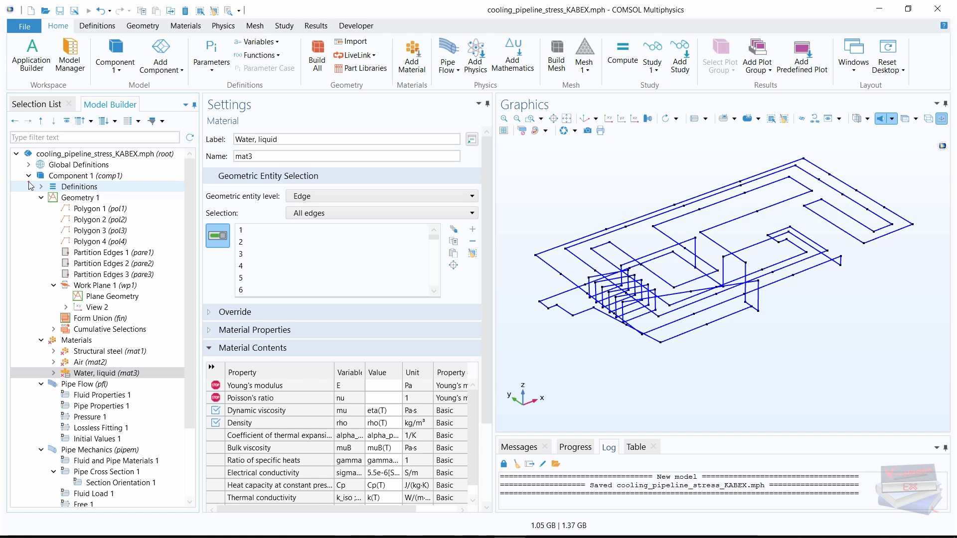
click(41, 197)
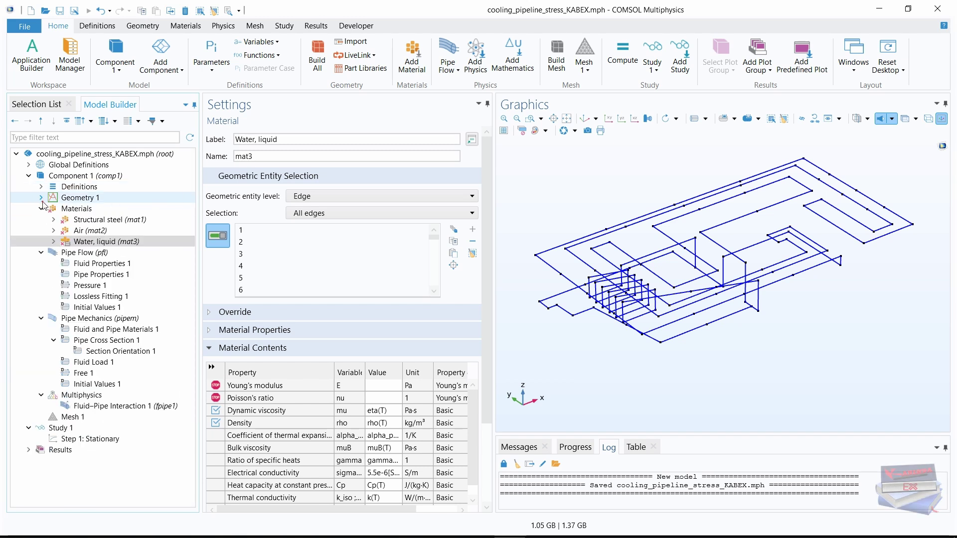
Set the user-defined temperature in Pipe Flow's Fluid Properties 1 to 50[degC].
click(86, 265)
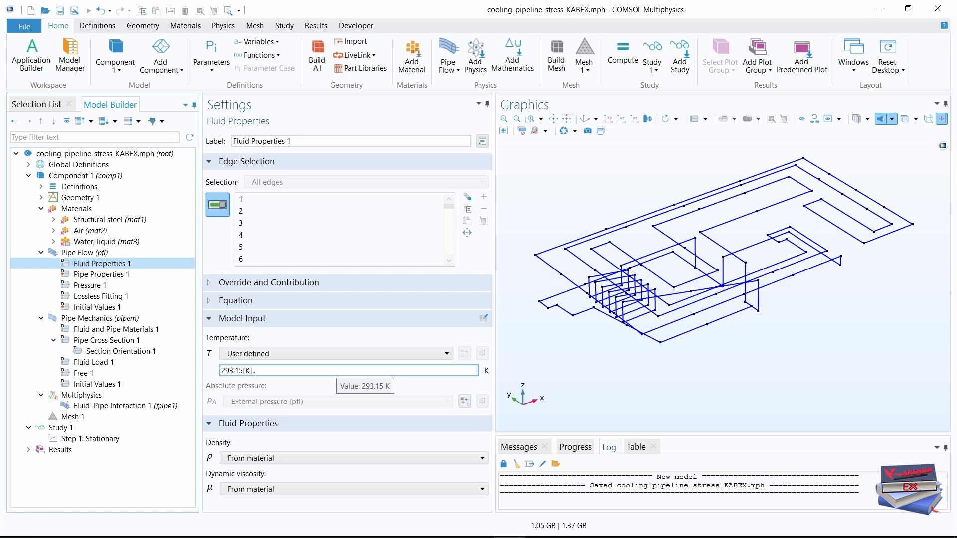
drag(252, 370, 194, 368)
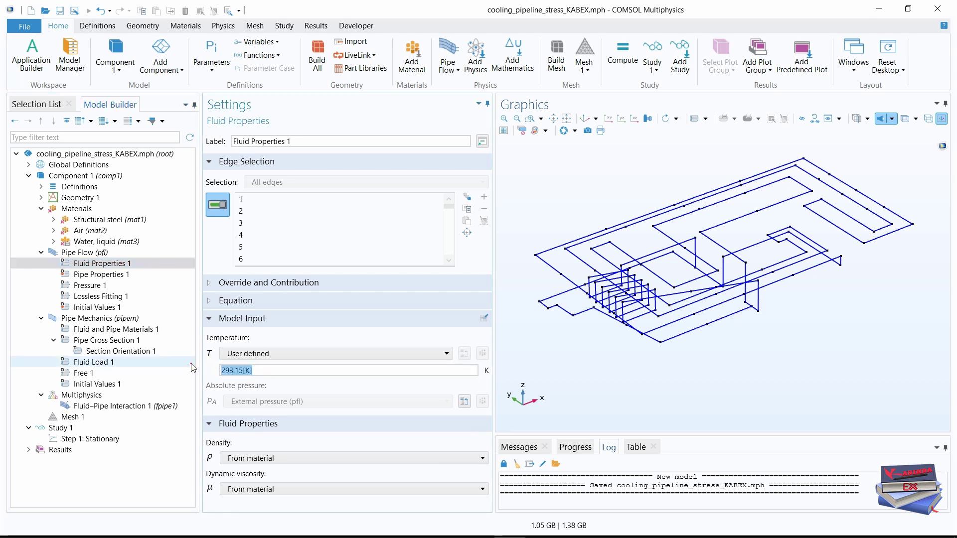
text(50)
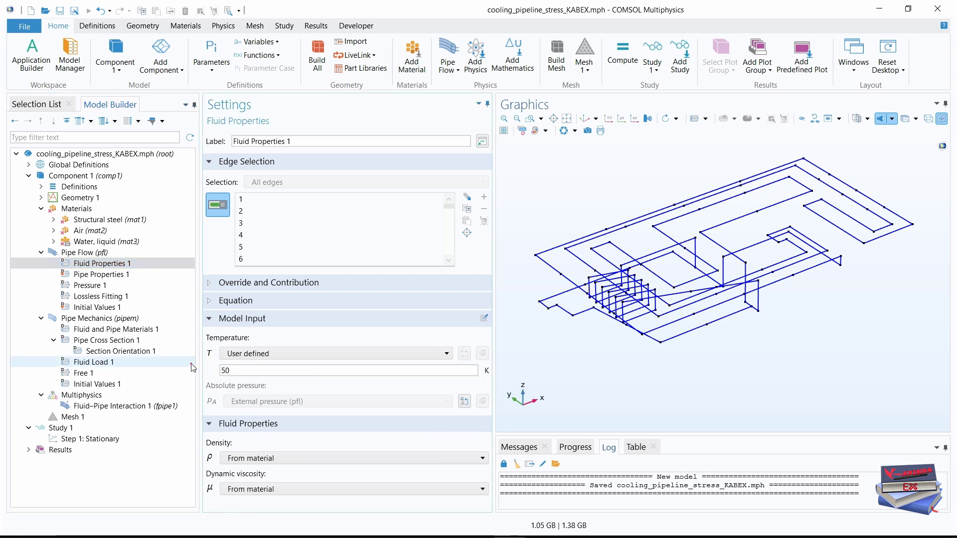
text([)
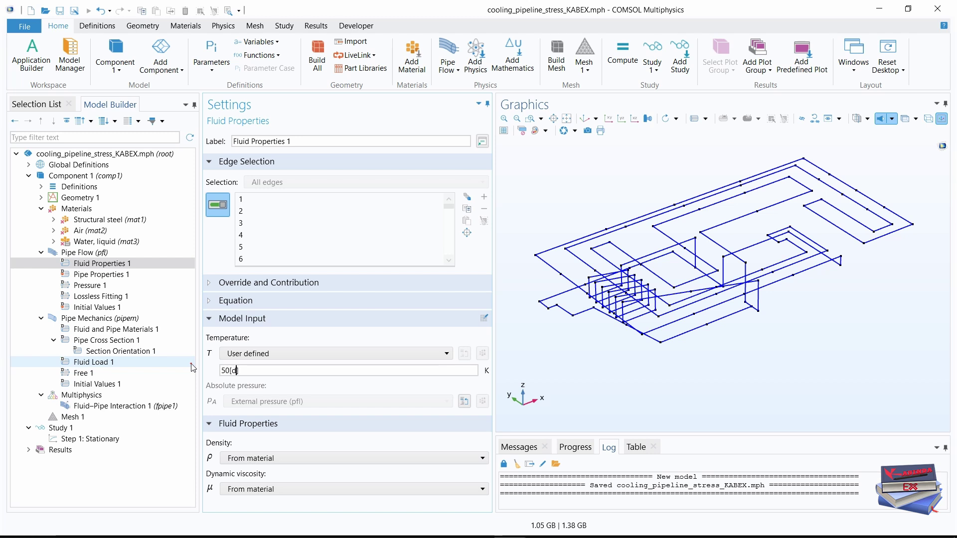
text(deg)
key(Caps_Lock)
text(C)
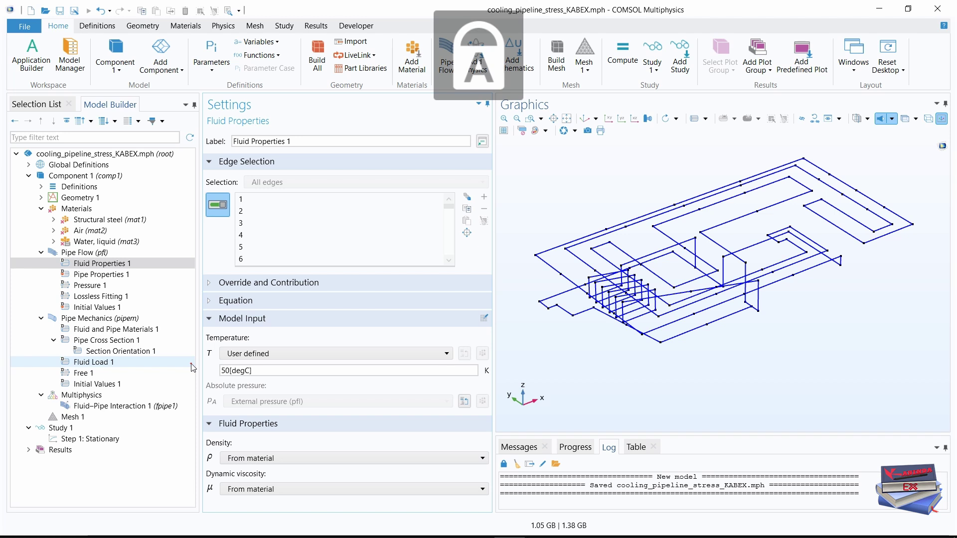
text(])
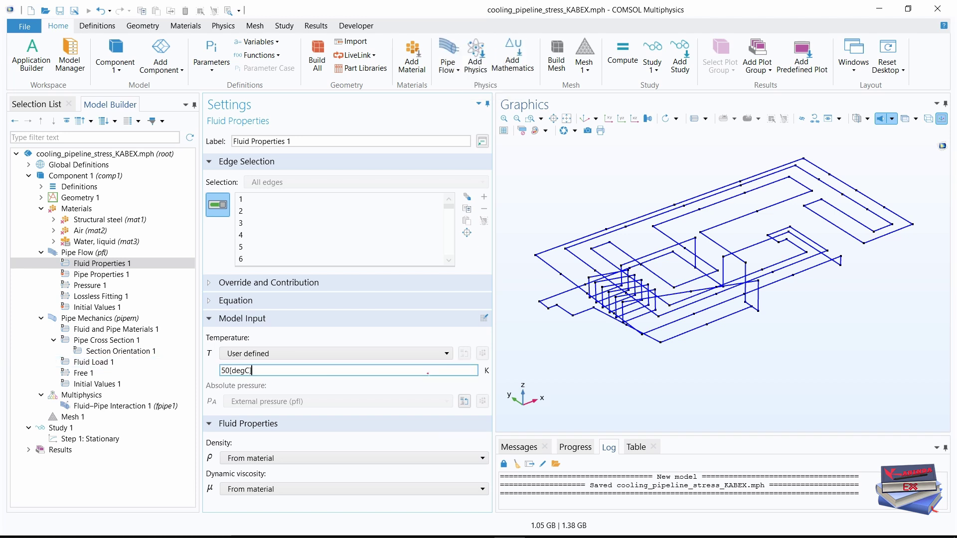
click(527, 367)
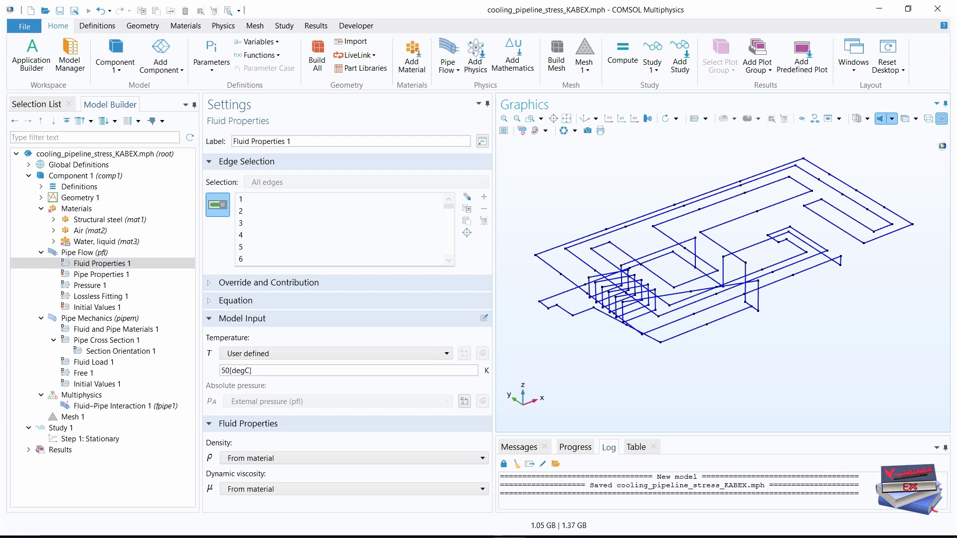
Give Pipe Flow's Pipe Properties 1 a Circular pipe shape and Commercial steel (0.046 mm) surface roughness.
click(102, 274)
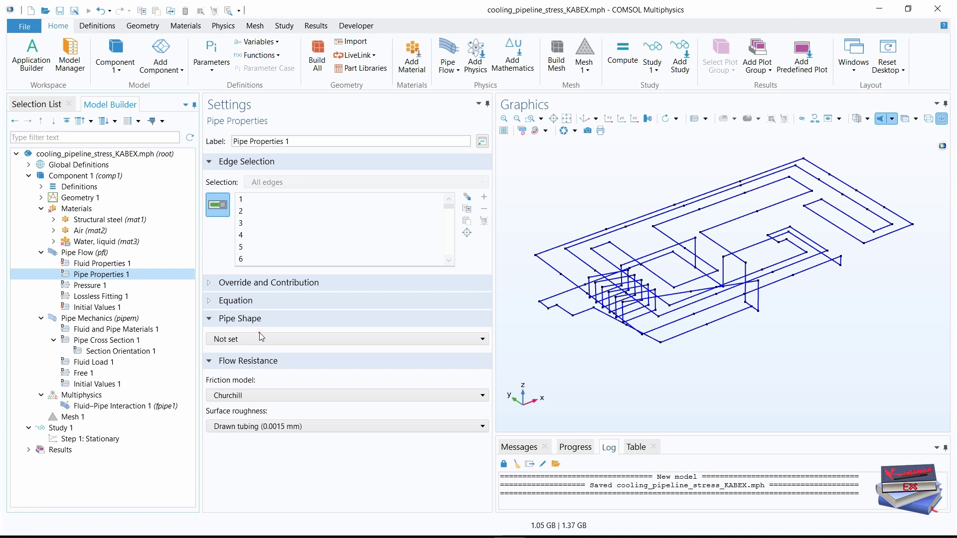
click(249, 339)
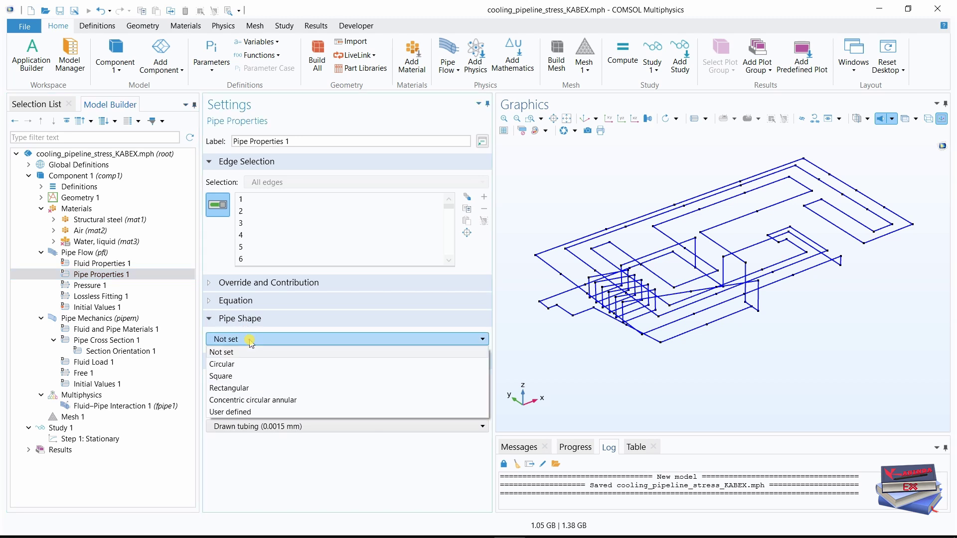
click(239, 364)
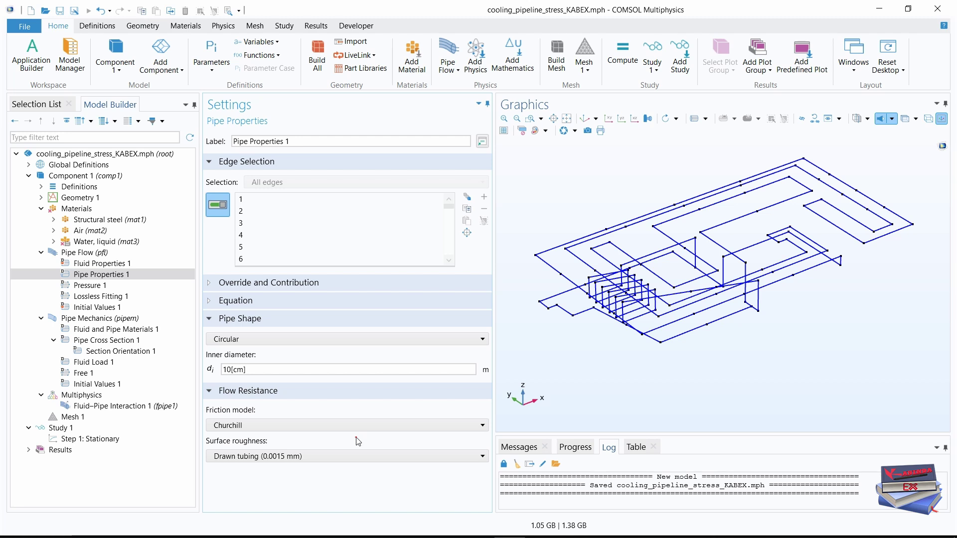
click(282, 457)
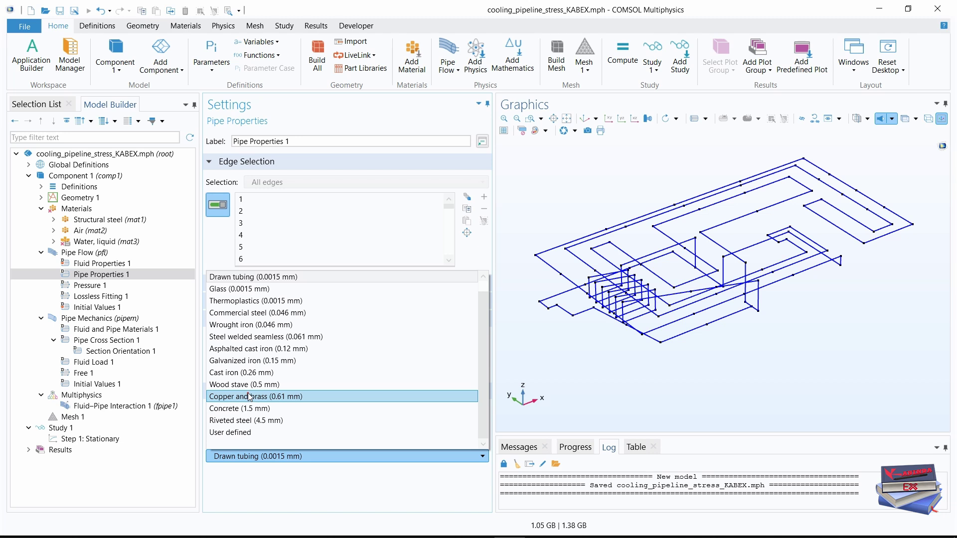
scroll(251, 396, up, 1)
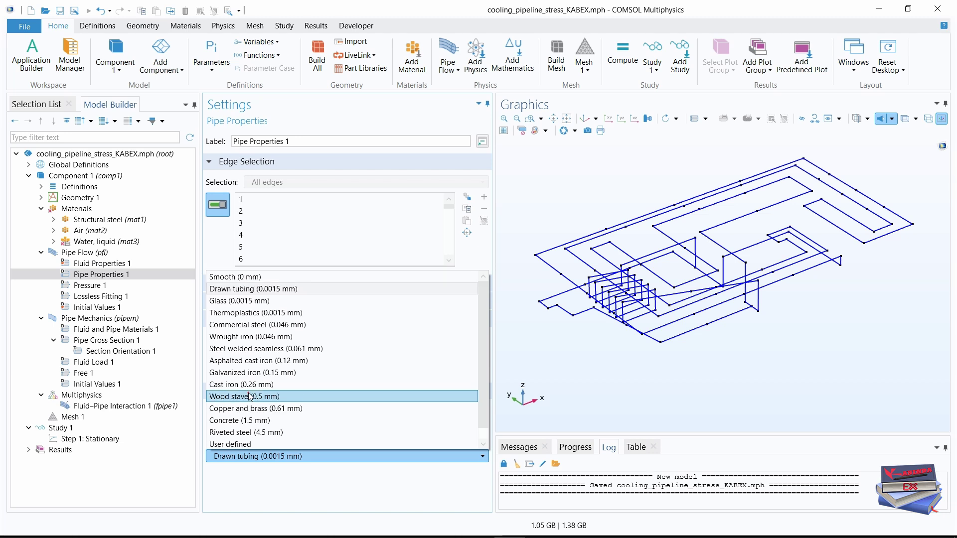
click(263, 325)
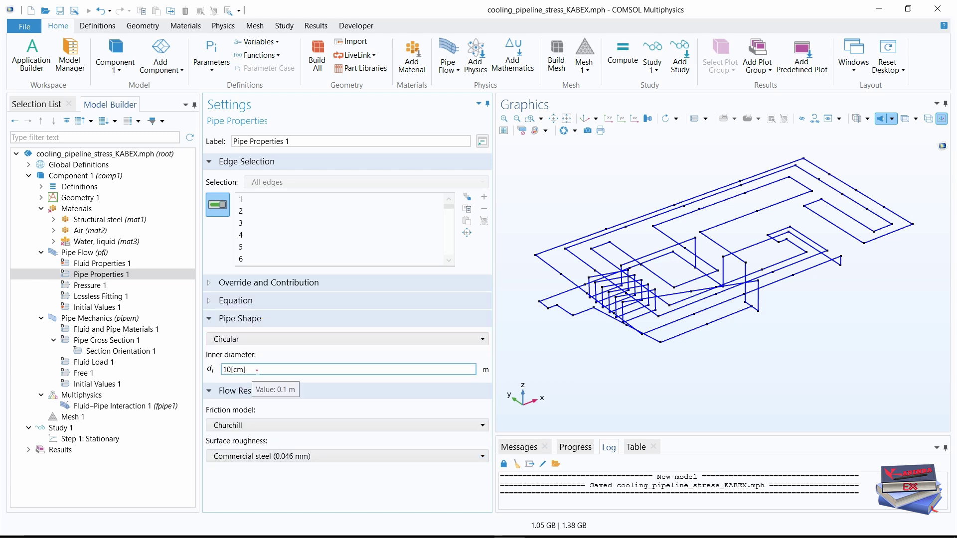
Set the inner diameter in Pipe Properties 1 to the variable di.
drag(249, 370, 223, 369)
text(D)
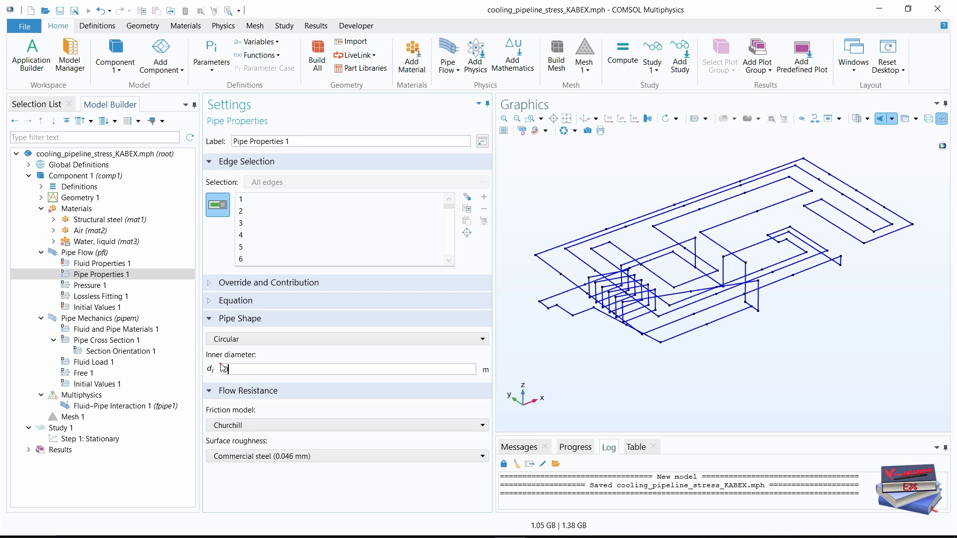
key(BackSpace)
key(Caps_Lock)
text(di)
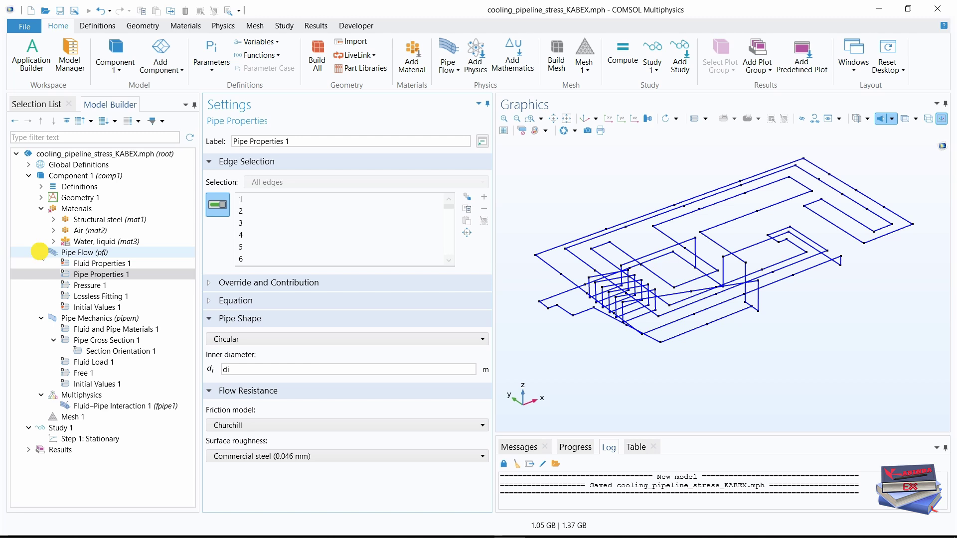
Set the pipe material to Structural steel (mat1) in Pipe Mechanics' Fluid and Pipe Materials 1.
click(41, 253)
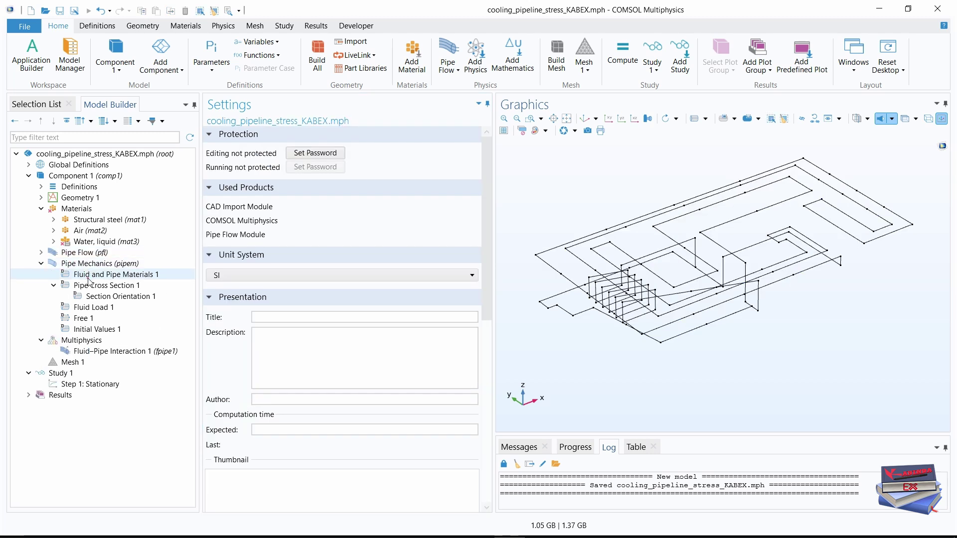
click(115, 277)
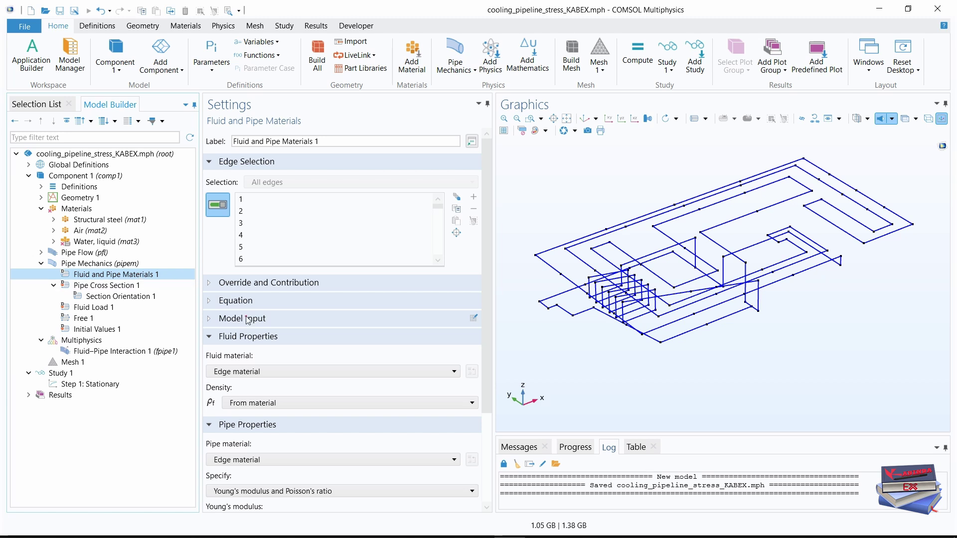
click(399, 404)
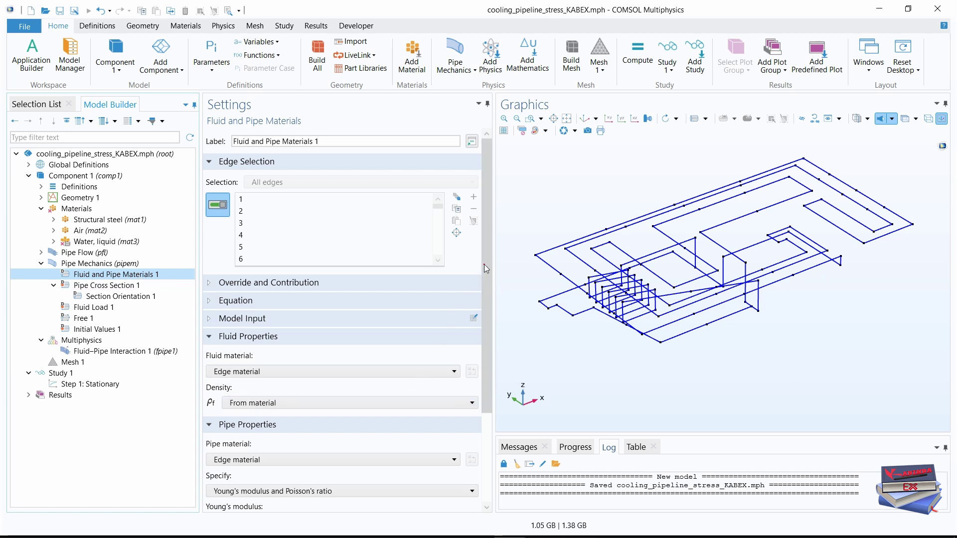
drag(484, 264, 487, 331)
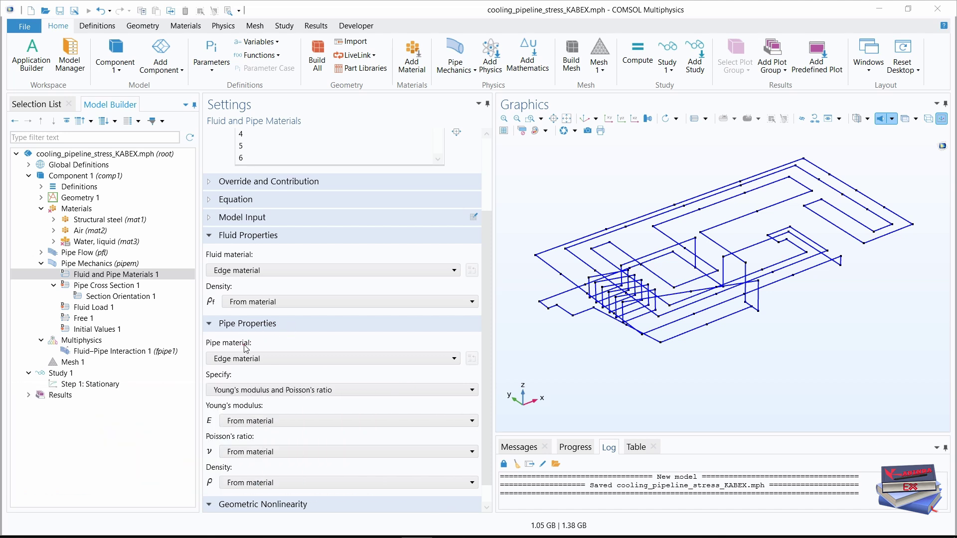
click(288, 359)
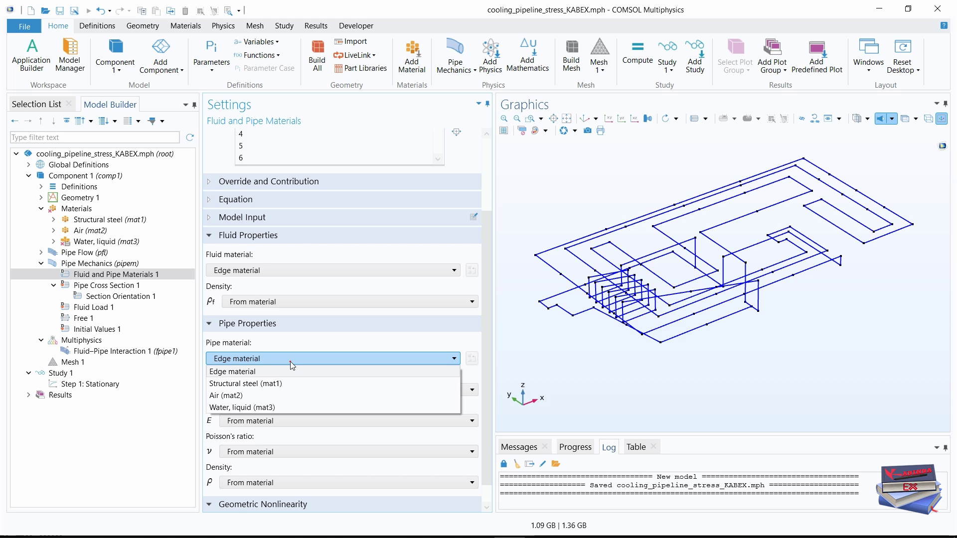
click(260, 384)
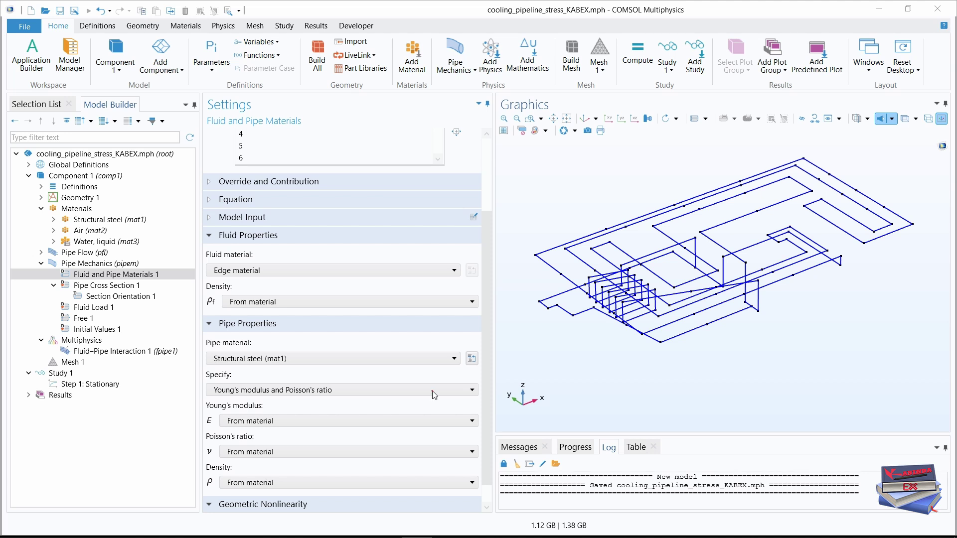
Set the pipe shape of Pipe Mechanics' Pipe Cross Section 1 to Circular.
click(104, 287)
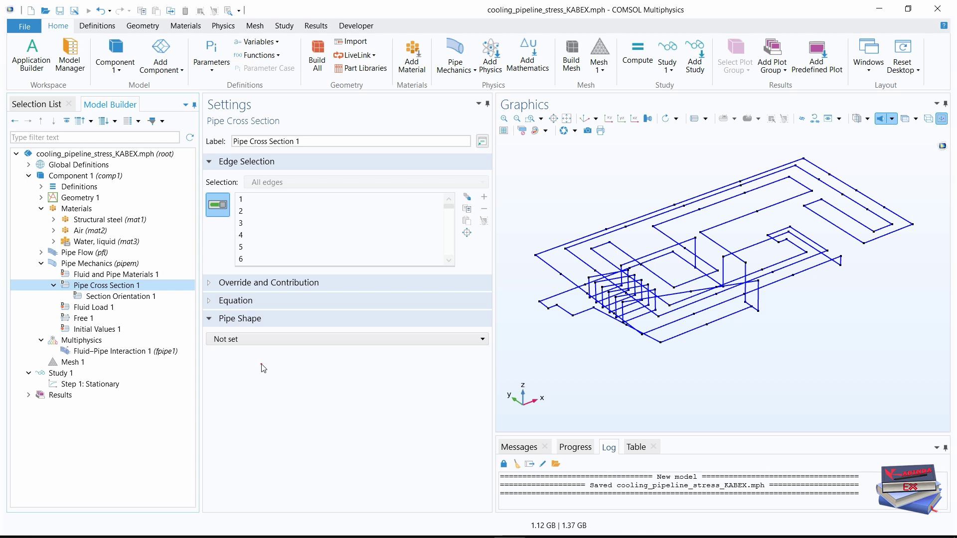
click(240, 339)
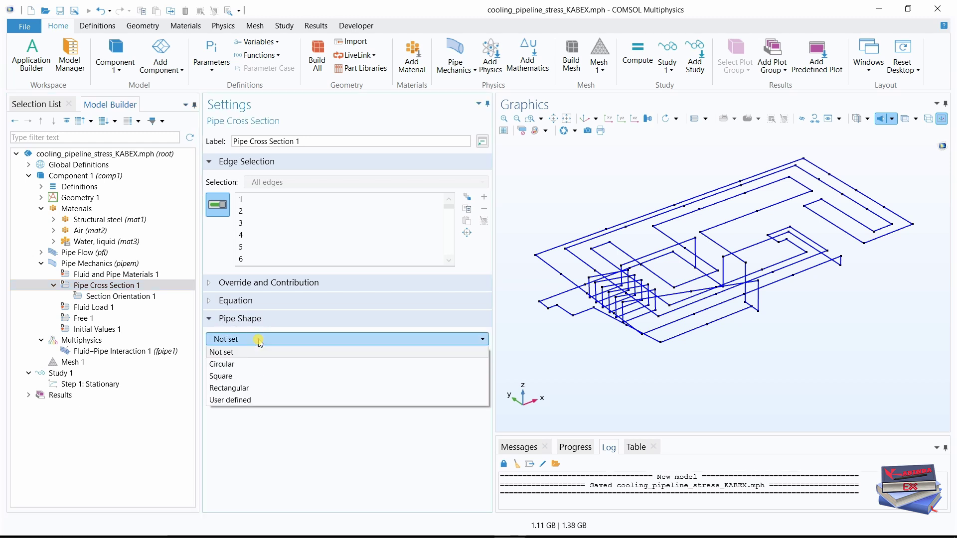
click(241, 364)
click(323, 399)
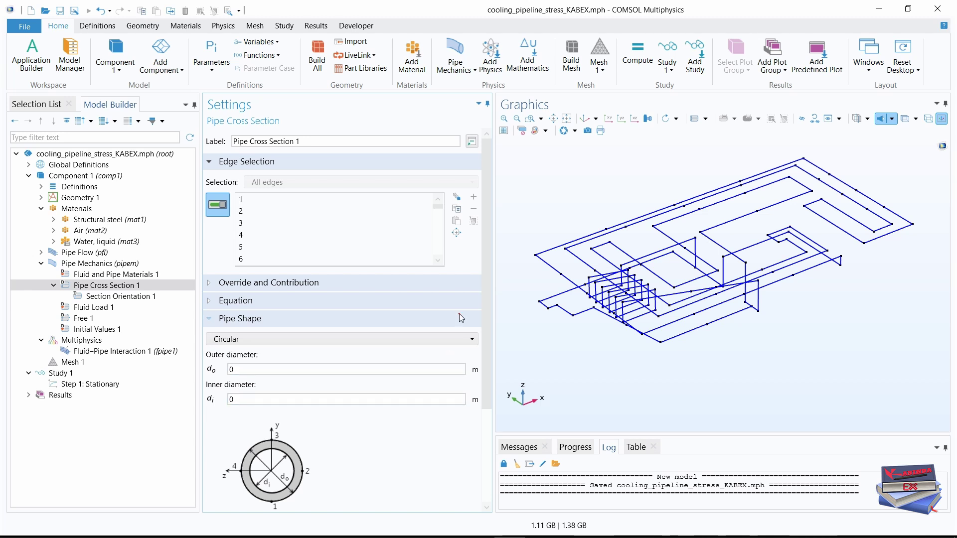
Set the outer diameter in Pipe Mechanics' Pipe Cross Section 1 to di+hpw.
drag(486, 286, 483, 320)
click(239, 313)
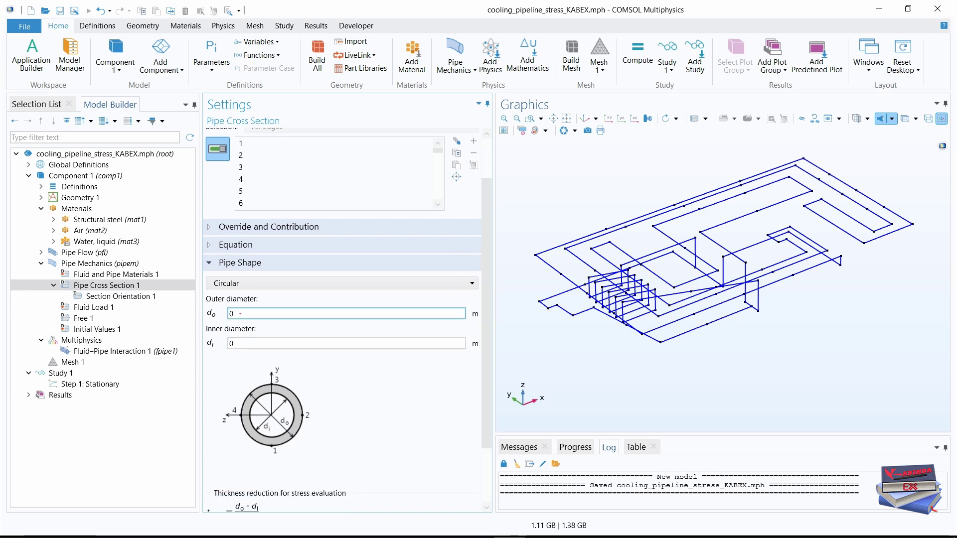
drag(240, 313, 217, 316)
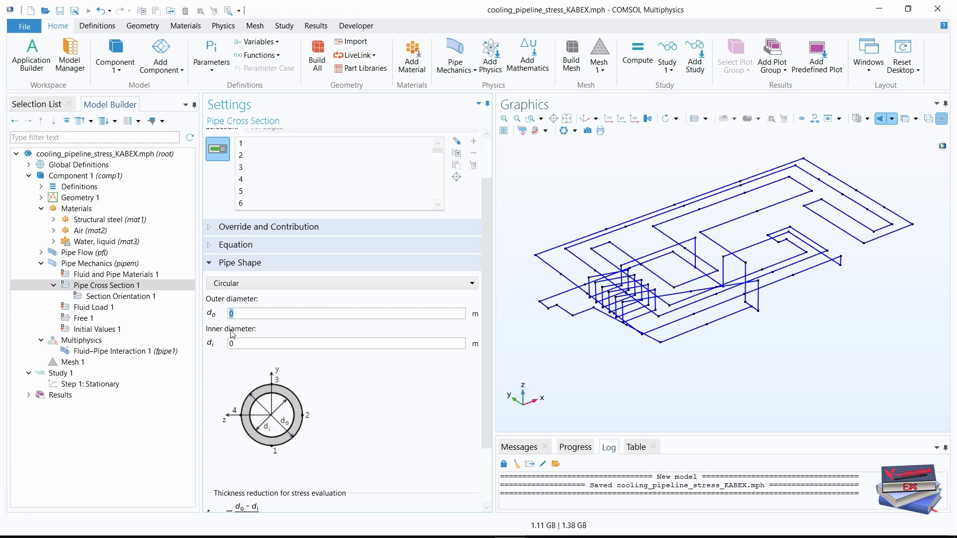
text(di+)
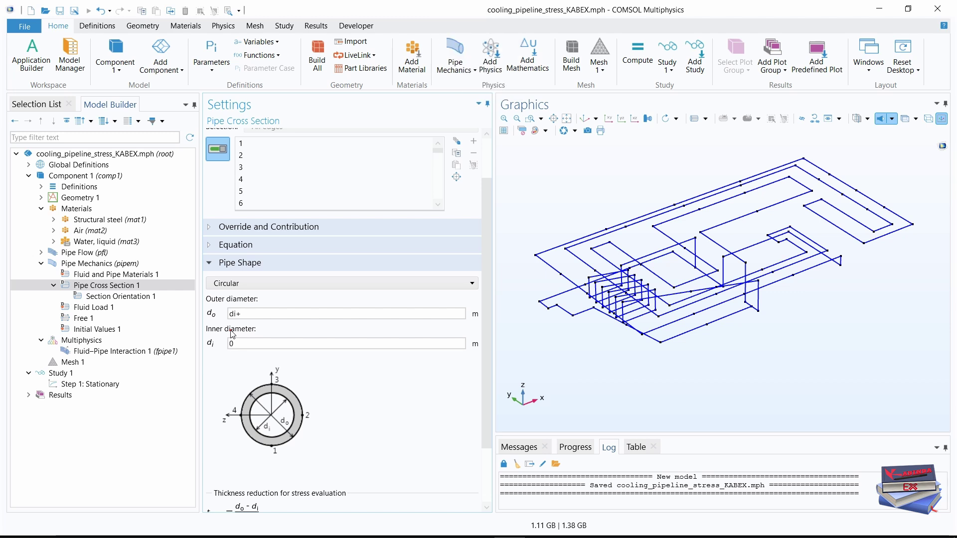
text(hpw)
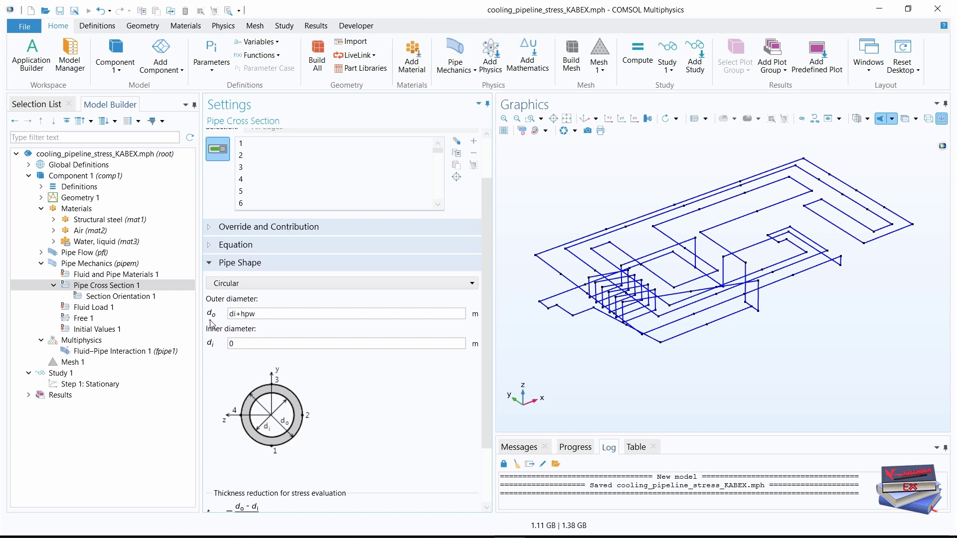
Set the inner diameter in Pipe Mechanics' Pipe Cross Section 1 to di.
click(238, 343)
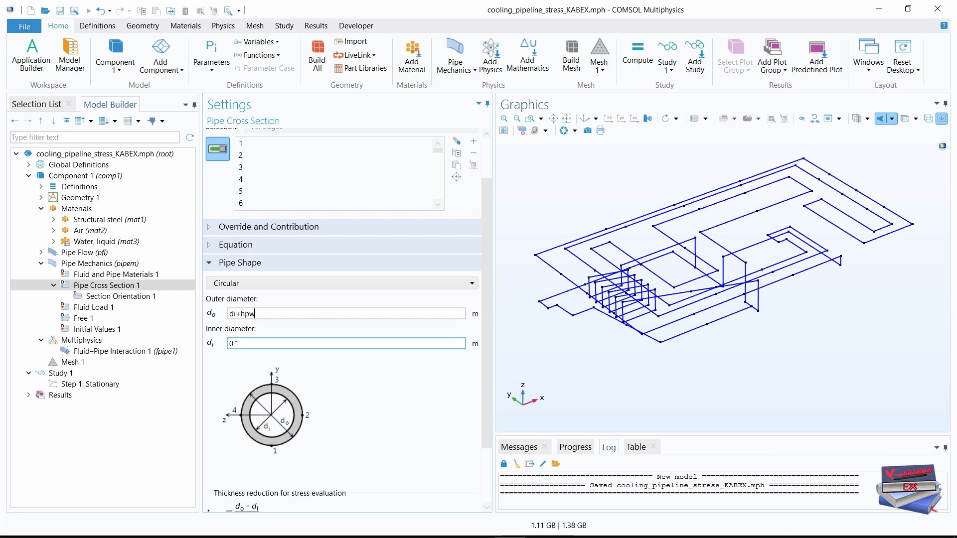
double_click(229, 344)
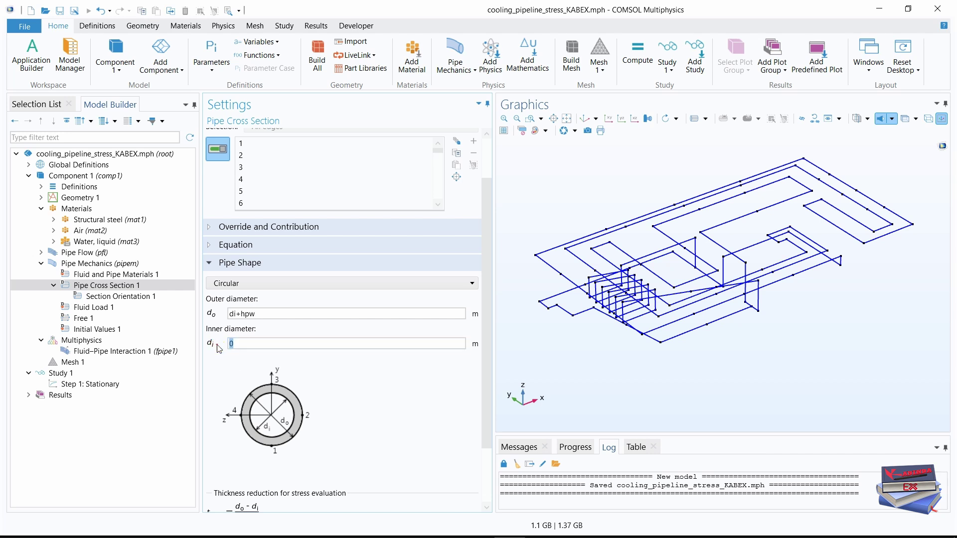
text(di)
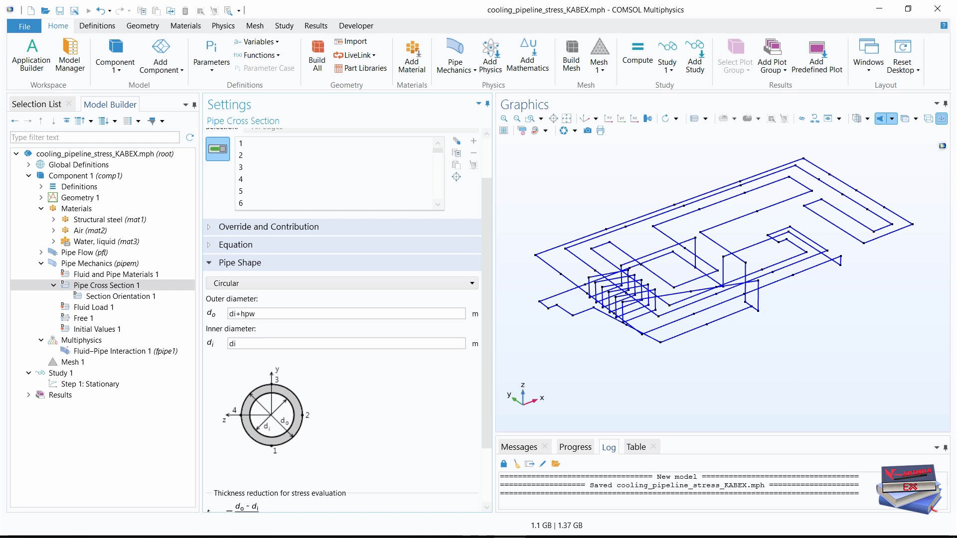
scroll(342, 319, down, 3)
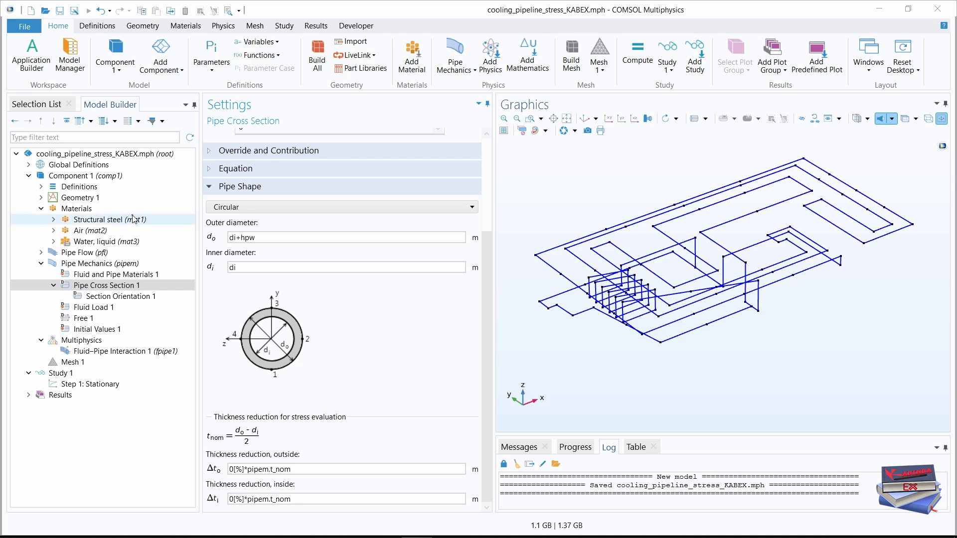
Add a Volume Force feature to the Pipe Flow physics.
click(73, 254)
click(41, 252)
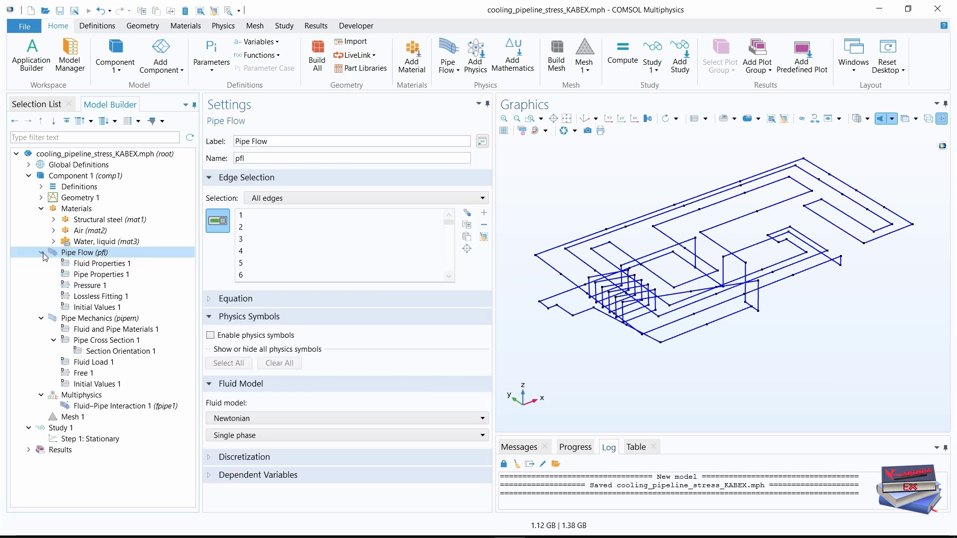
right_click(83, 255)
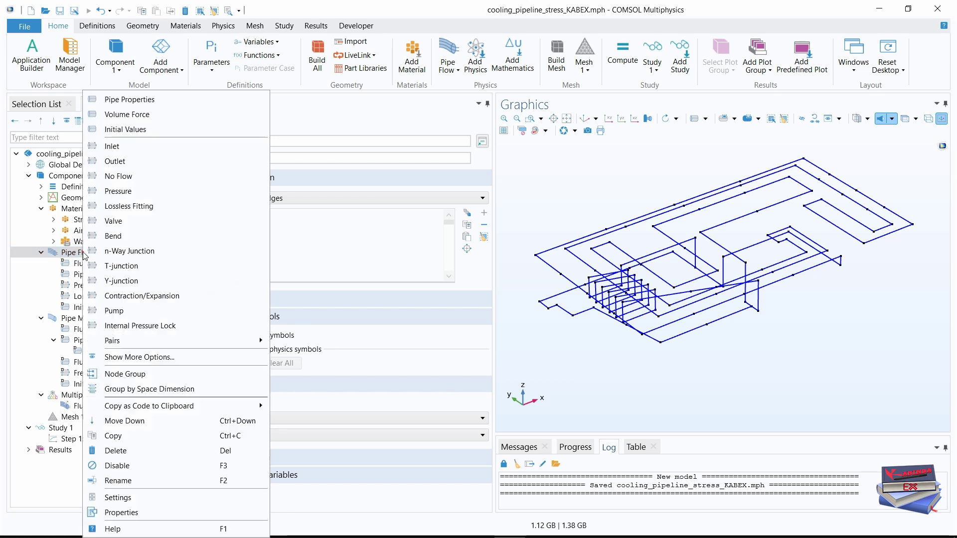
click(140, 115)
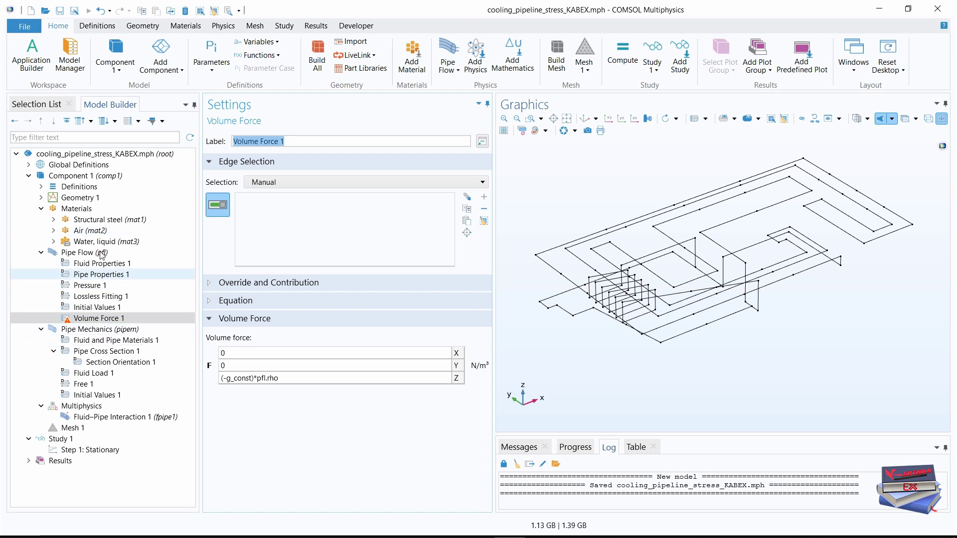
click(222, 27)
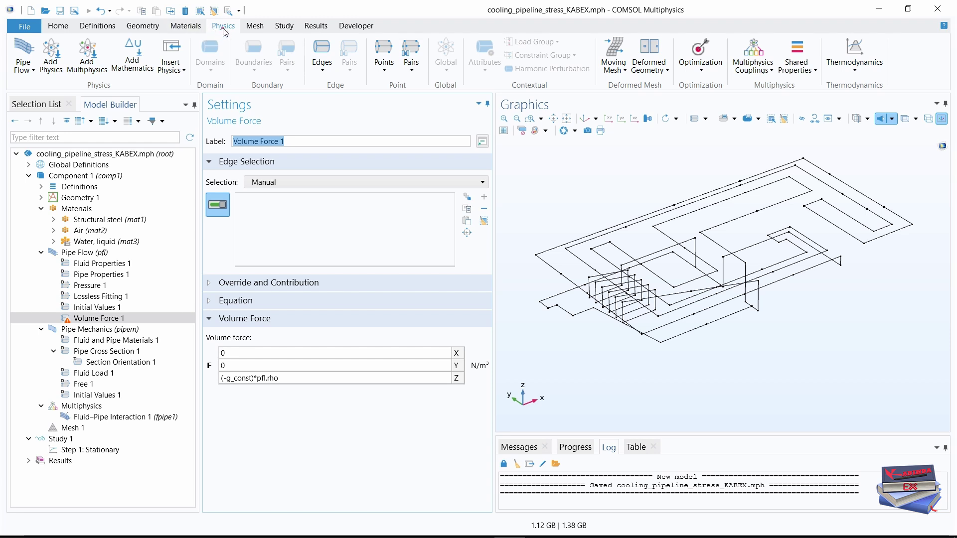
click(321, 75)
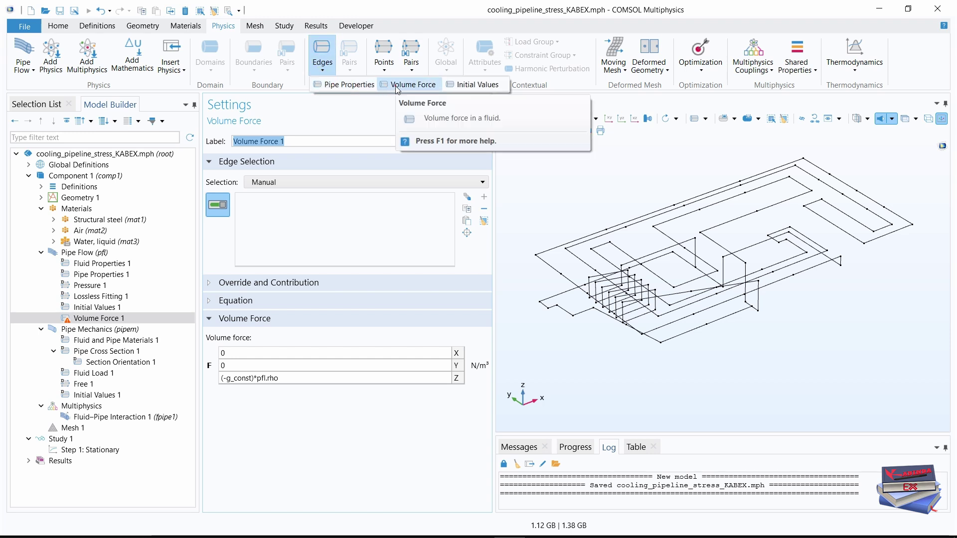
click(62, 27)
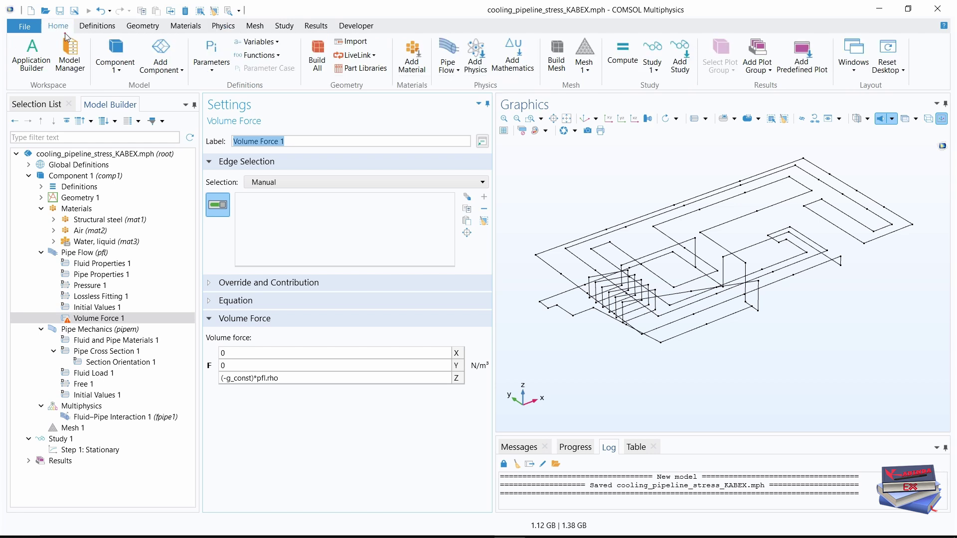
Apply the Volume Force 1 feature to all edges.
click(99, 322)
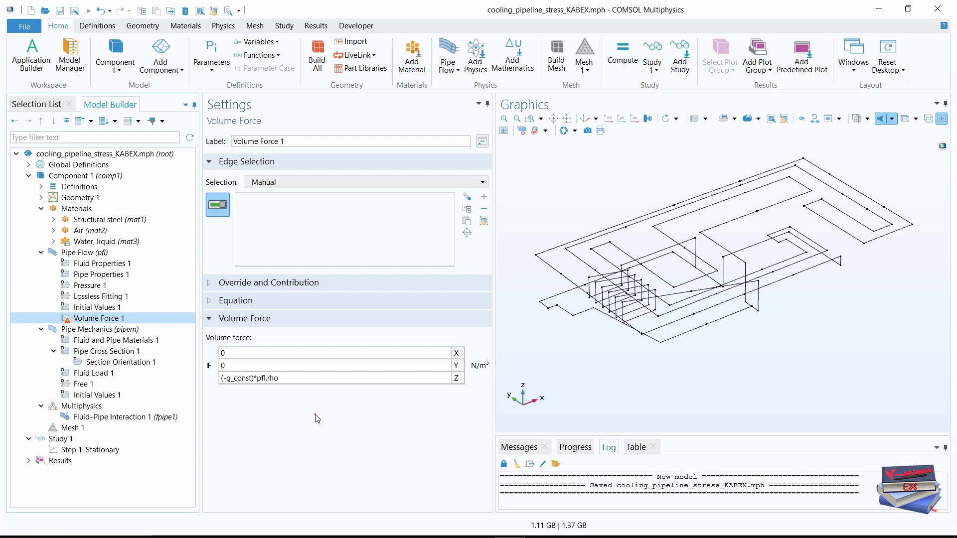
click(440, 183)
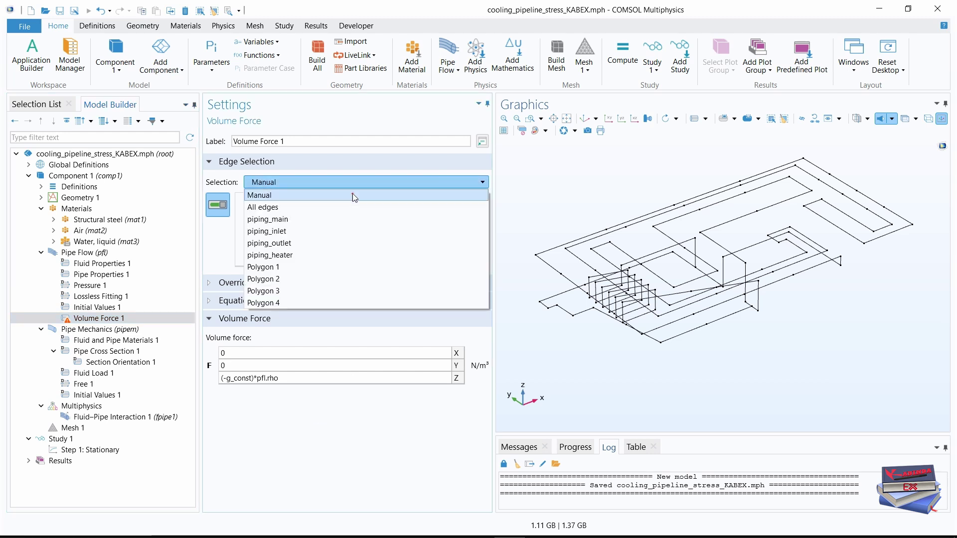
click(288, 205)
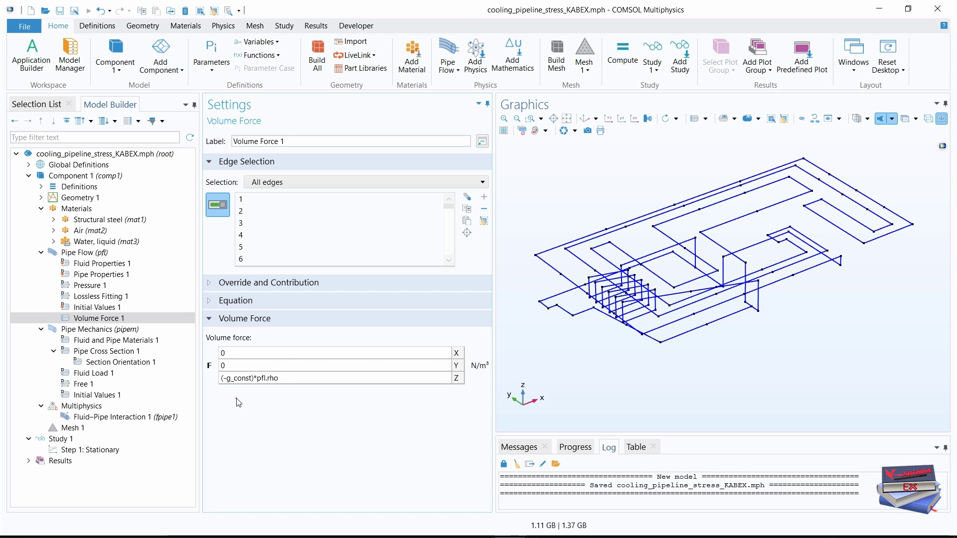
Add a Pump feature to Pipe Flow and assign it to point 9.
right_click(81, 254)
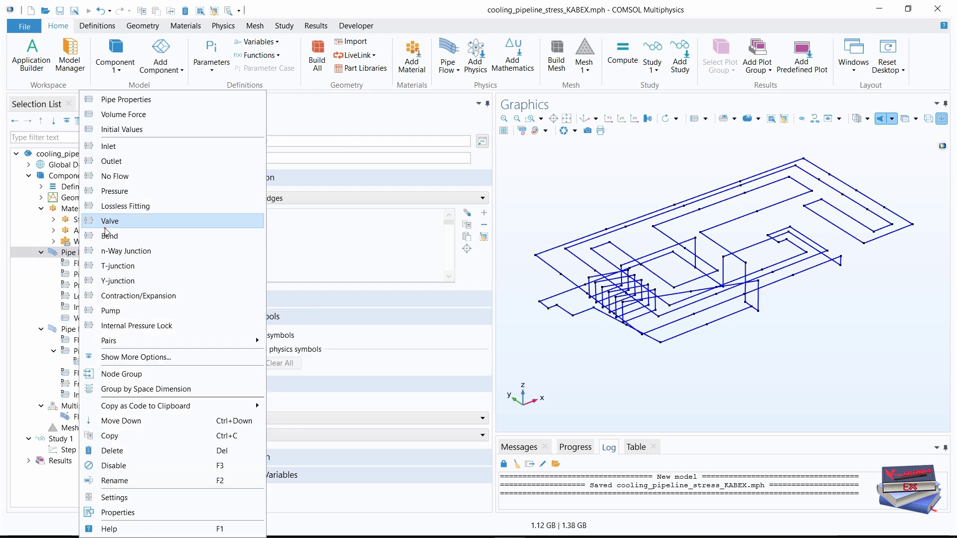
click(110, 310)
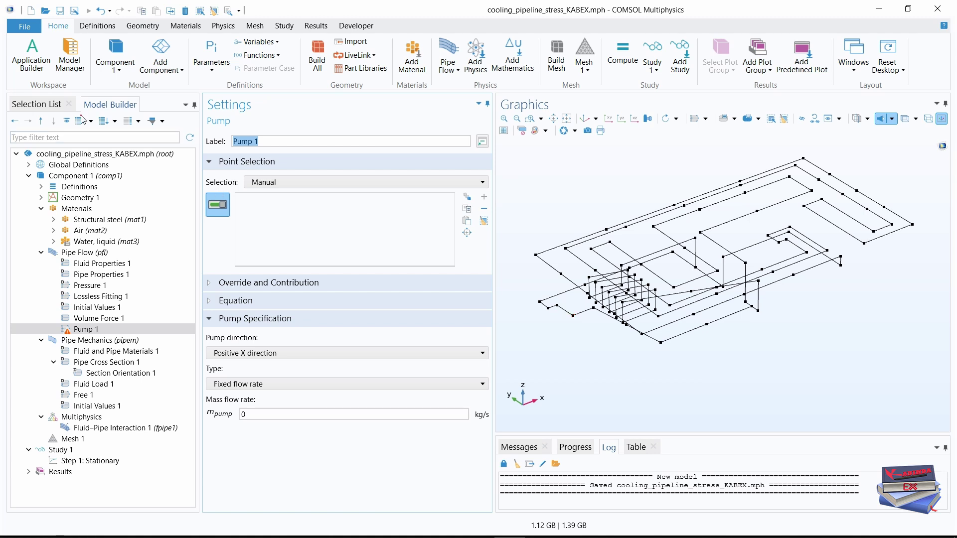
click(47, 105)
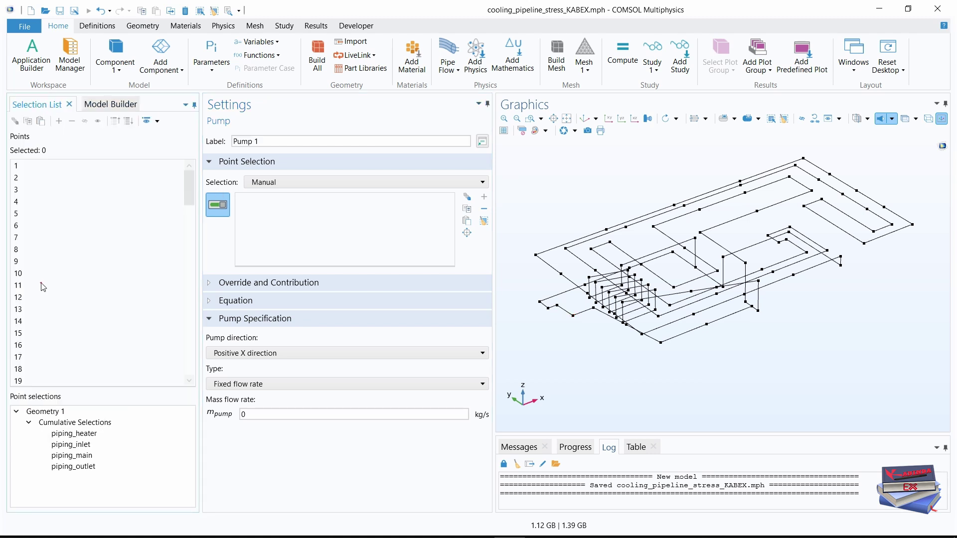
click(16, 262)
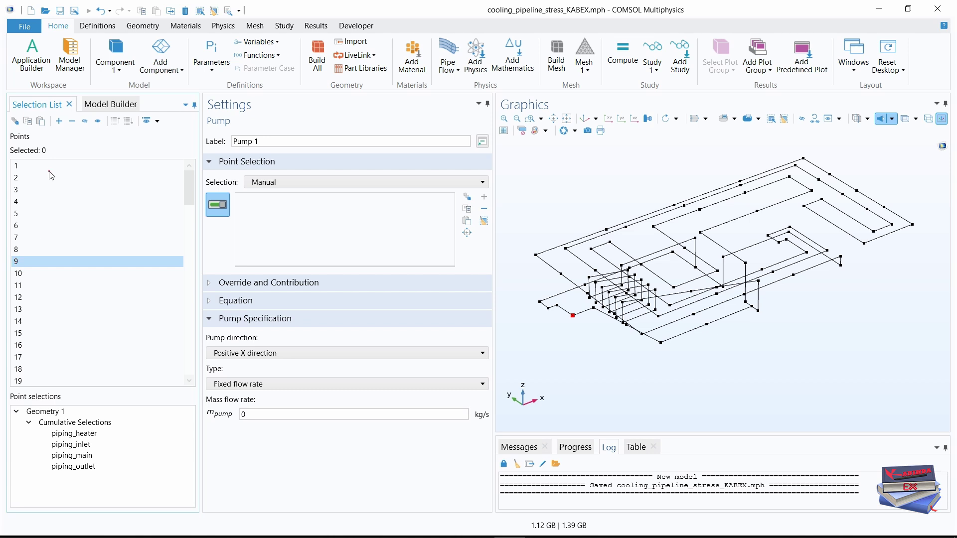
click(61, 122)
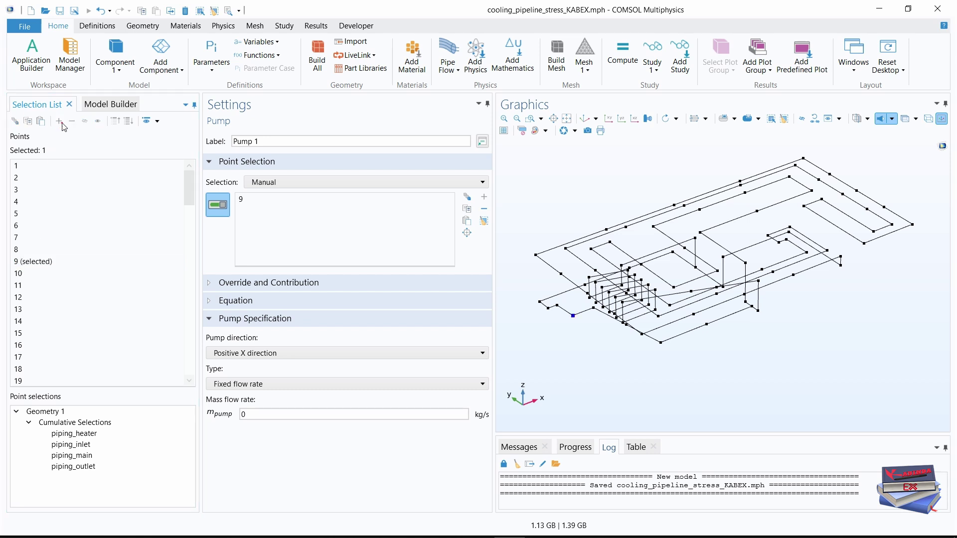
click(92, 105)
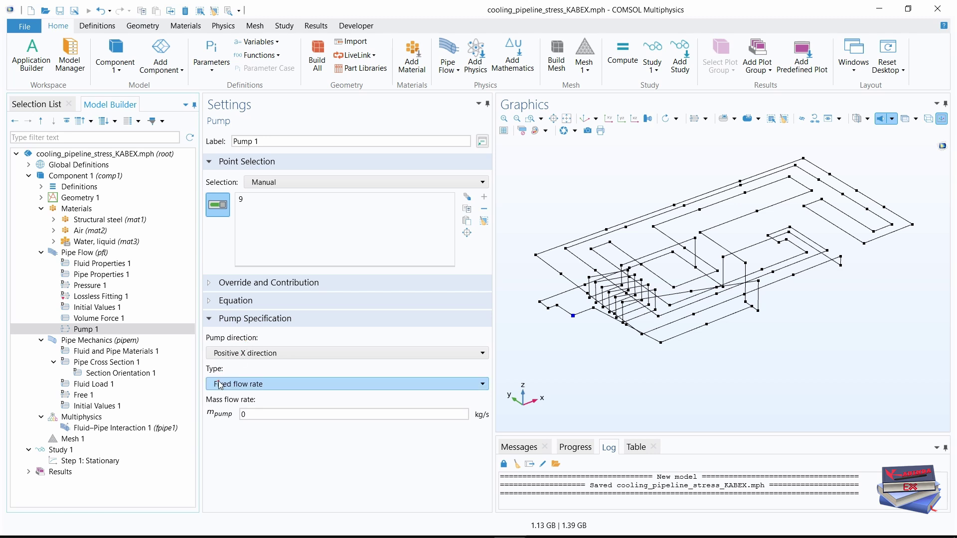
Change the type of Pump 1 to Pressure increase and set the pressure increase to the parameter dp.
click(248, 388)
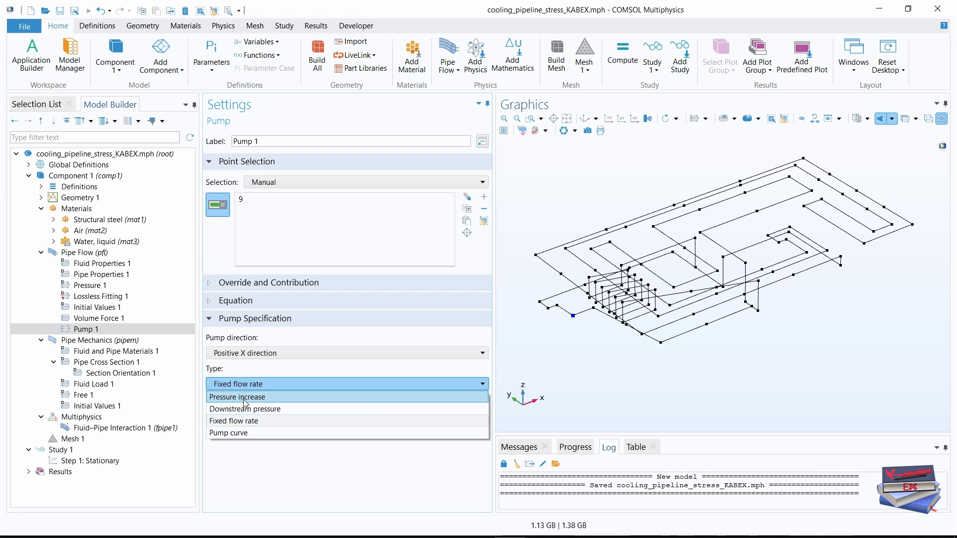
click(237, 397)
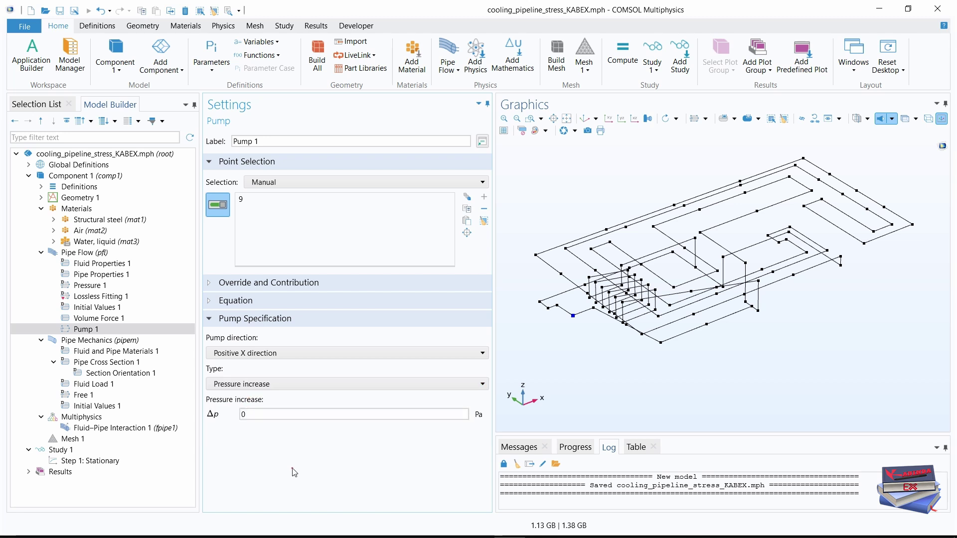
double_click(241, 414)
text(dp)
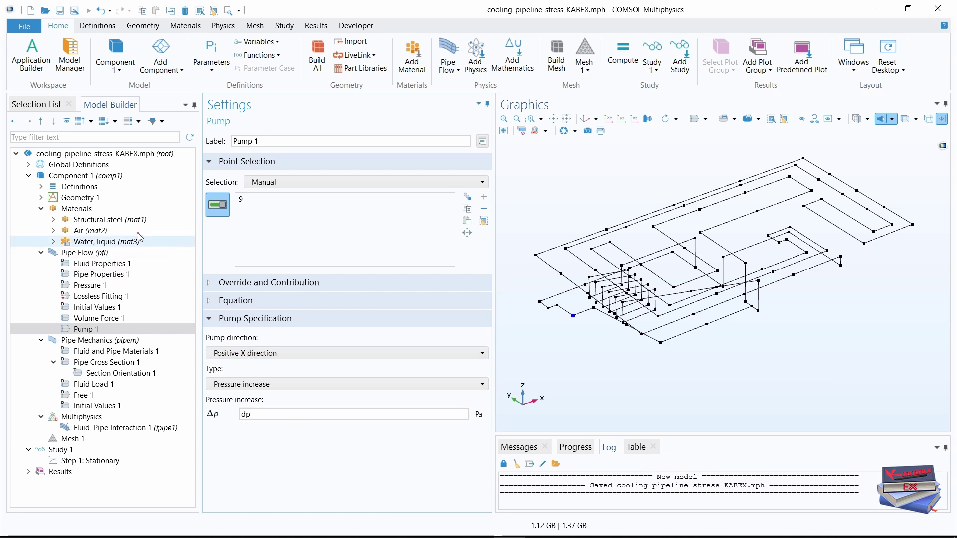
Check the definition of dp in the global Parameters 1 table and return to the Pump 1 settings.
click(29, 164)
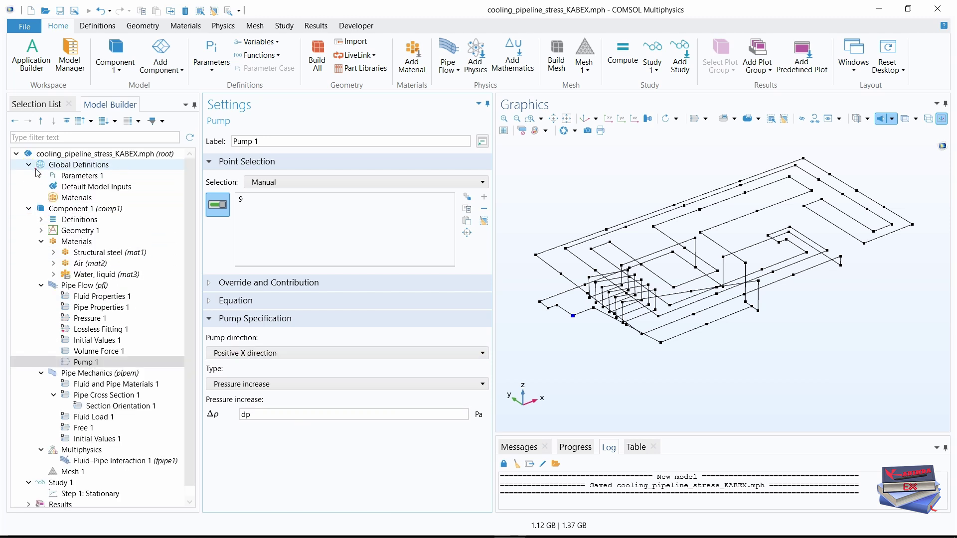
click(80, 177)
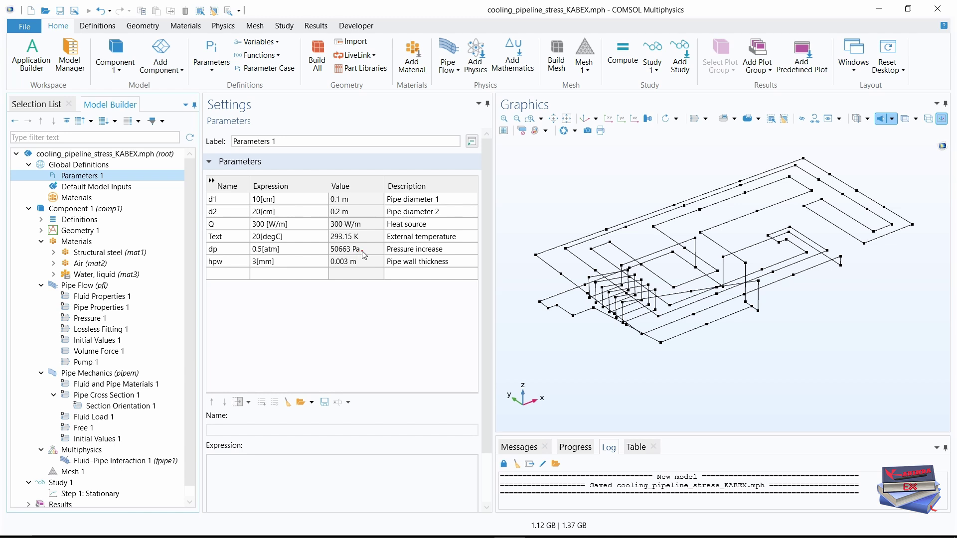
click(91, 363)
click(309, 414)
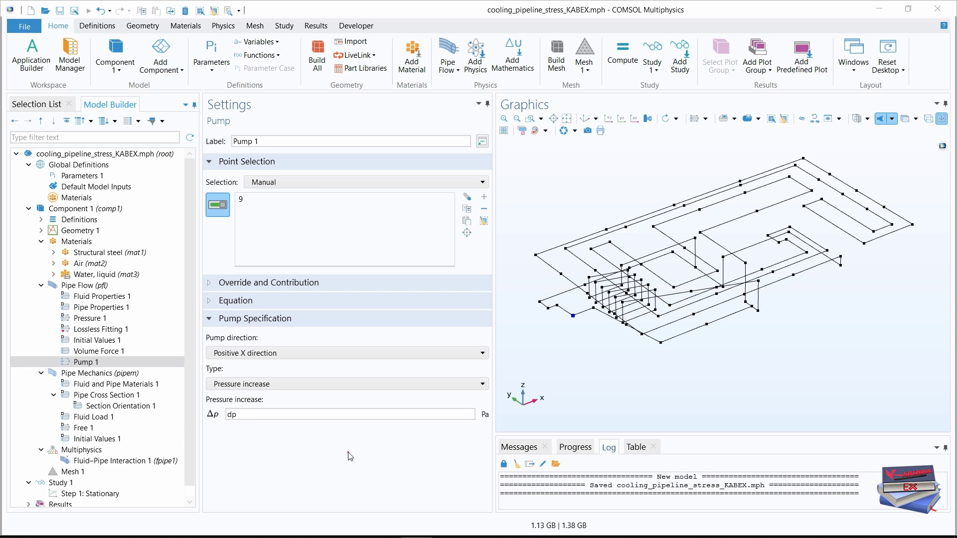
Add an Internal Pressure Lock feature to Pipe Flow and assign it to point 8.
click(74, 288)
right_click(75, 289)
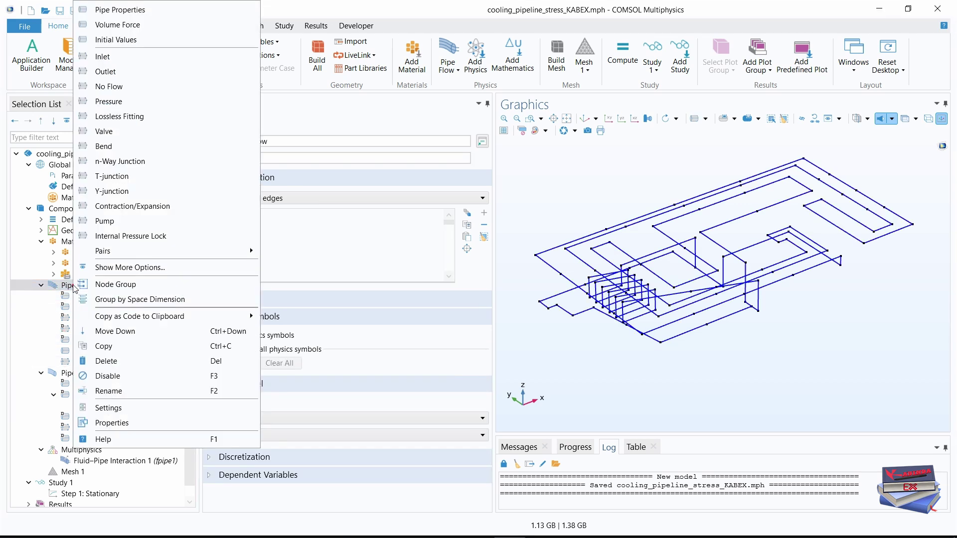
click(116, 236)
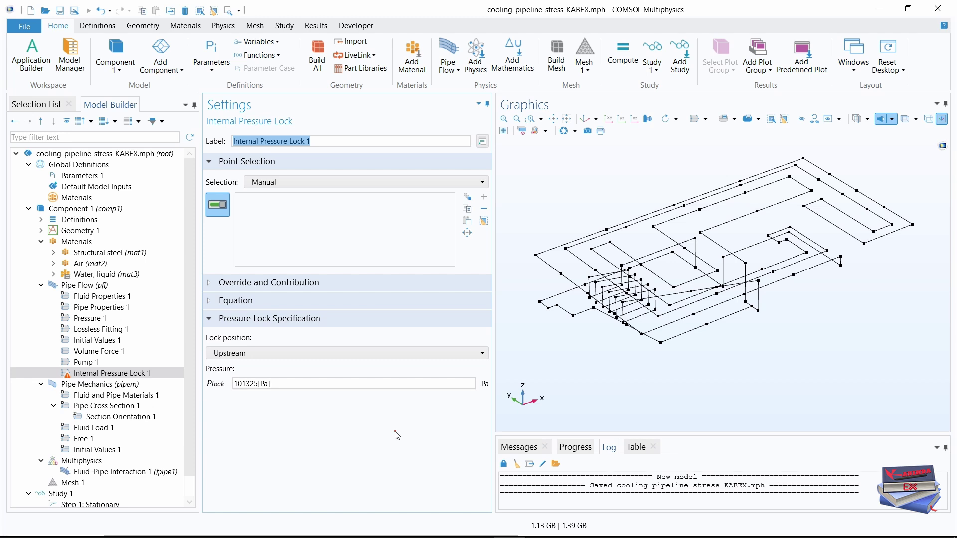
click(557, 306)
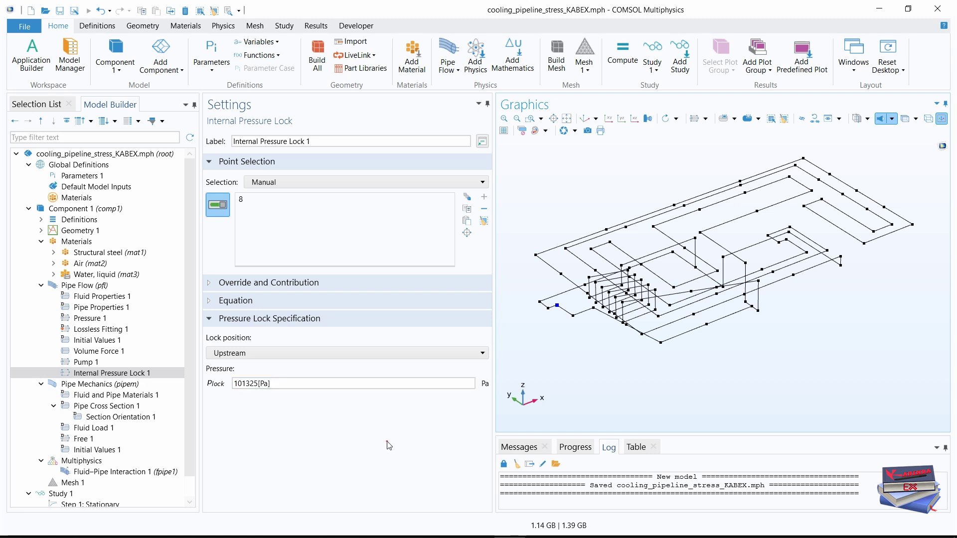
Add a T-junction feature to Pipe Flow and turn off its manual control of selections.
right_click(78, 286)
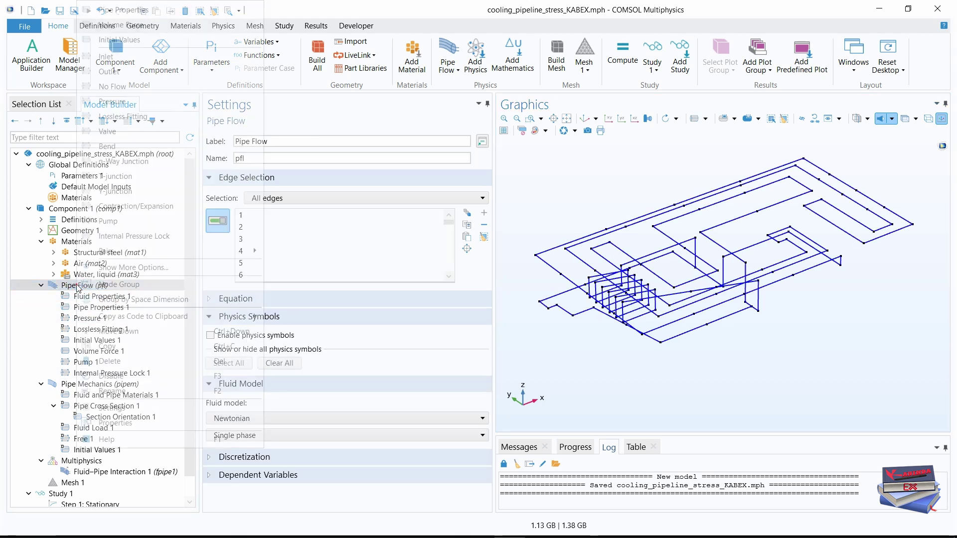
click(118, 179)
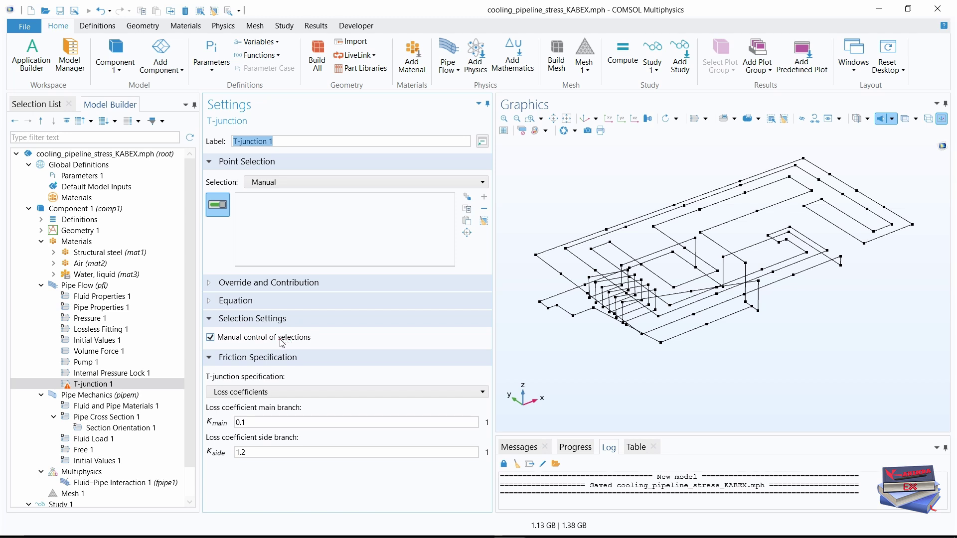
click(219, 340)
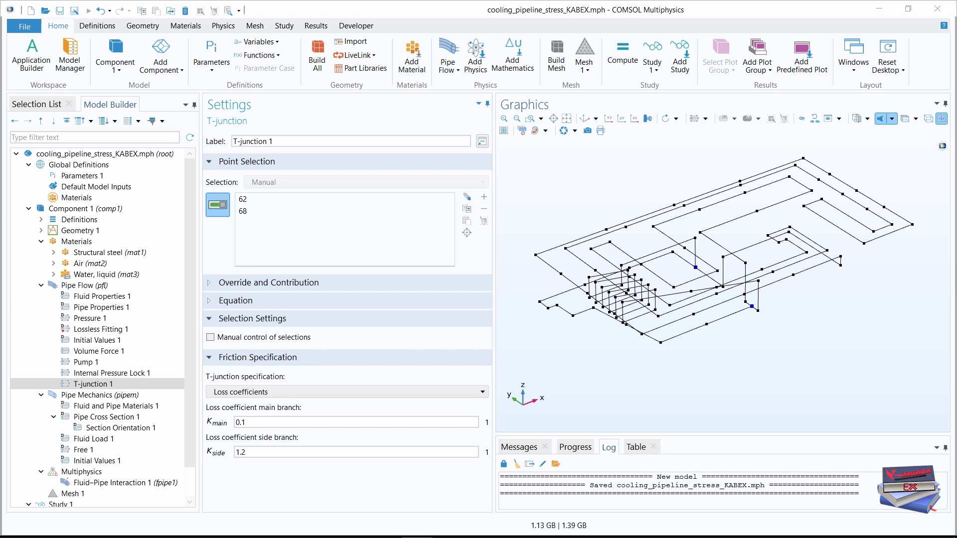
Add a Bend feature to Pipe Flow and paste the copied point numbers from Bend.txt into its point selection.
right_click(80, 287)
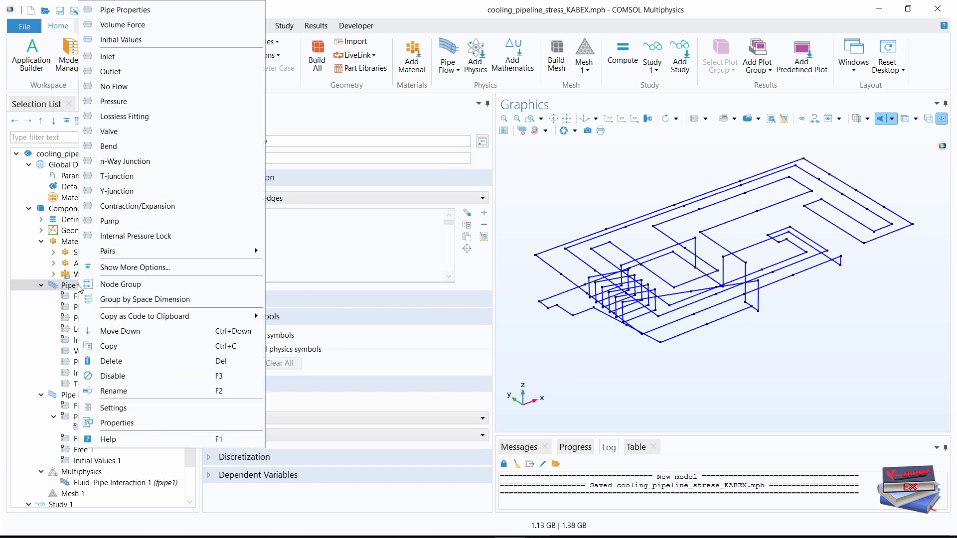
click(108, 146)
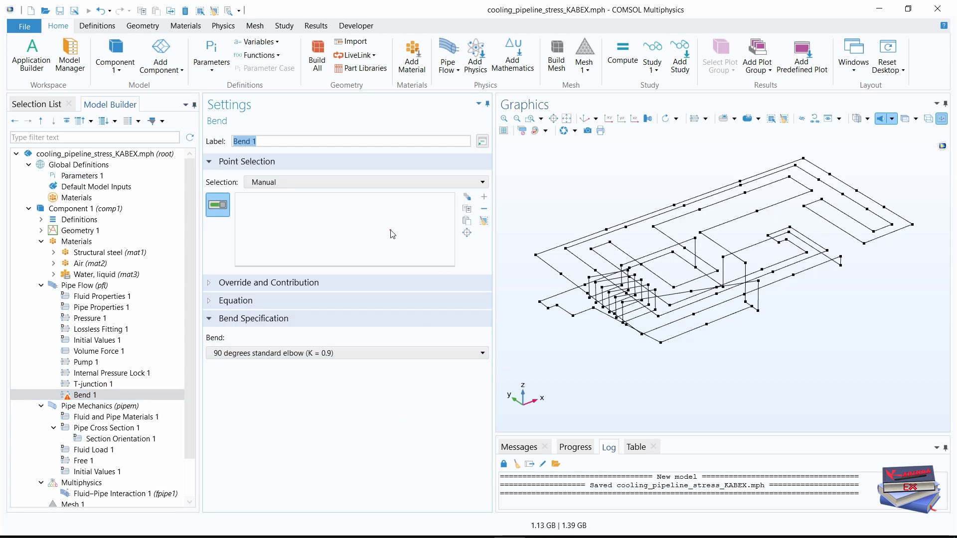
click(467, 222)
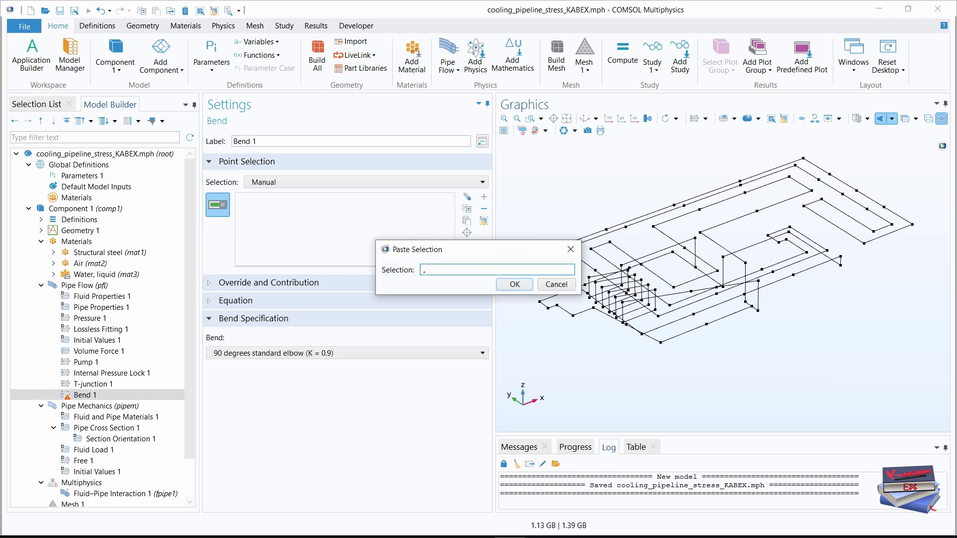
key(ctrl+v)
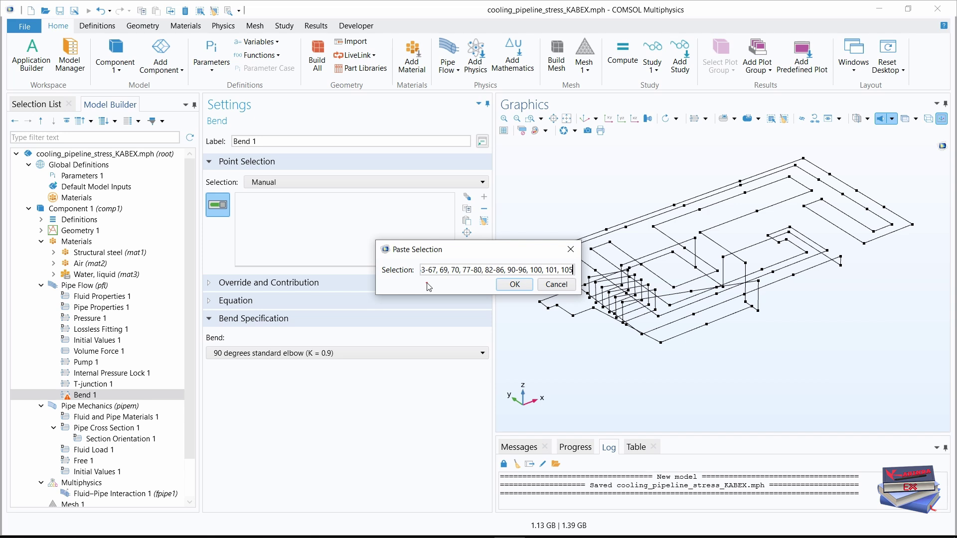
click(514, 284)
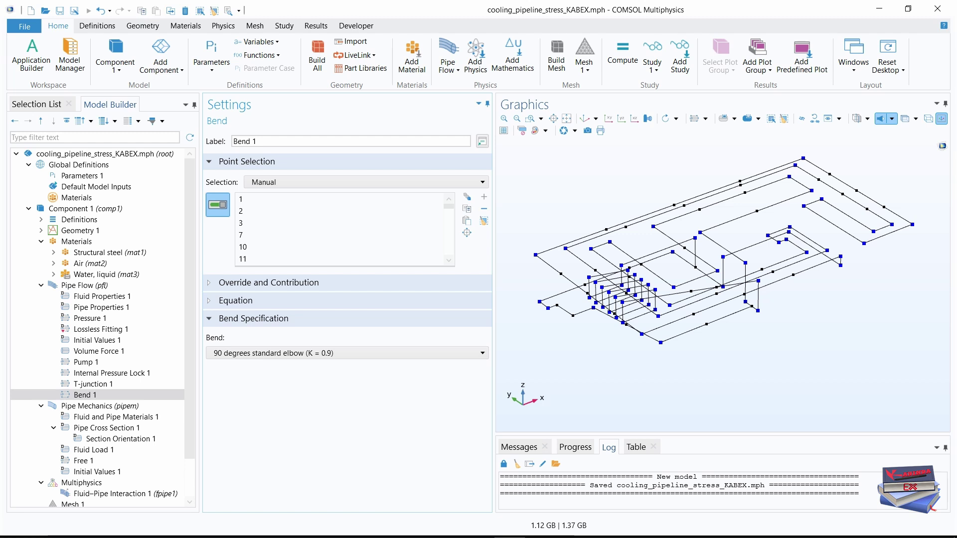
Switch to Notepad and review the bend point list in Bend.txt against the Bend 1 selection.
key(alt+Tab)
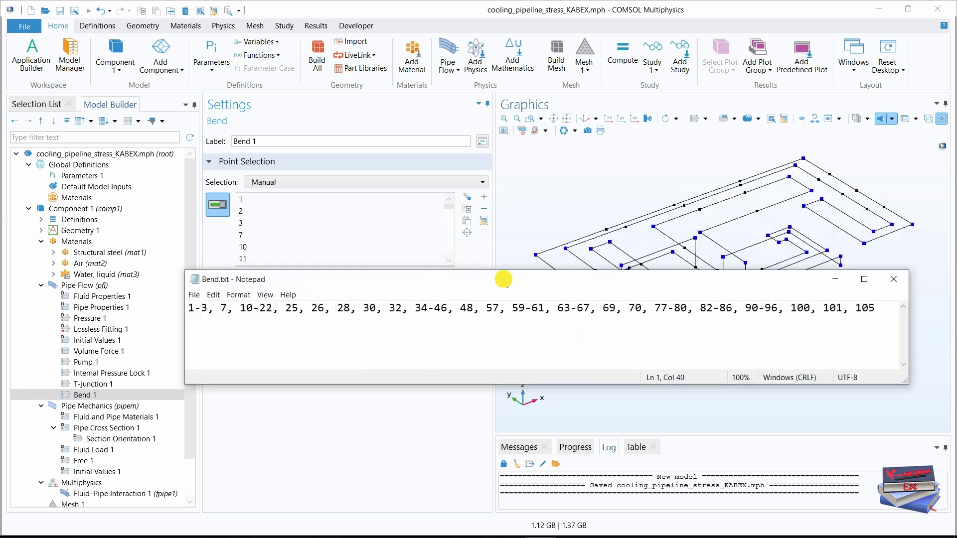
drag(502, 278, 496, 331)
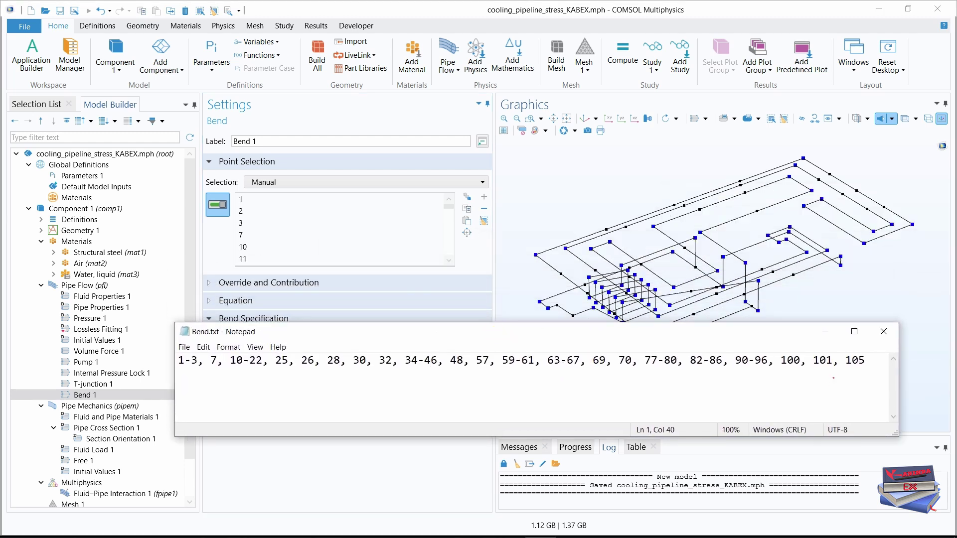
drag(872, 361, 175, 362)
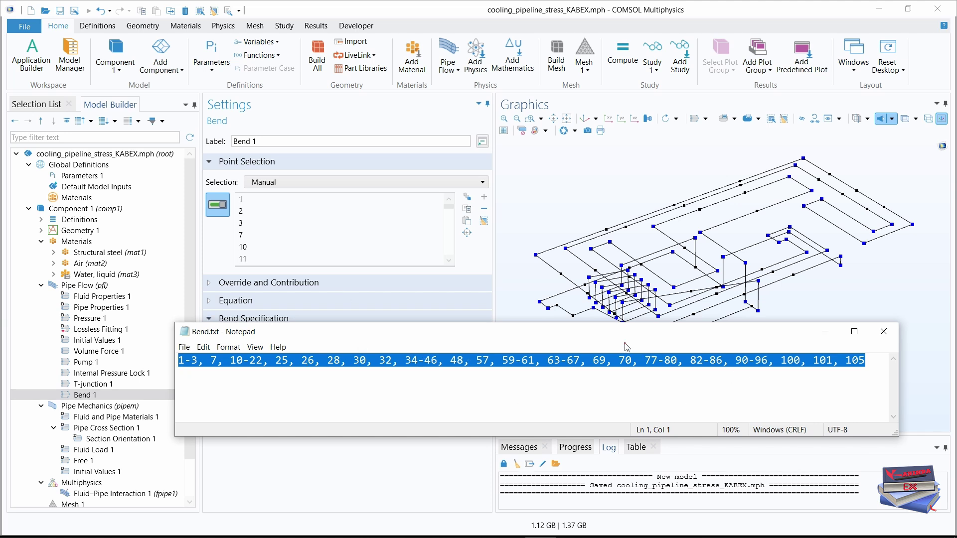
drag(491, 334, 956, 329)
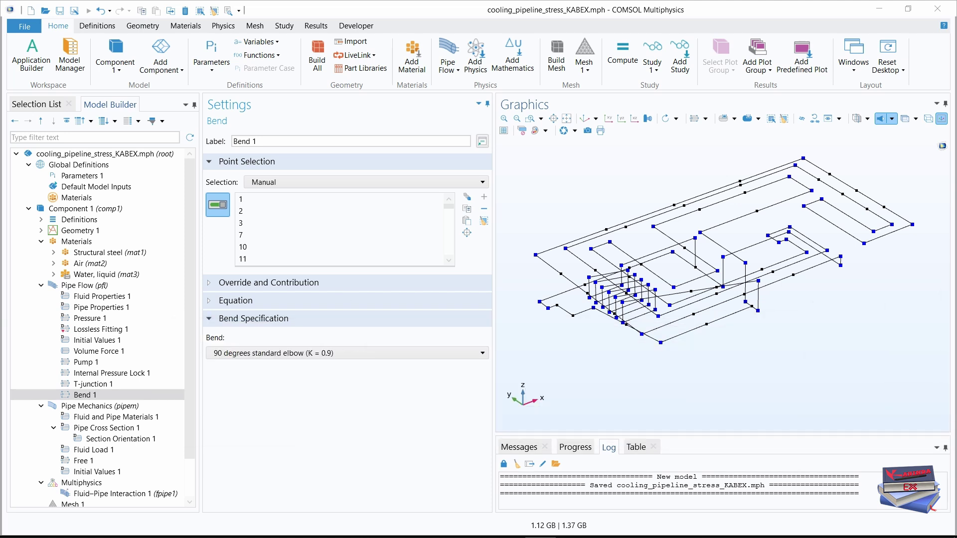
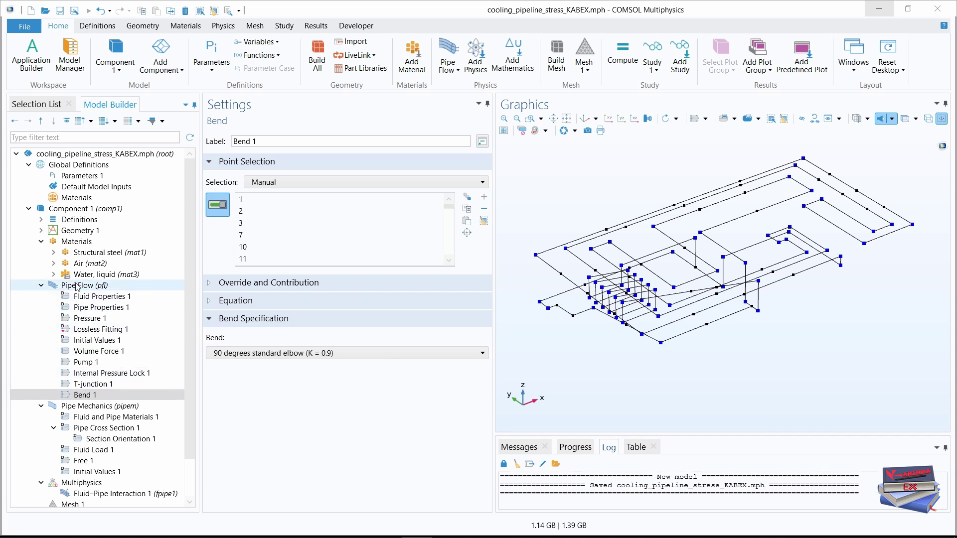
Set the tangential velocity in Pipe Flow's Initial Values 1 to -1 m/s.
click(94, 340)
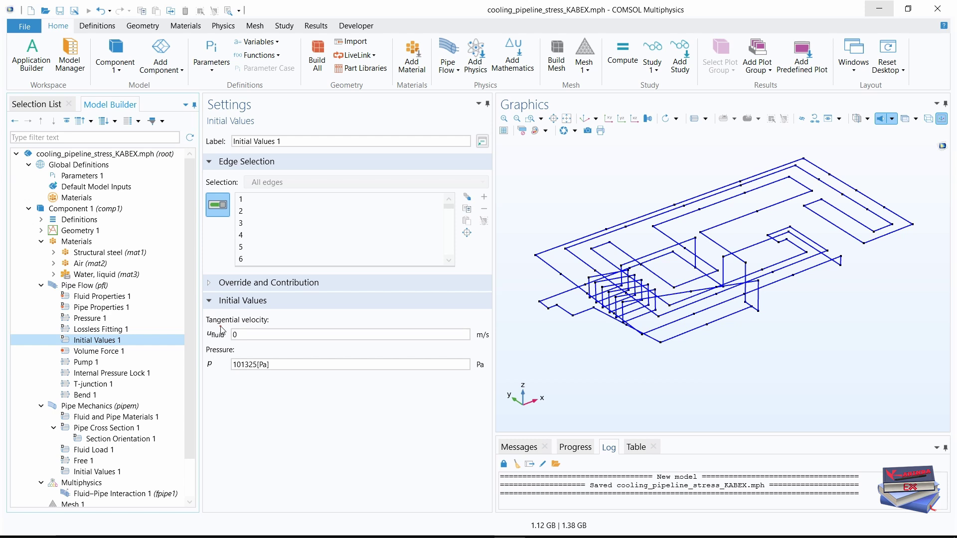
double_click(224, 334)
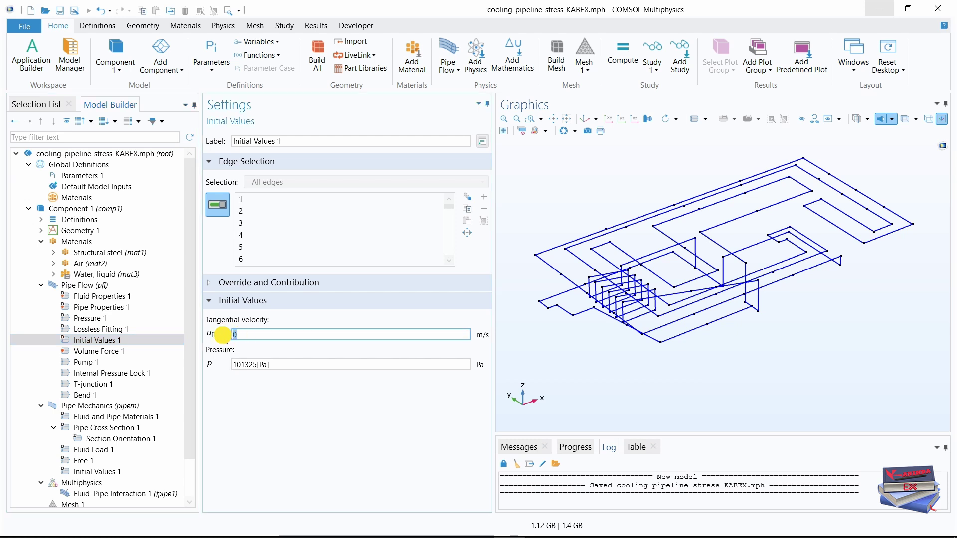
text(-1)
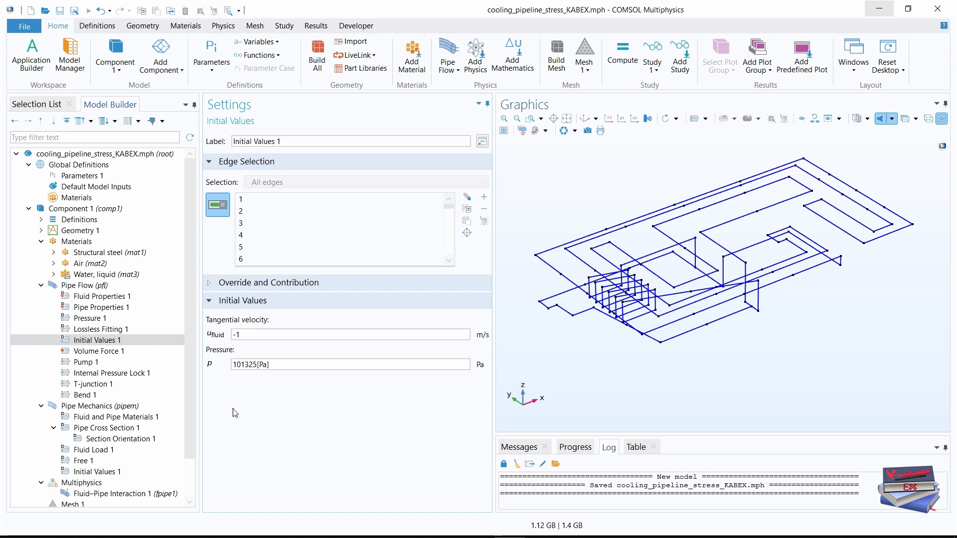
Collapse the Pipe Flow node and add a Gravity feature to Pipe Mechanics.
click(41, 287)
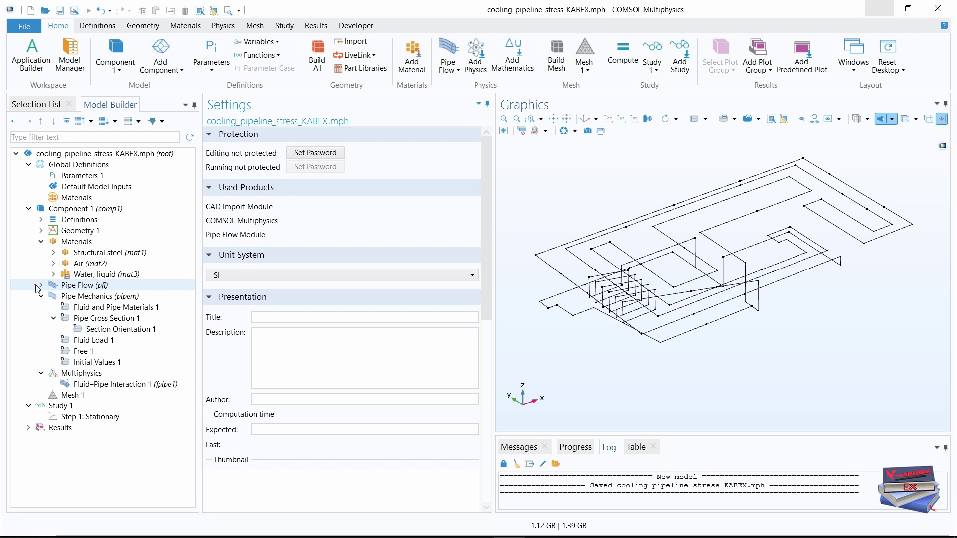
click(78, 298)
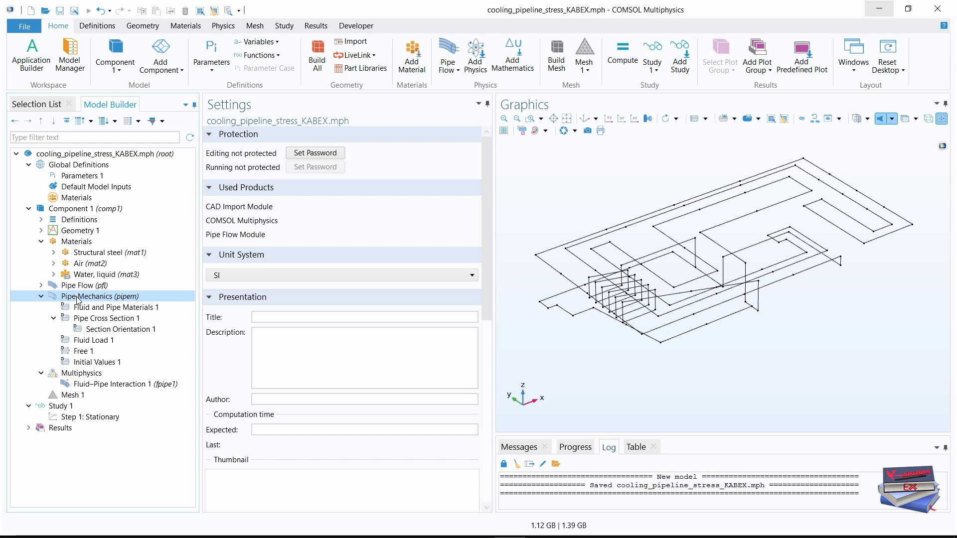
right_click(78, 299)
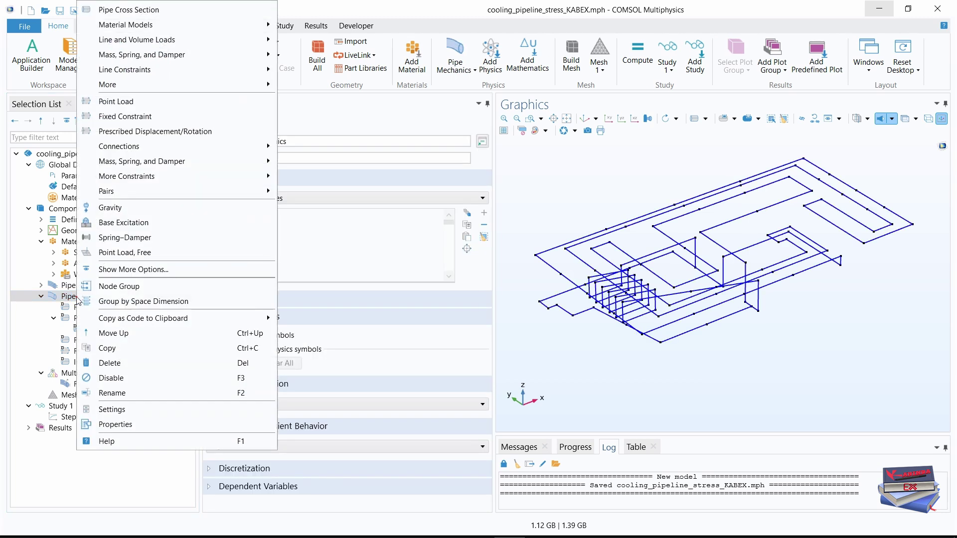
click(108, 208)
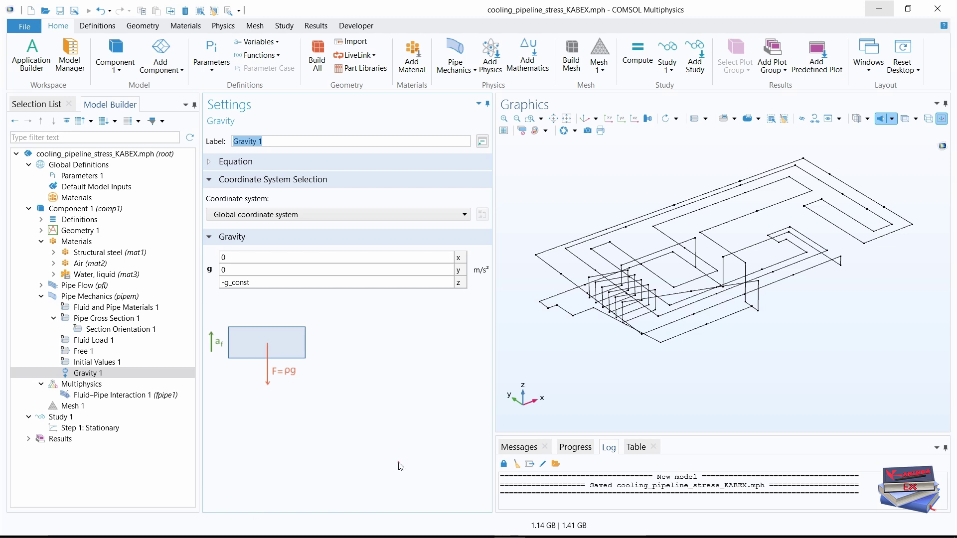
click(85, 375)
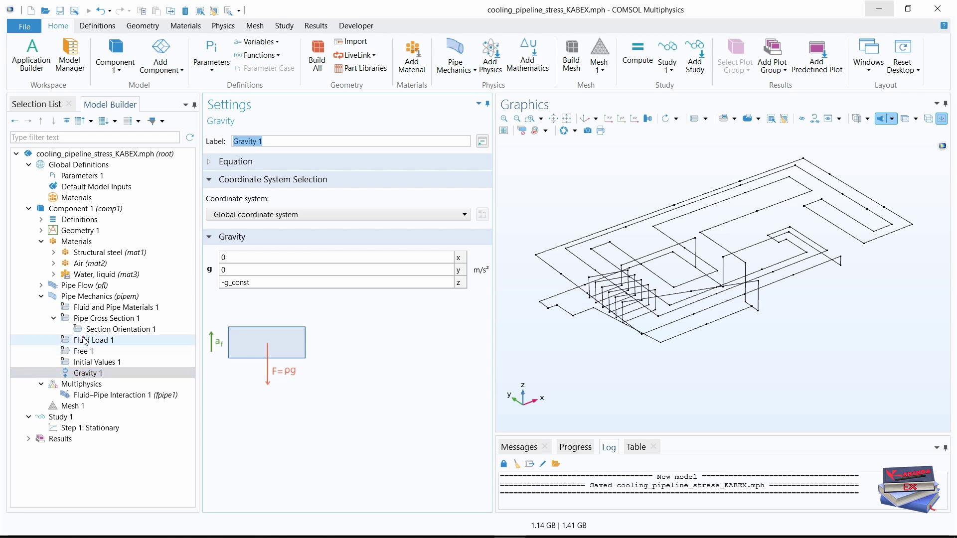
Add a Fixed Constraint to Pipe Mechanics and assign it to point 8.
click(86, 298)
right_click(86, 298)
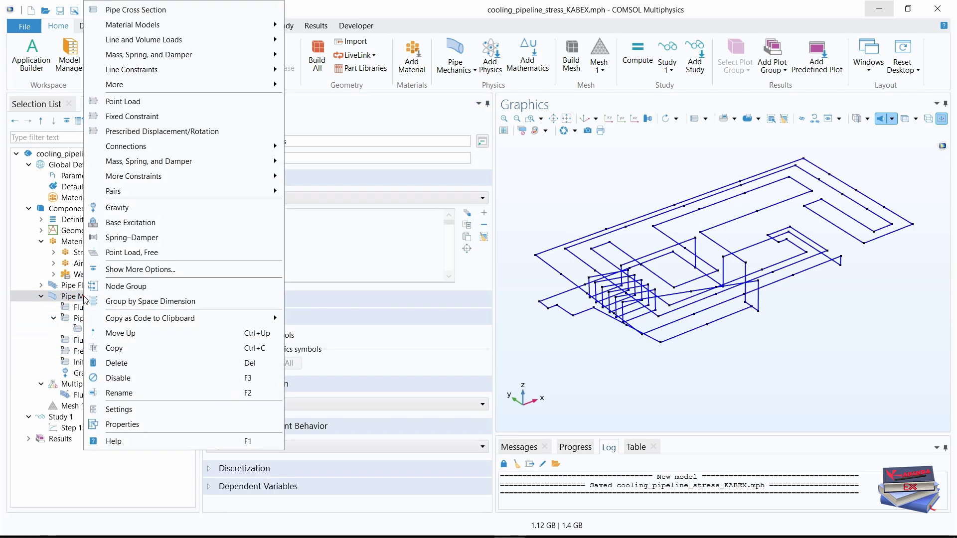
click(128, 117)
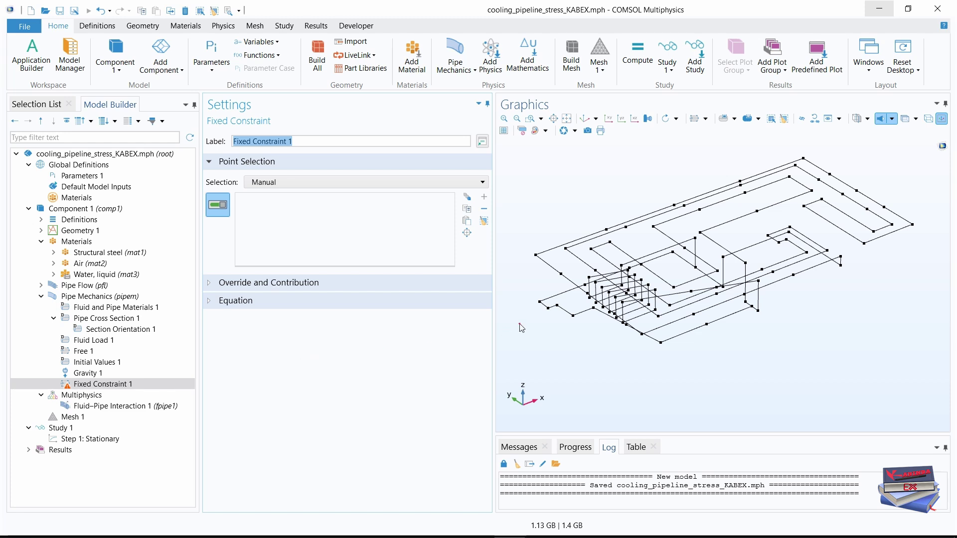
click(557, 307)
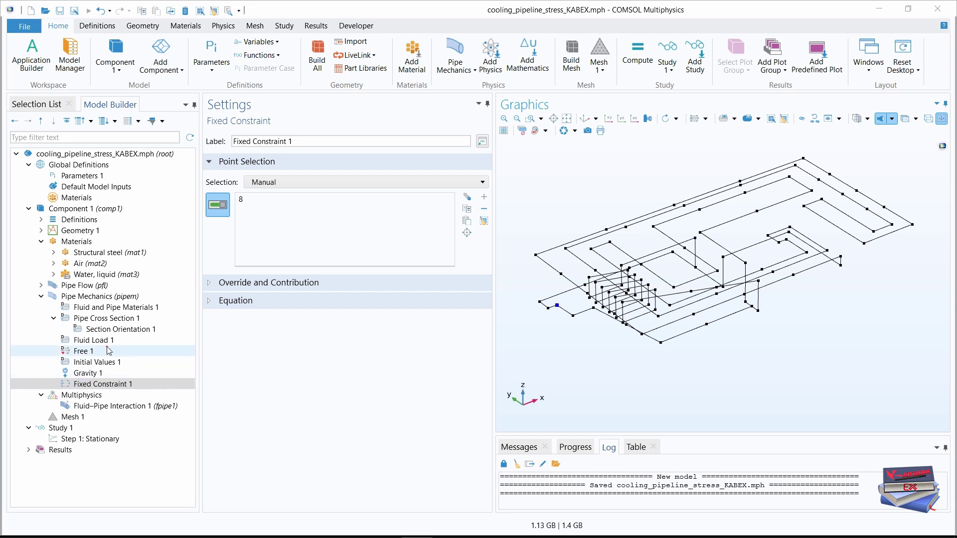
Add a point-level Prescribed Displacement/Rotation to Pipe Mechanics and paste its selection from the point list in Prescribed Displacement_Rotation.txt.
click(78, 298)
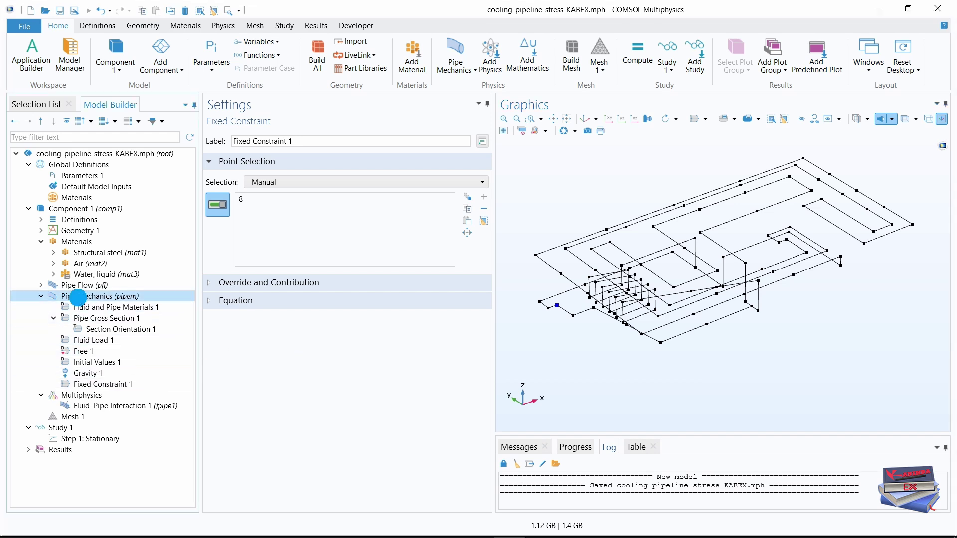
right_click(78, 298)
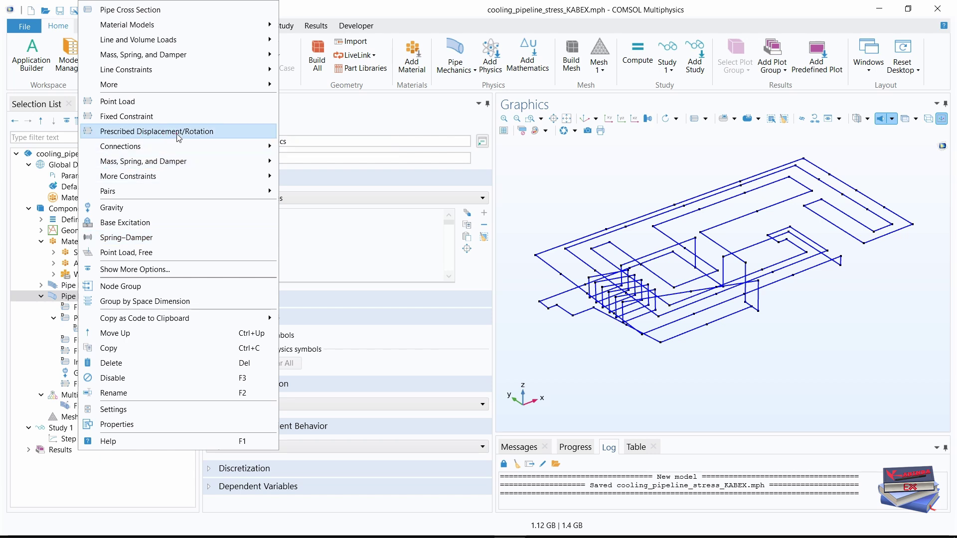
click(190, 132)
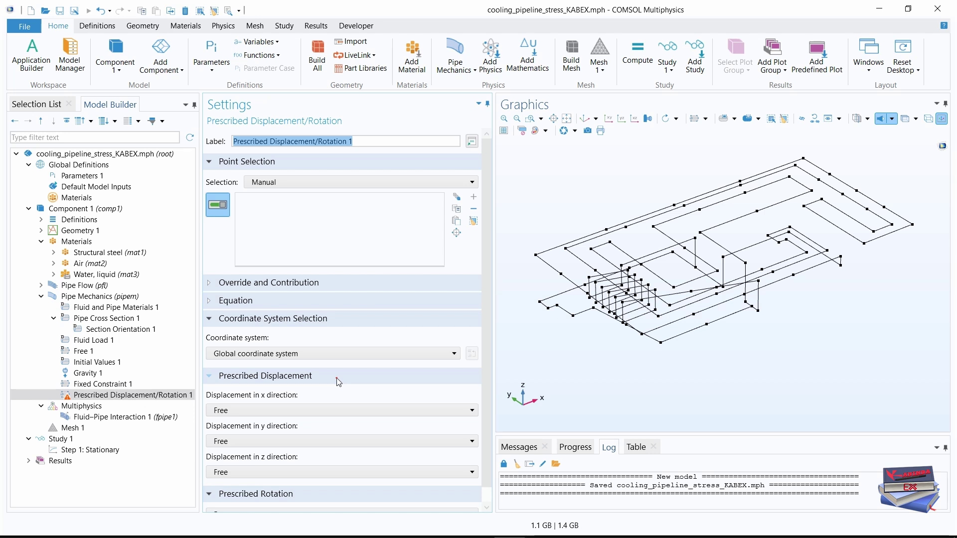
click(456, 221)
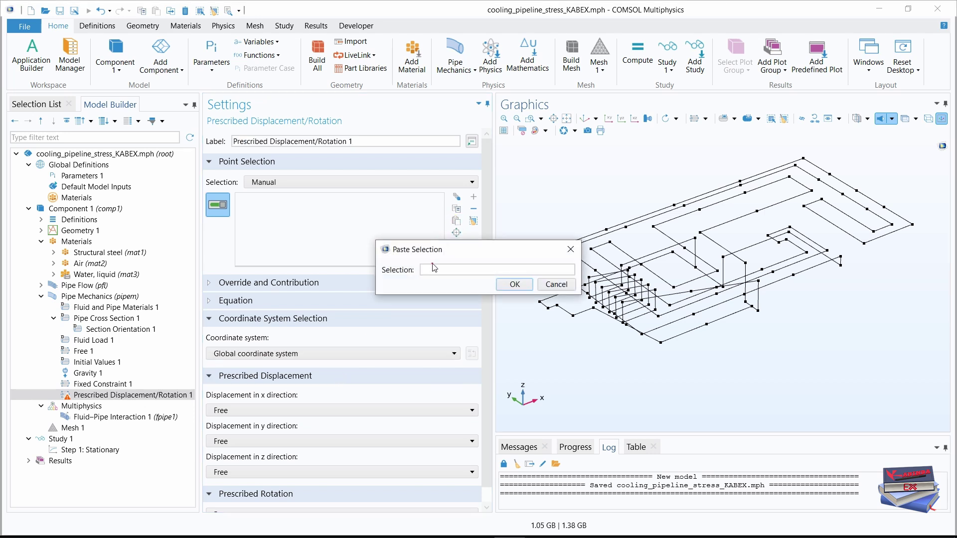
text(*)
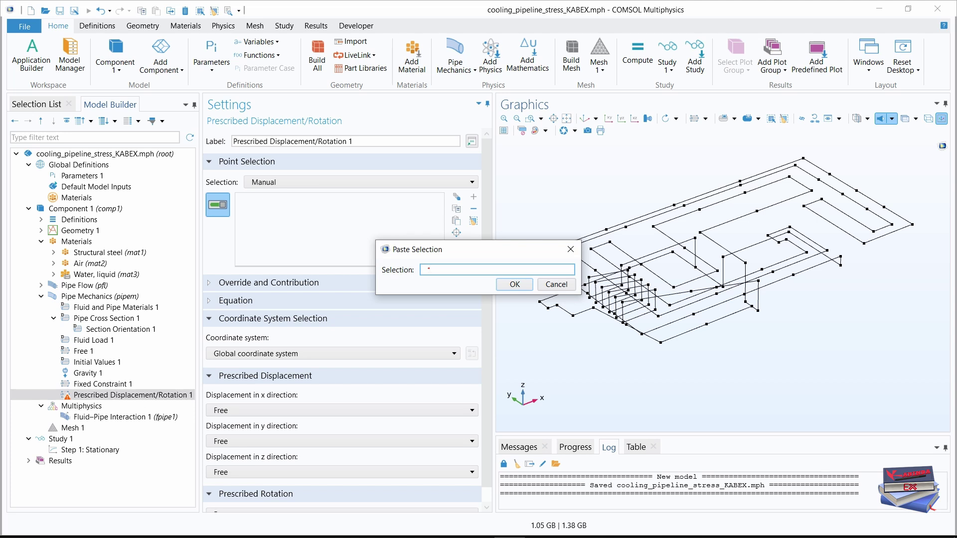
key(ctrl+v)
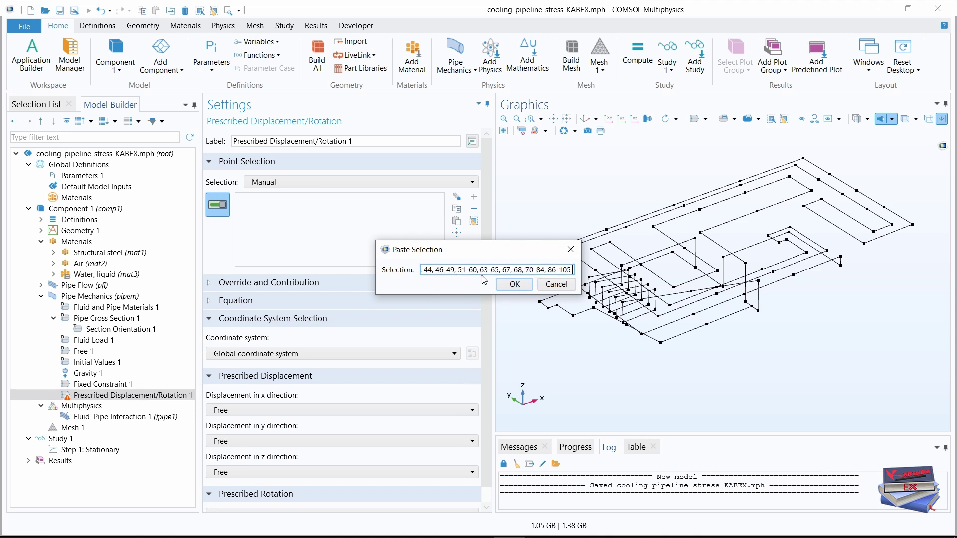
click(514, 284)
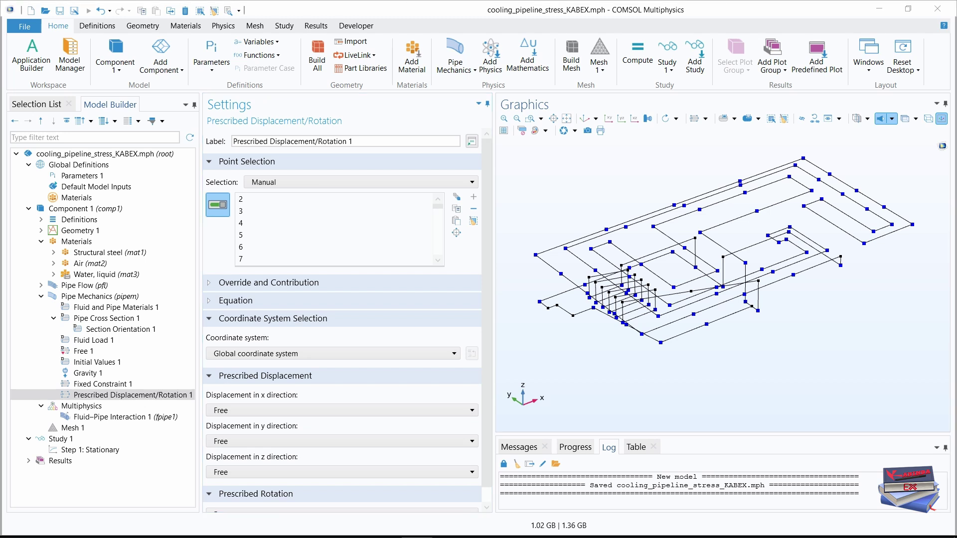
drag(956, 384, 481, 246)
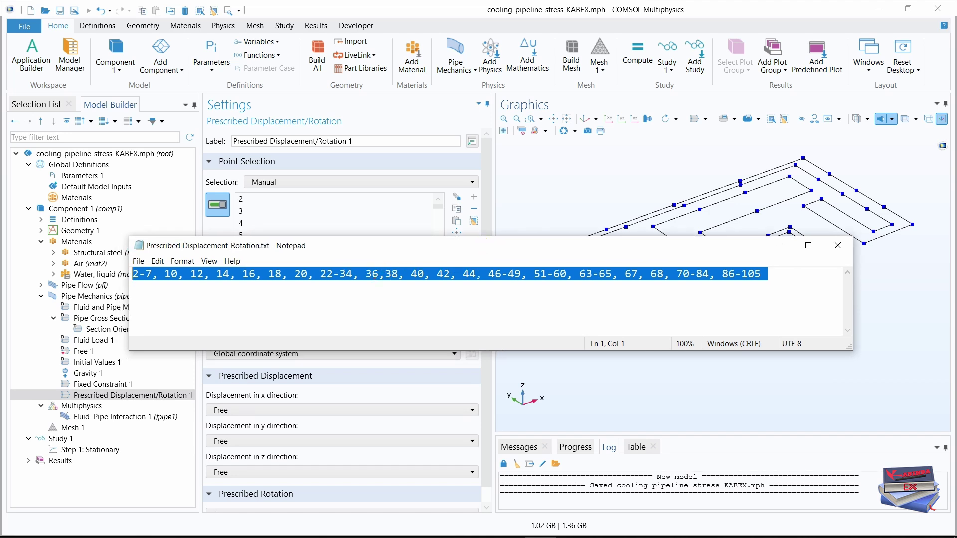
click(473, 221)
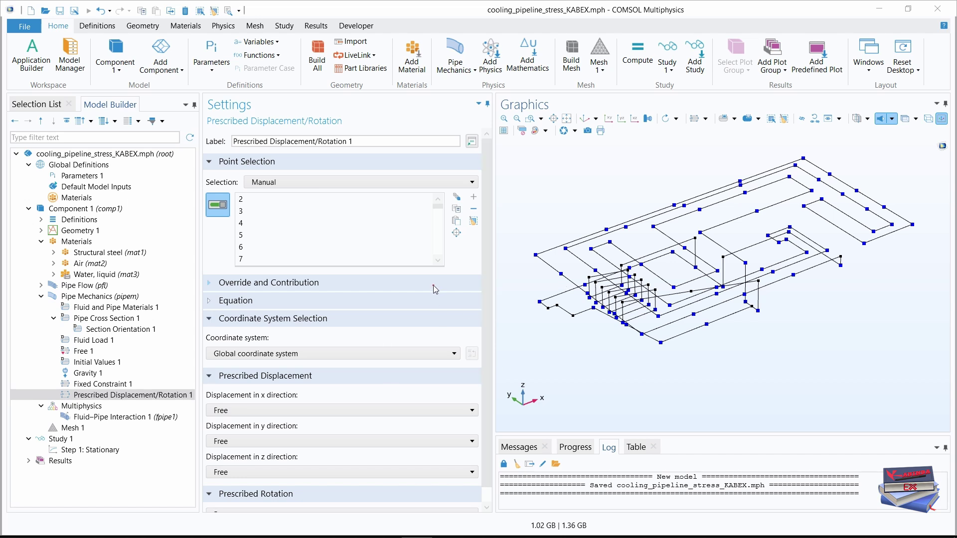
Set Prescribed Displacement/Rotation 1's displacement in the z direction to Limited, with a minimum of 0 m.
drag(490, 202, 490, 228)
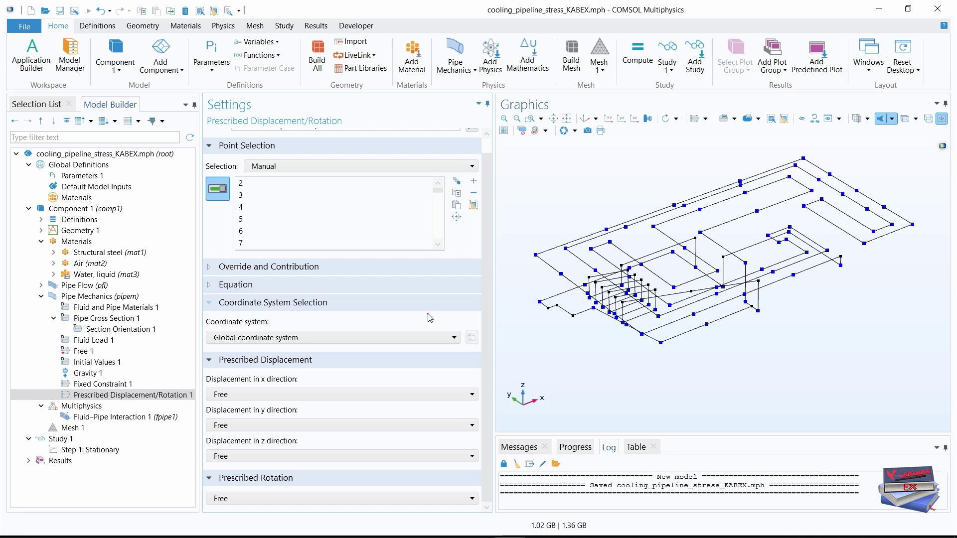
click(229, 456)
click(229, 493)
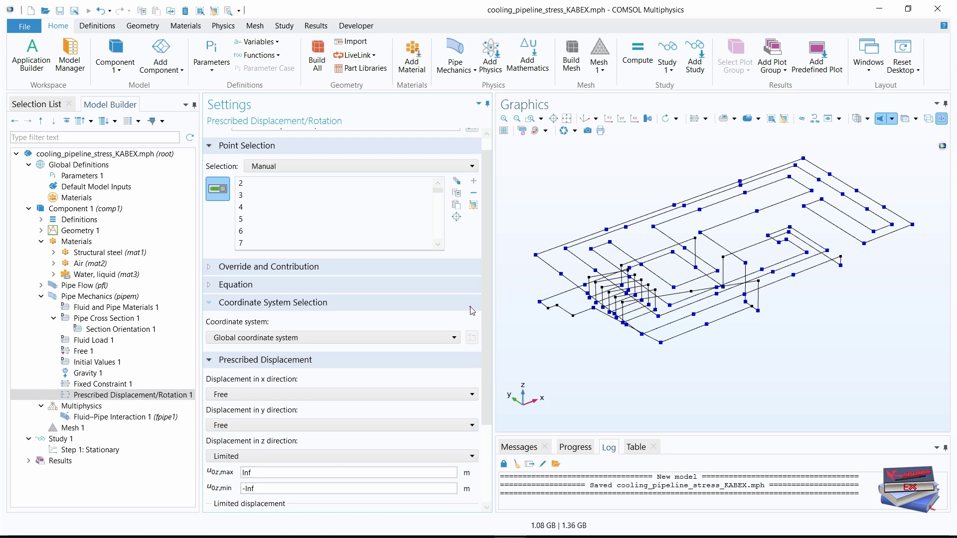
drag(490, 282, 488, 358)
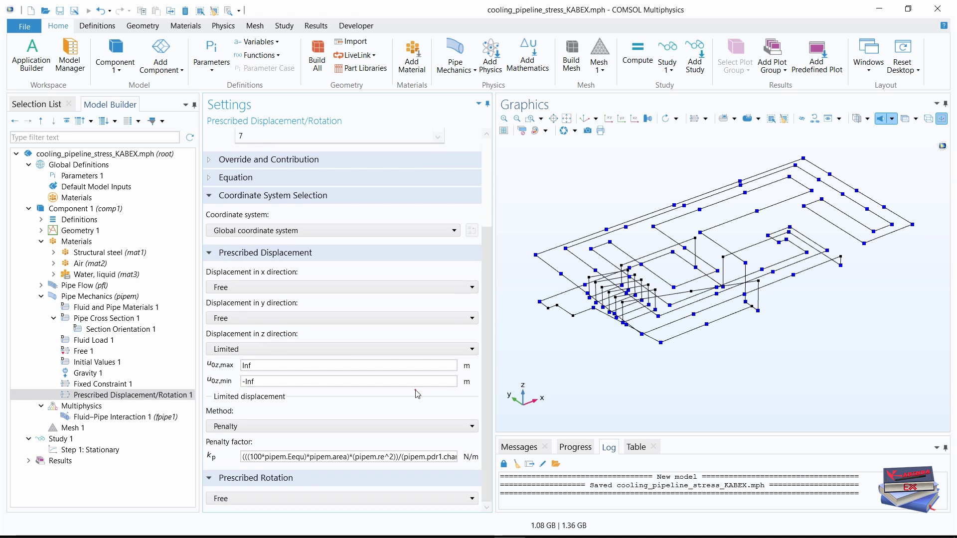
click(300, 383)
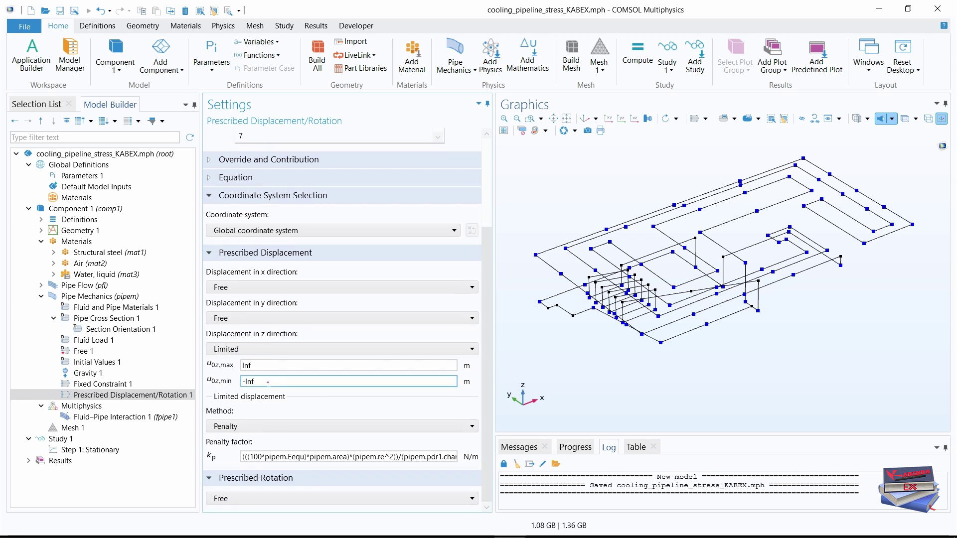
drag(268, 382, 238, 382)
text(0)
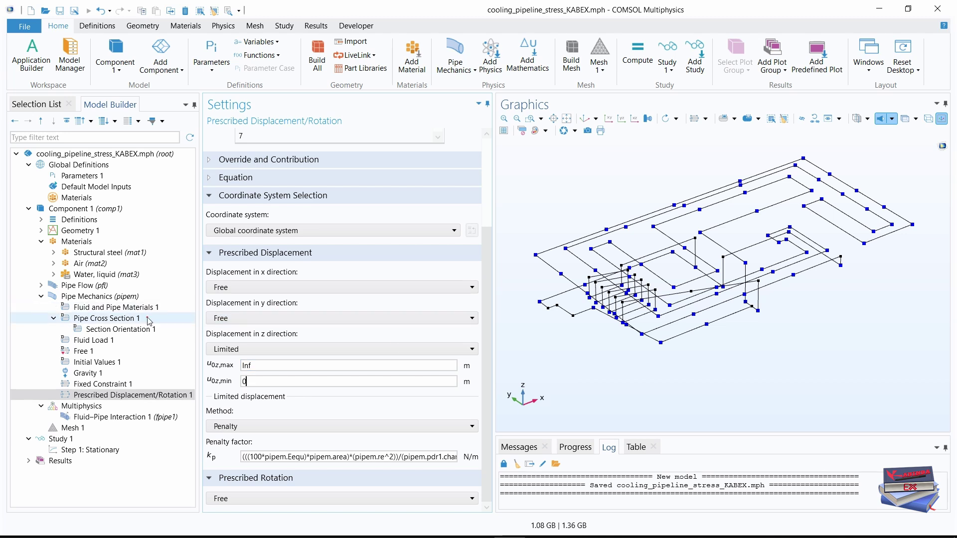
Add a second point-level Prescribed Displacement/Rotation to Pipe Mechanics and assign it to point 62.
right_click(76, 297)
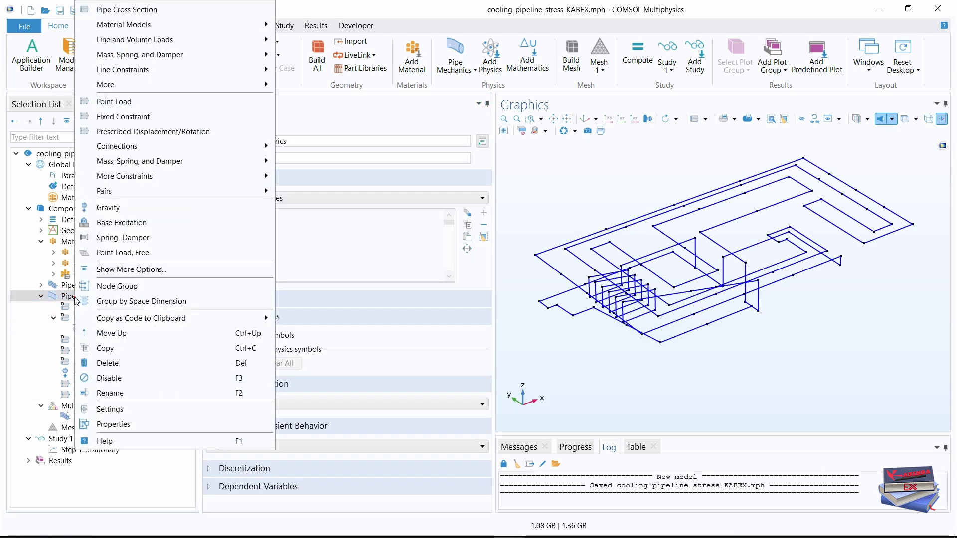
click(166, 131)
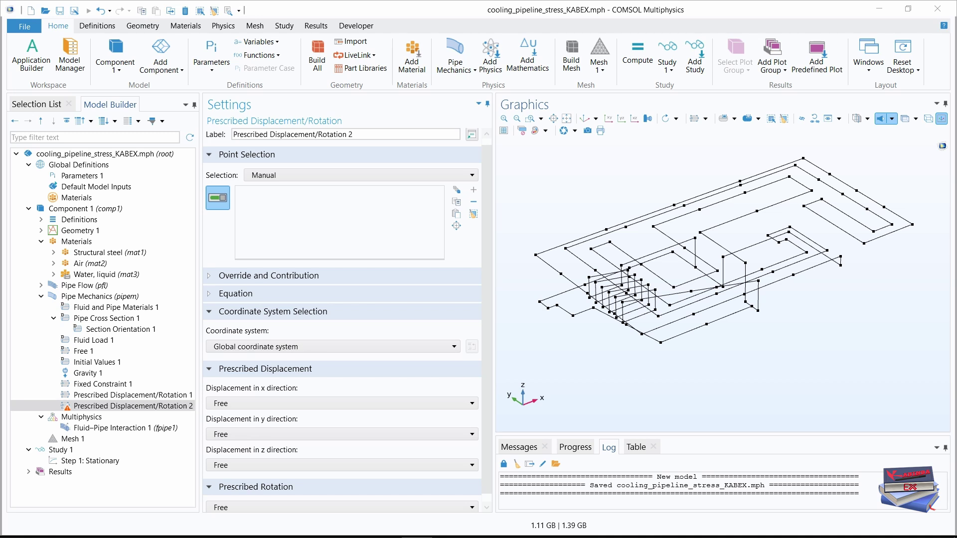
click(753, 307)
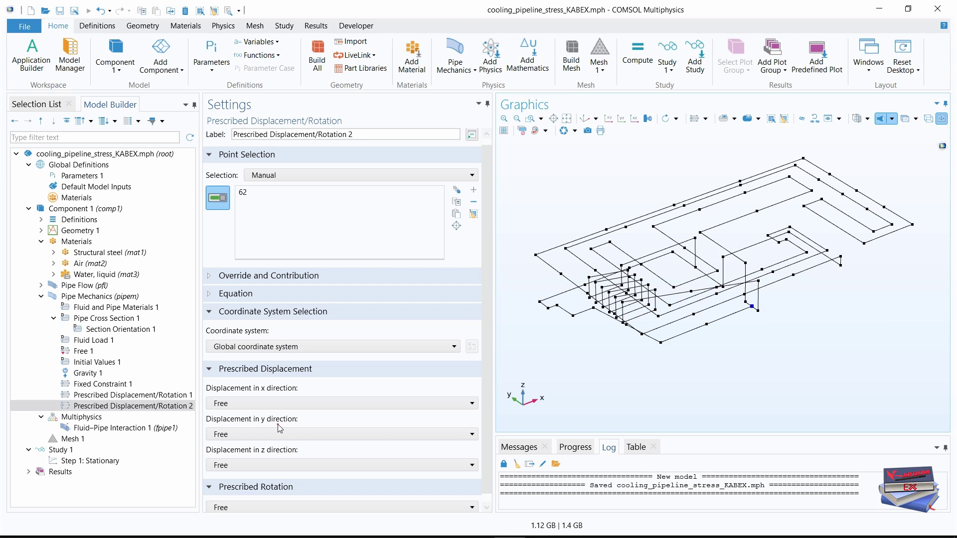
Set Prescribed Displacement/Rotation 2's displacement in the x direction to Limited, with a maximum of 0.01 m.
click(281, 404)
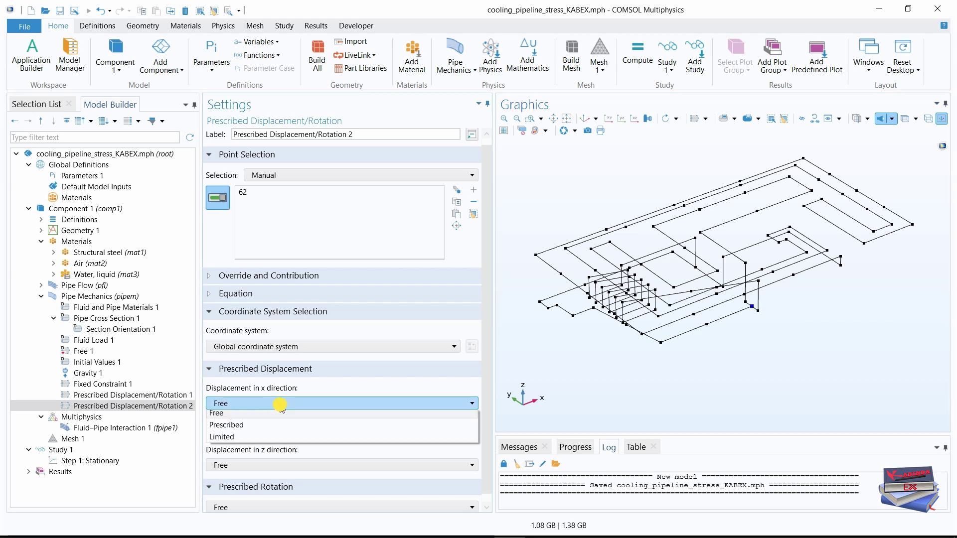
click(248, 440)
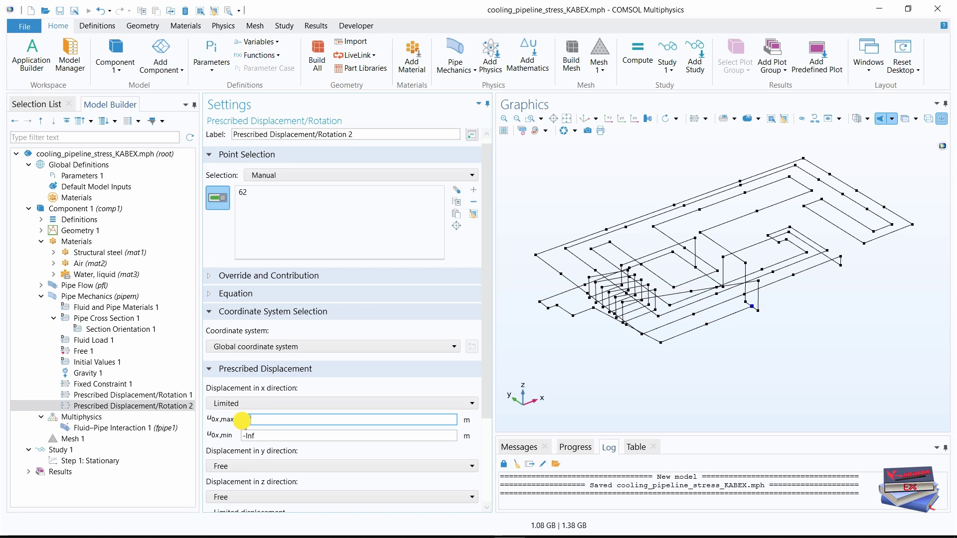
double_click(242, 420)
click(253, 435)
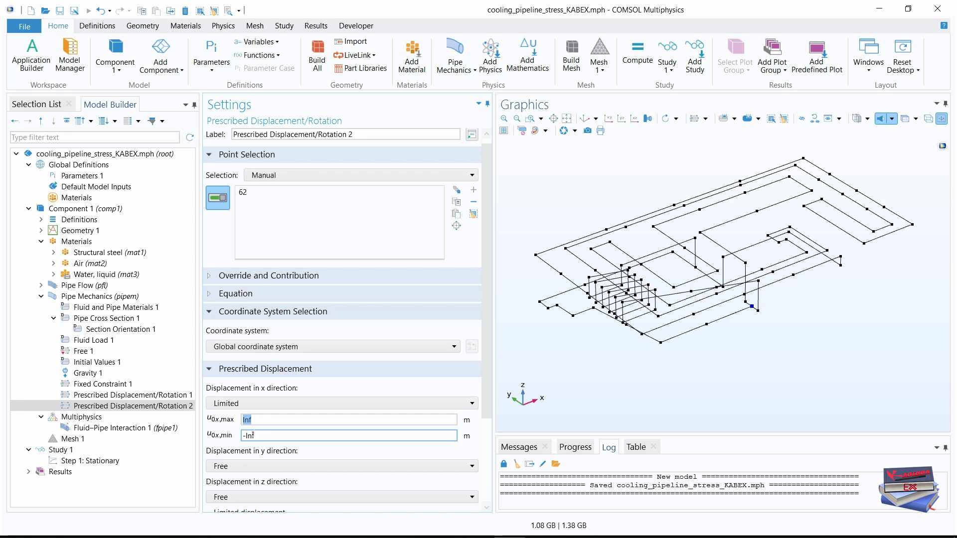
text(0.01)
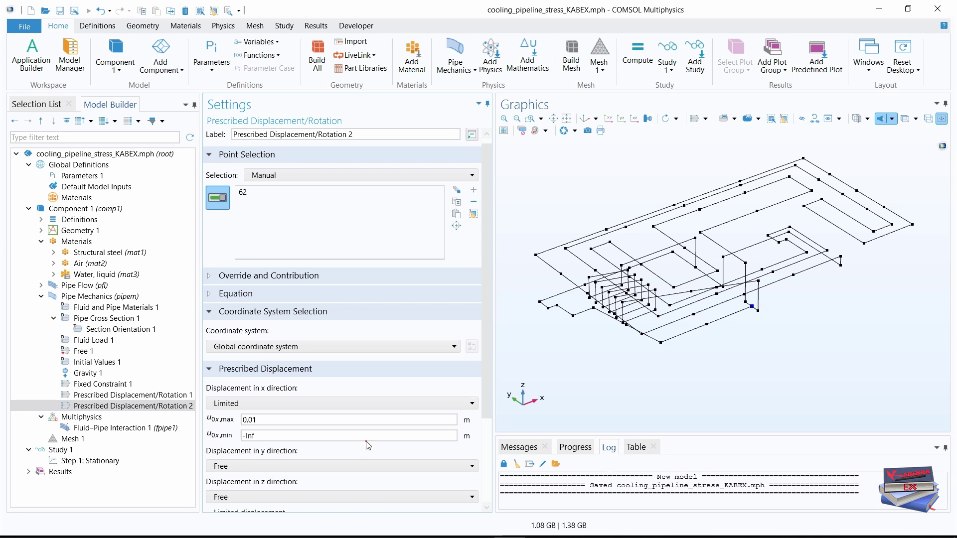
click(527, 349)
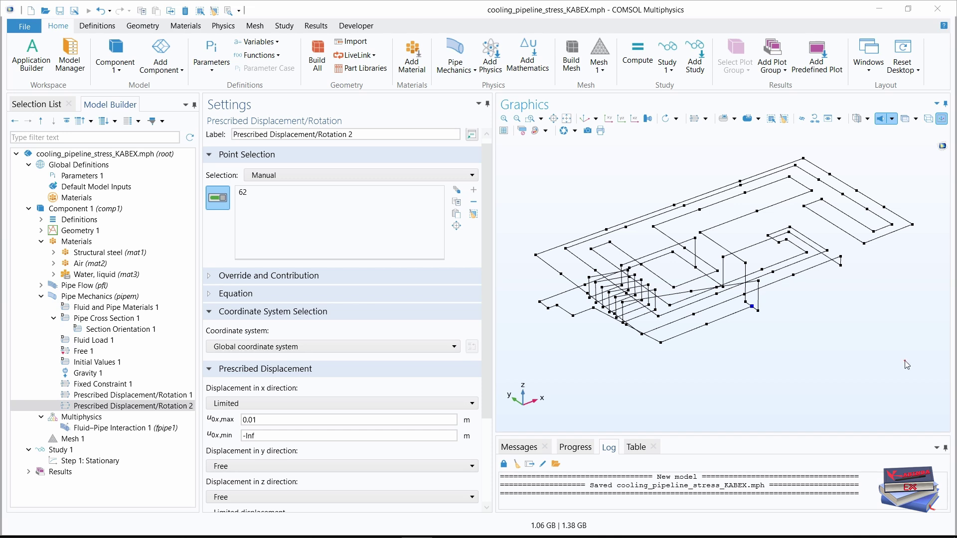
Bring up the features that can be added to Pipe Mechanics.
click(89, 297)
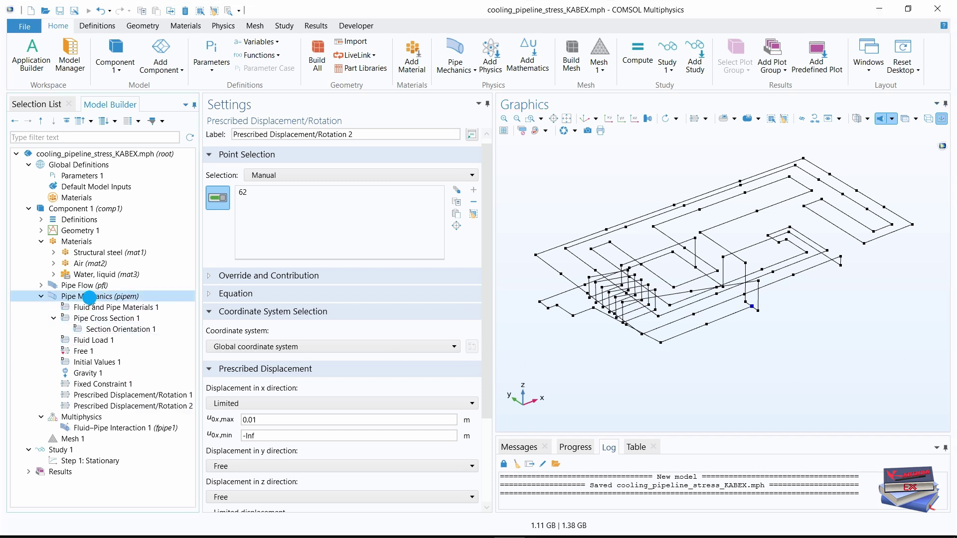
right_click(89, 298)
mouse_move(158, 152)
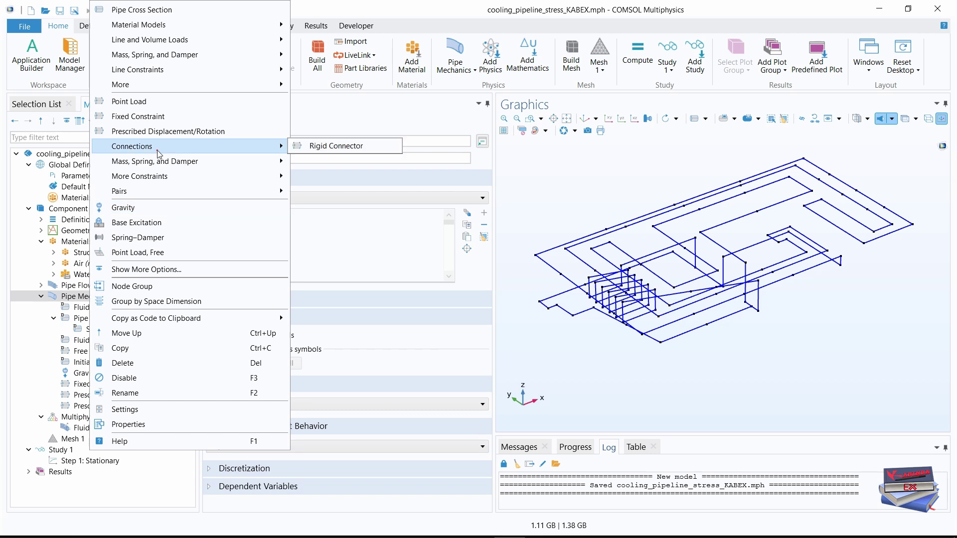
Add a Prescribed Displacement/Rotation condition at point 50 in Pipe Mechanics, using the System from Geometry 2 (sys2) coordinate system.
click(155, 132)
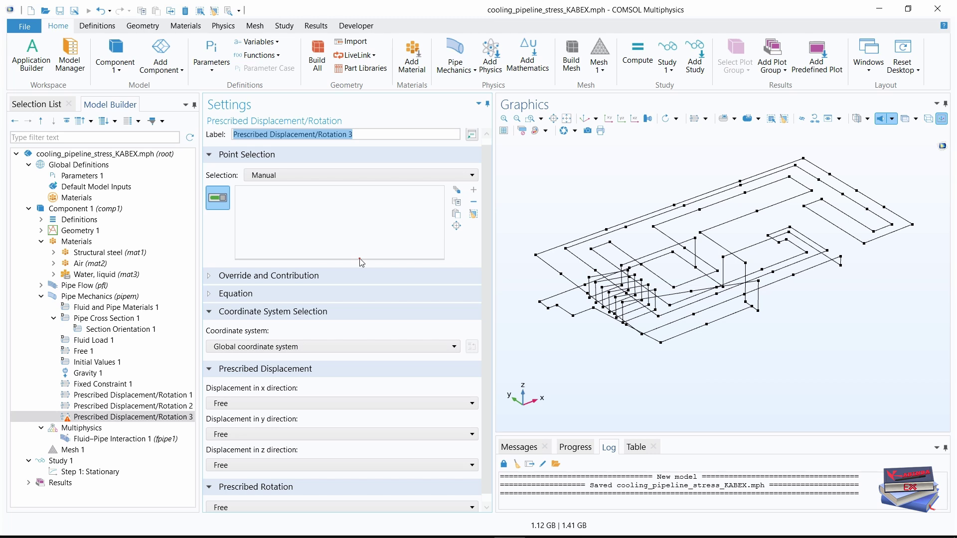
click(691, 294)
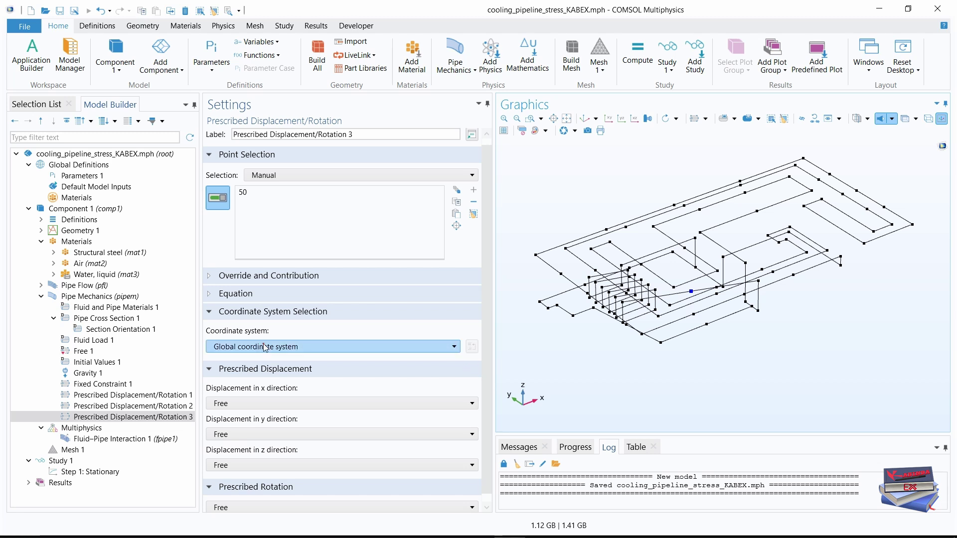
click(278, 345)
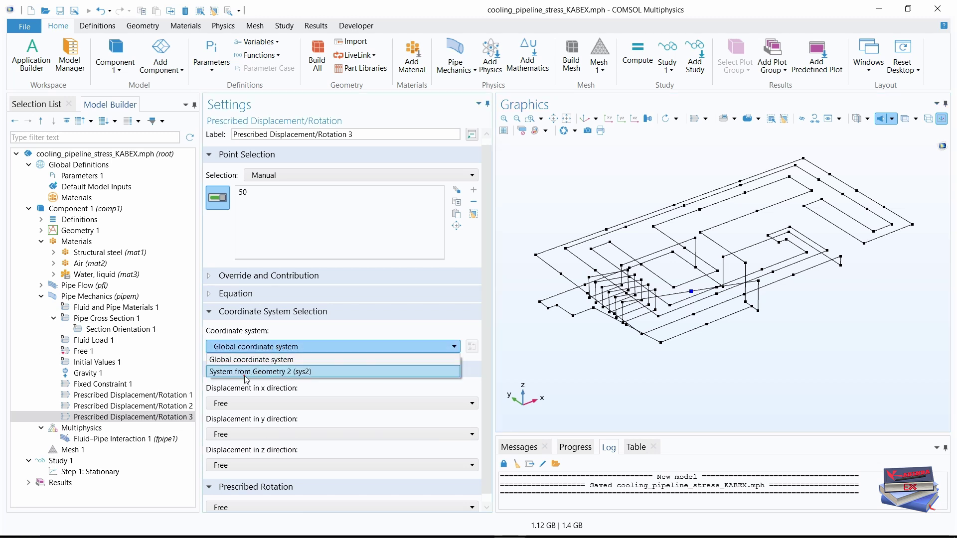
click(246, 376)
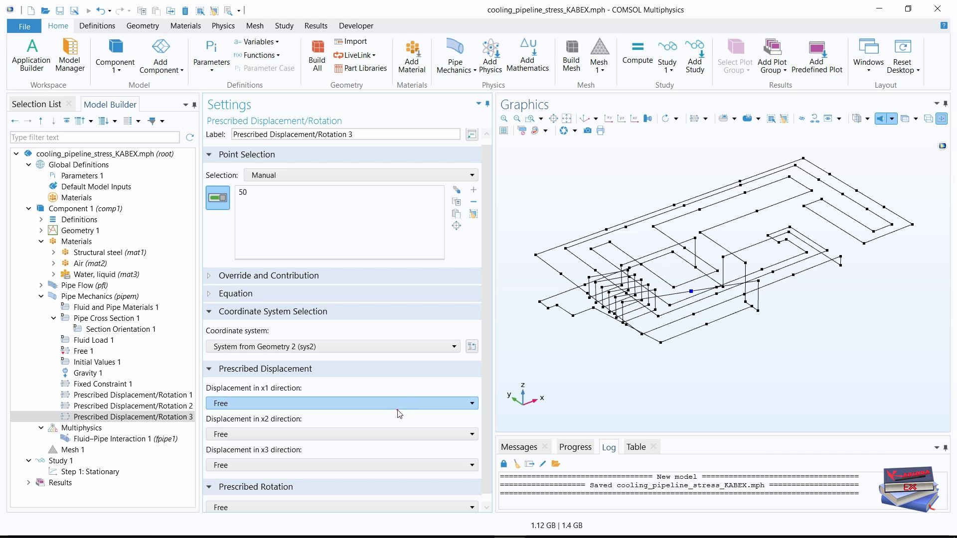
Set the new condition's displacement in the x2 direction to Limited with a maximum of 0 m.
click(276, 437)
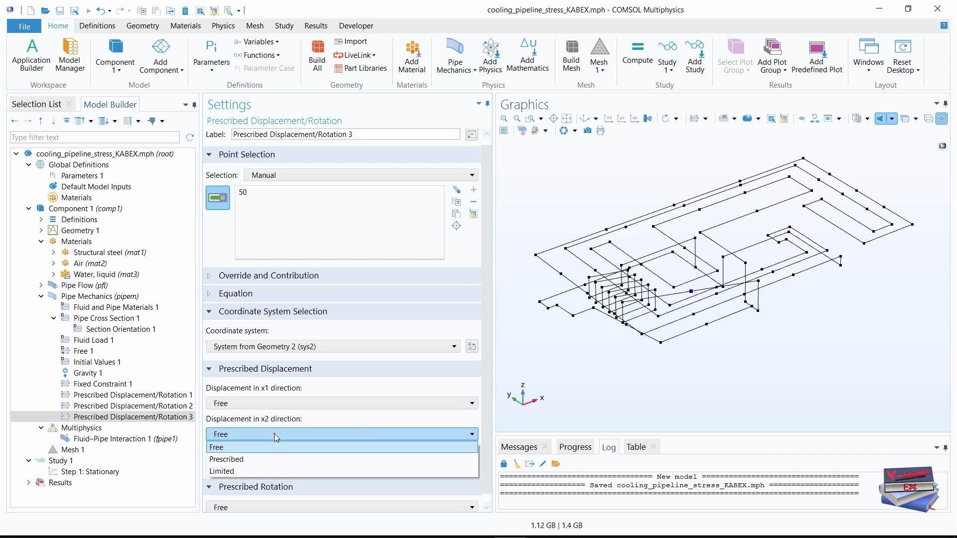
click(234, 471)
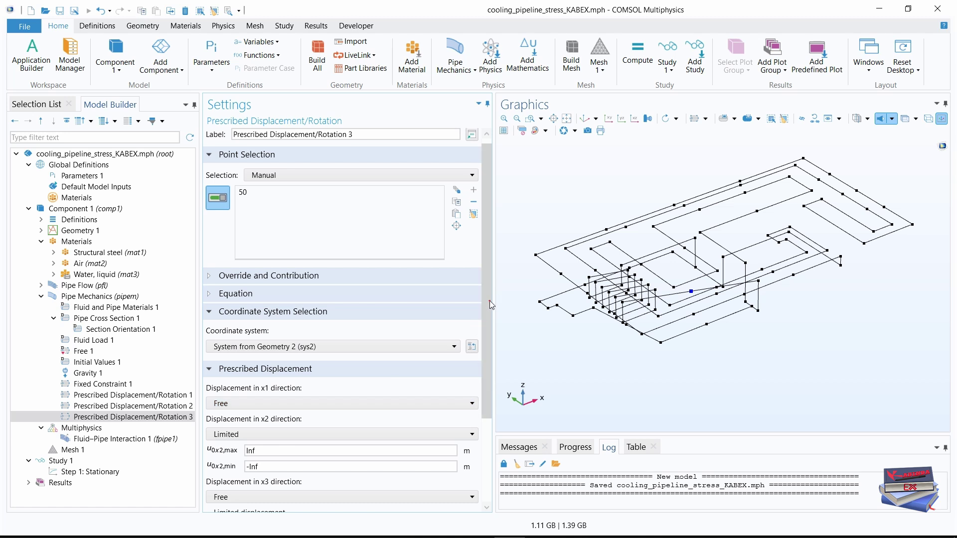
drag(488, 300, 487, 366)
click(272, 361)
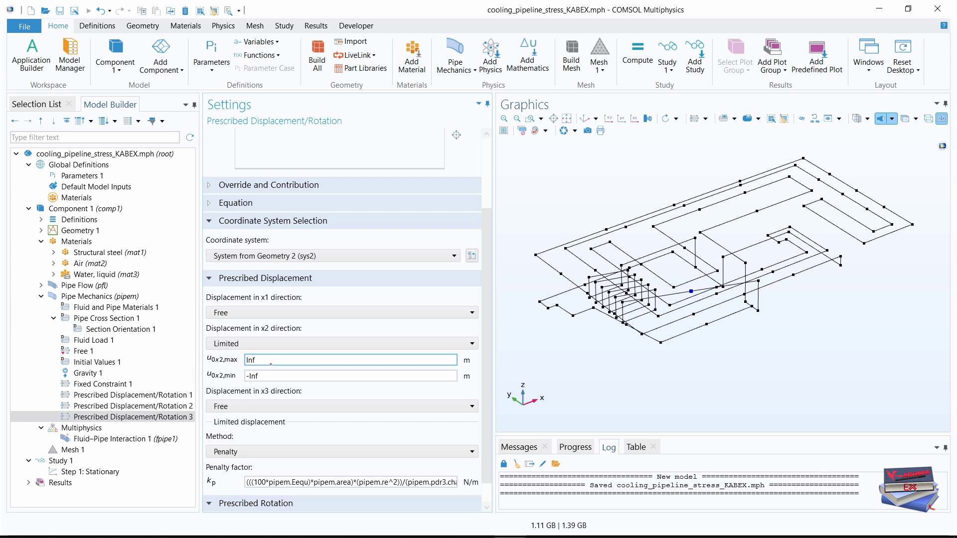
click(269, 374)
click(272, 361)
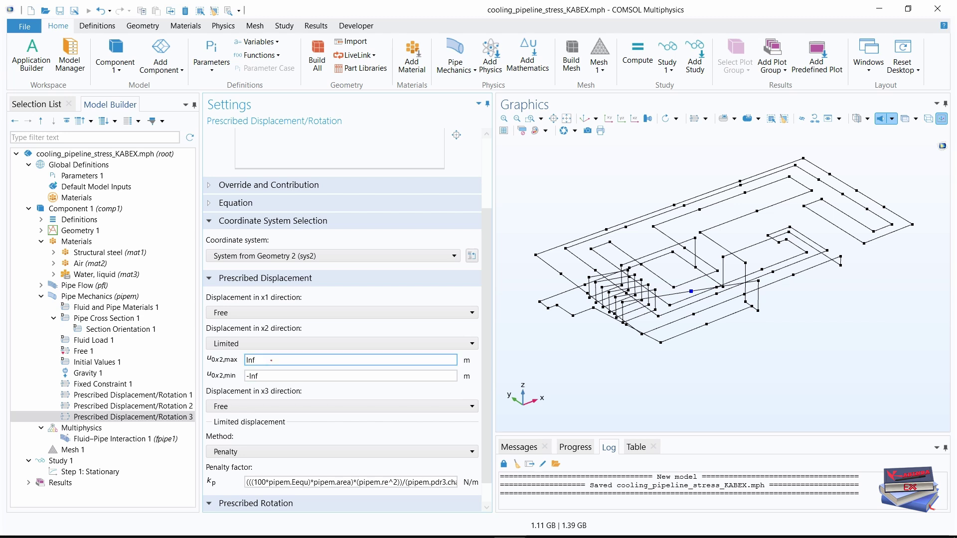
double_click(250, 360)
text(0)
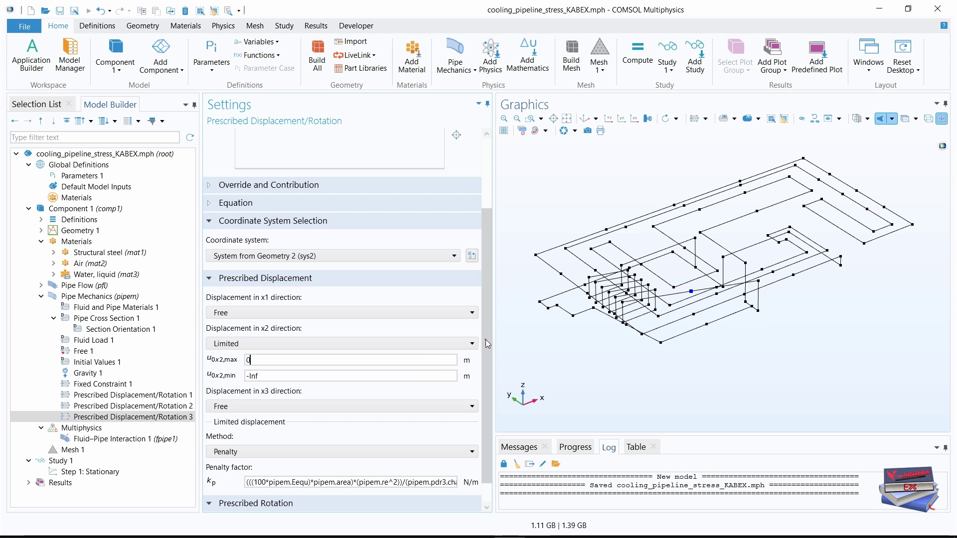
Limit the condition's displacement in the x3 direction to a maximum of 0.01 m and a minimum of -0.01 m.
drag(488, 349, 490, 369)
click(299, 381)
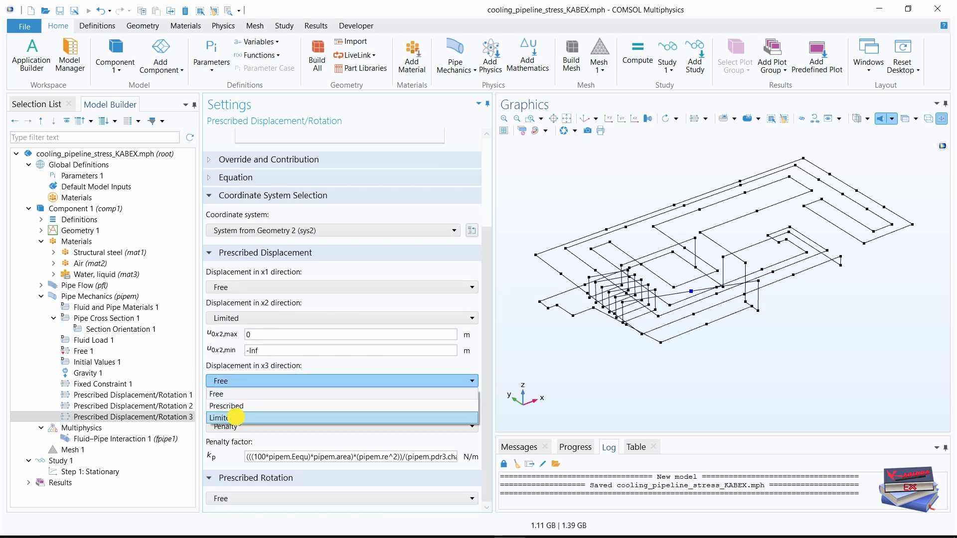
click(234, 418)
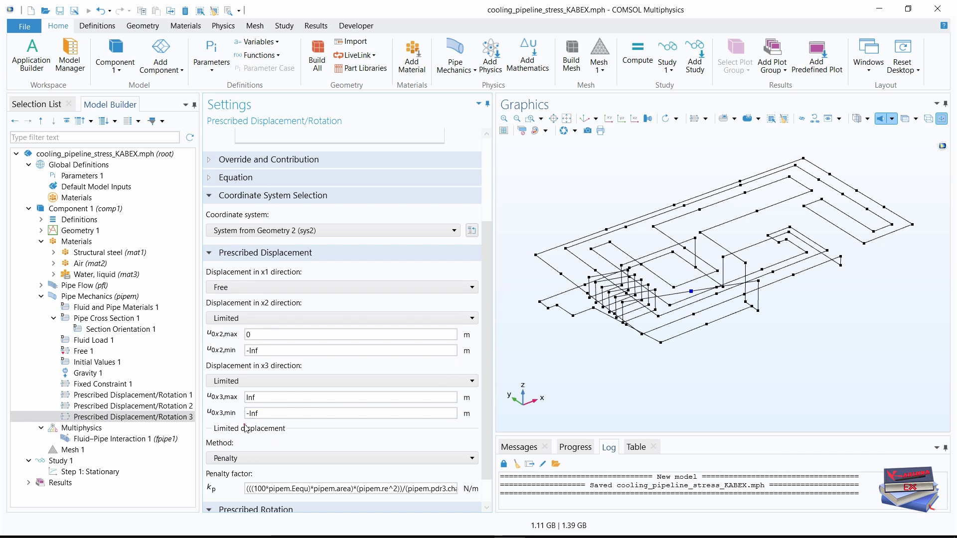
click(263, 399)
double_click(262, 398)
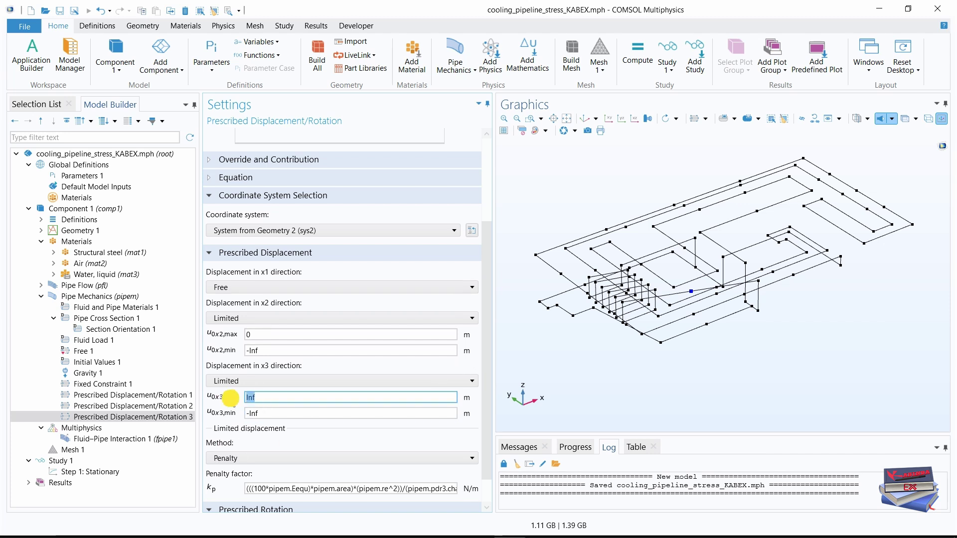
text(0.01)
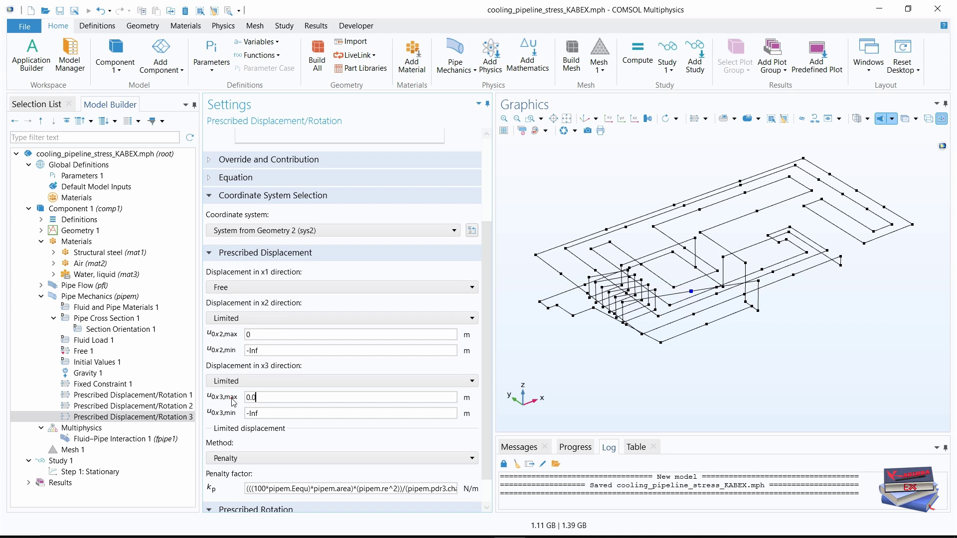
click(274, 415)
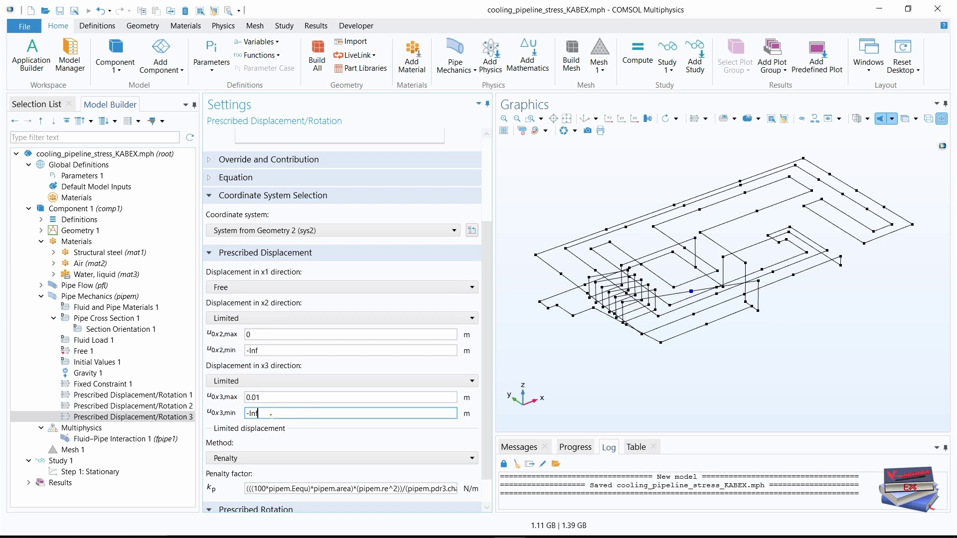
drag(272, 416, 242, 420)
text(-)
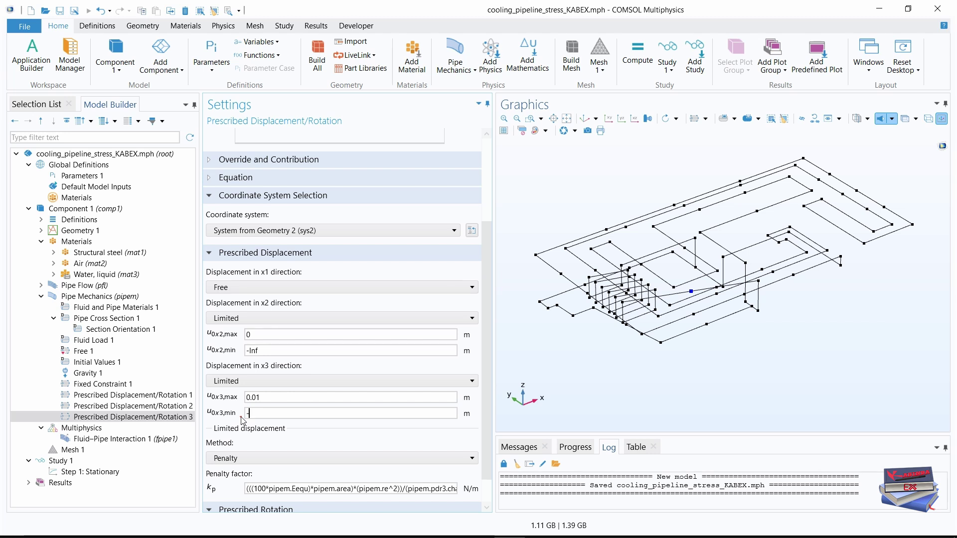
text(0.01)
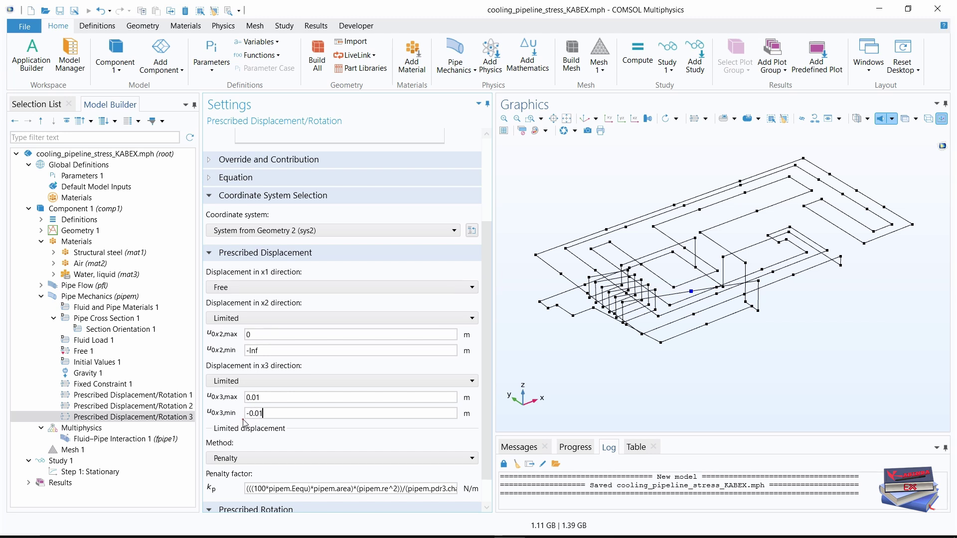
key(Return)
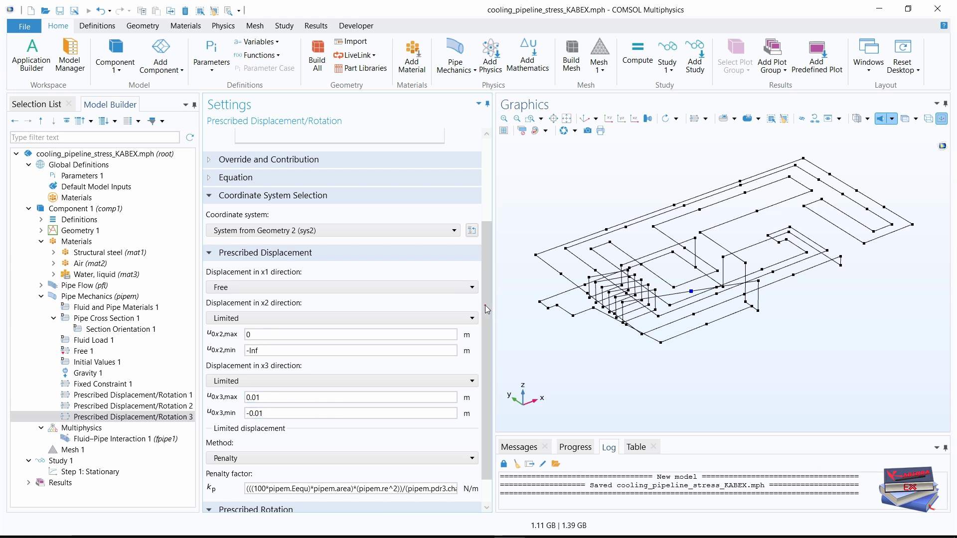
scroll(485, 319, down, 1)
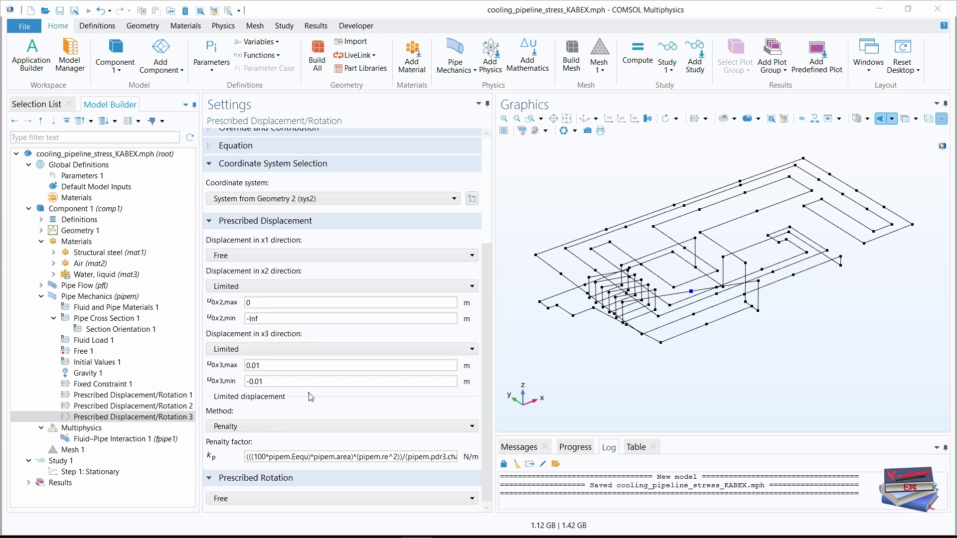
Collapse the Materials, Global Definitions and Pipe Mechanics branches, and generate the default solver for Study 1.
click(42, 242)
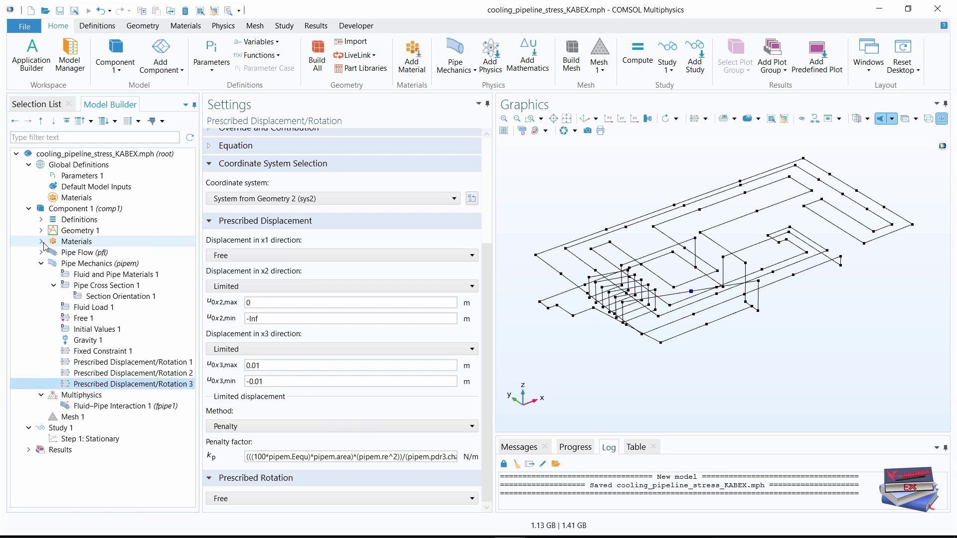
click(28, 165)
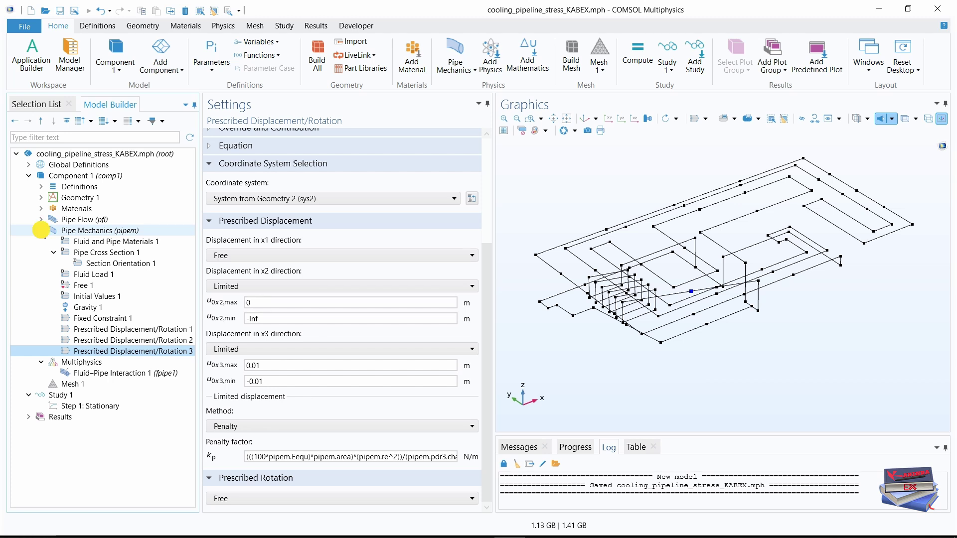
click(41, 230)
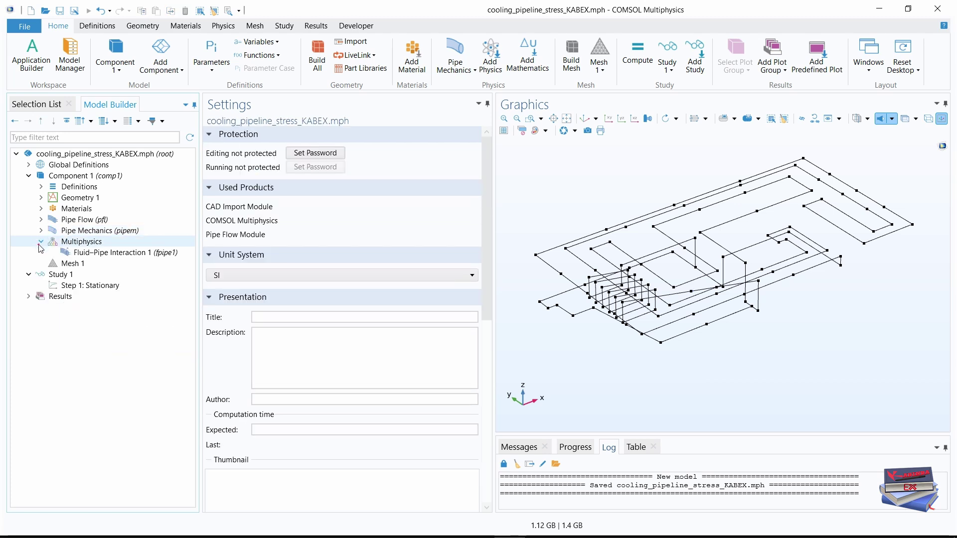
right_click(56, 279)
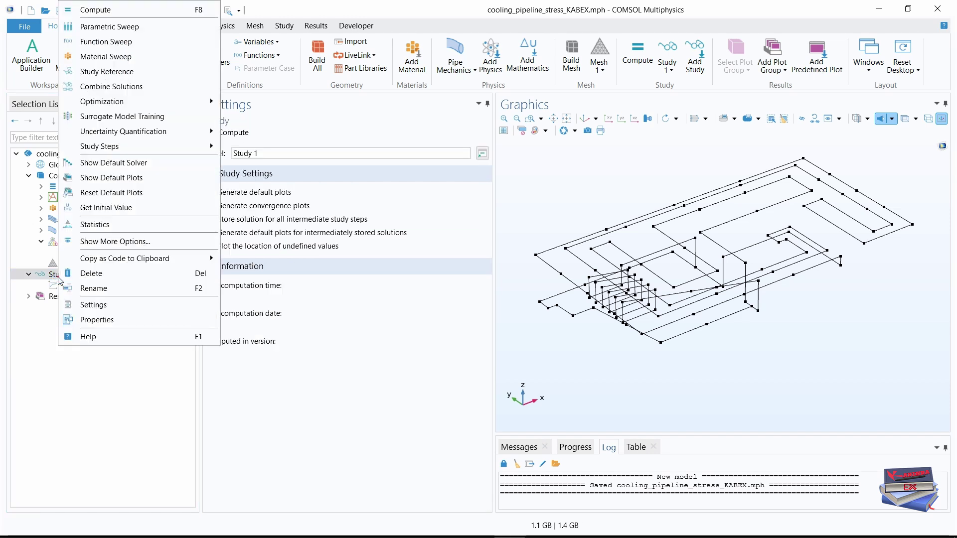
click(103, 169)
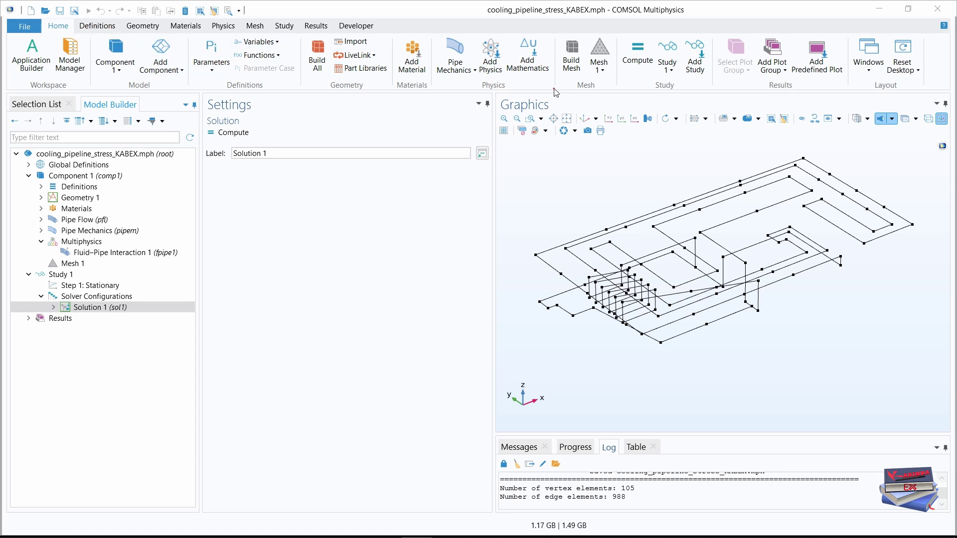
Add the Heat Transfer in Pipes (htp) physics interface to Component 1 and close the physics selection.
click(490, 65)
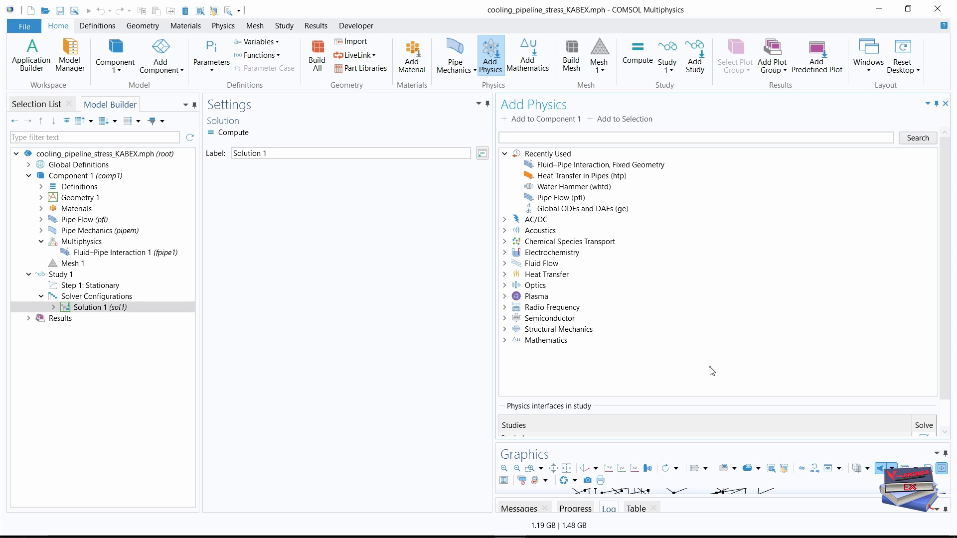
click(505, 274)
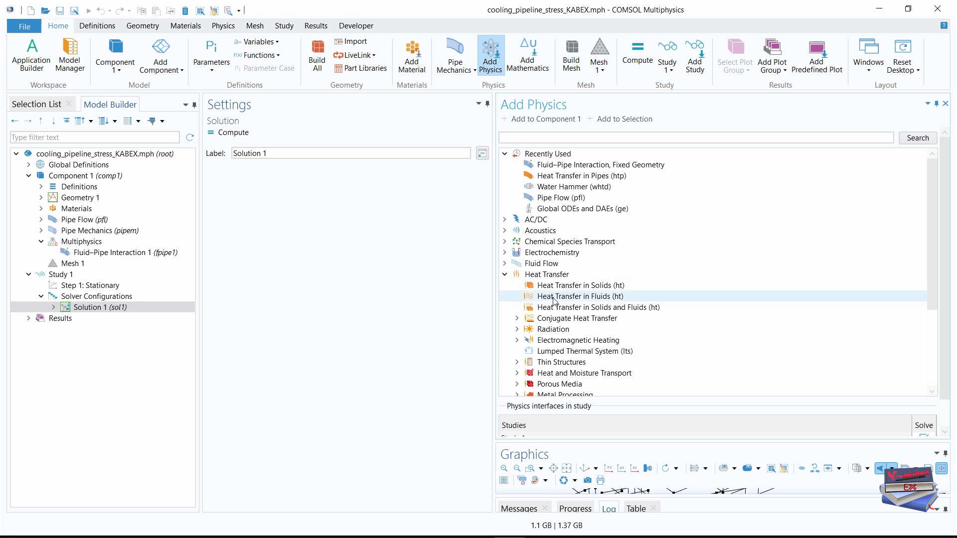
scroll(548, 325, down, 1)
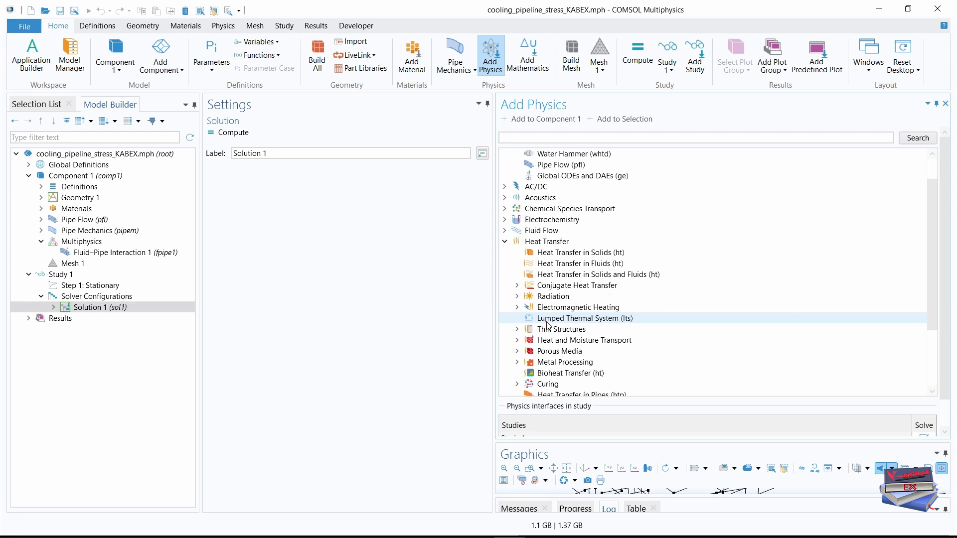
scroll(549, 325, down, 1)
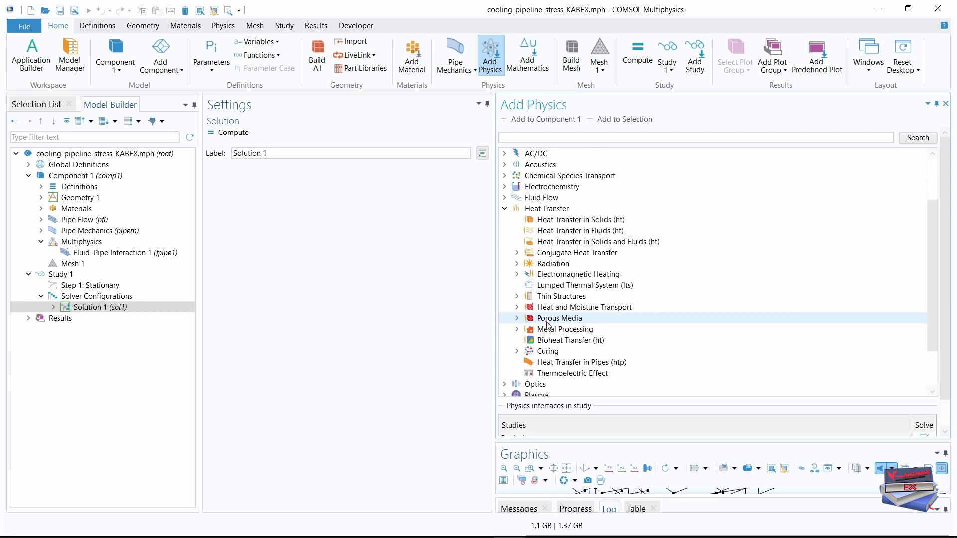
click(557, 363)
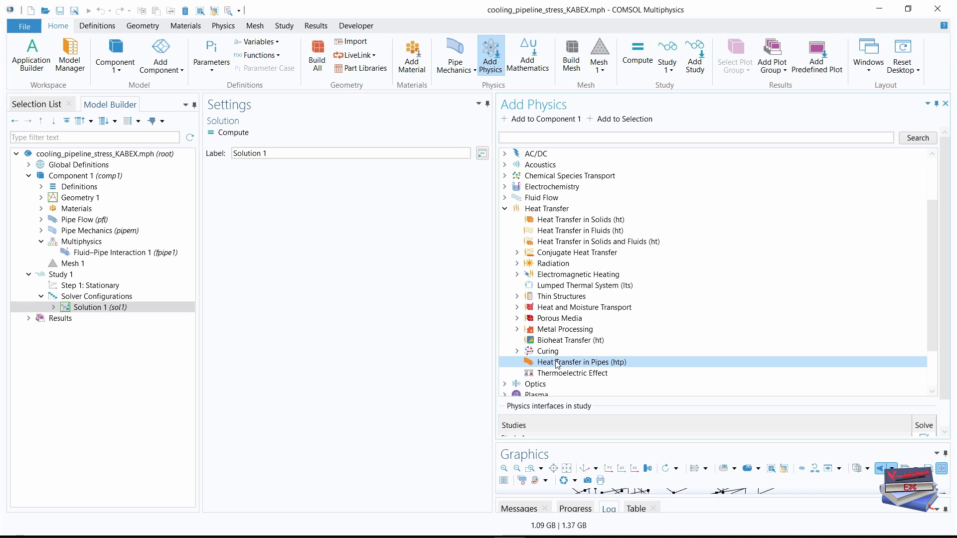
right_click(557, 364)
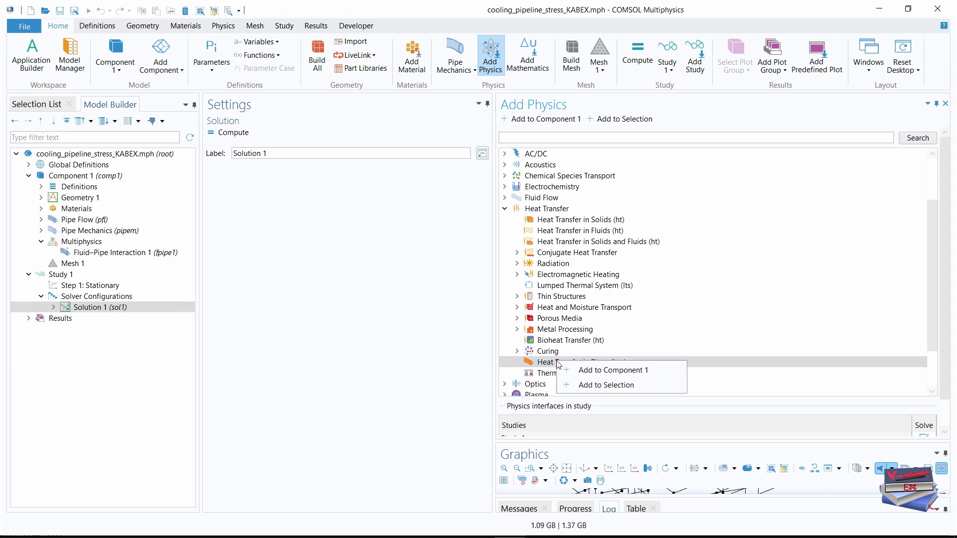
click(586, 372)
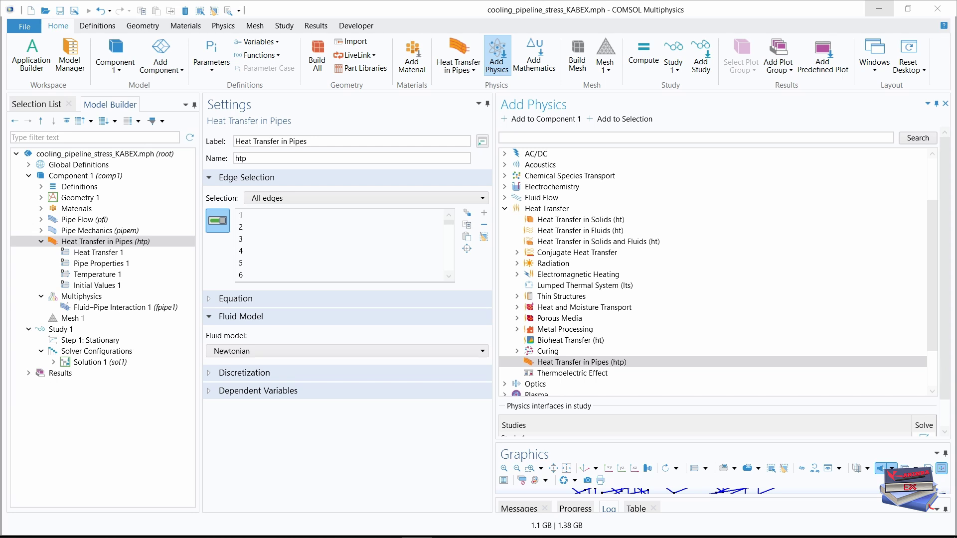
click(945, 103)
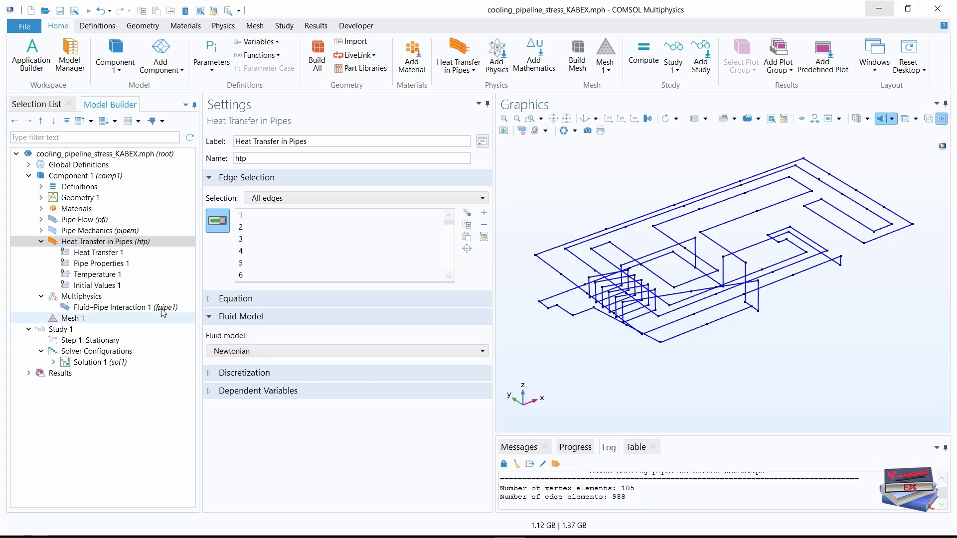
Set the tangential velocity of the Heat Transfer 1 node to Tangential velocity (pfl).
click(87, 253)
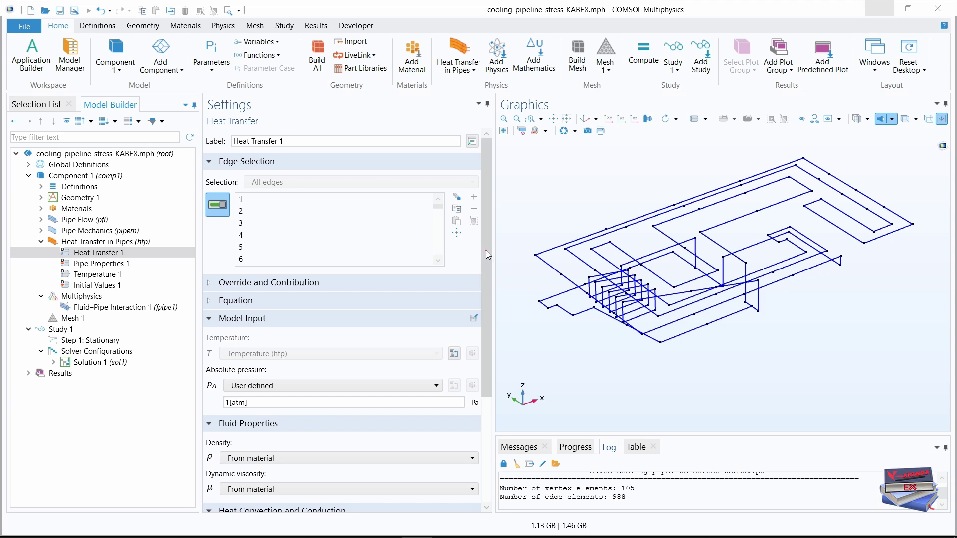
drag(486, 250, 484, 361)
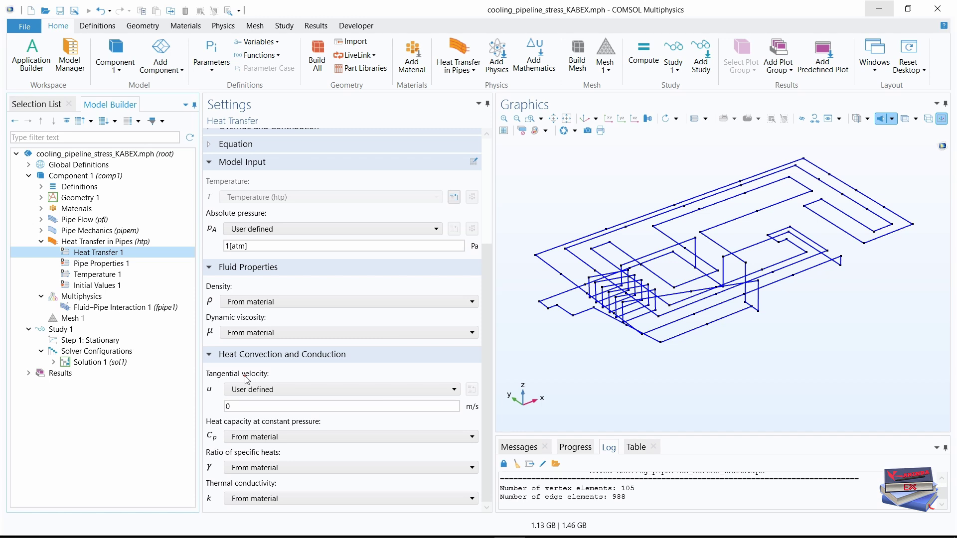
click(354, 391)
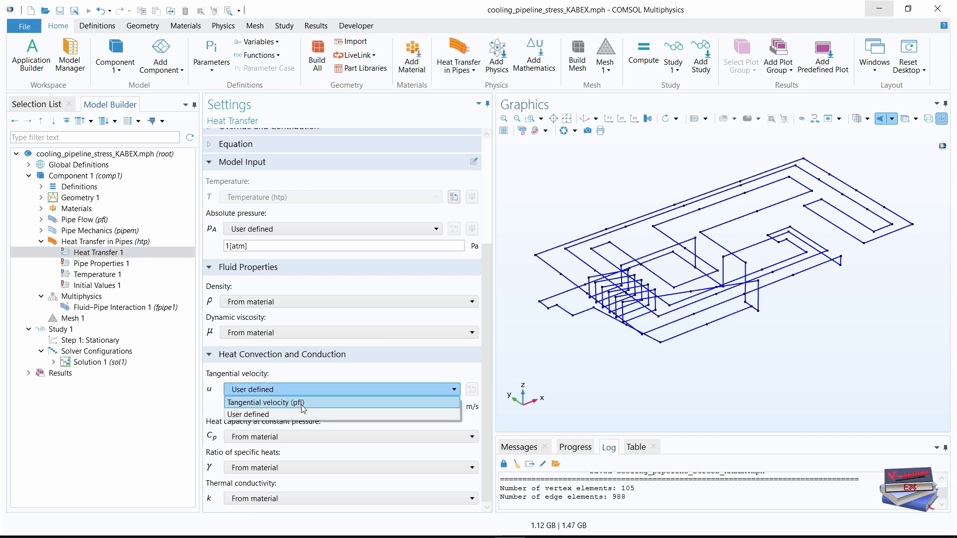
click(266, 405)
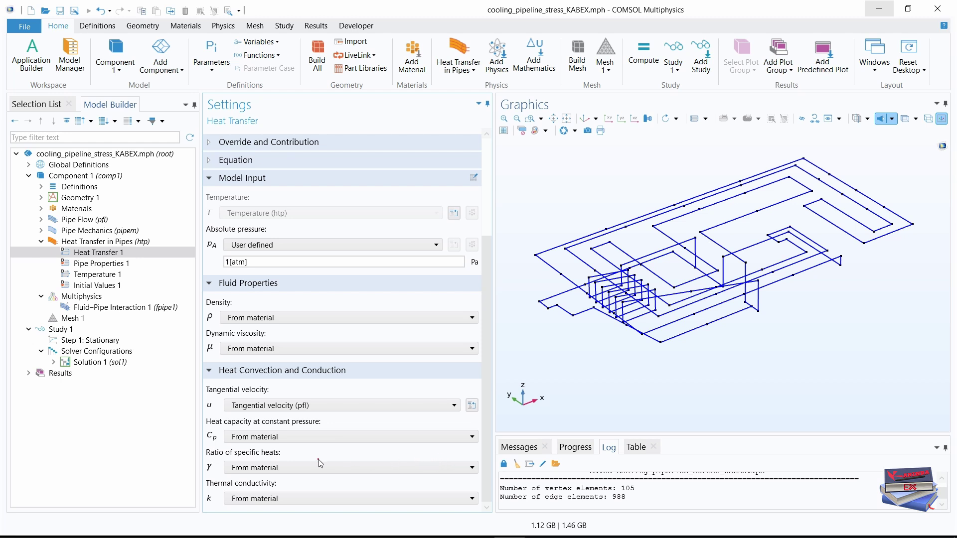
Give Pipe Properties 1 under Heat Transfer in Pipes a circular shape, inner diameter di and Commercial steel (0.046 mm) surface roughness.
click(87, 266)
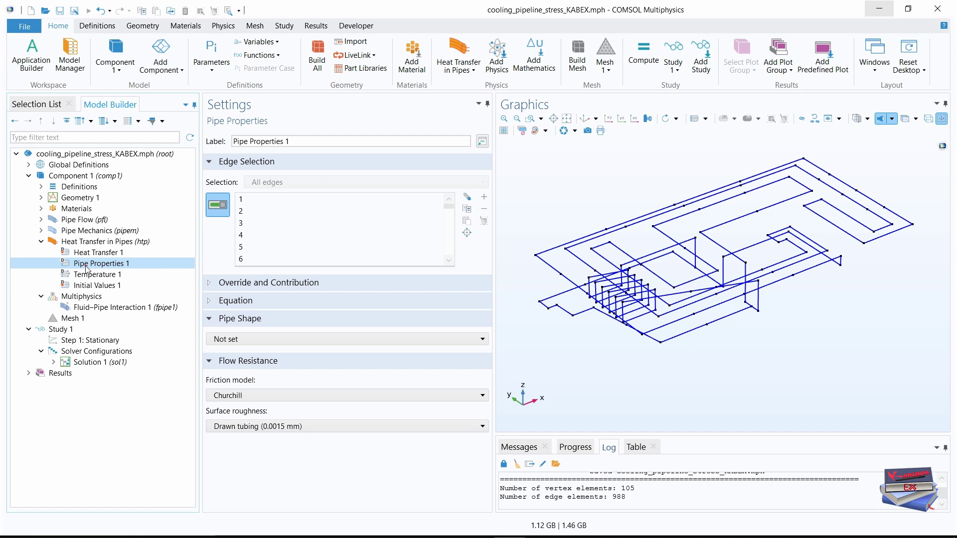
click(255, 339)
click(289, 363)
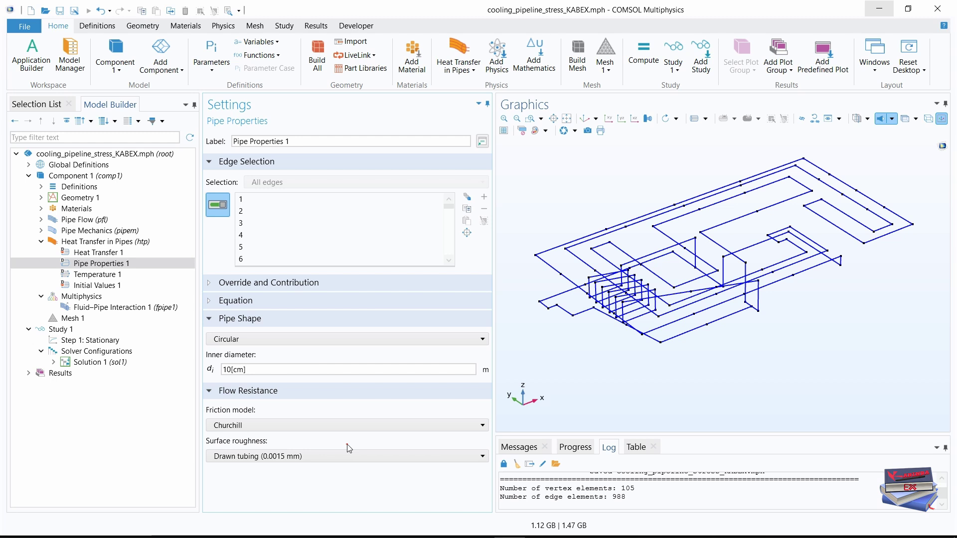
click(252, 369)
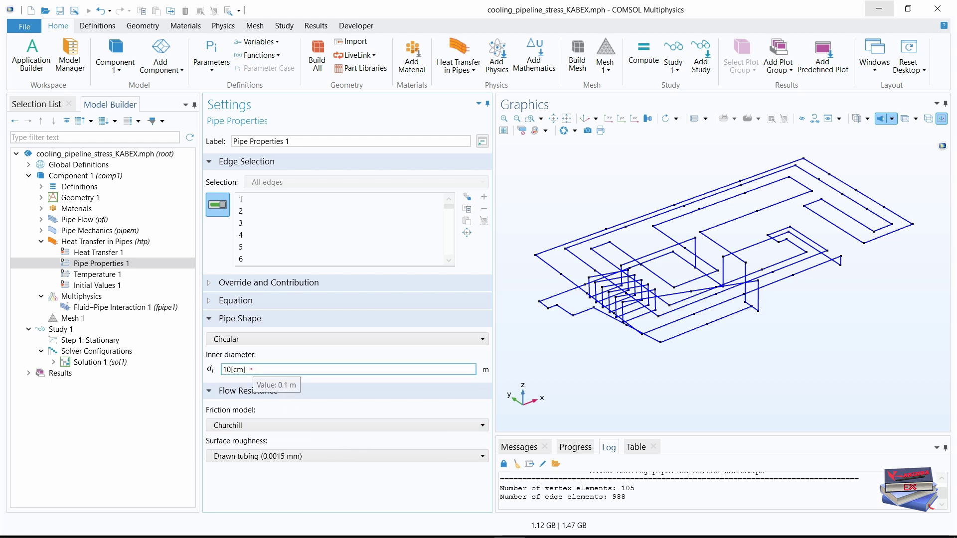
triple_click(251, 370)
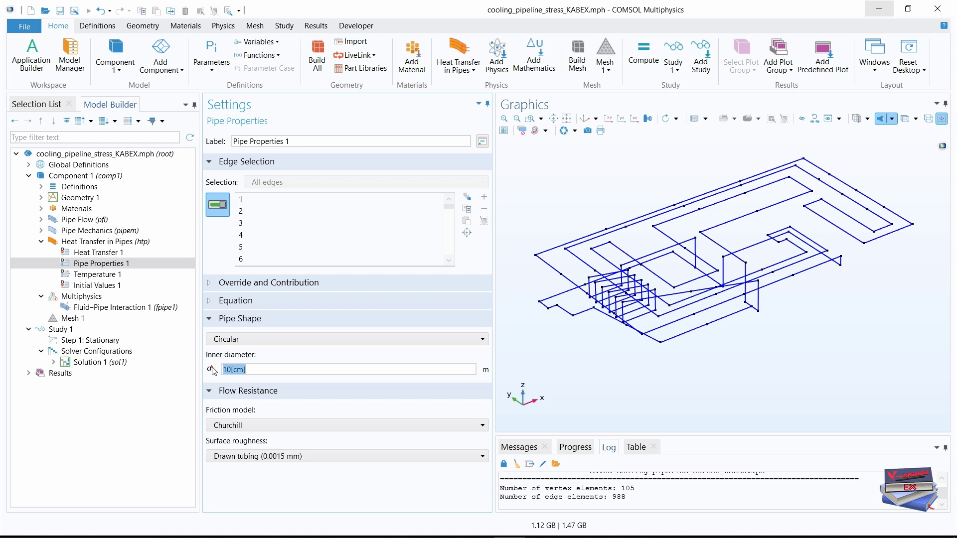
text(di)
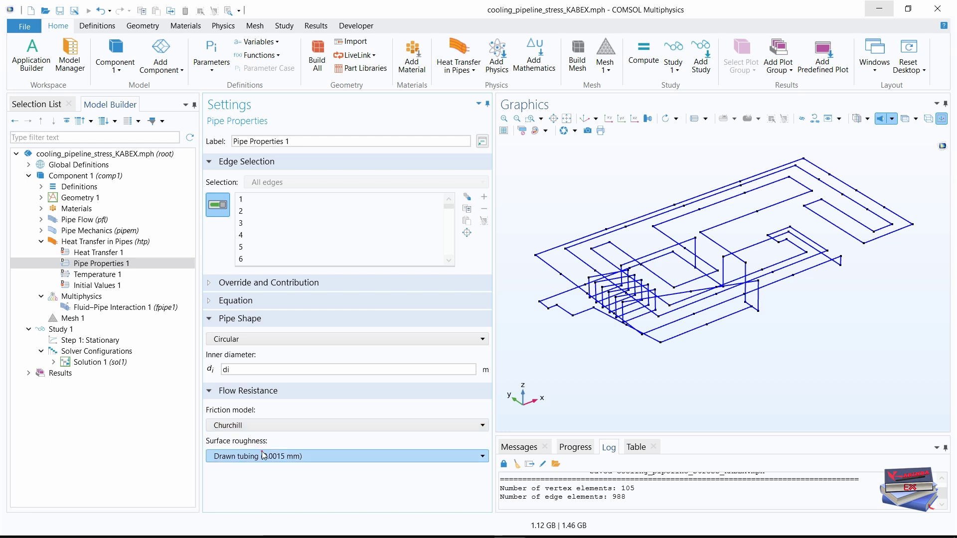
click(291, 455)
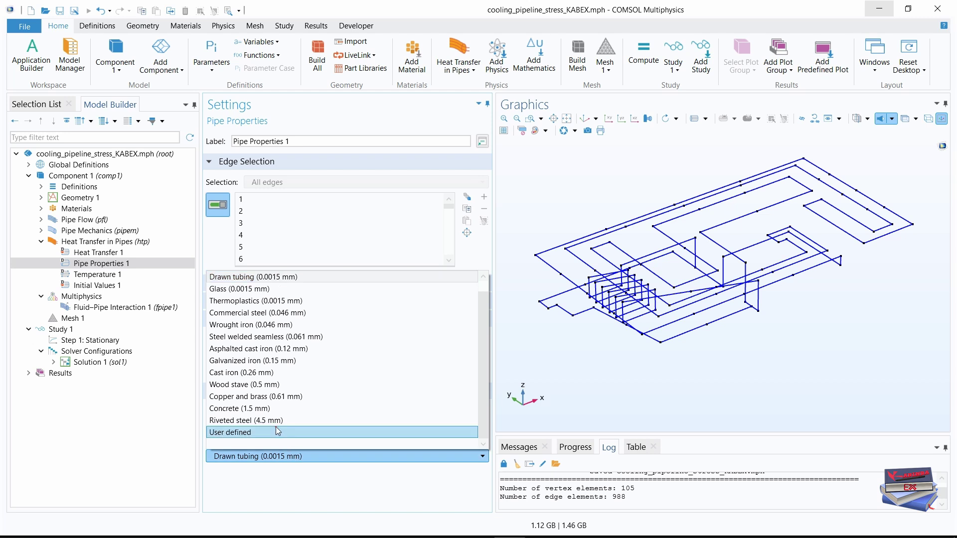
click(265, 314)
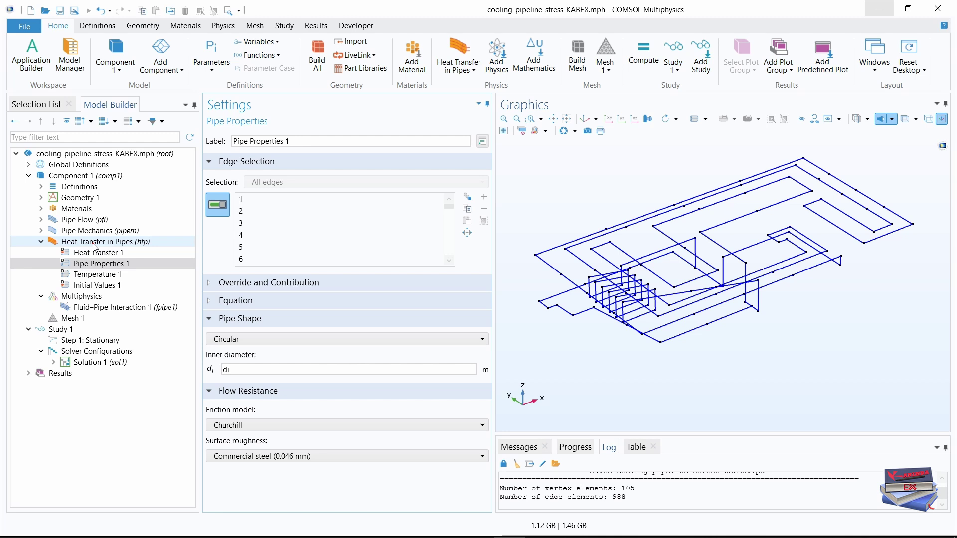
Add a Heat Source to Heat Transfer in Pipes and assign edges 12, 13, 15-29, 44-49, copied from Heat Source.txt in Notepad.
click(95, 244)
right_click(95, 244)
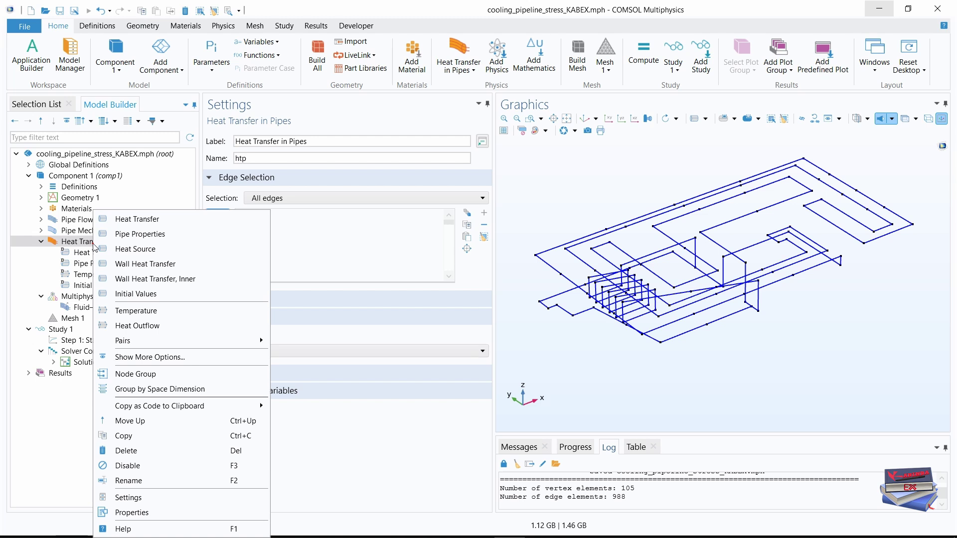
click(128, 250)
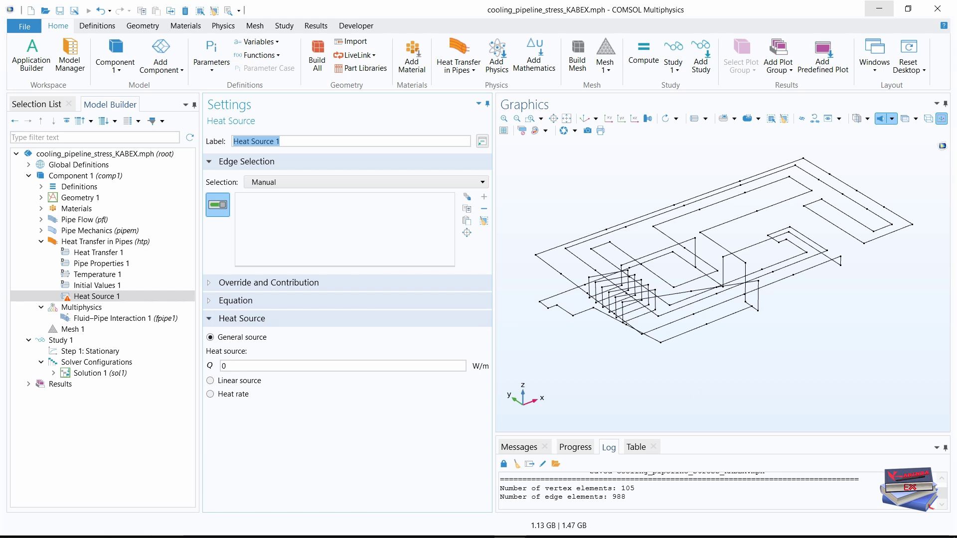
click(467, 220)
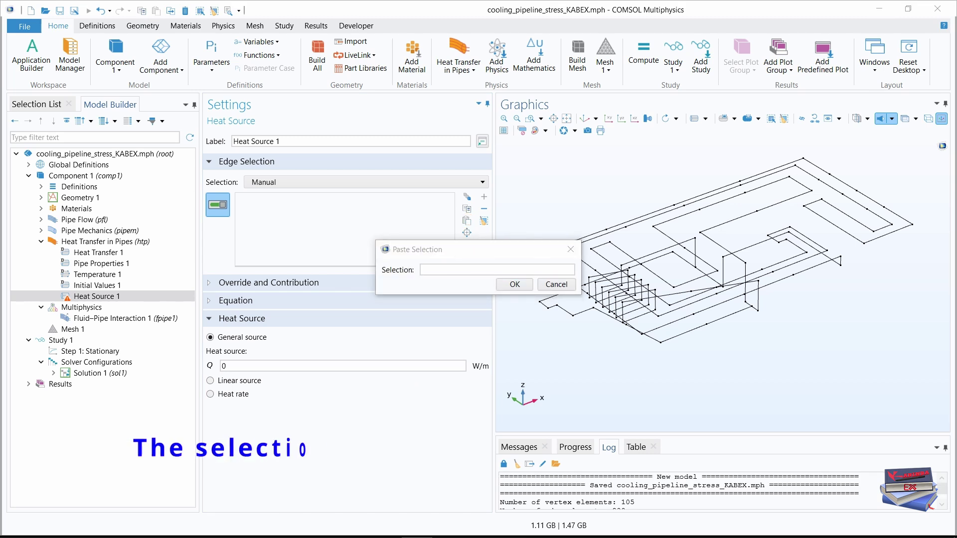
key(alt+Tab)
drag(701, 291, 638, 322)
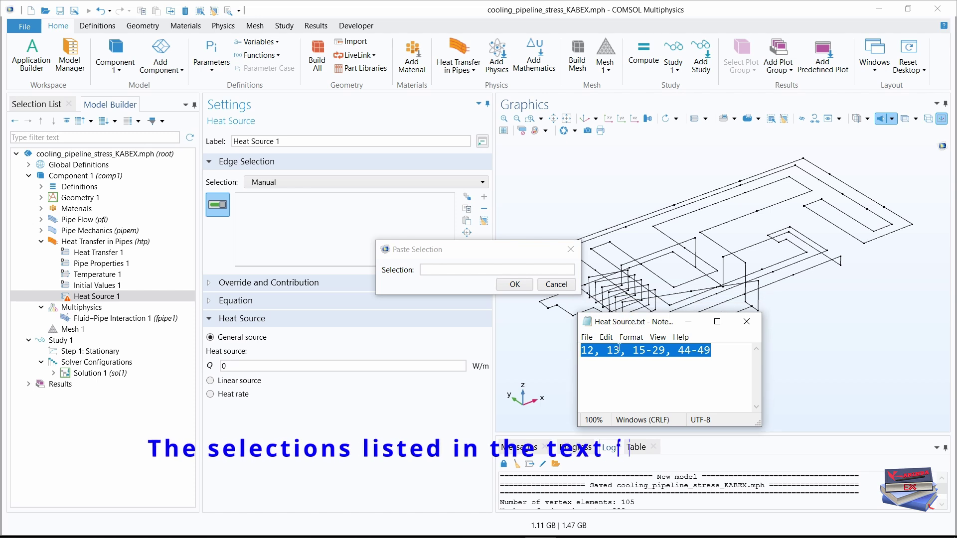
key(ctrl+a)
key(ctrl+c)
click(441, 270)
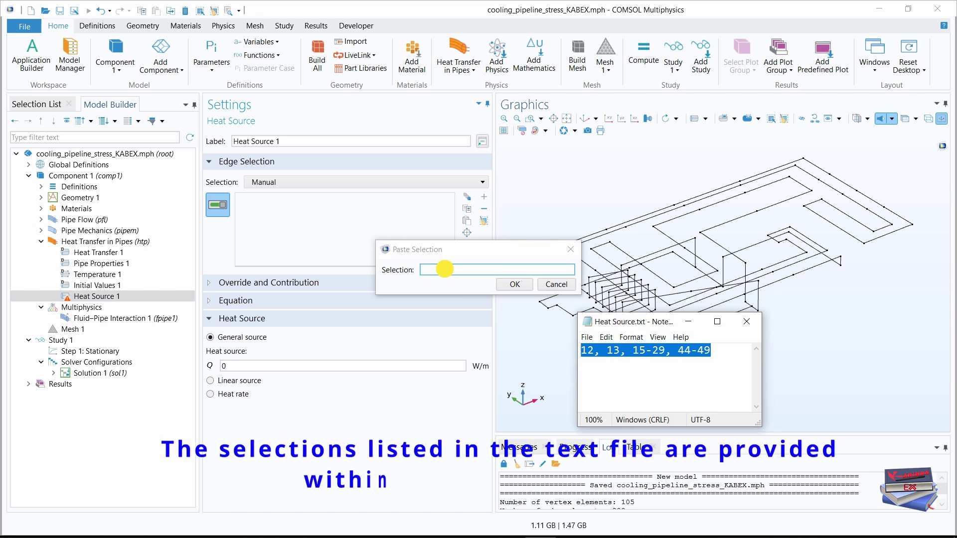
key(ctrl+v)
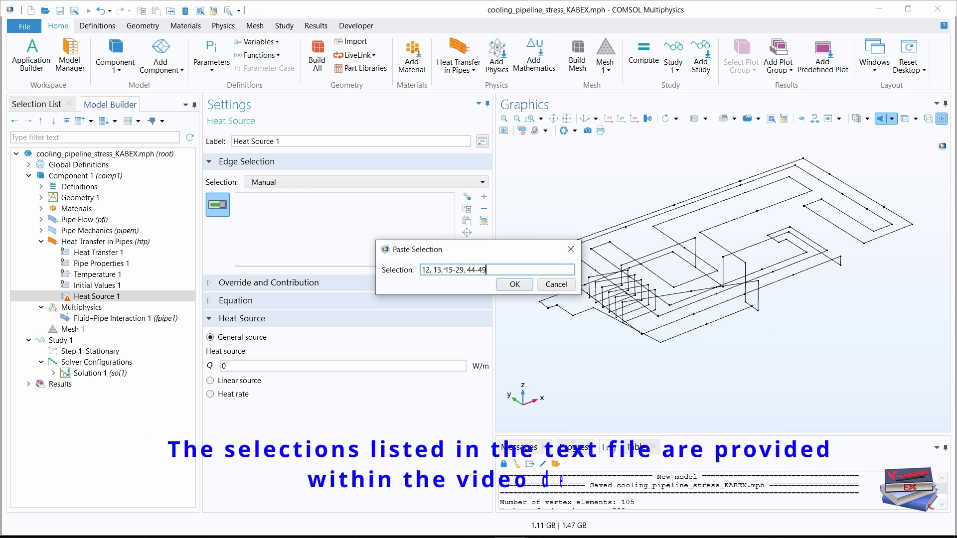
click(513, 285)
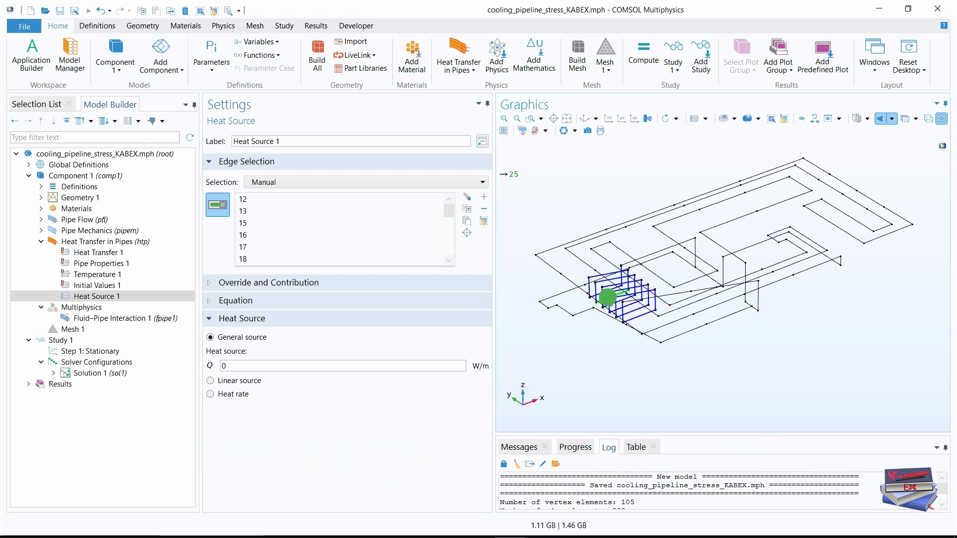
Set the general heat source value of Heat Source 1 to the parameter Q.
scroll(604, 258, up, 2)
scroll(606, 205, up, 3)
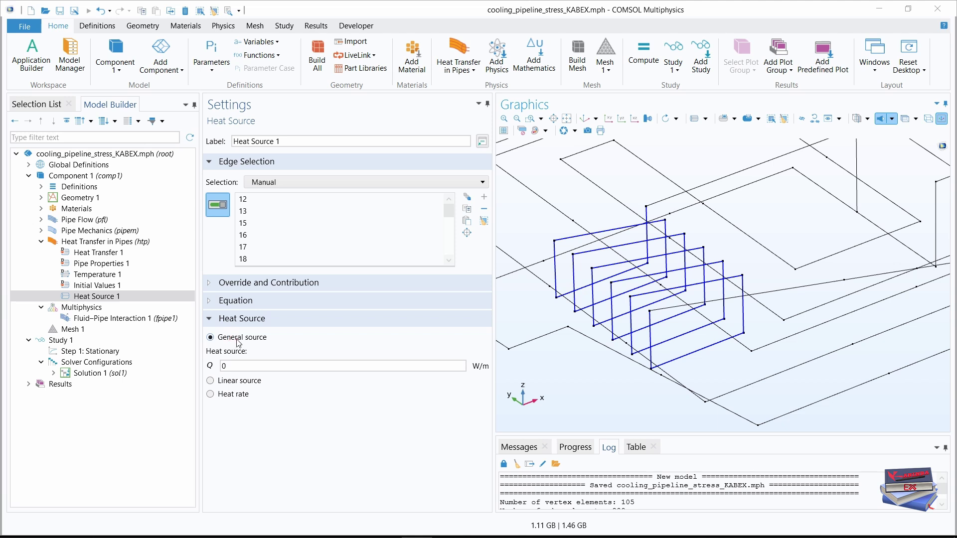
click(221, 365)
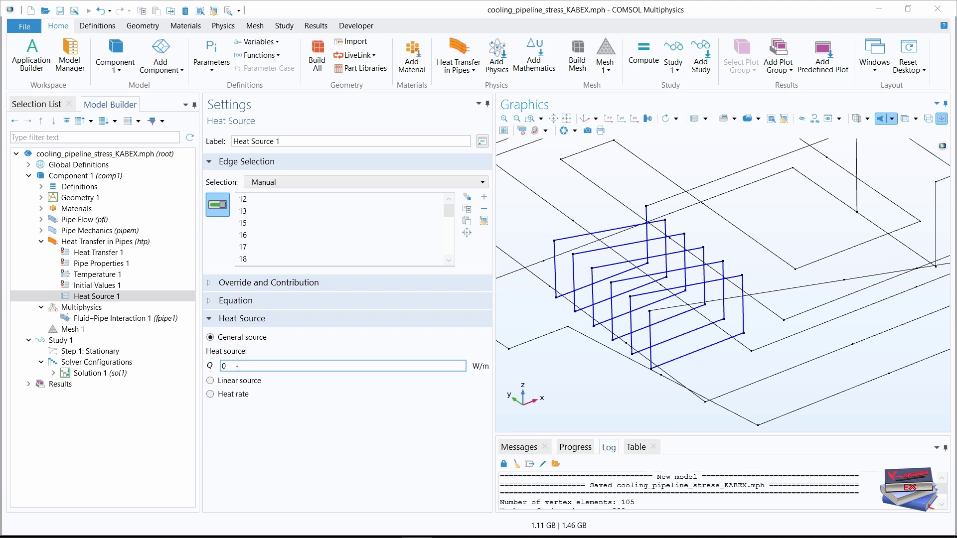
double_click(223, 366)
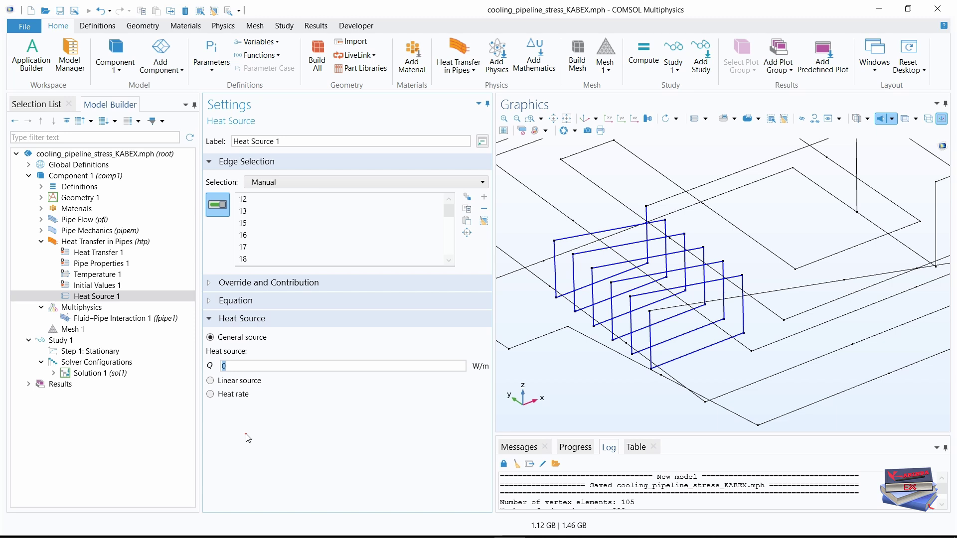
key(Caps_Lock)
text(Q)
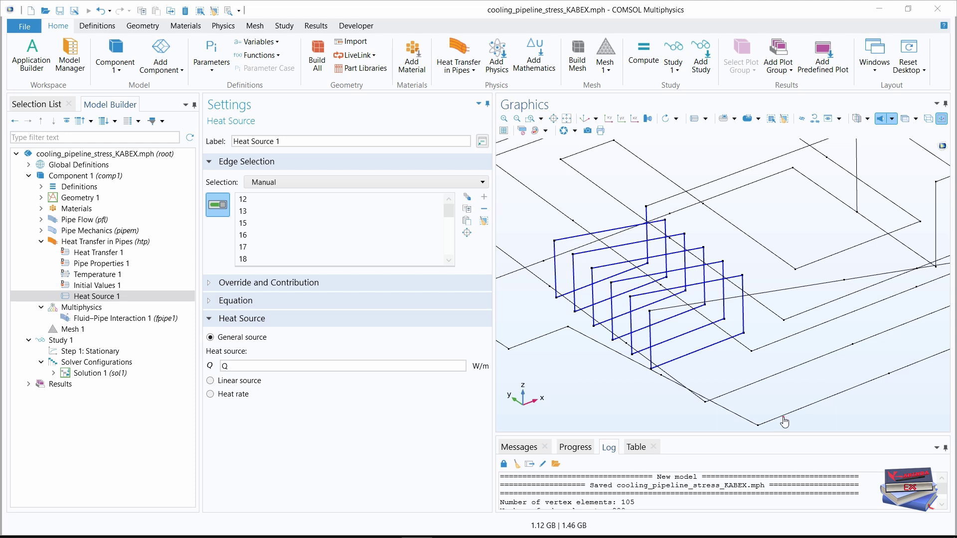
Add Wall Heat Transfer on edges 4-9, 30-34, 39-43, 51-54, 56, 59-64, 69, 73, 76-87, 90-106 from Wall Heat Transfer.txt.
click(72, 242)
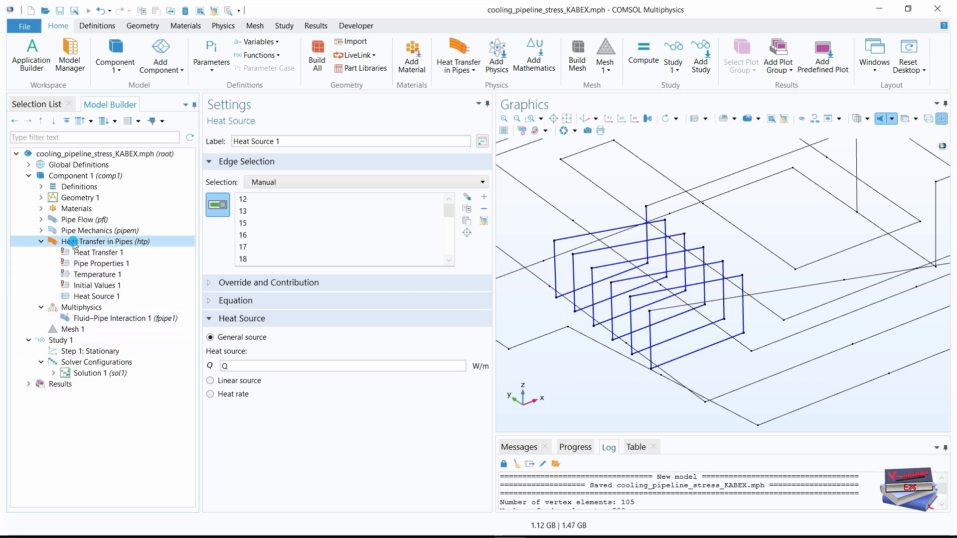
right_click(74, 244)
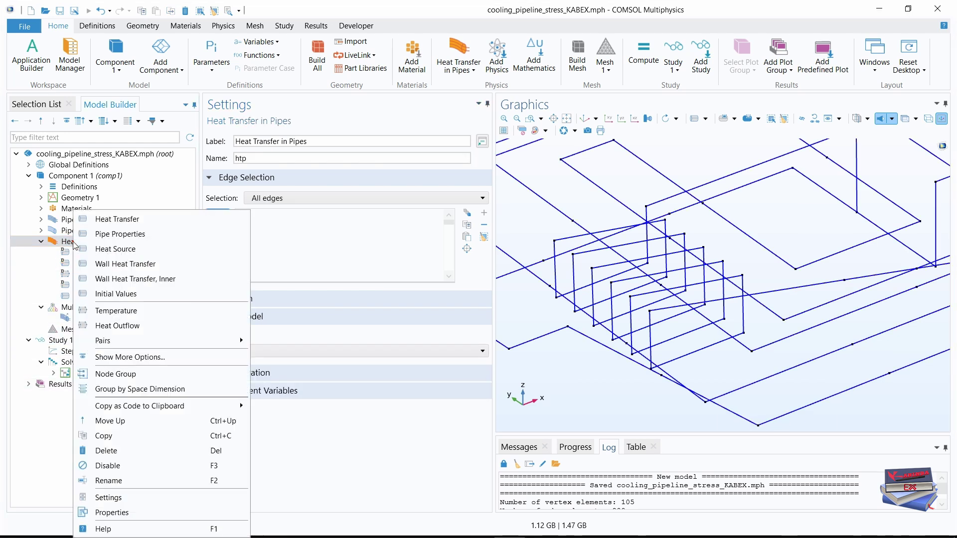
click(114, 269)
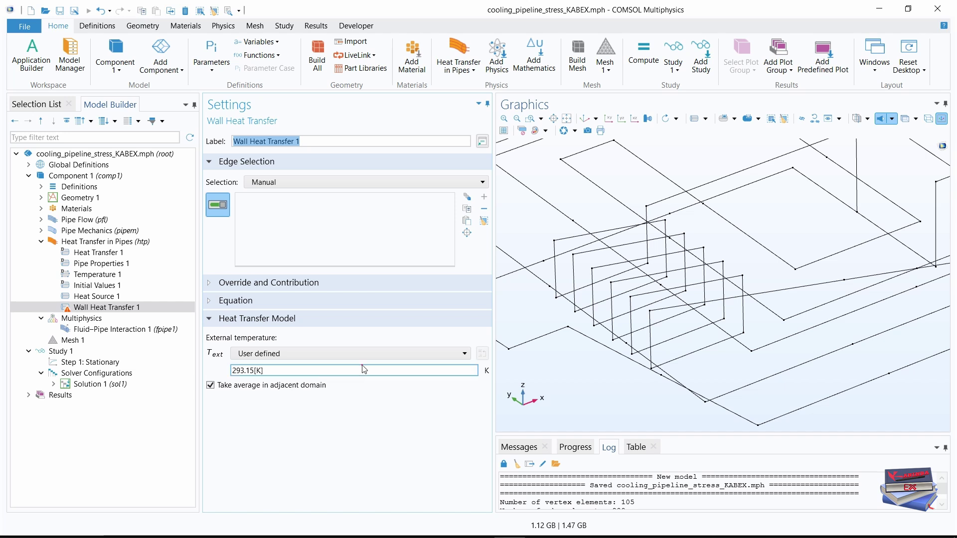
key(alt+Tab)
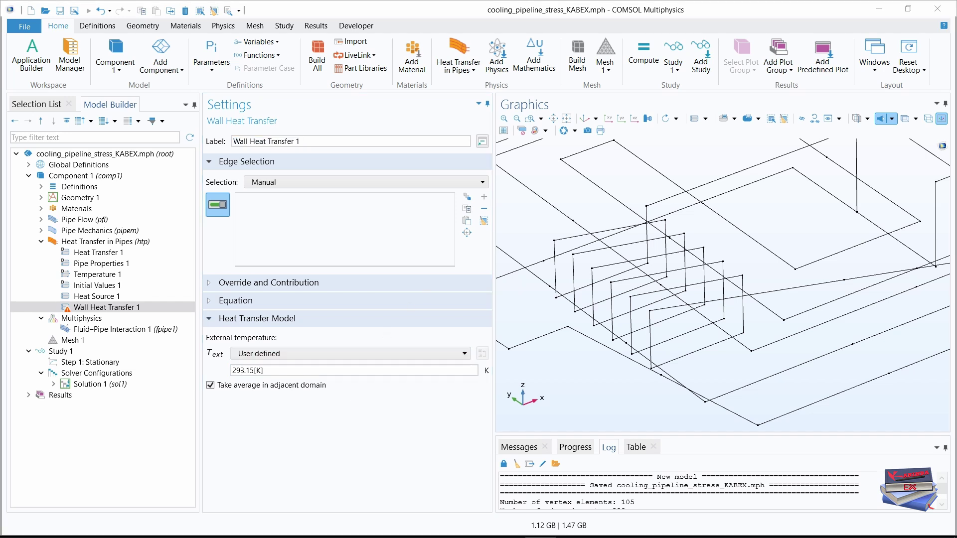
drag(577, 349, 558, 344)
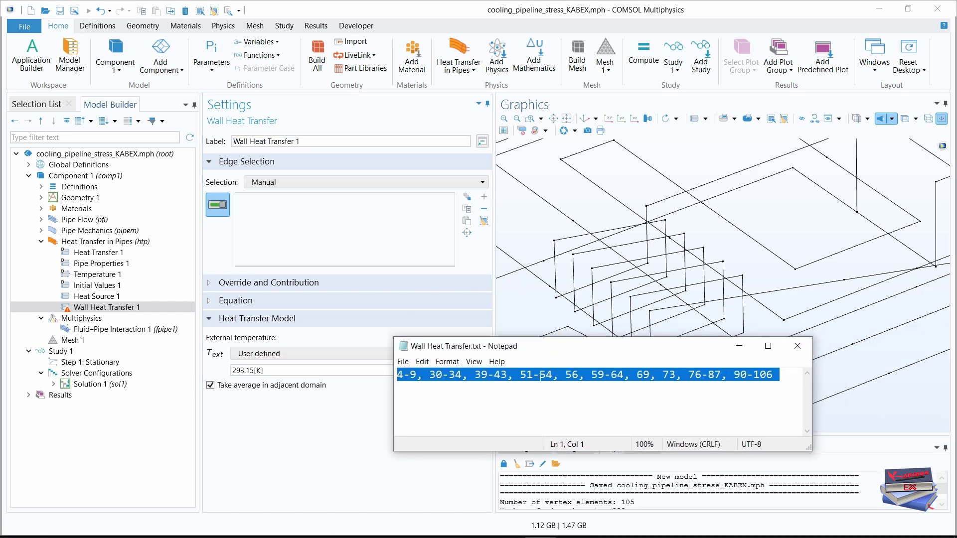
click(467, 221)
click(434, 269)
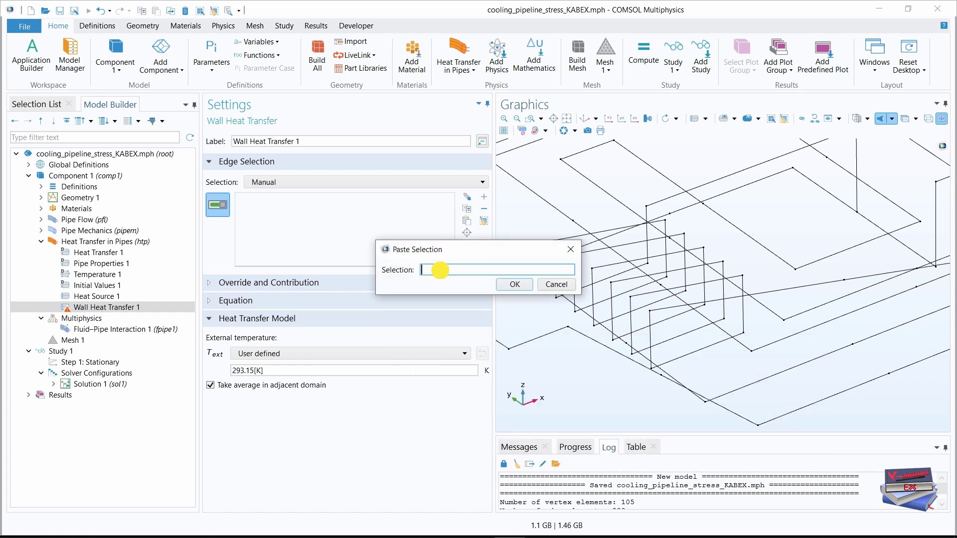
key(ctrl+v)
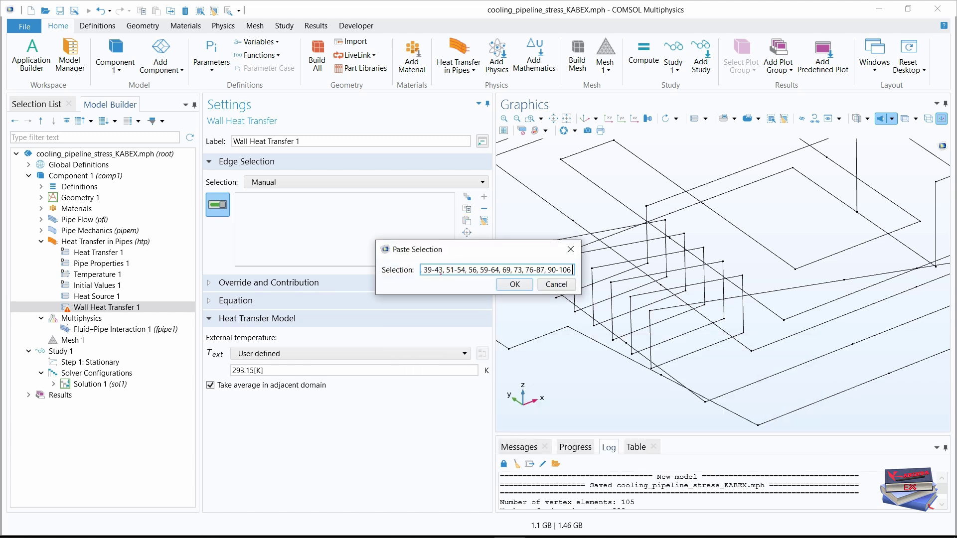
click(512, 285)
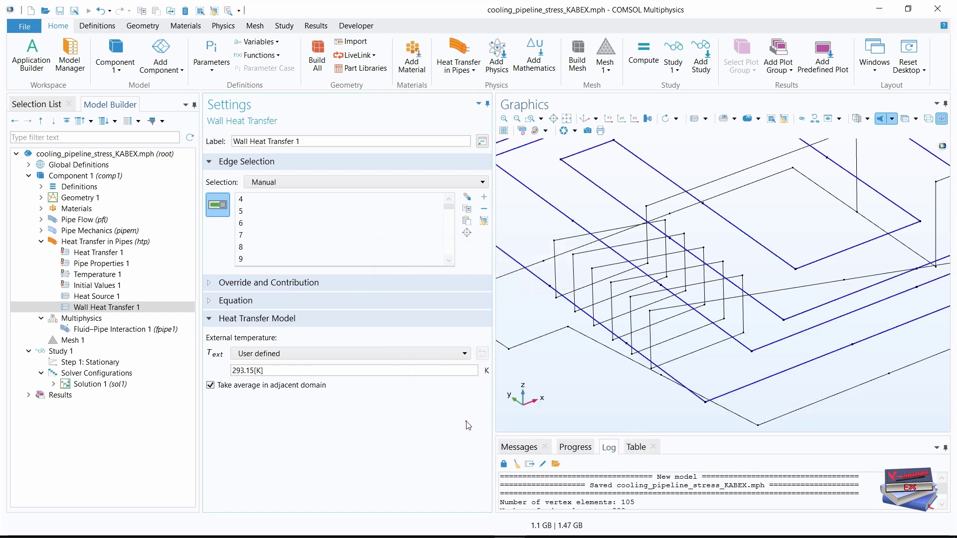
click(567, 119)
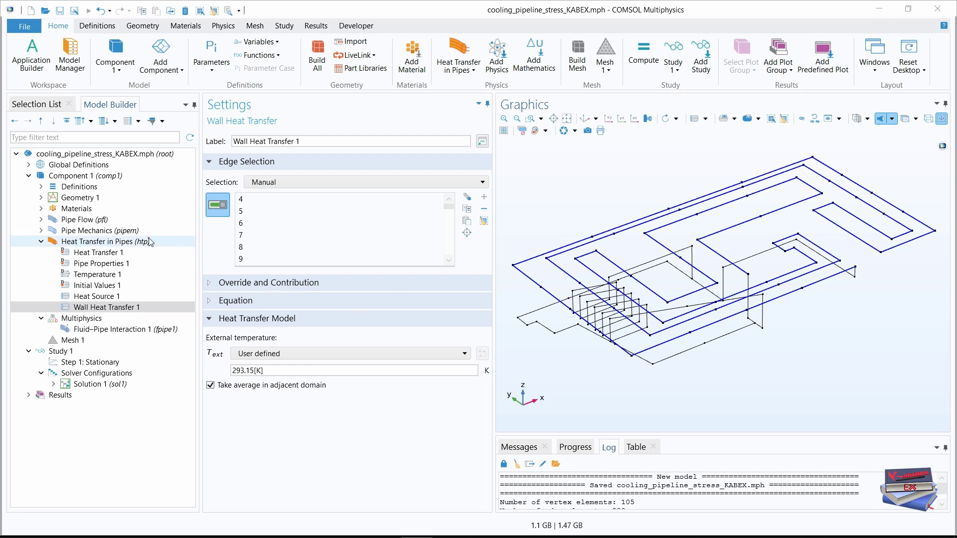
Look up the external temperature parameter in Parameters 1 and set the external temperature of Wall Heat Transfer 1 to Text.
click(28, 165)
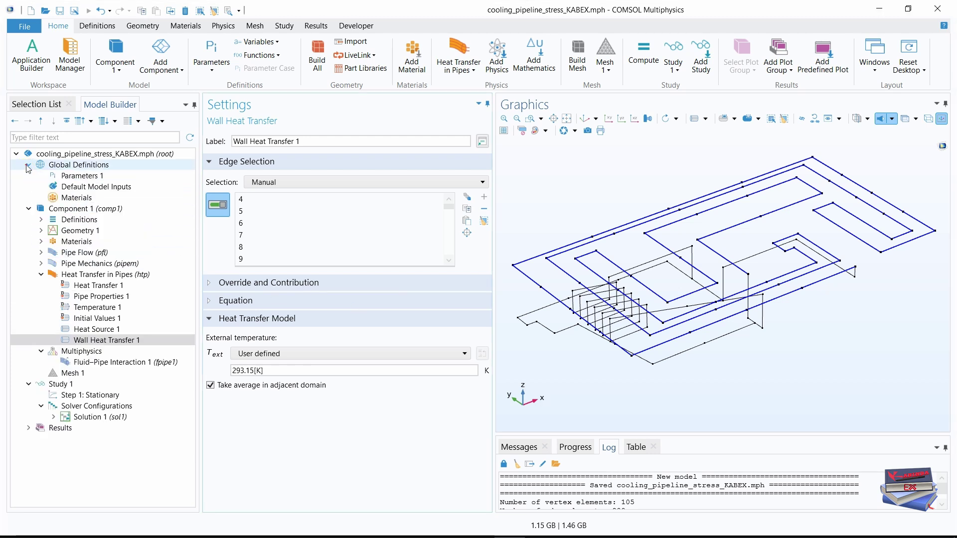
click(71, 179)
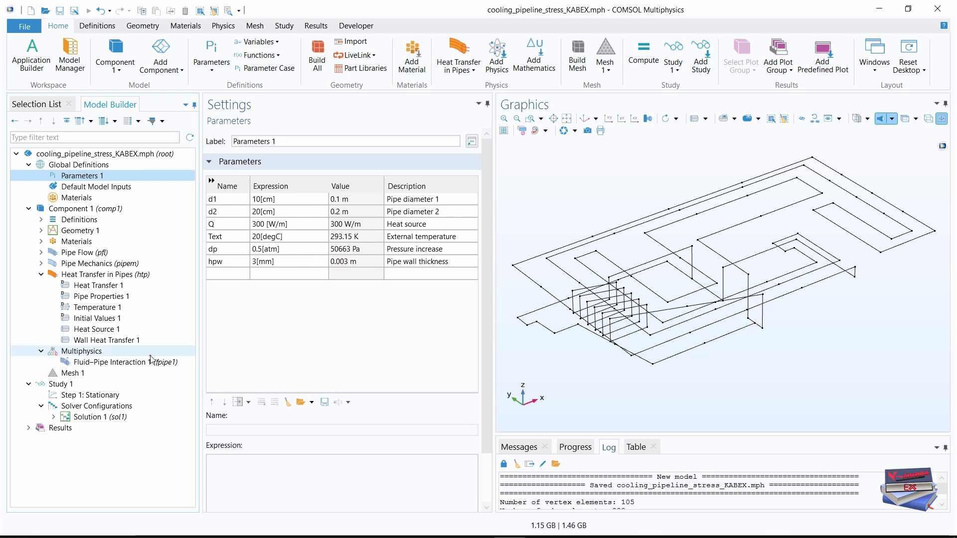
click(105, 340)
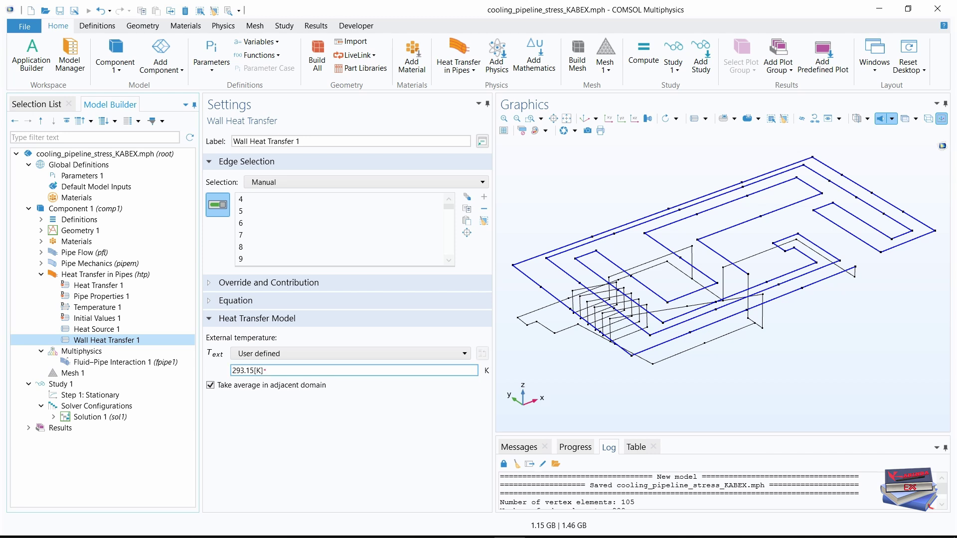
drag(264, 370, 219, 371)
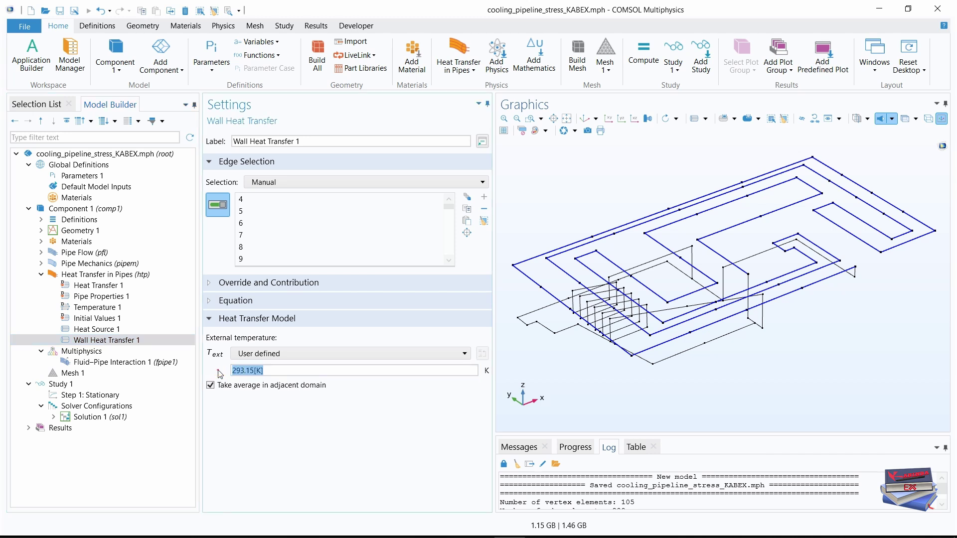
key(Caps_Lock)
text(T)
key(Caps_Lock)
text(ext)
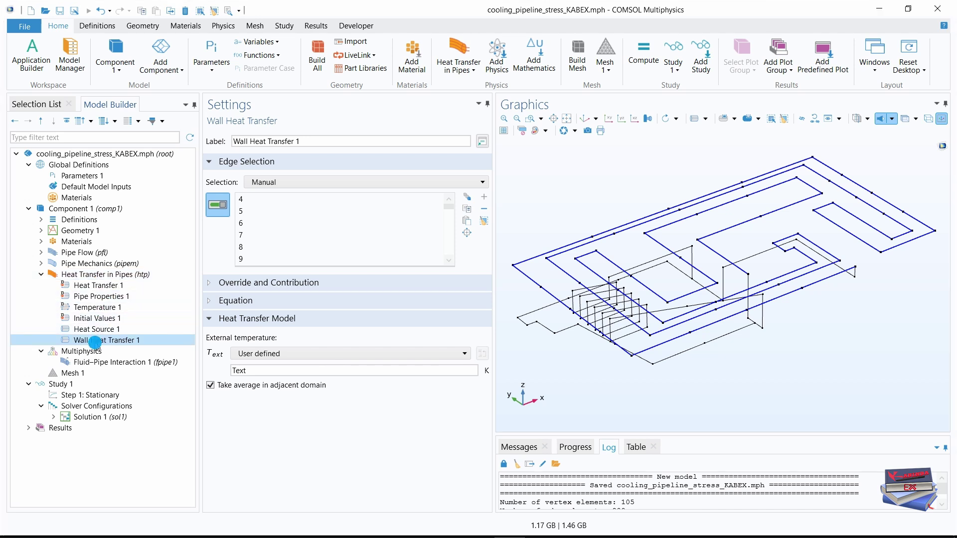
Add Internal Film Resistance and External Film Resistance subfeatures to Wall Heat Transfer 1.
right_click(95, 343)
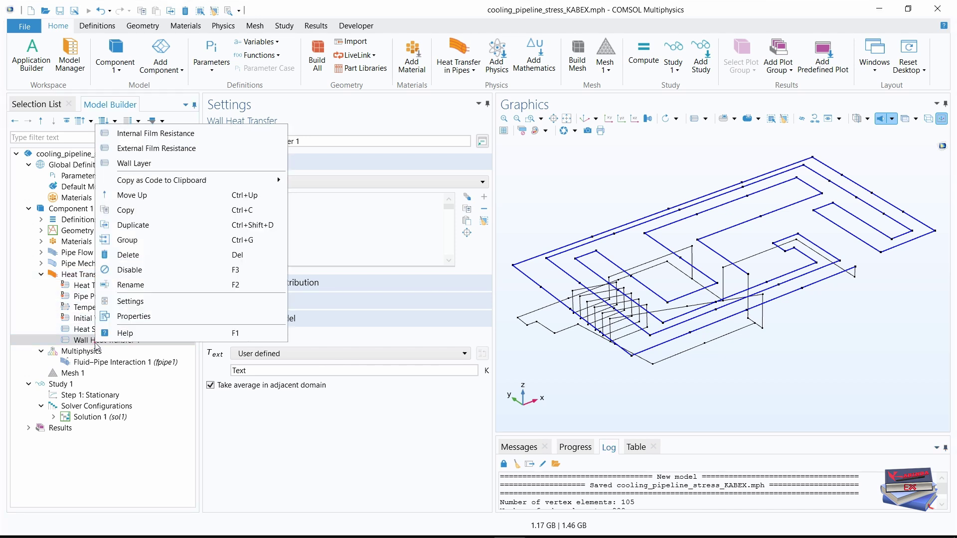
click(135, 142)
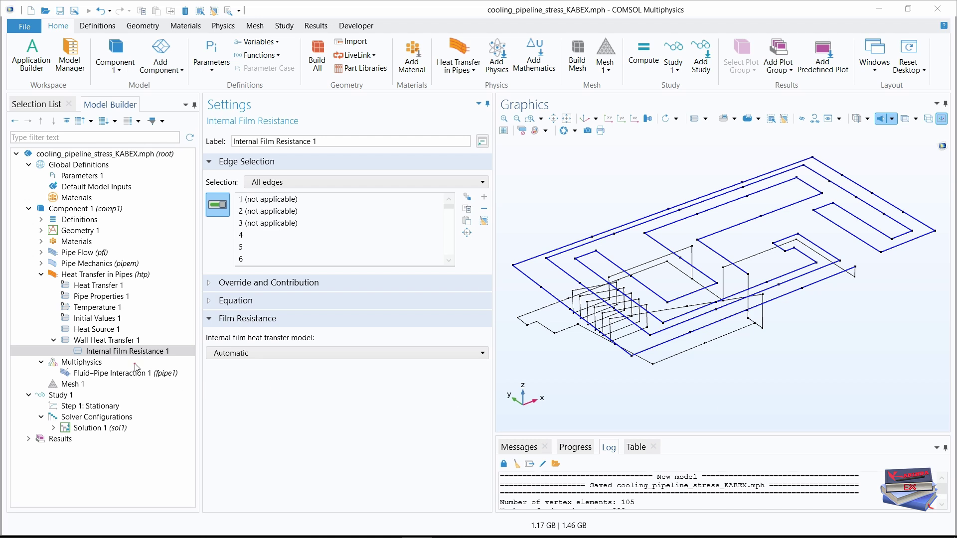
right_click(91, 341)
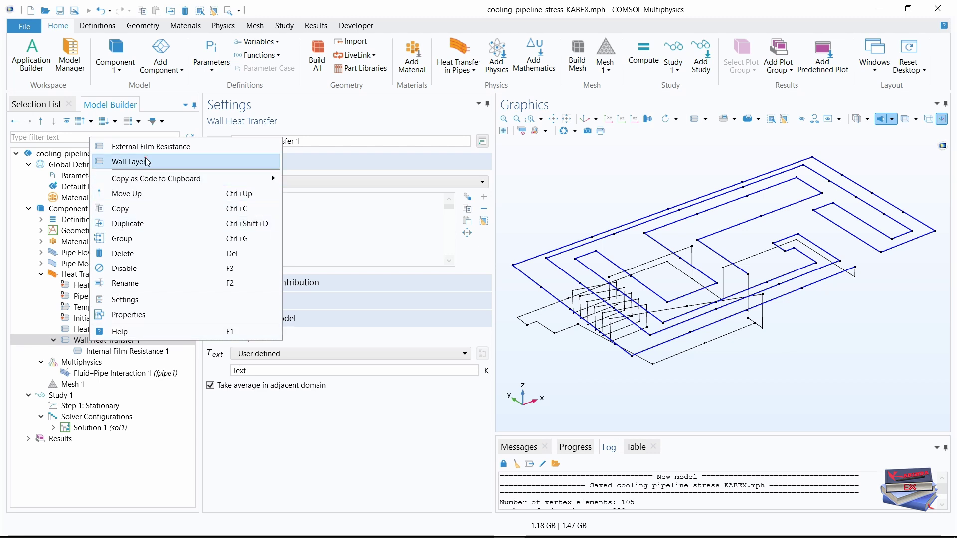
Set External Film Resistance 1 to External natural convection with Air (mat2) as the surrounding fluid.
click(254, 374)
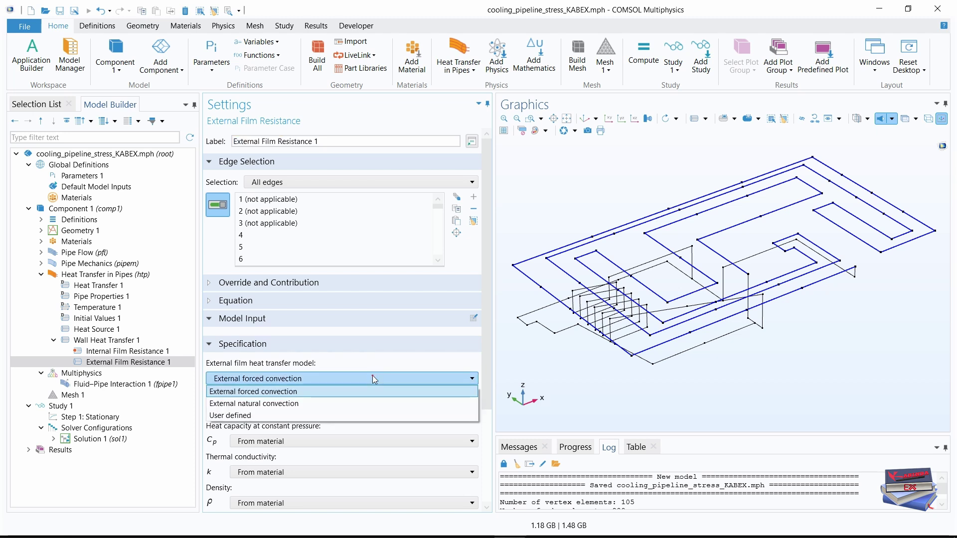
click(296, 405)
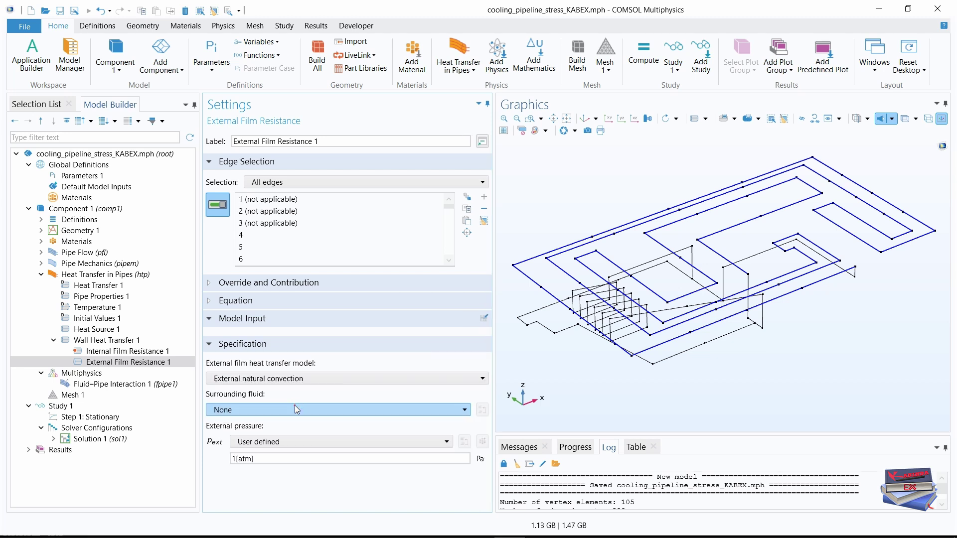
click(256, 411)
click(288, 447)
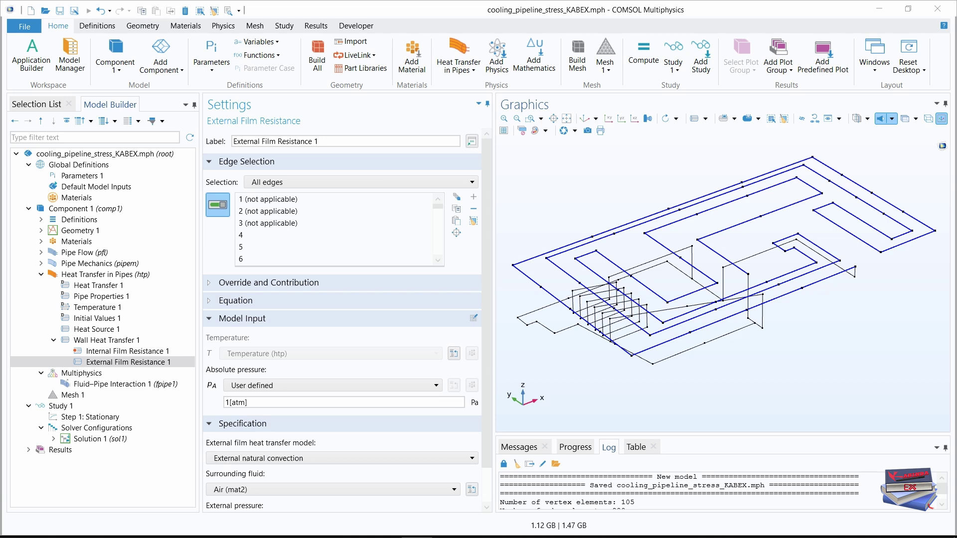
Add Thermal Expansion to Fluid and Pipe Materials 1 under Pipe Mechanics.
click(42, 275)
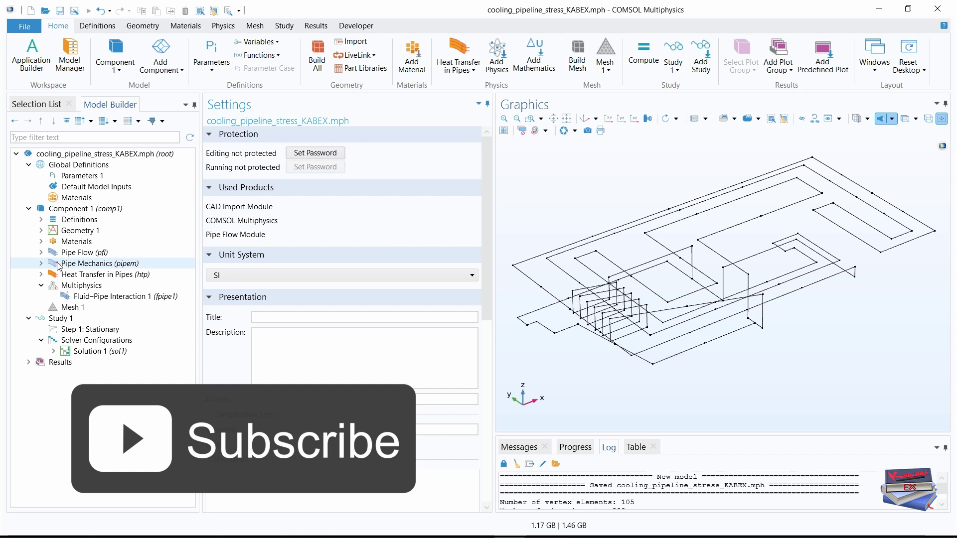
click(41, 264)
click(45, 267)
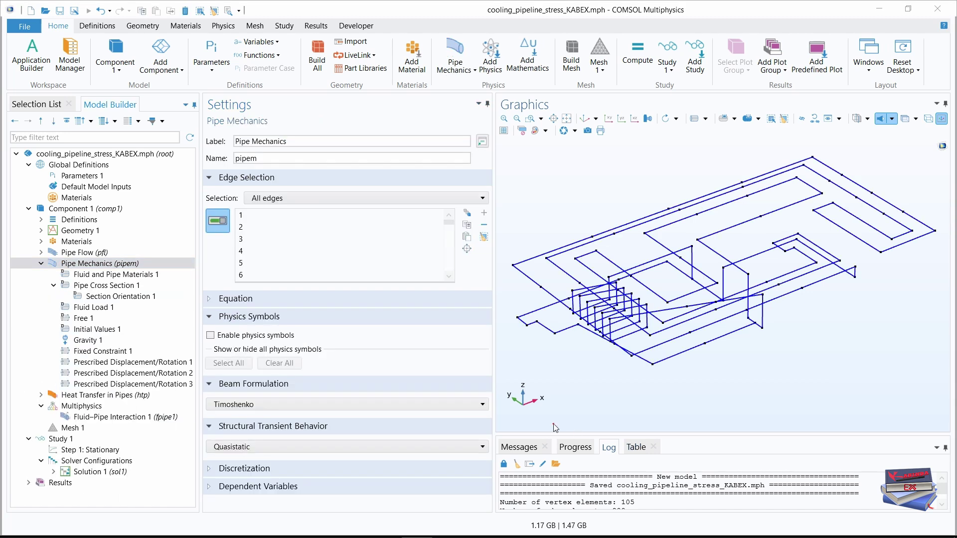
click(116, 275)
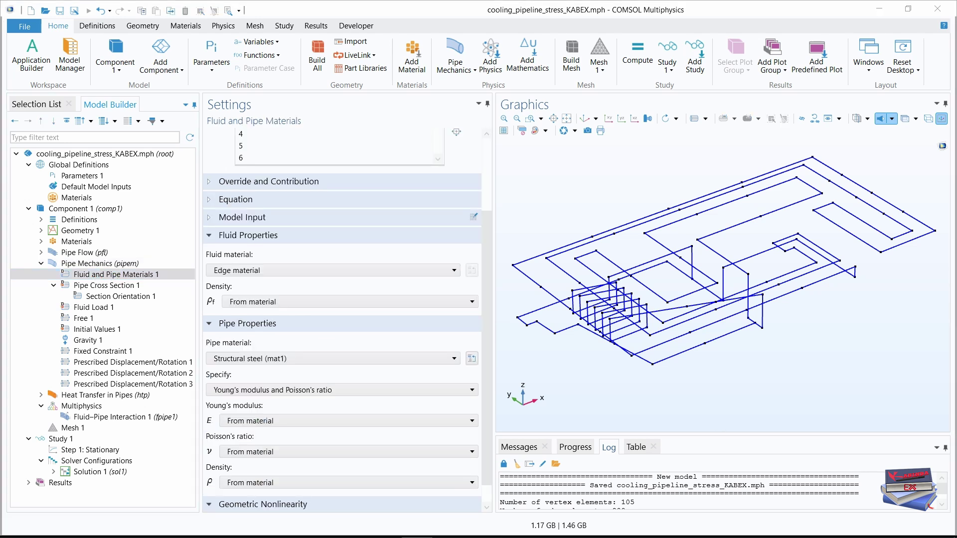
right_click(103, 275)
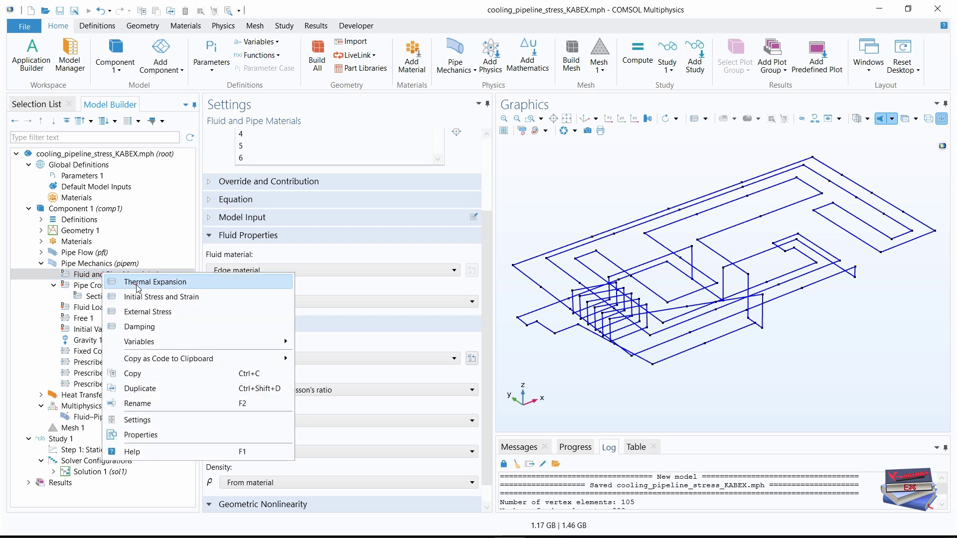
key(Escape)
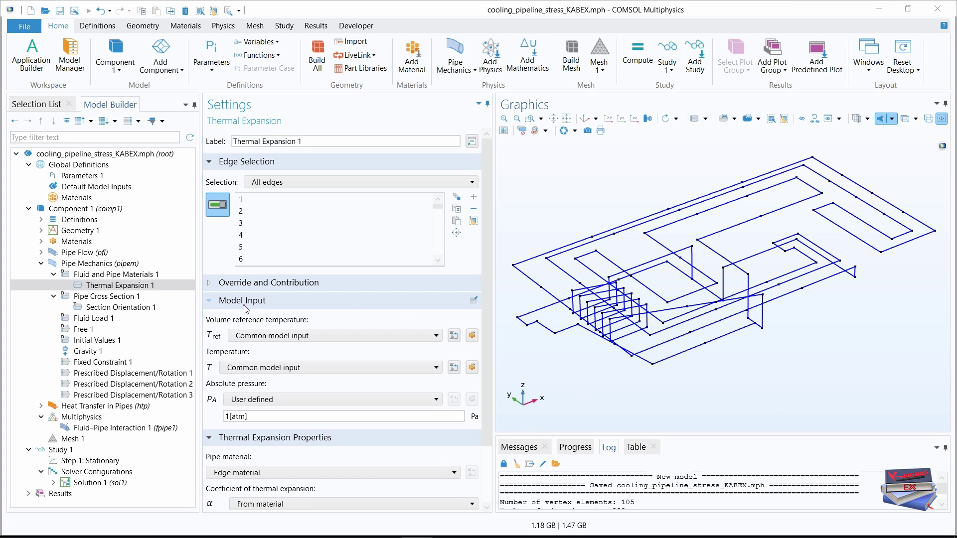
Set the Thermal Expansion 1 temperature to Temperature (htp) and its volume reference temperature to the user-defined parameter Text.
click(343, 368)
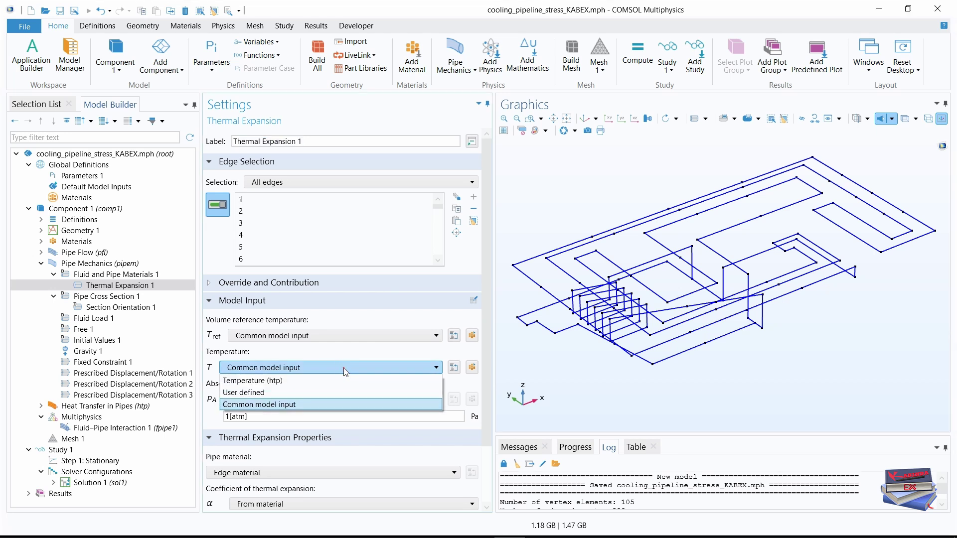
click(310, 381)
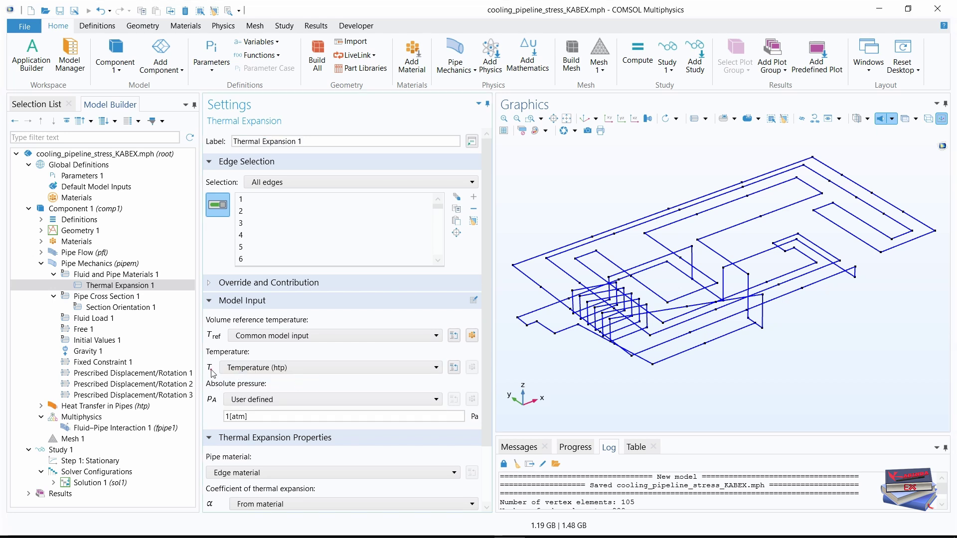
click(375, 335)
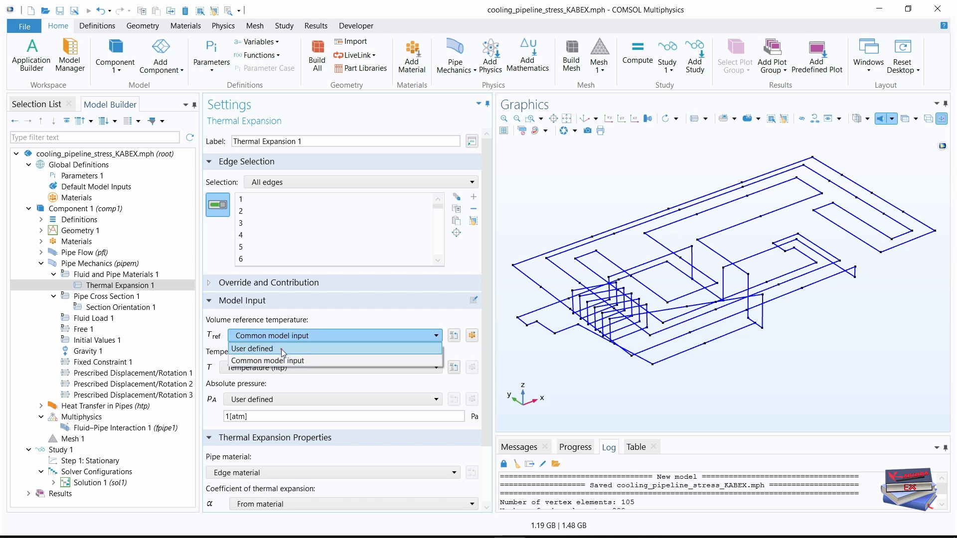
click(281, 349)
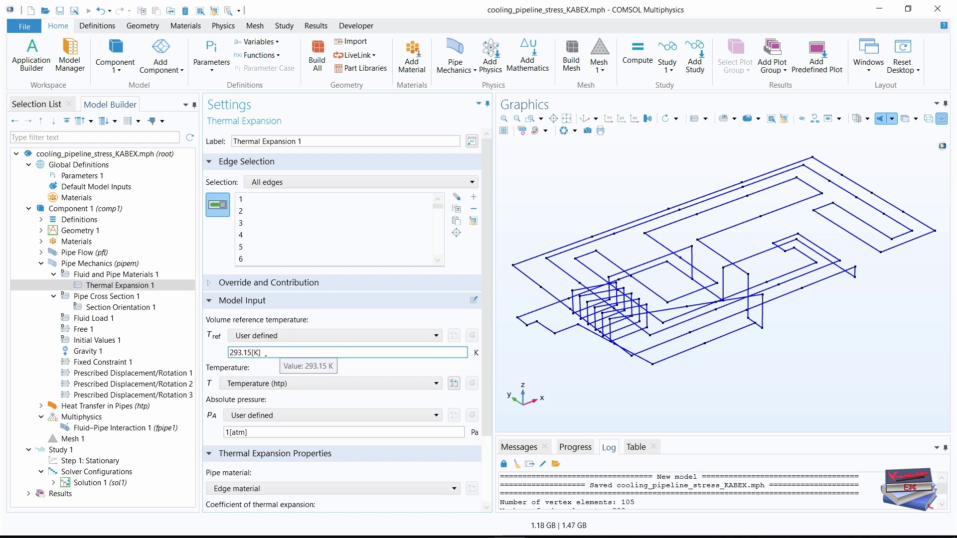
key(ctrl+a)
key(Caps_Lock)
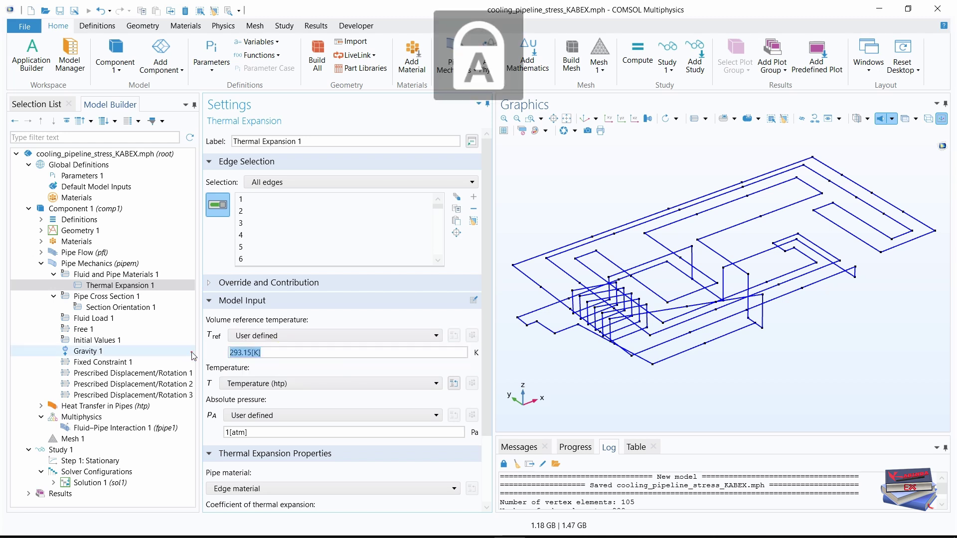
text(T)
key(Caps_Lock)
text(ext)
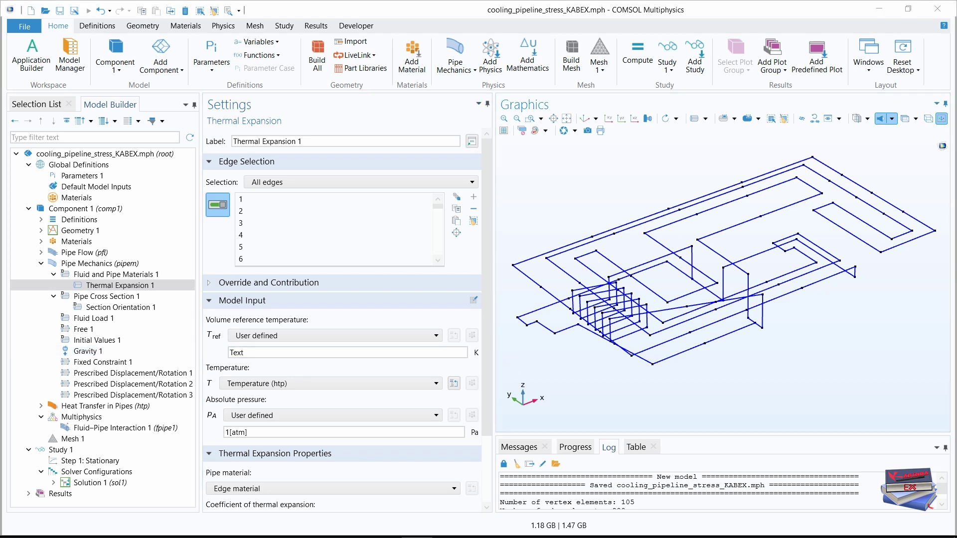
Update the variables of Dependent Variables 1 in Solution 1 of Study 1 and widen the model tree.
click(41, 263)
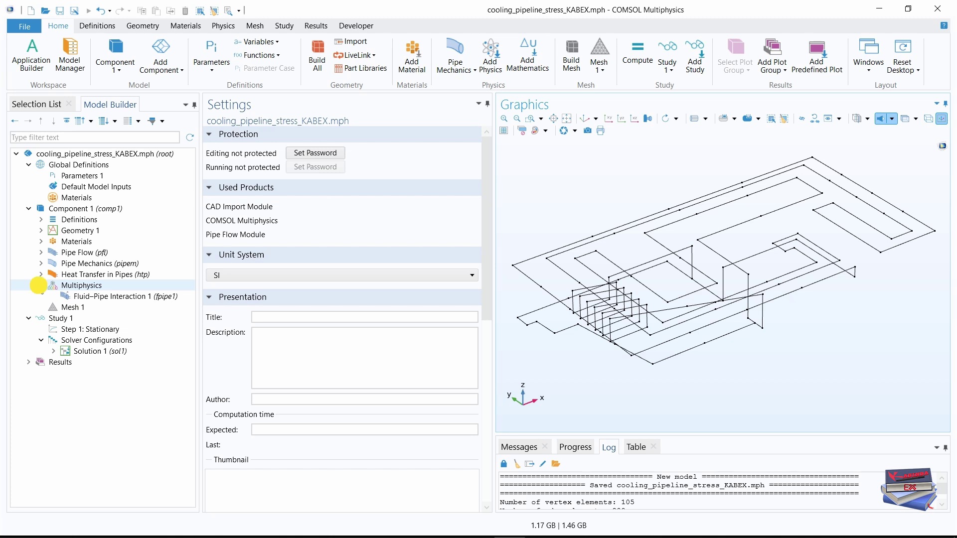
click(41, 288)
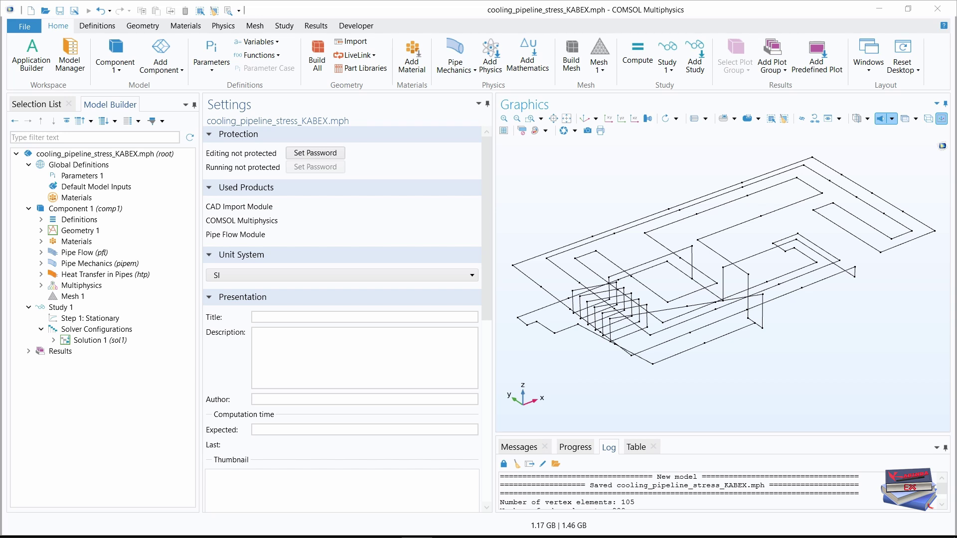
click(54, 340)
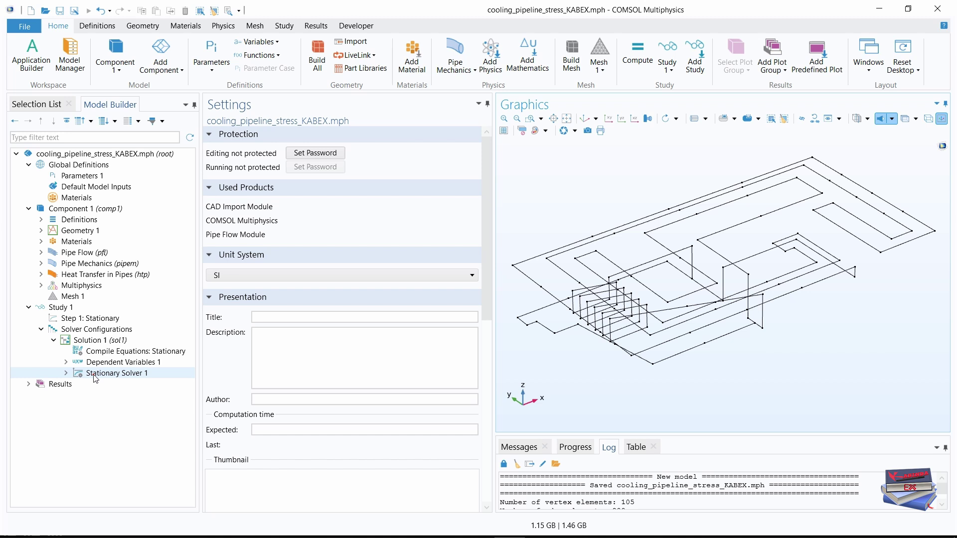
click(66, 363)
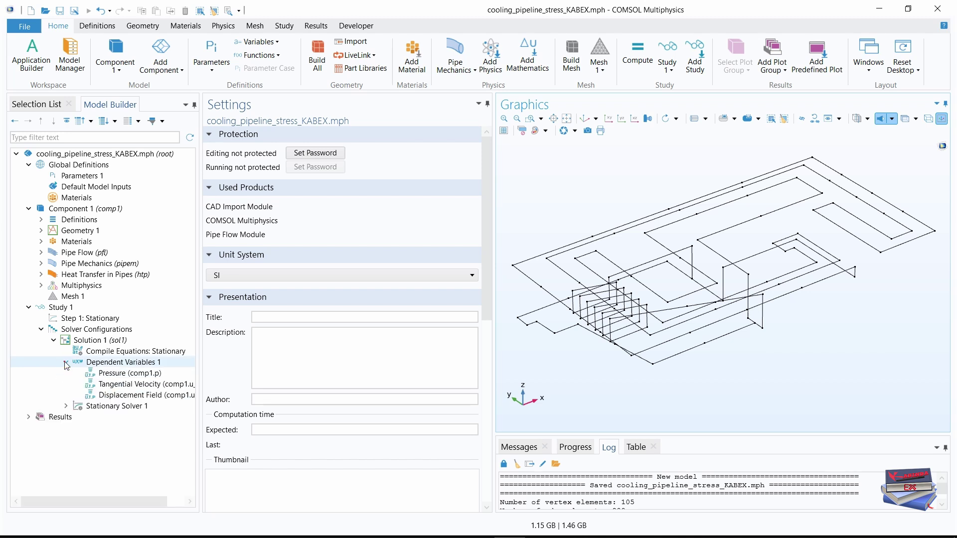
click(66, 406)
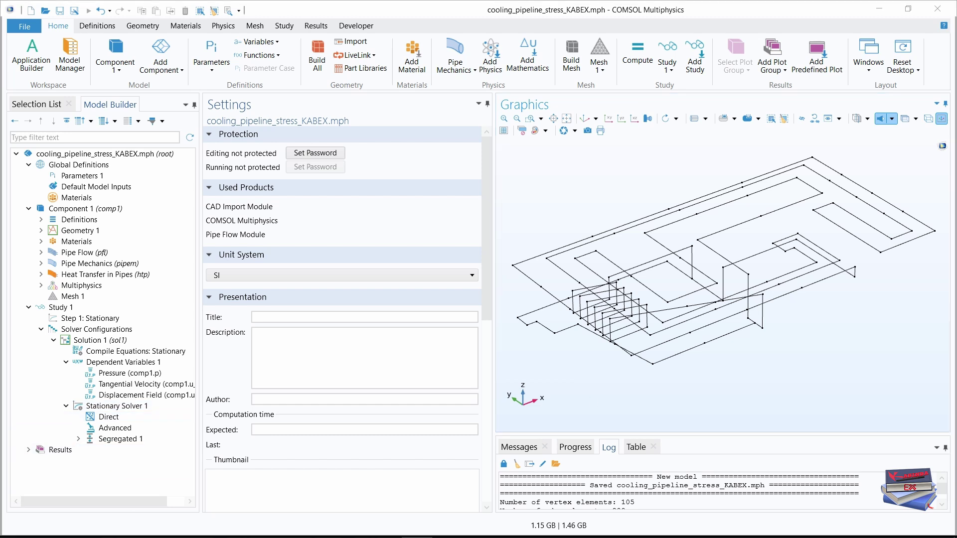
click(108, 365)
right_click(109, 365)
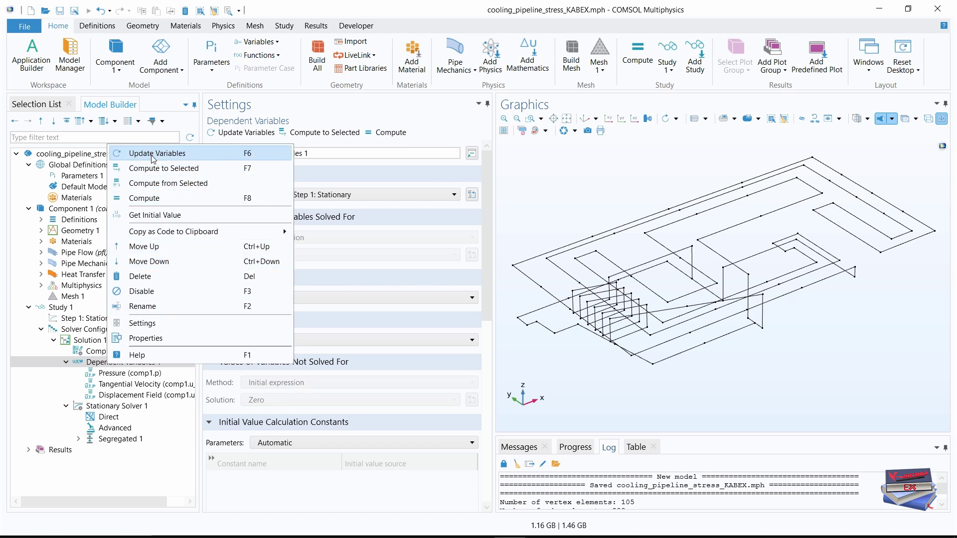
click(153, 154)
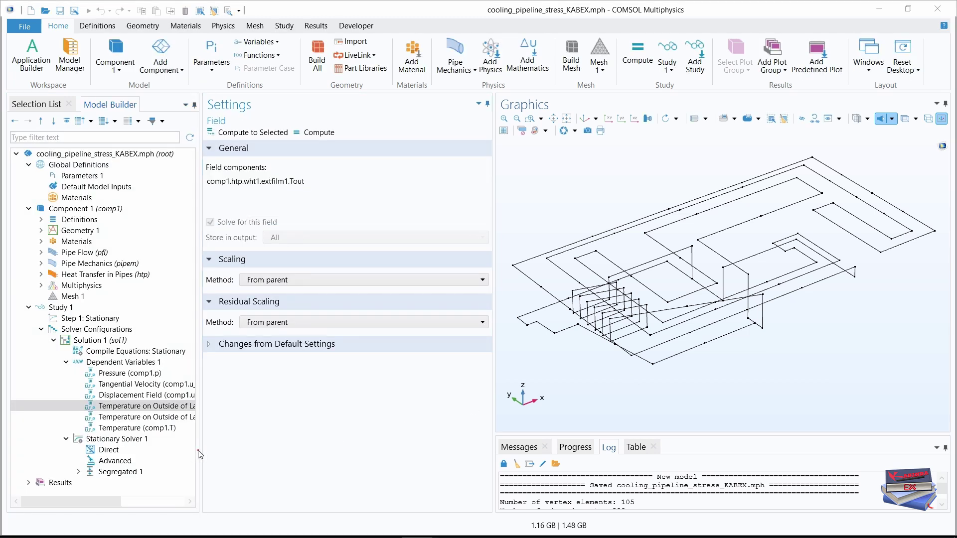
drag(200, 451, 222, 450)
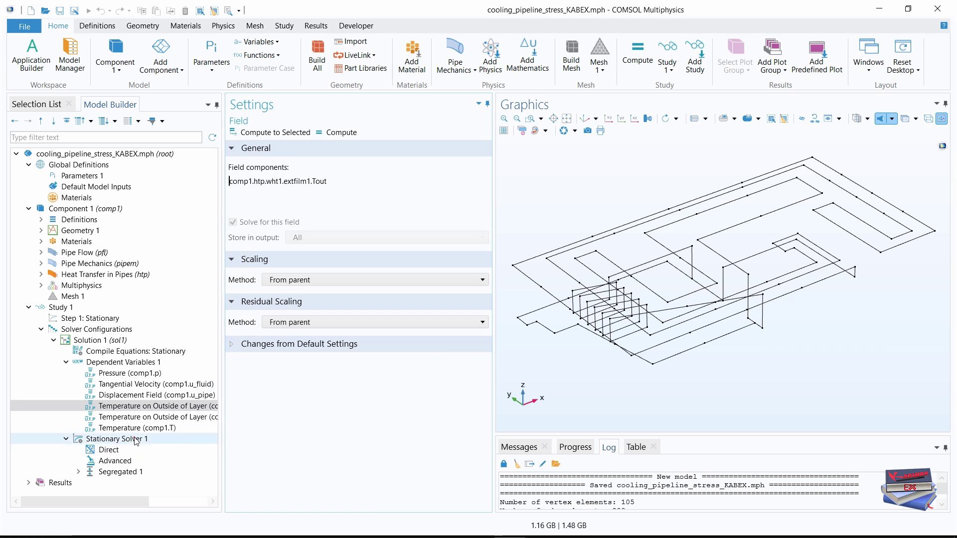
Rename Segregated Step 1 under Stationary Solver 1's Segregated 1 as Heat.
click(114, 473)
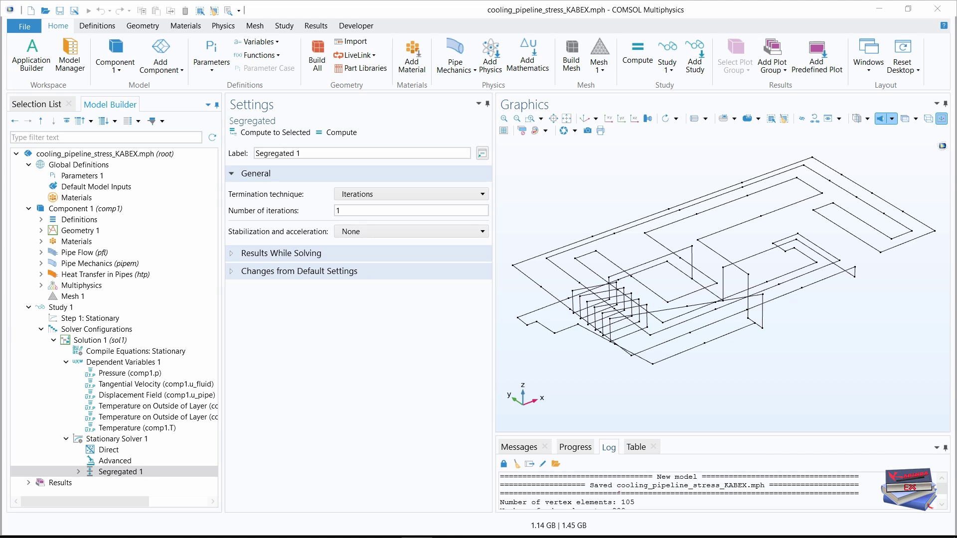
click(78, 472)
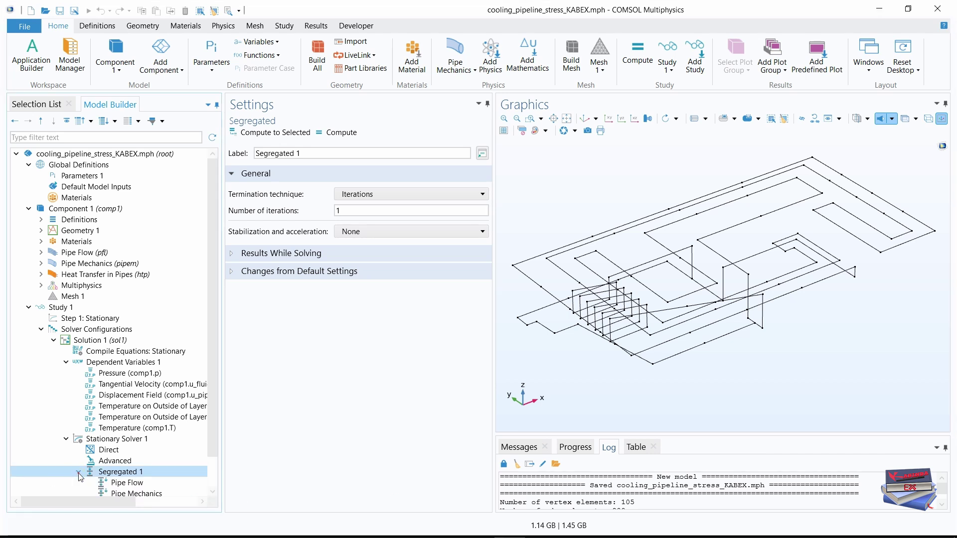
drag(214, 297, 213, 355)
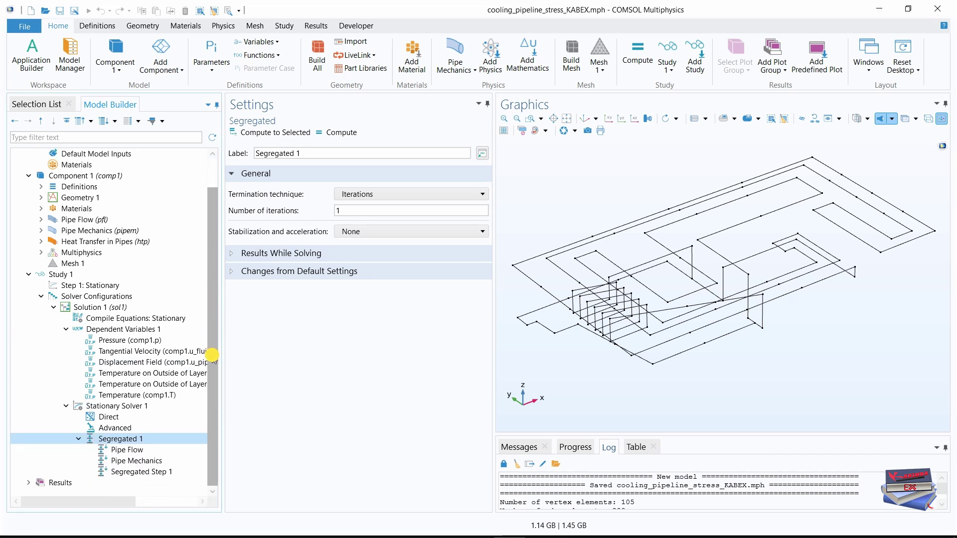
click(159, 474)
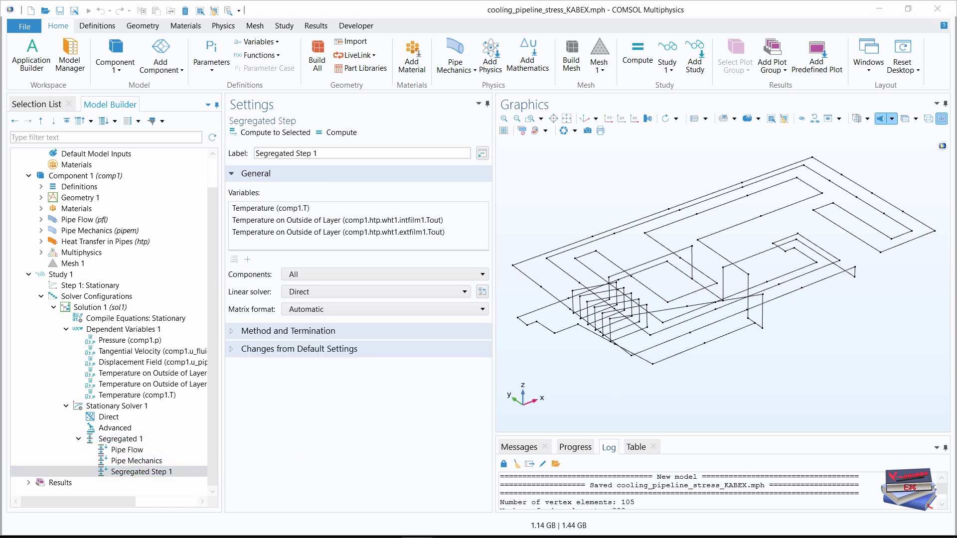
drag(315, 151, 253, 149)
text(Heat)
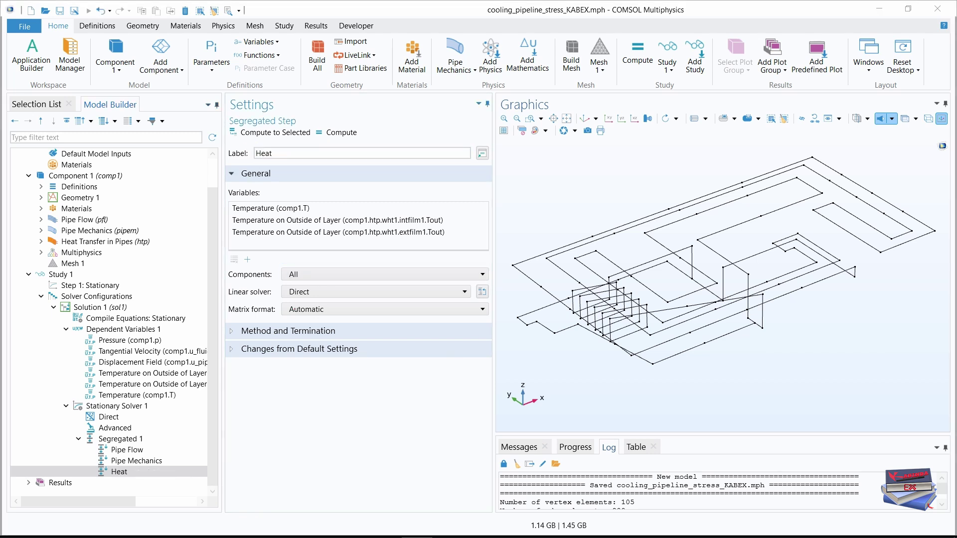
Set the Heat segregated step's nonlinear method to Automatic (Newton) and its tolerance factor to 1.
click(231, 332)
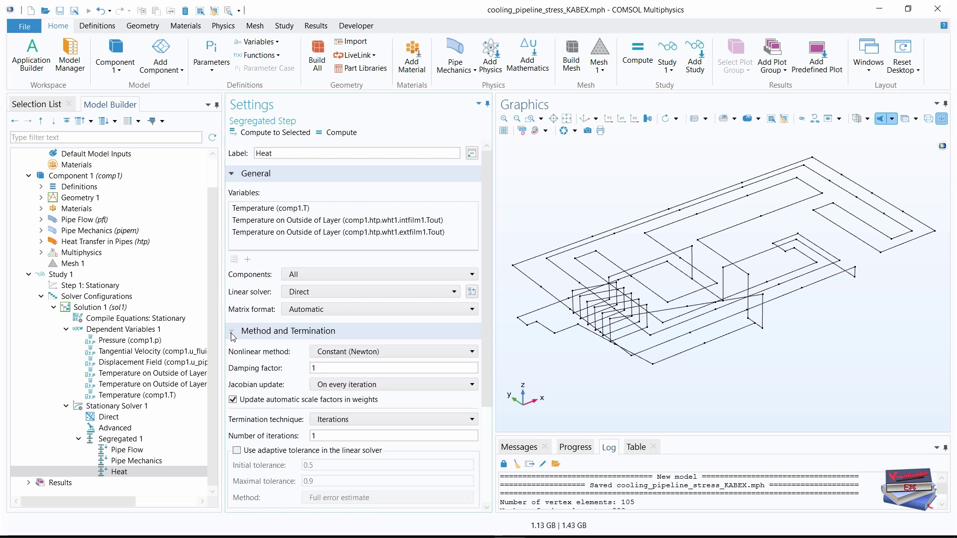
drag(487, 267, 489, 301)
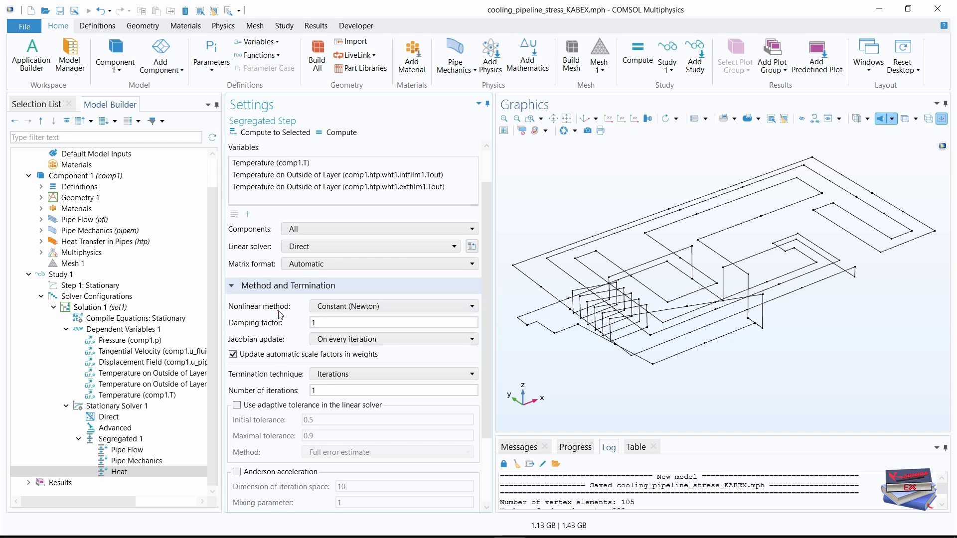
click(405, 304)
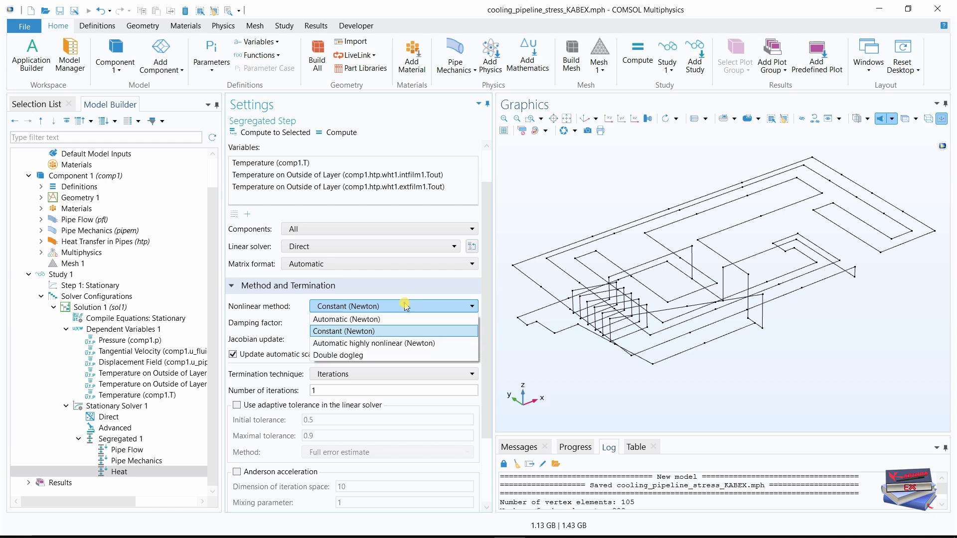
click(367, 320)
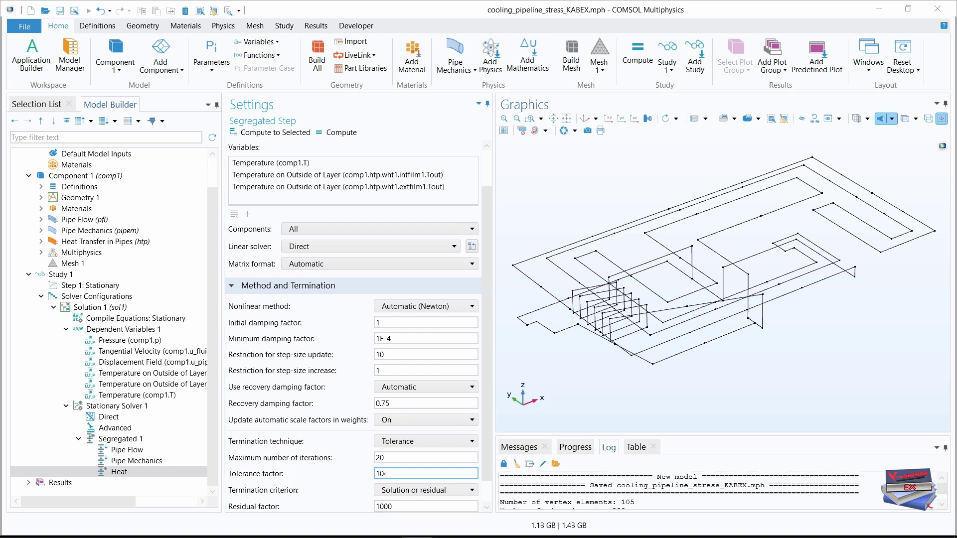
click(393, 475)
key(BackSpace)
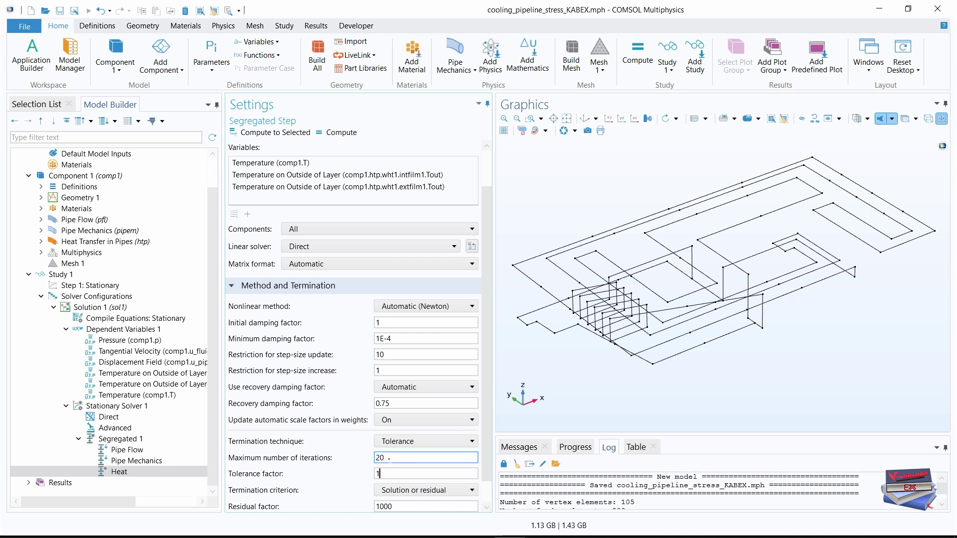
Set the Heat segregated step's maximum number of iterations to 50 and move the step above Pipe Mechanics.
drag(389, 459, 367, 459)
text(50)
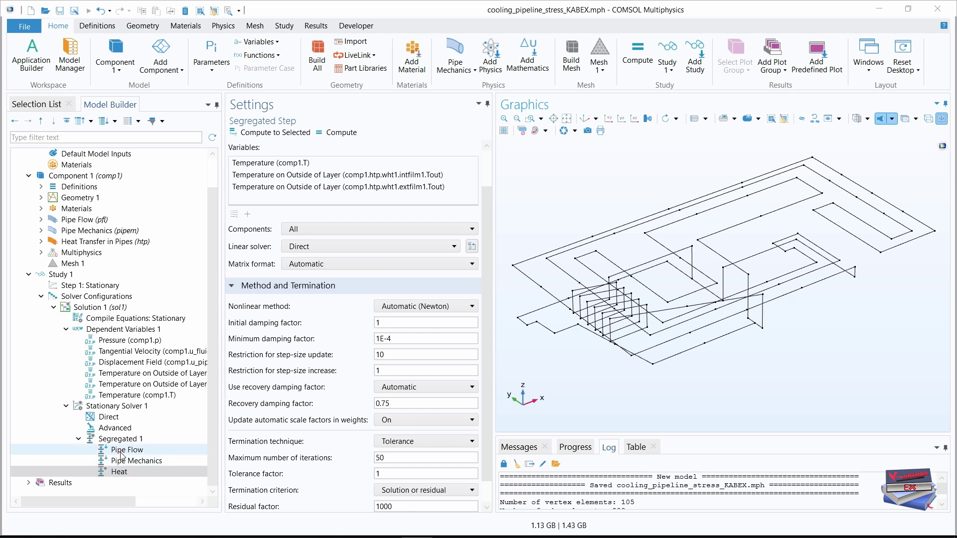
right_click(120, 472)
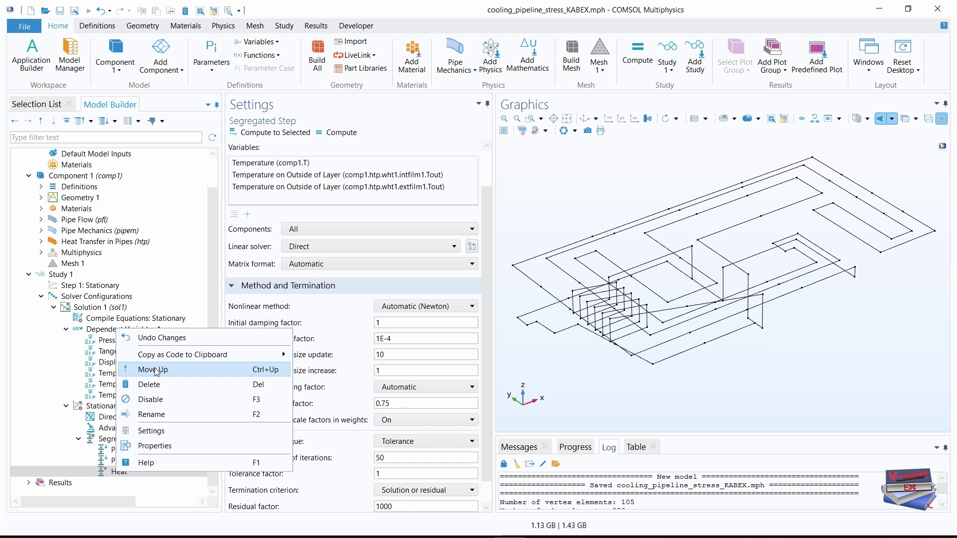
click(156, 370)
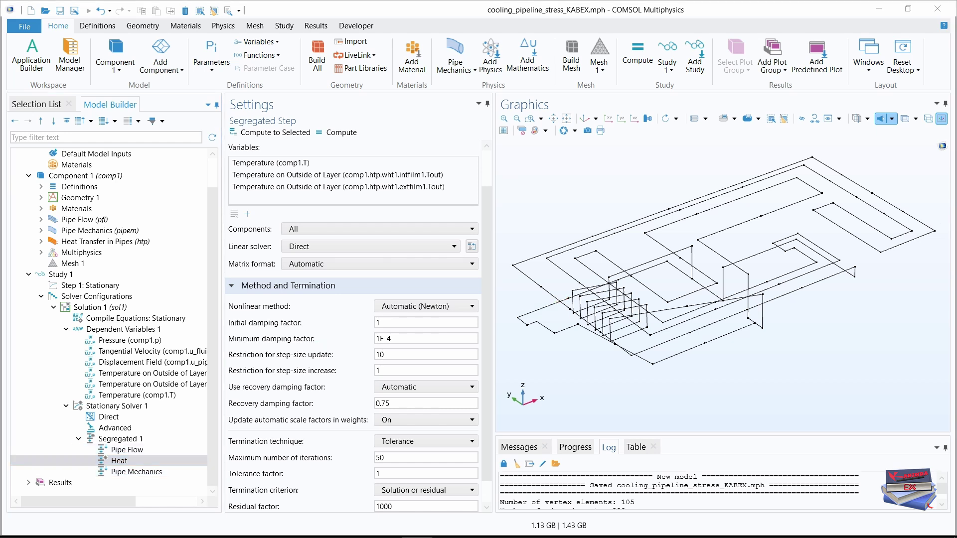
Generate the default plots for Study 1 and collapse the Study 1 and Global Definitions branches in the model tree.
right_click(57, 275)
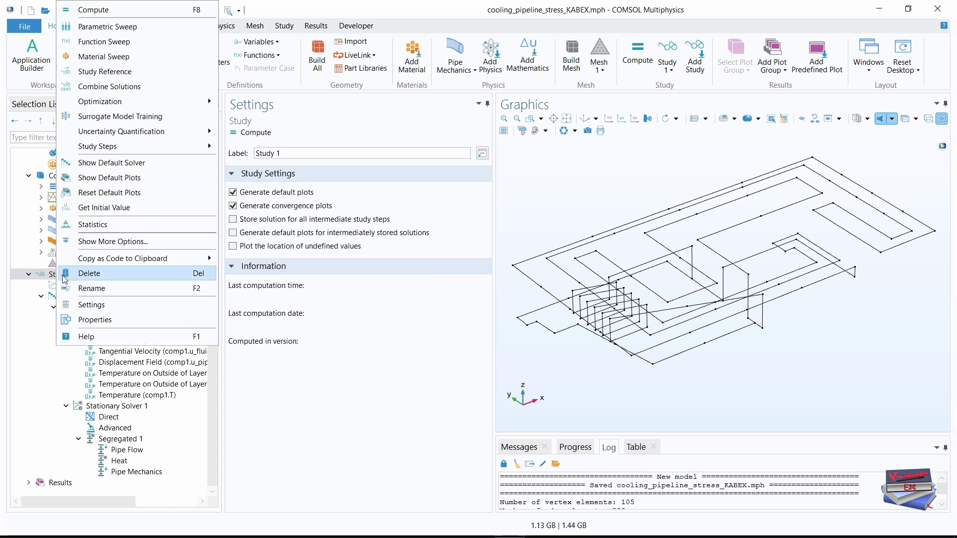
click(95, 178)
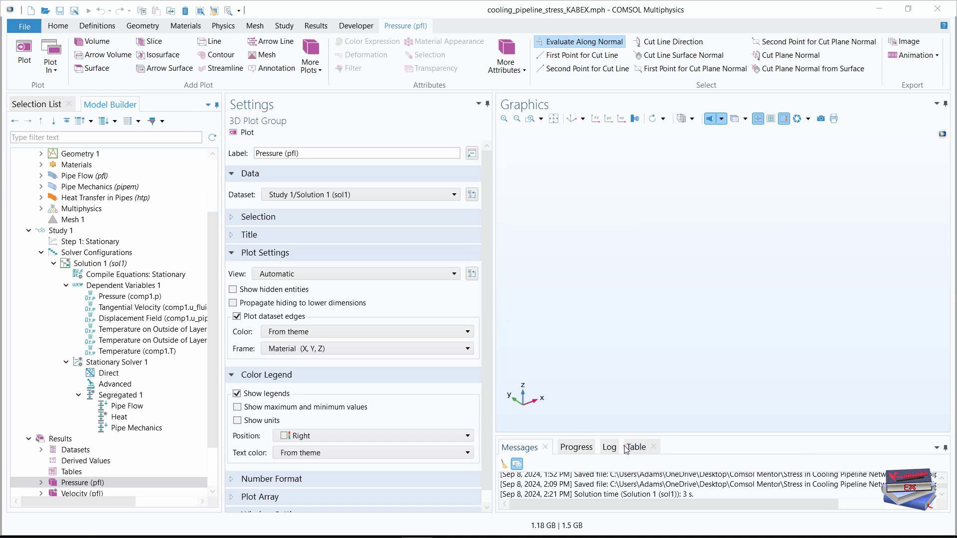
click(609, 447)
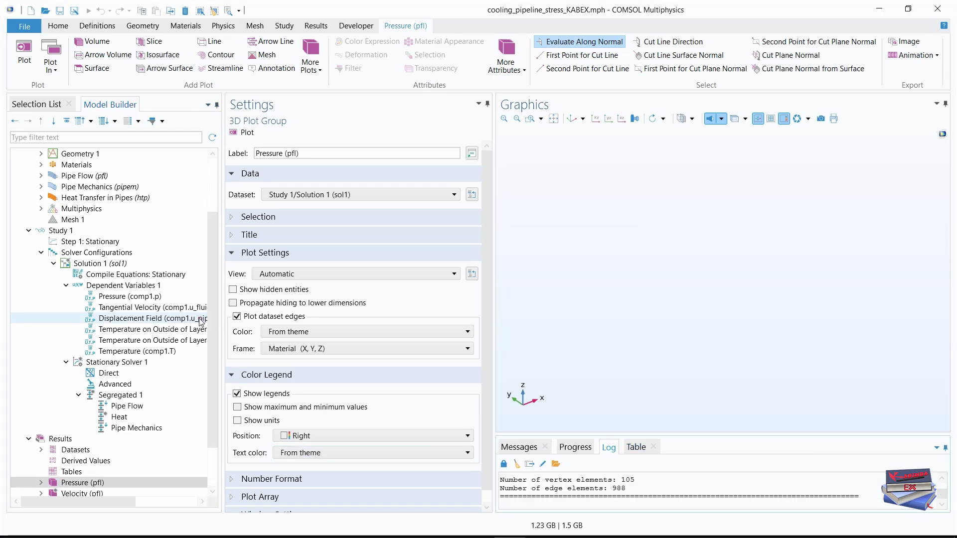
drag(207, 279, 207, 315)
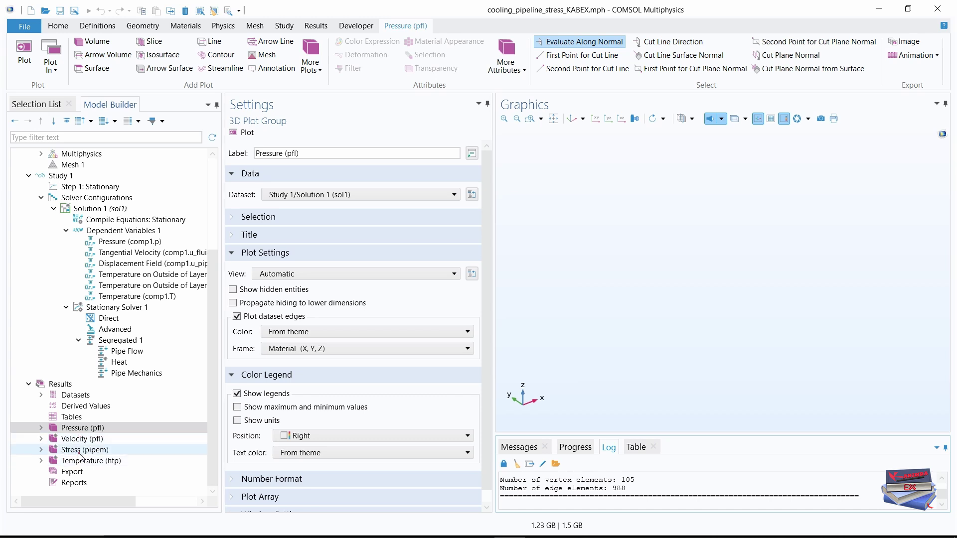
click(29, 176)
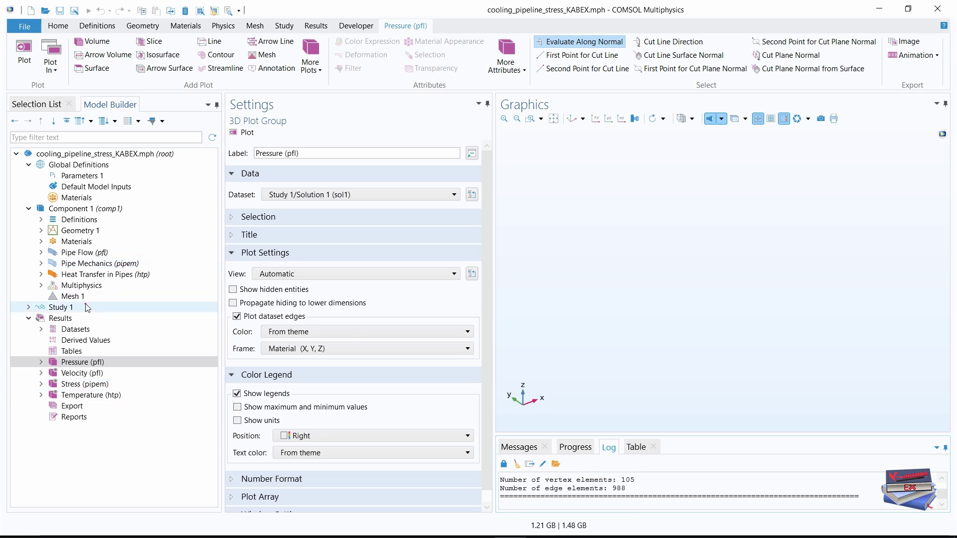
click(29, 165)
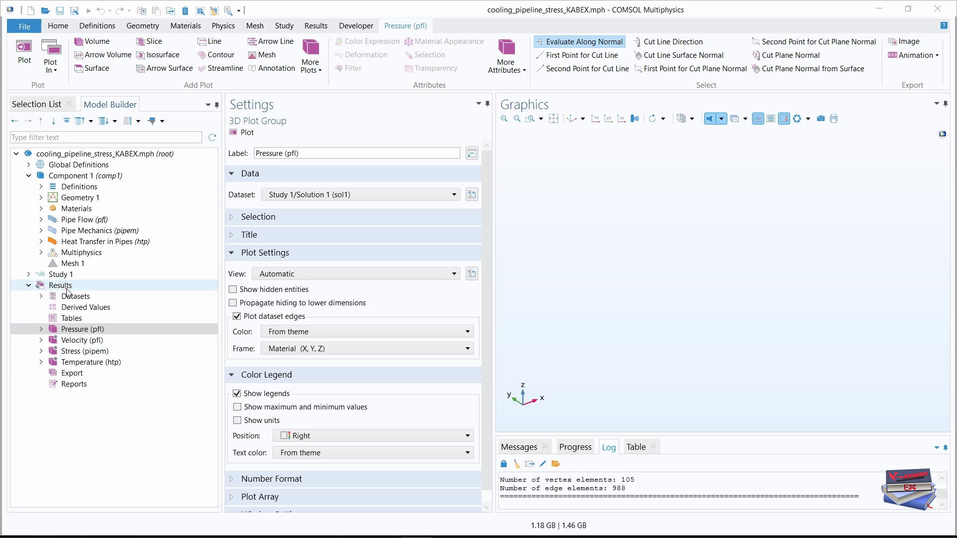
Set the expression unit of Line 1 in the Temperature (htp) plot group to degC.
click(41, 362)
click(81, 373)
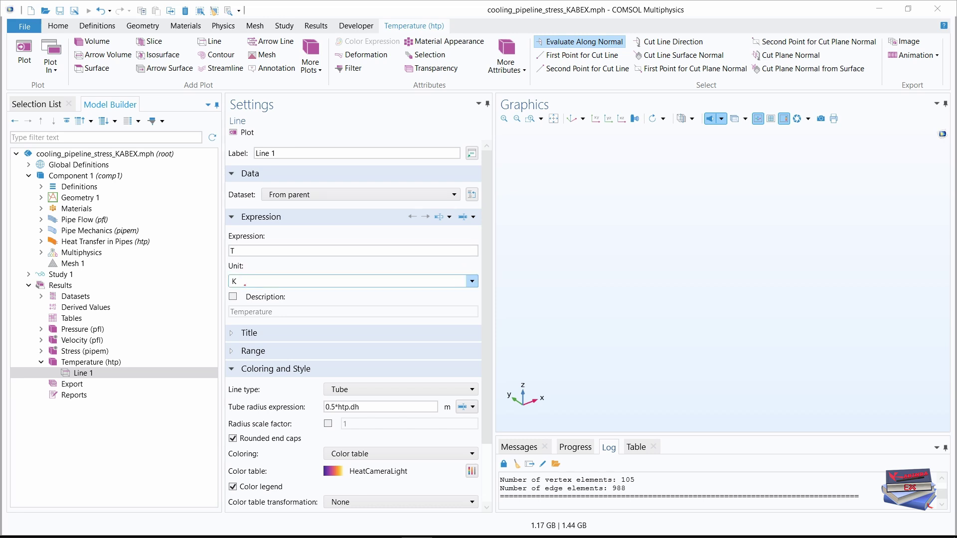
click(236, 280)
text(degC)
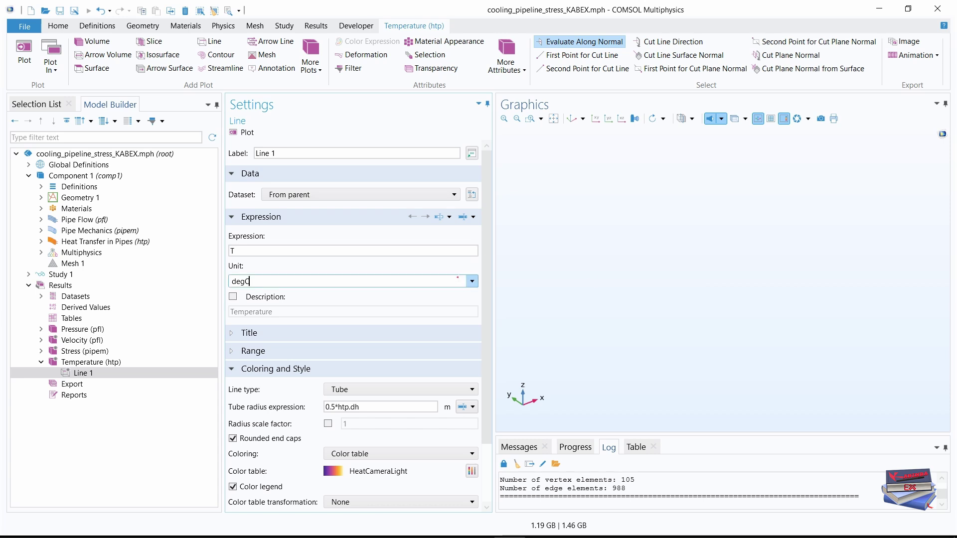
click(469, 282)
click(259, 378)
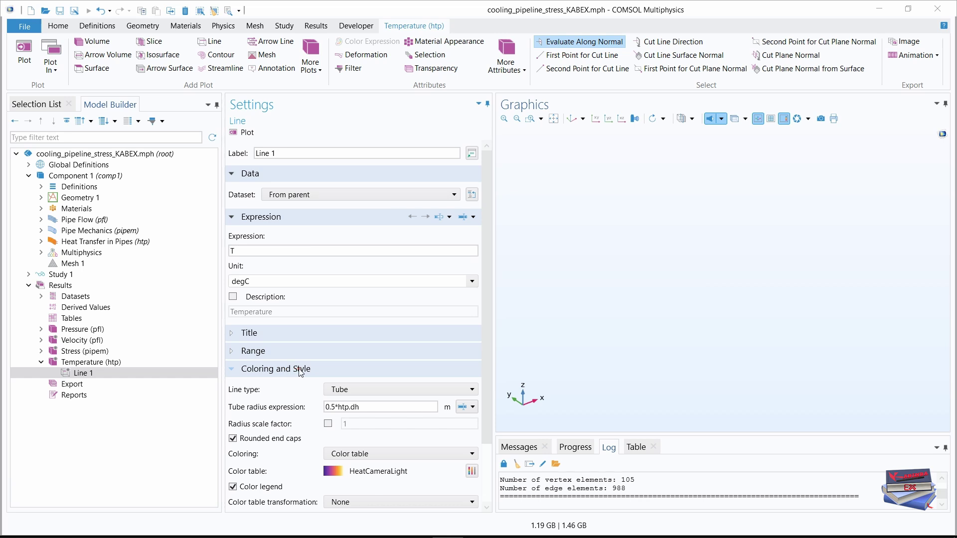
Enable the radius scale factor for Line 1's tubes and set it to 3.
click(328, 423)
double_click(343, 423)
text(3)
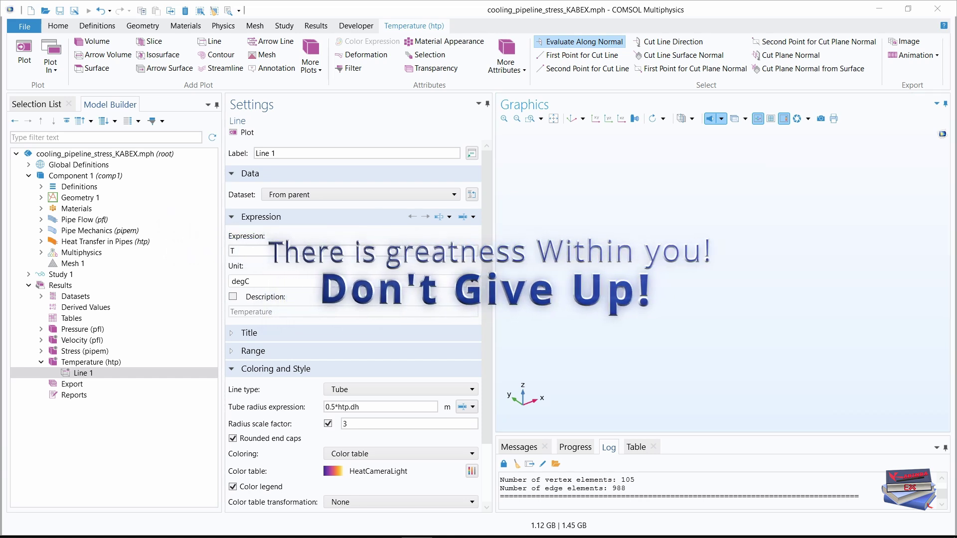
Enable plotting while solving for Study 1's Stationary step, using the Temperature (htp) plot group.
click(41, 362)
click(31, 285)
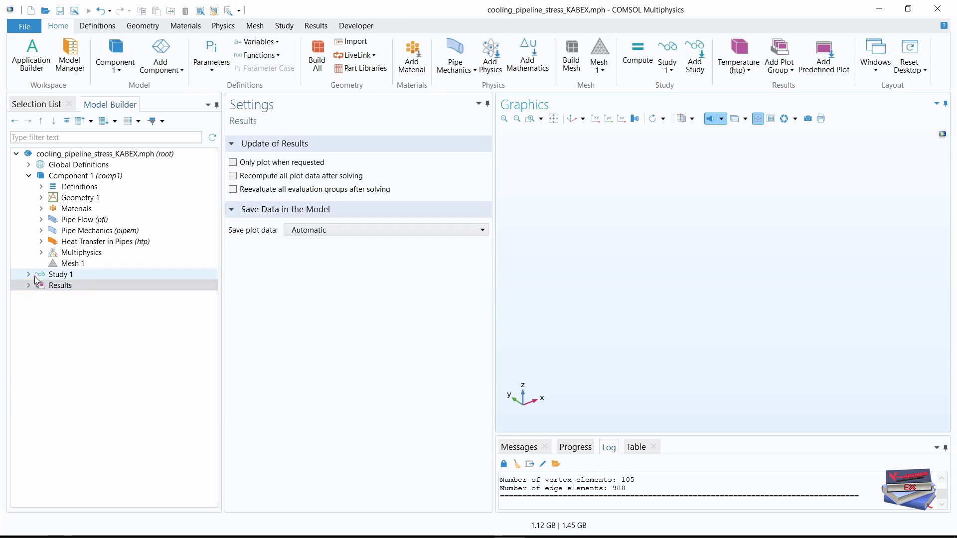
click(29, 274)
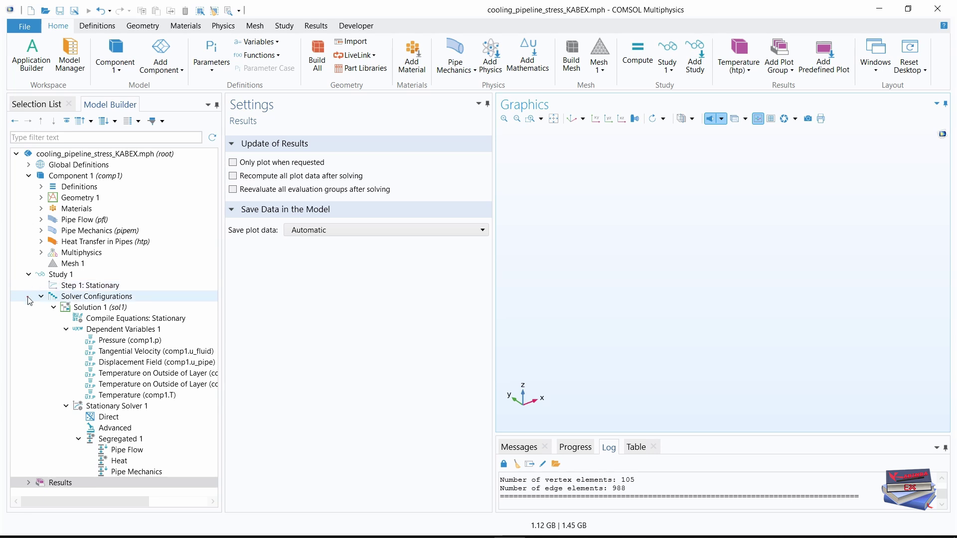
click(89, 285)
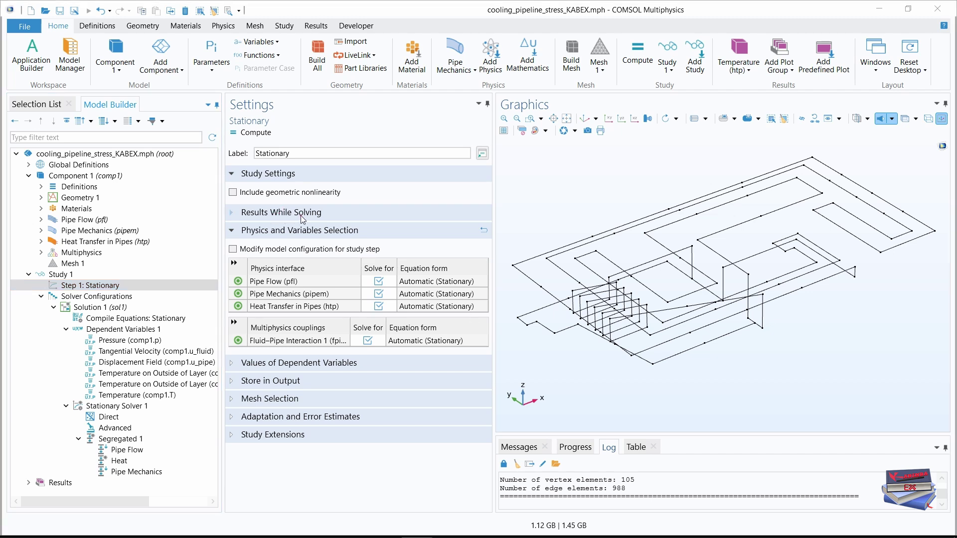
click(232, 215)
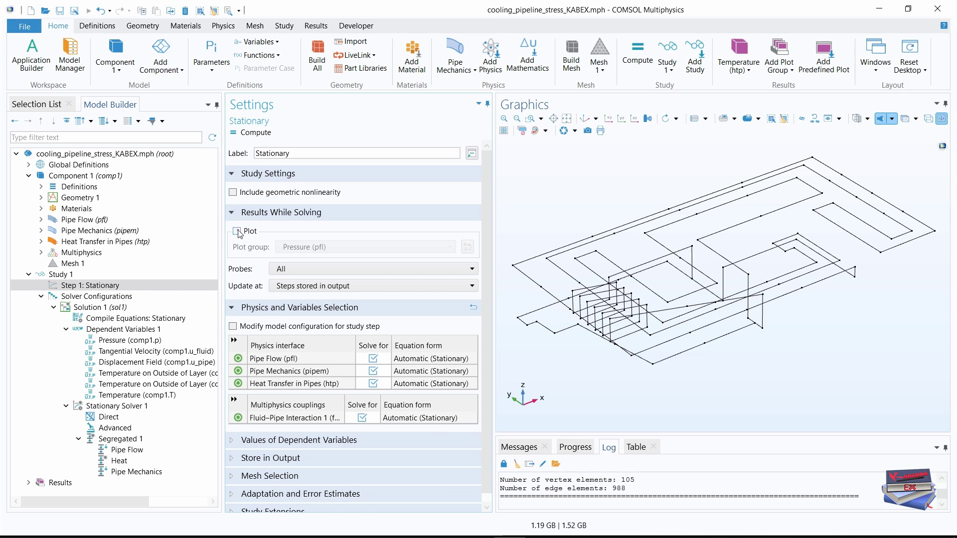
click(237, 232)
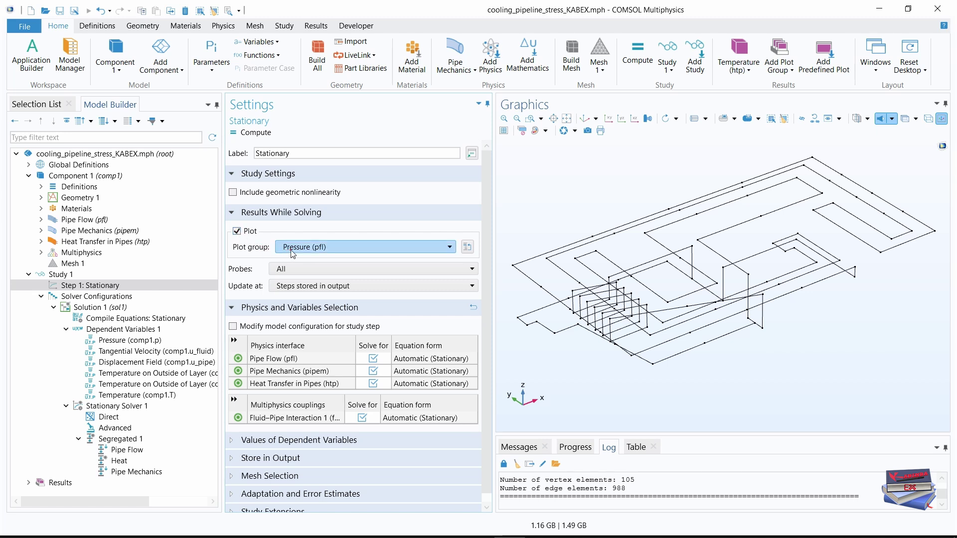
click(368, 253)
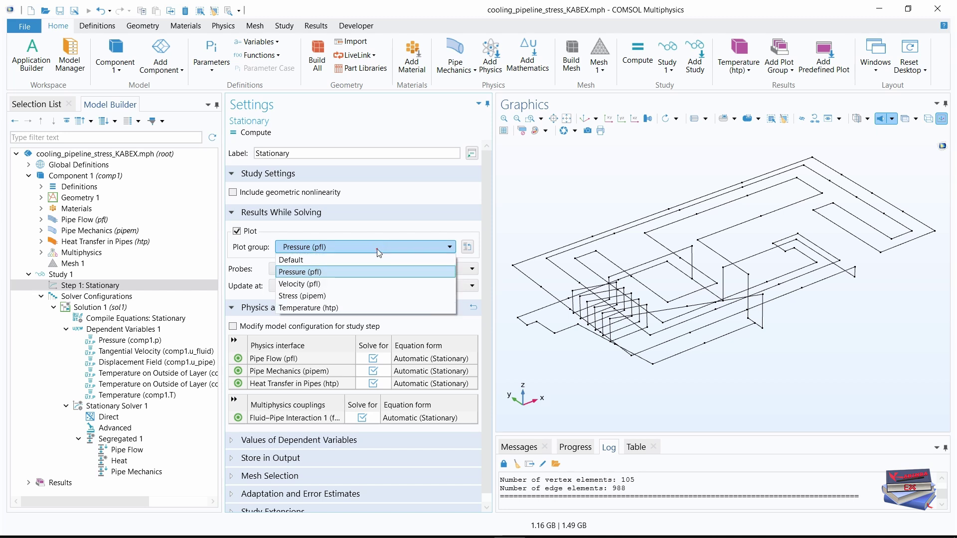
click(324, 307)
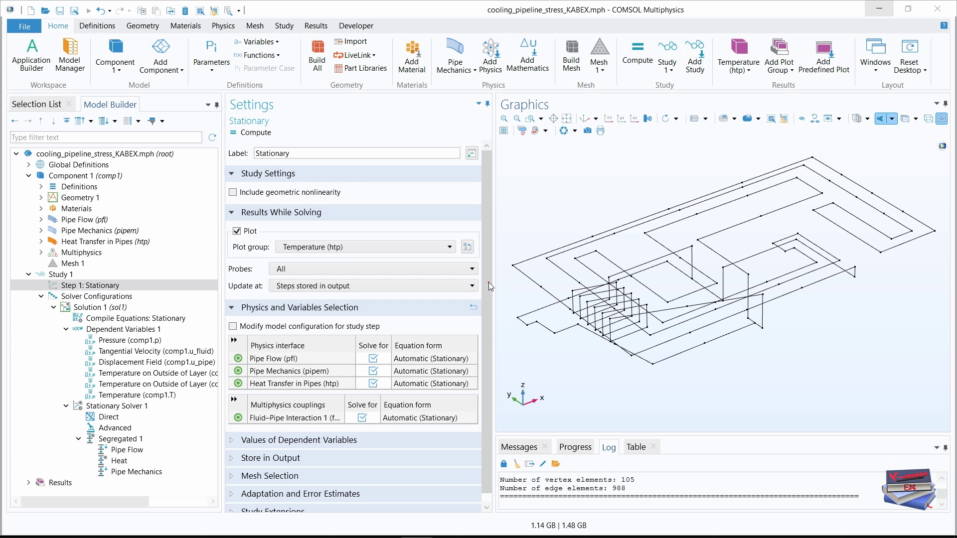
Enable an auxiliary sweep in the Stationary step's study extensions and add dp (Pressure increase) as its parameter.
drag(489, 282, 487, 324)
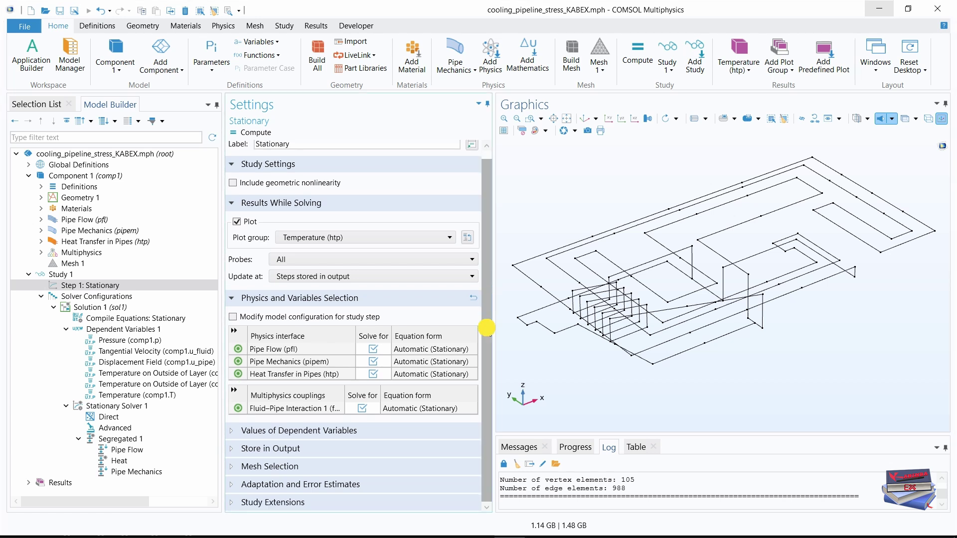
click(241, 502)
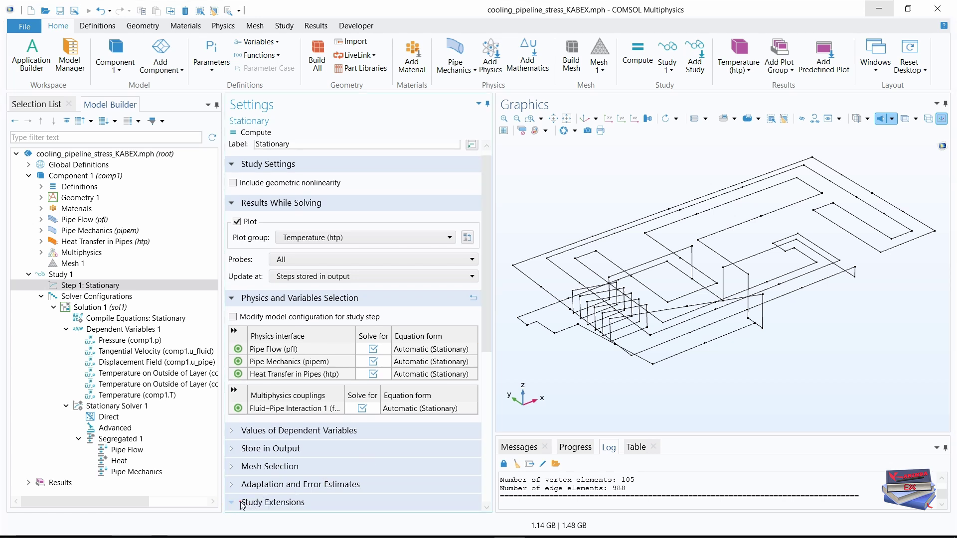
drag(489, 317, 485, 429)
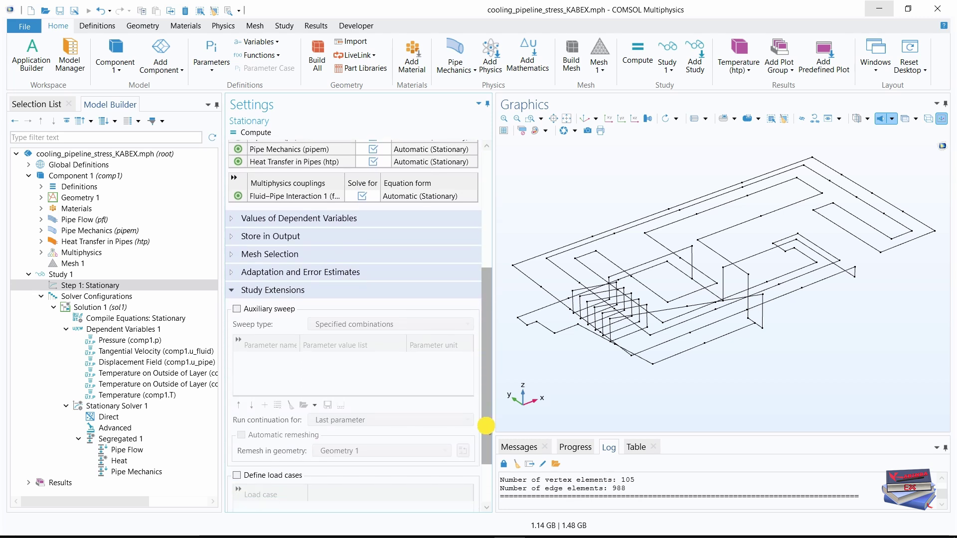
click(237, 309)
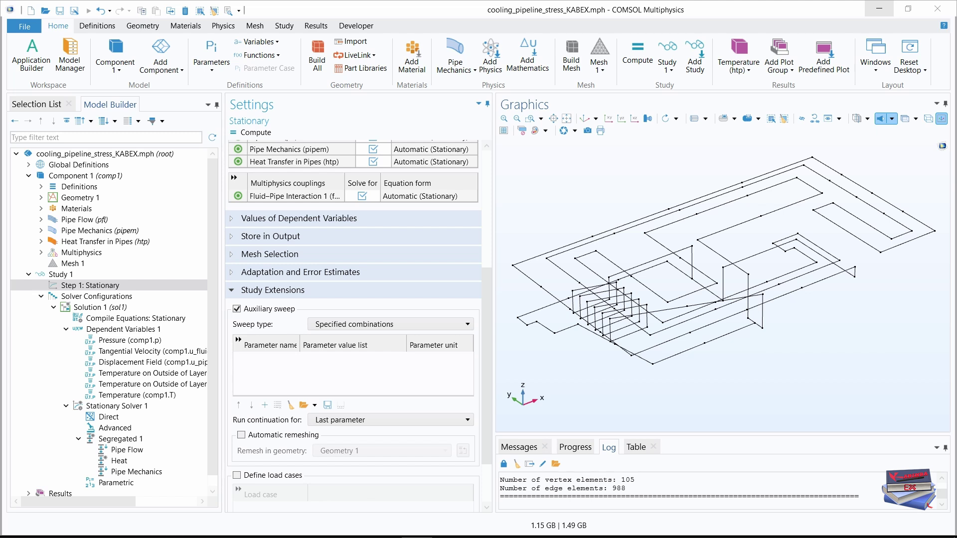
click(265, 405)
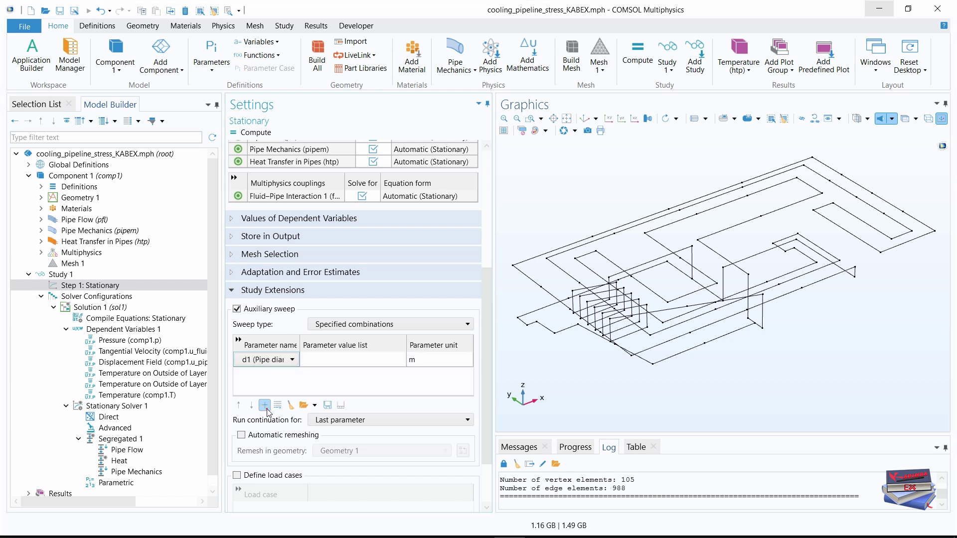
click(265, 360)
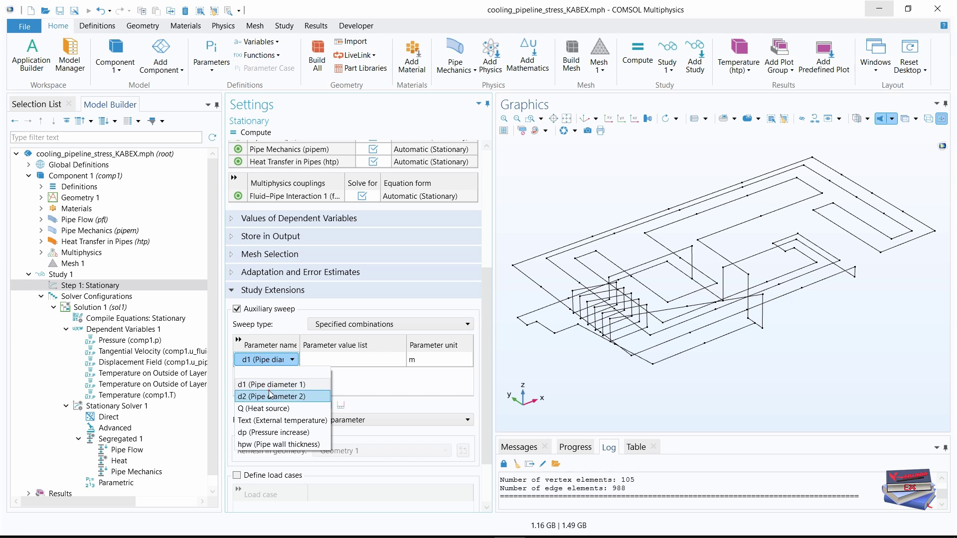
click(271, 436)
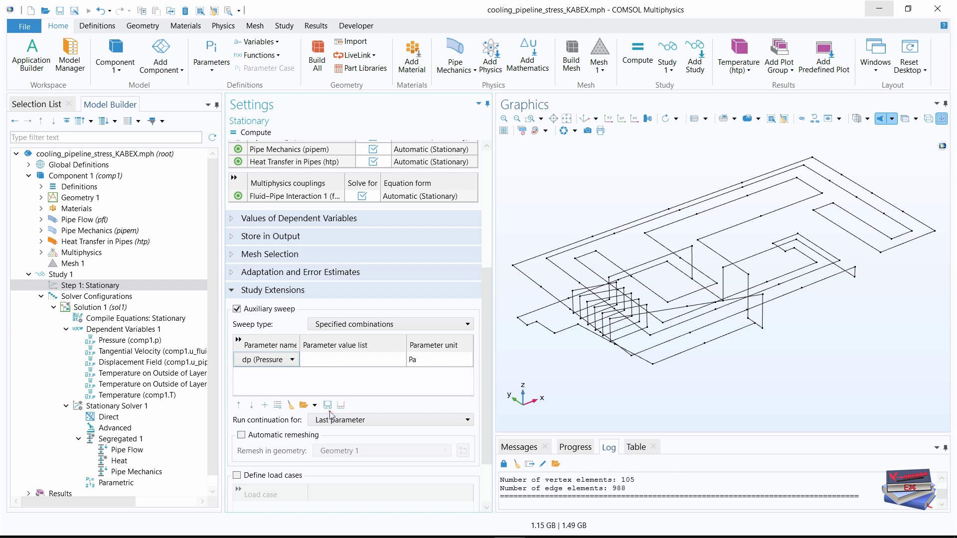
Set the dp sweep unit to atm and its parameter value list to range(2,-0.25,0.25).
click(420, 360)
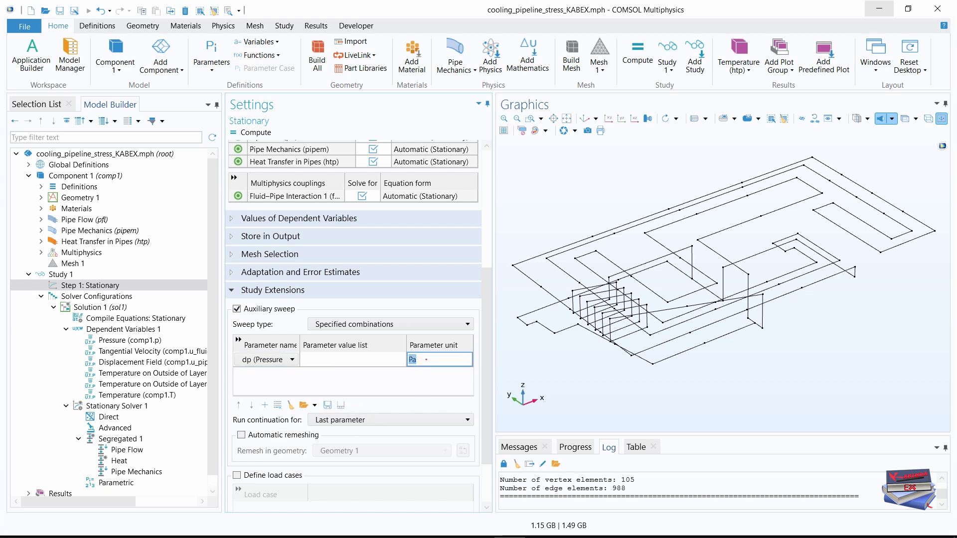
text(atm)
key(Return)
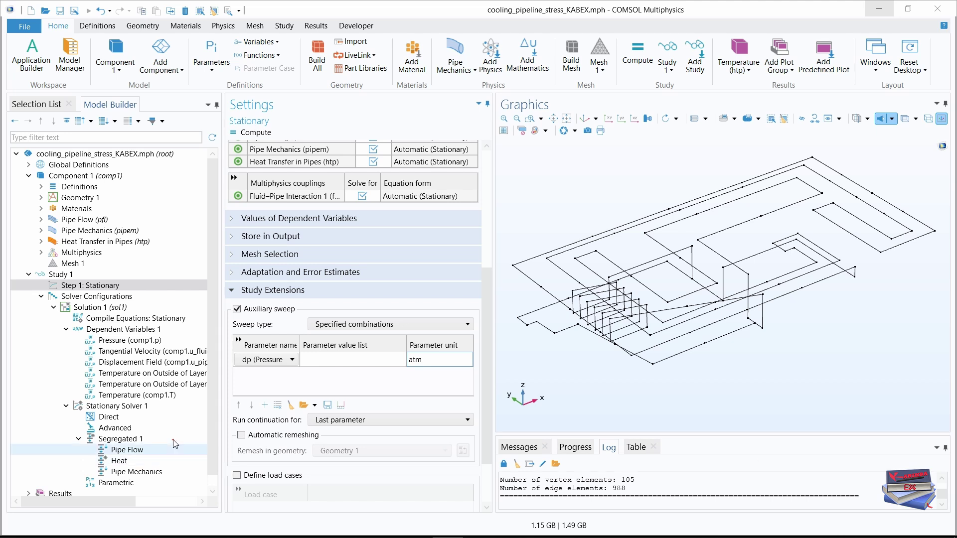
click(319, 360)
text(range(2,-0.25,0.25))
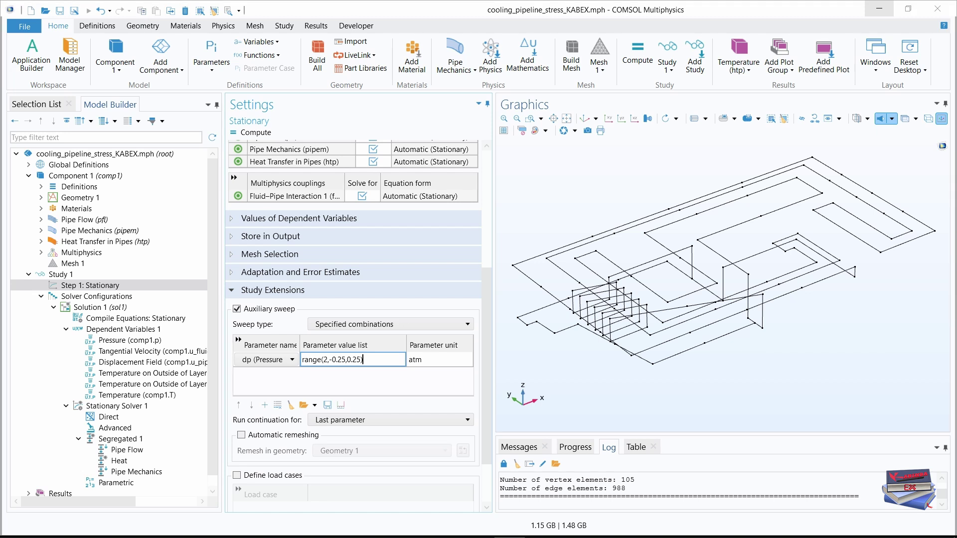
key(Return)
Save the model and compute Study 1, showing the solver log.
click(60, 12)
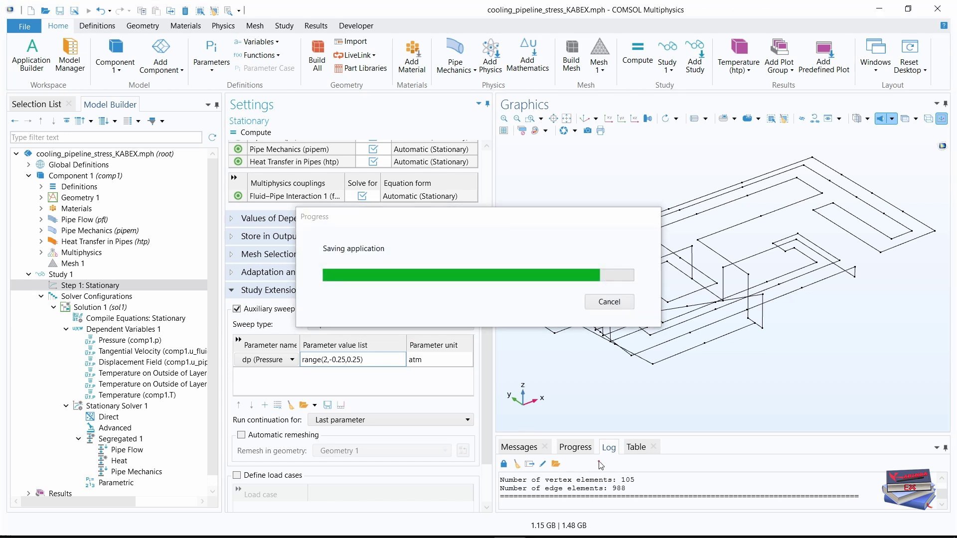
click(608, 447)
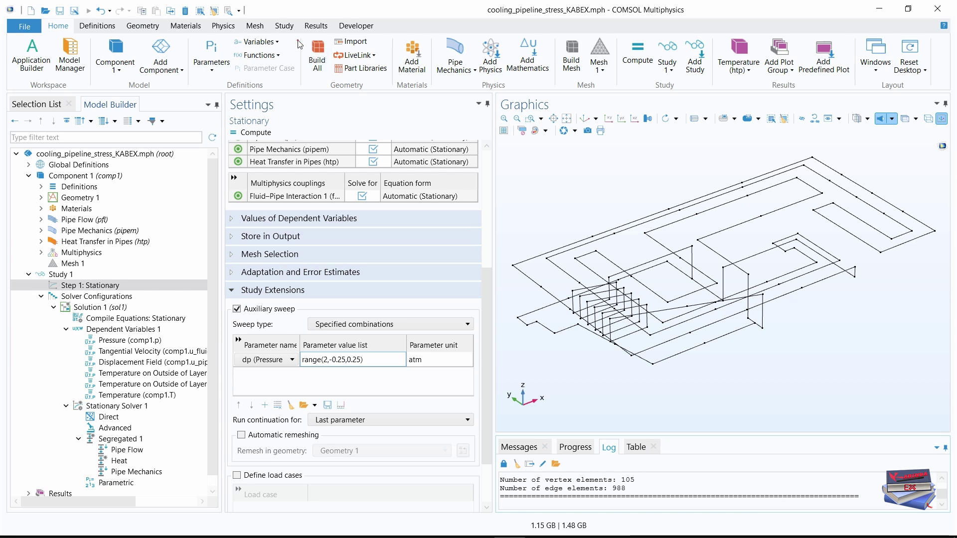
click(286, 26)
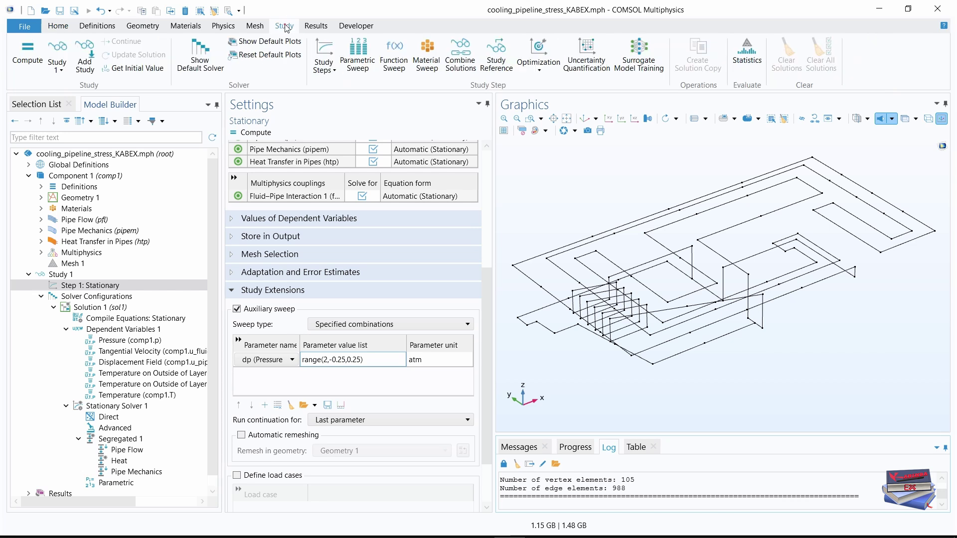
click(22, 61)
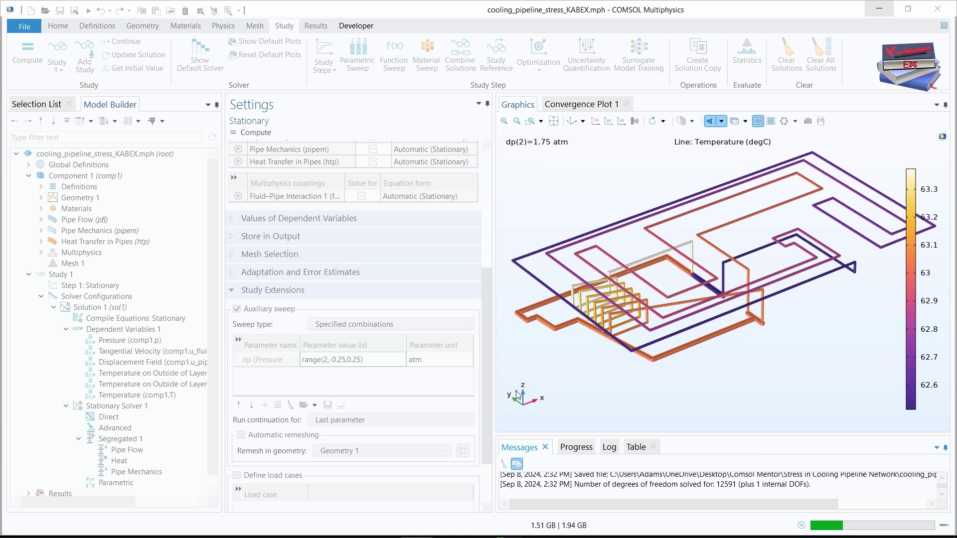
click(608, 449)
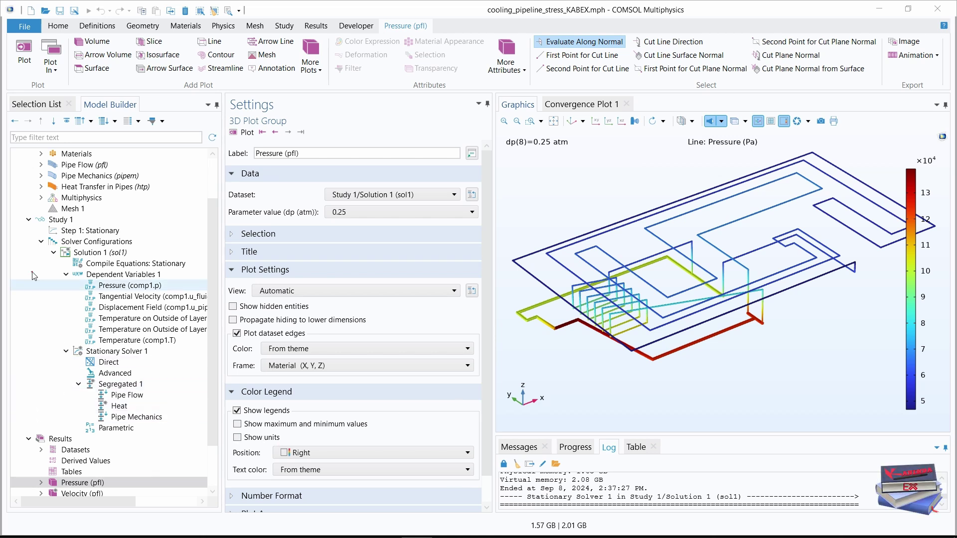
Add a 1D plot group to the results and move it above the Pressure (pfl) plot group.
click(28, 220)
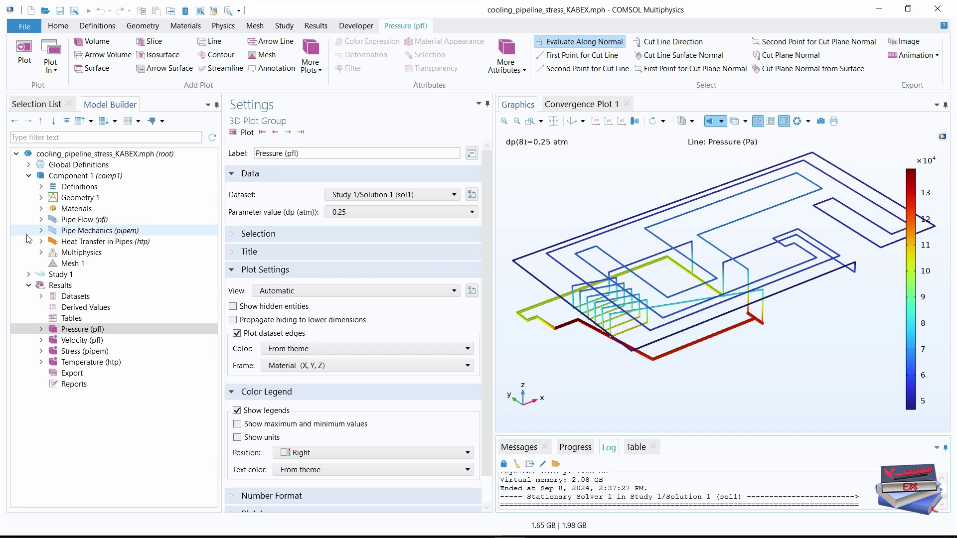
right_click(57, 288)
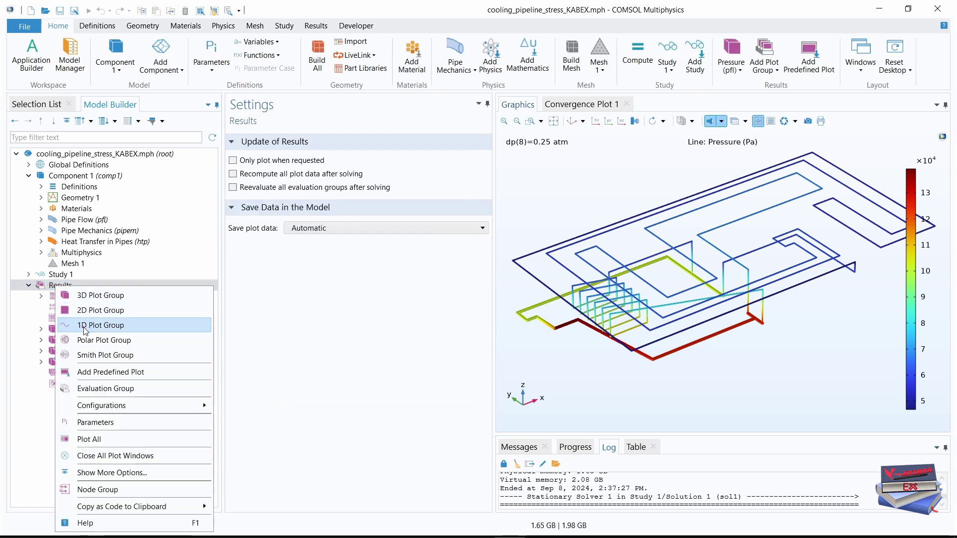
key(Escape)
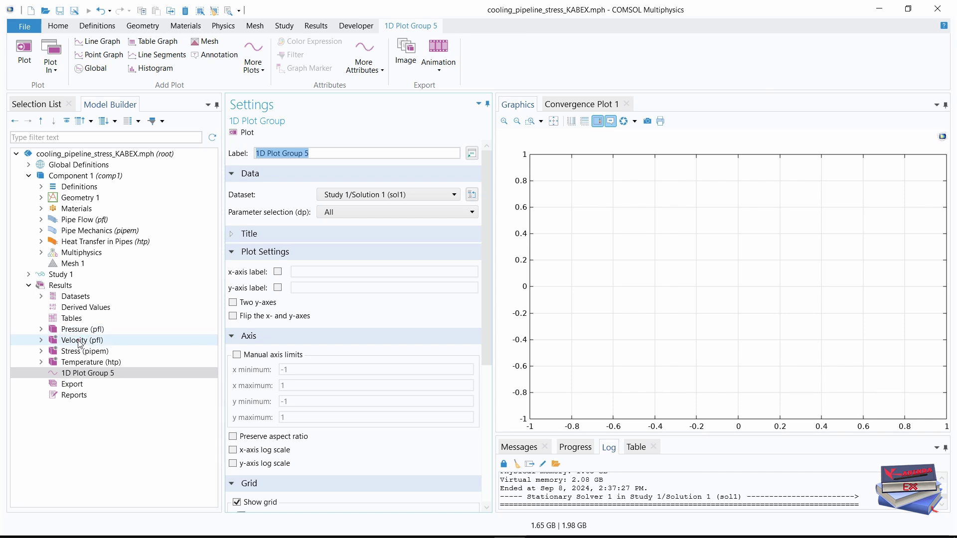
click(78, 375)
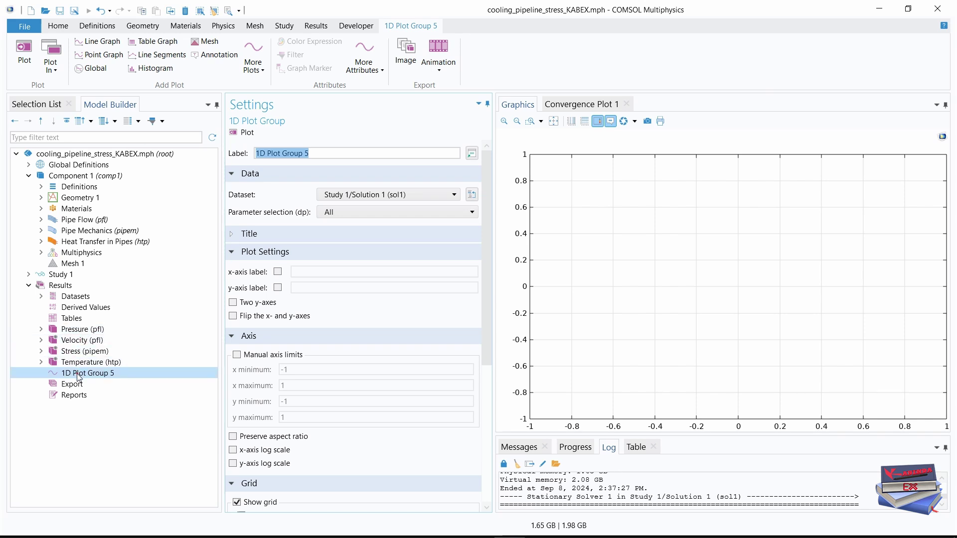
drag(78, 375, 79, 327)
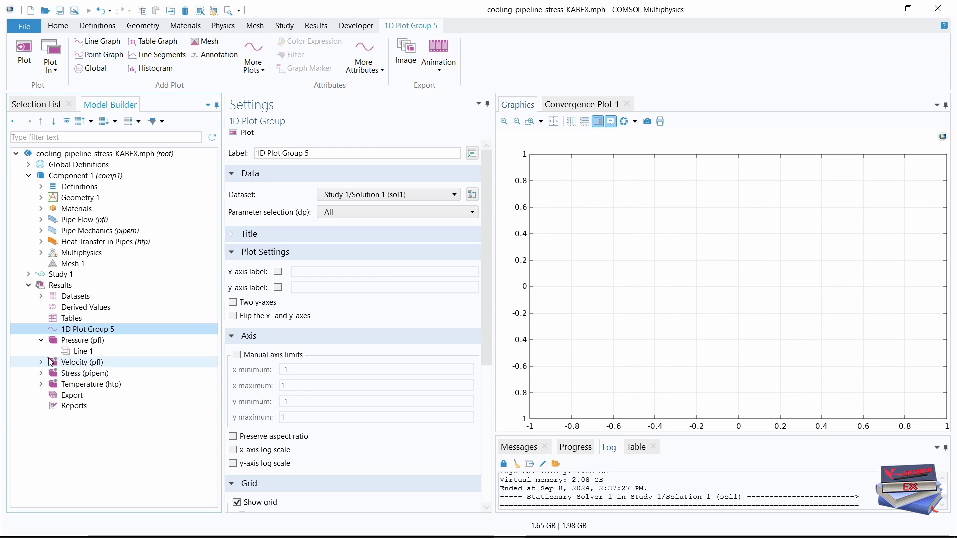
click(40, 341)
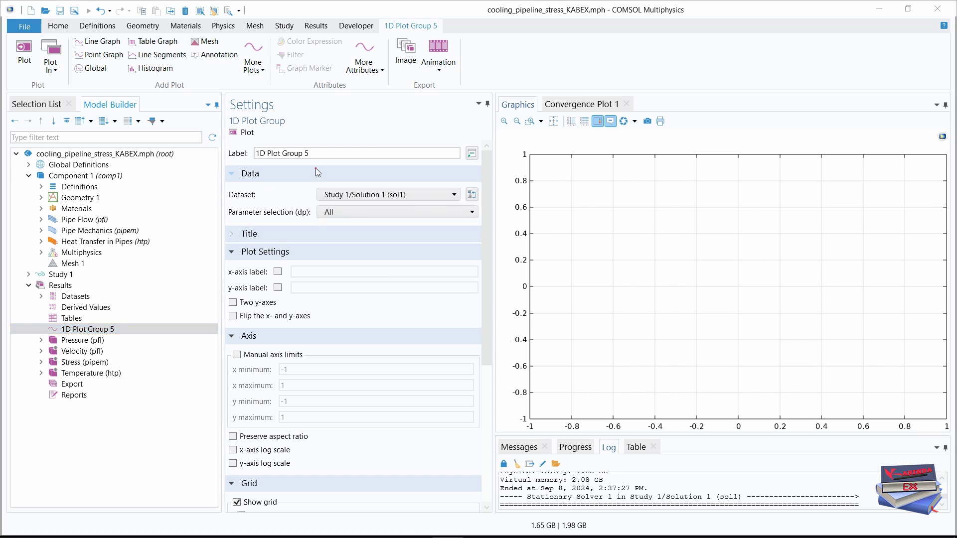
Label the new 1D plot group Maximum Temperature and turn off its legends.
triple_click(305, 154)
text(Maximum Temperature)
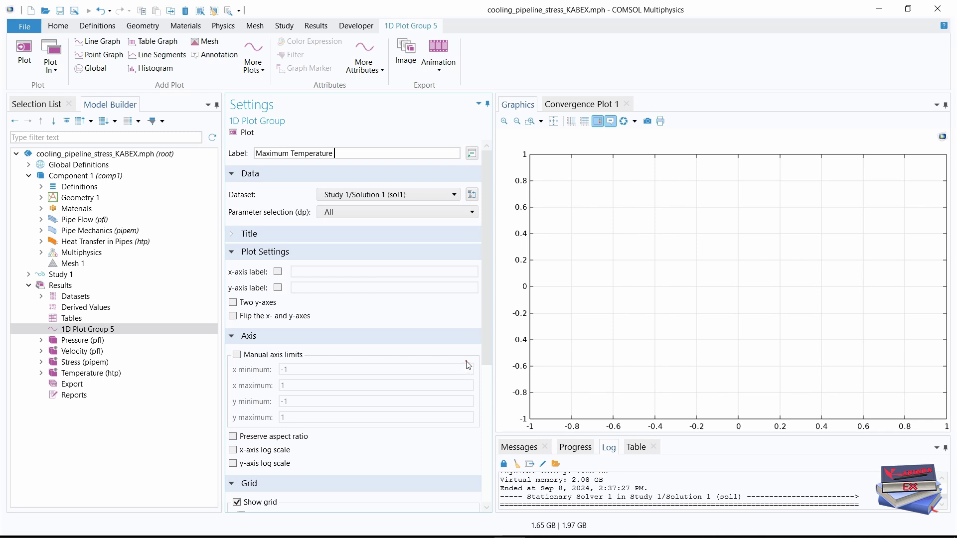
drag(486, 238, 479, 383)
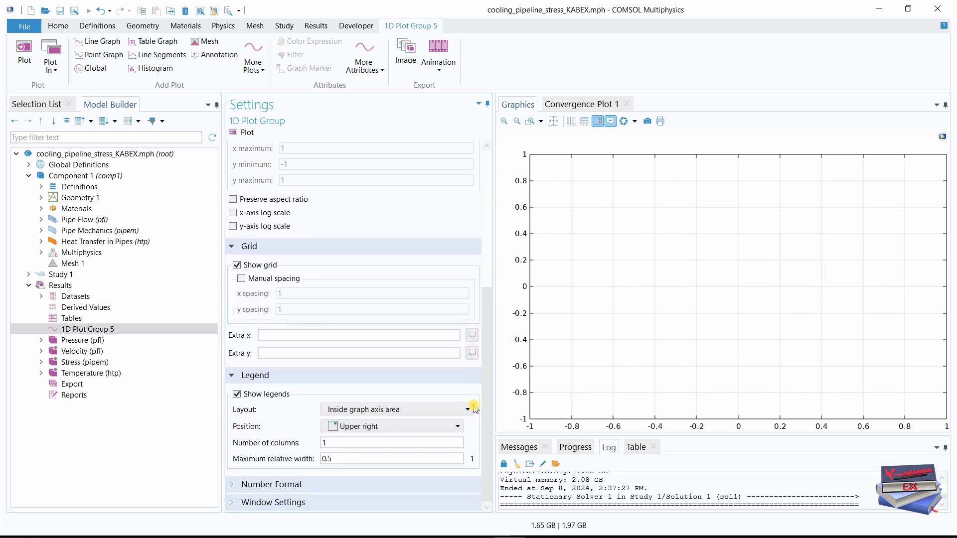
click(238, 395)
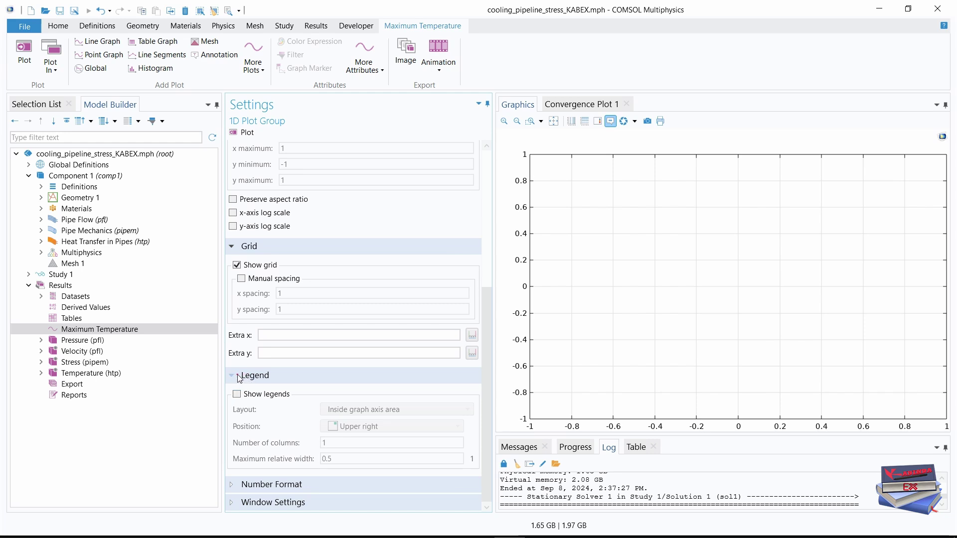
Add a Global plot to the Maximum Temperature group with the y-axis expression maxop1(T).
click(98, 332)
right_click(98, 333)
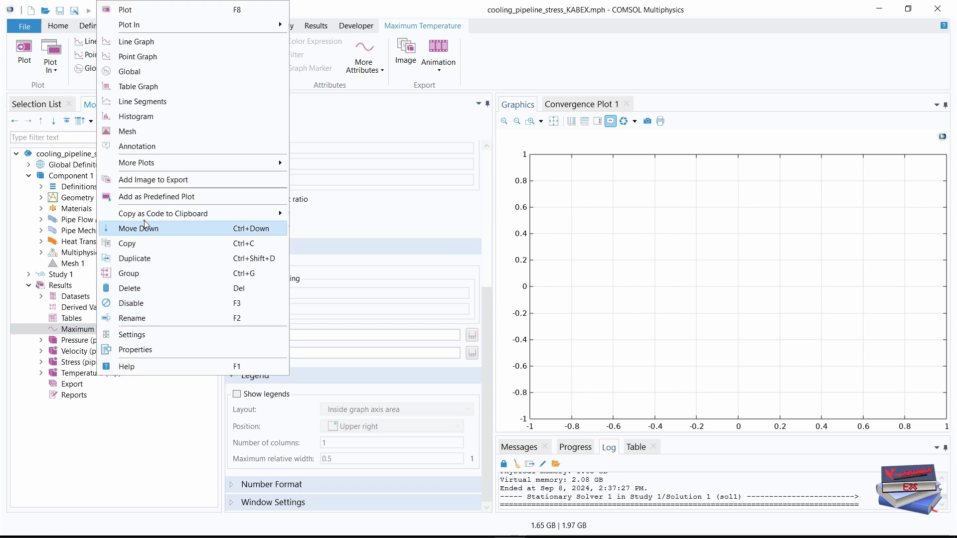
click(135, 75)
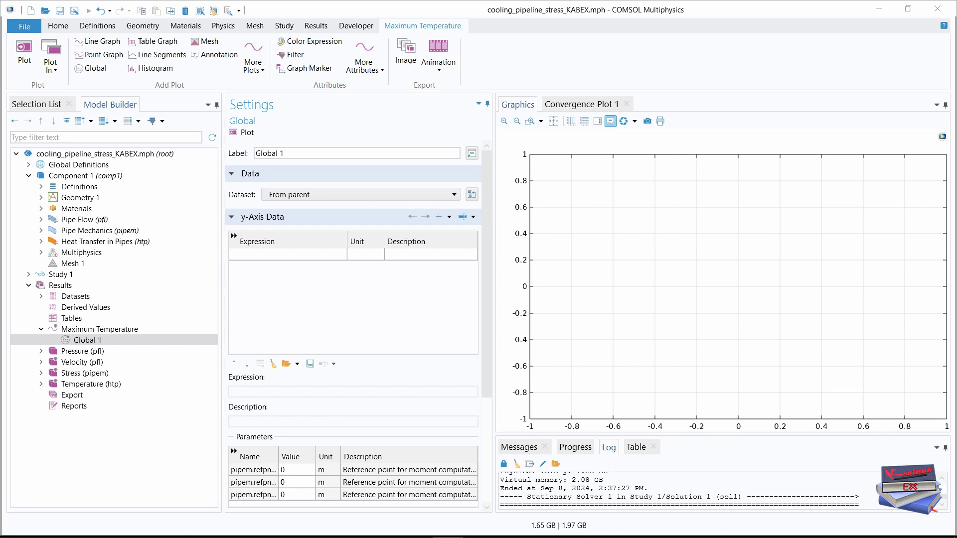
click(236, 257)
text(maxop1(T))
click(283, 279)
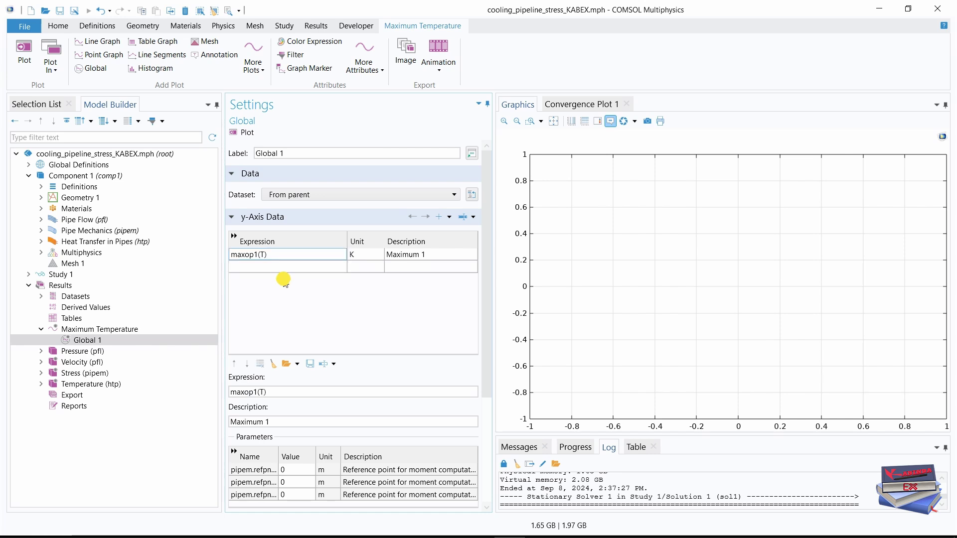
Set the maxop1(T) unit to degC and its description to Maximum temperature, and plot the graph.
click(359, 254)
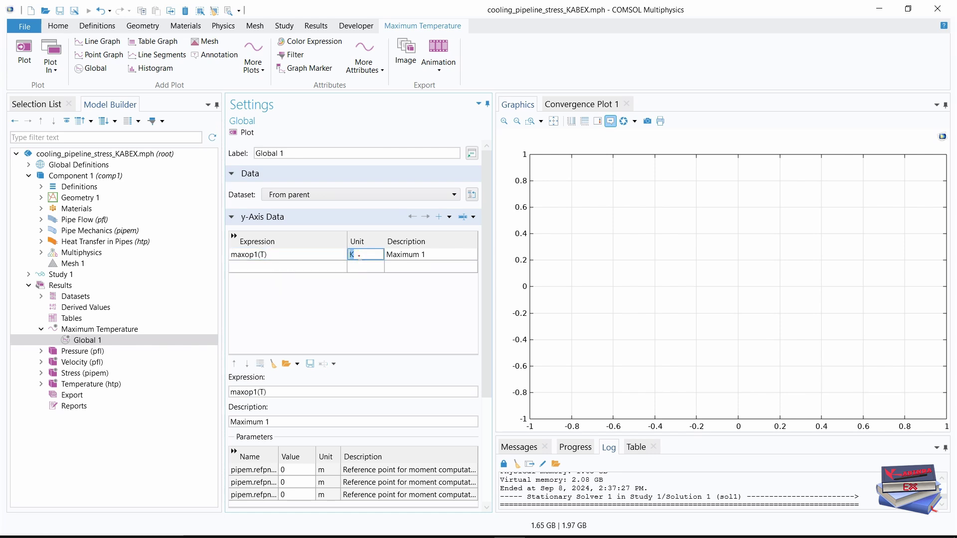
text(degC)
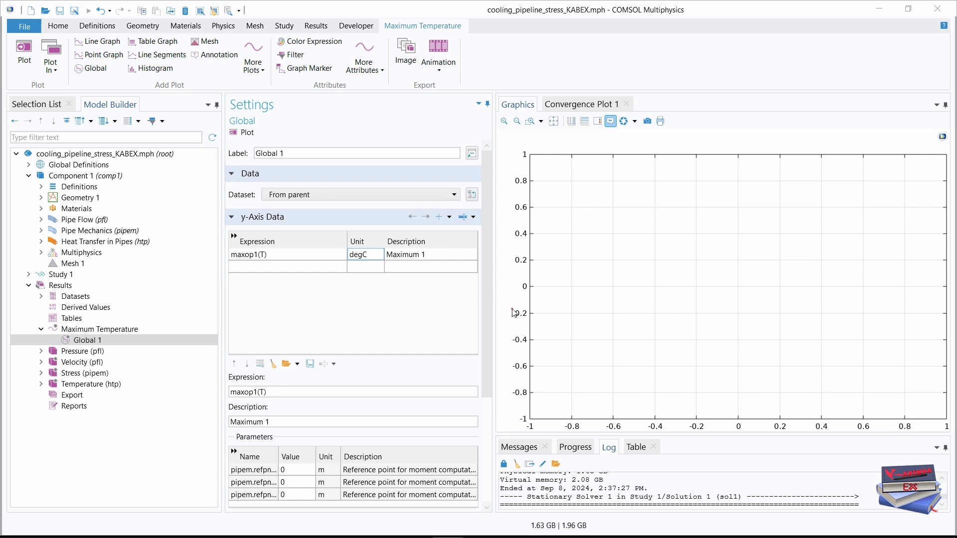
double_click(439, 255)
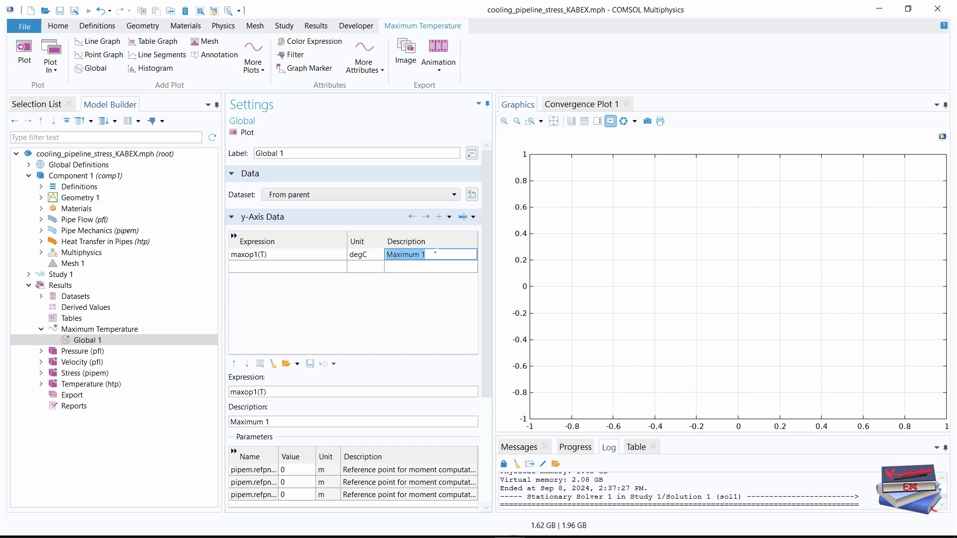
text(Maximum temperature)
click(396, 321)
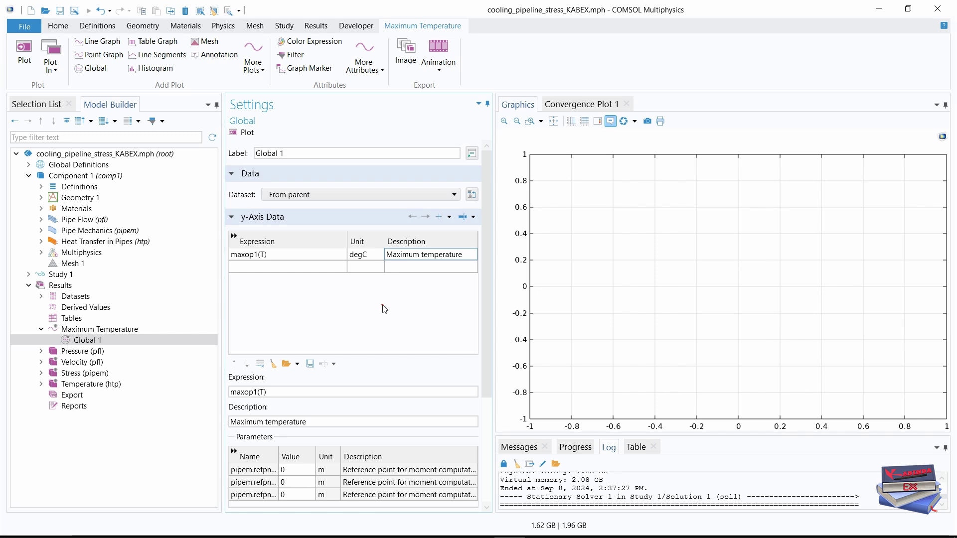
click(241, 133)
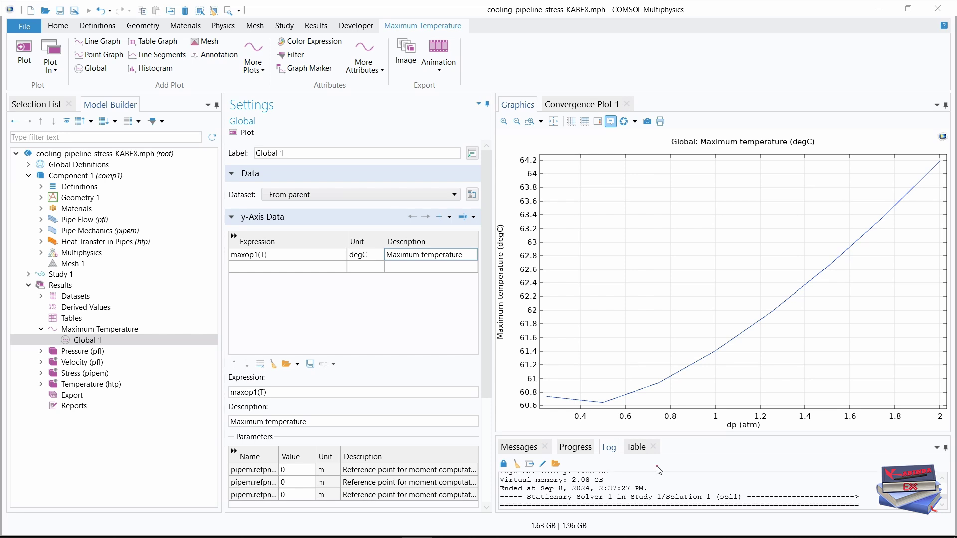
mouse_move(550, 400)
Duplicate the Maximum Temperature plot group and move the copy directly below the original, above Pressure (pfl).
right_click(75, 331)
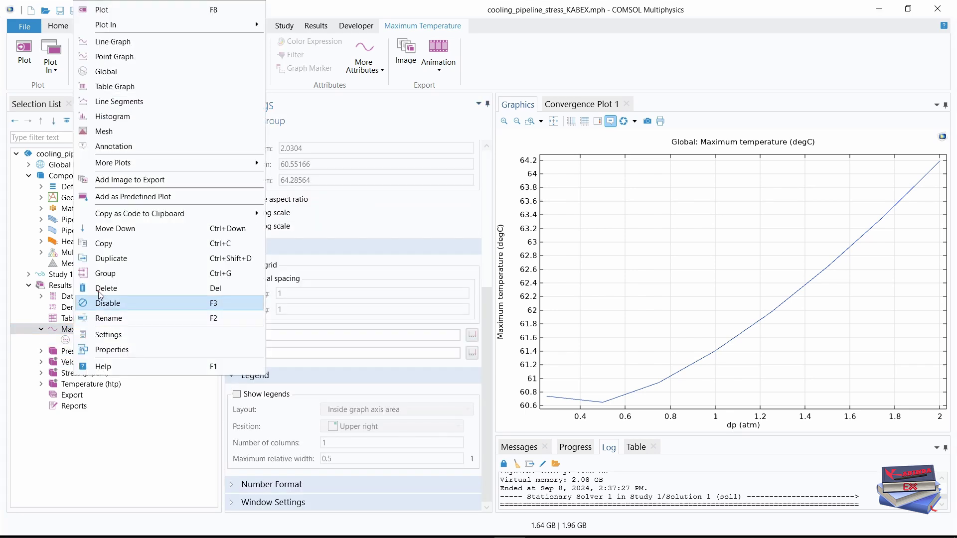
click(108, 260)
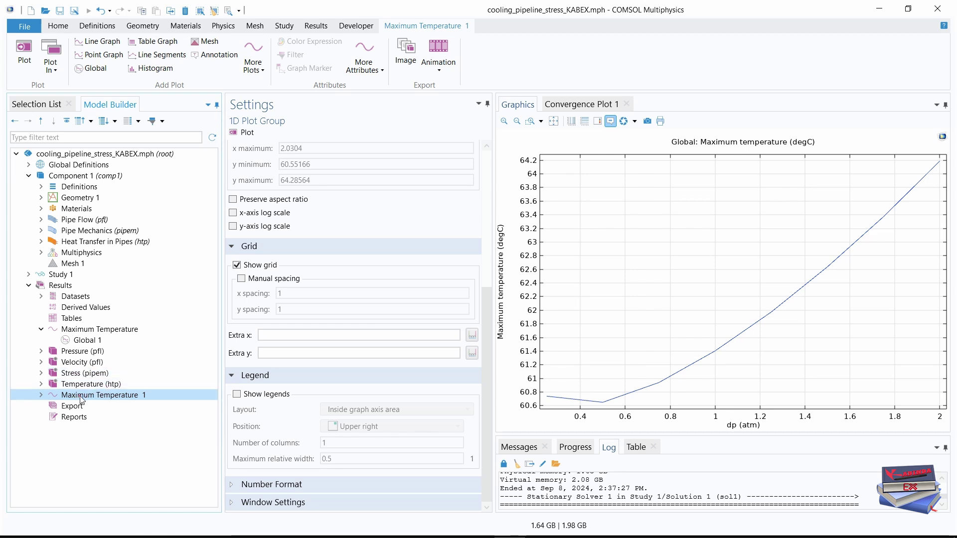
drag(82, 399, 80, 356)
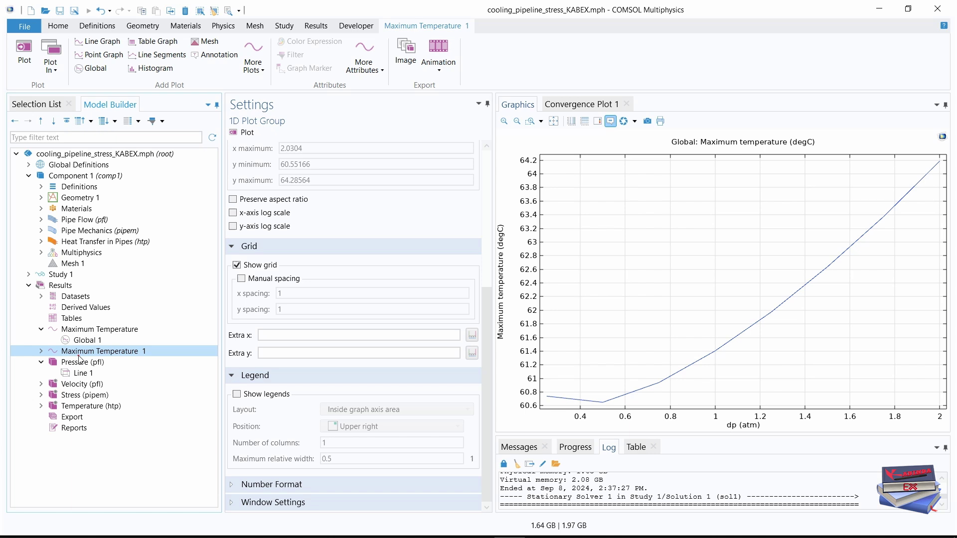
click(41, 363)
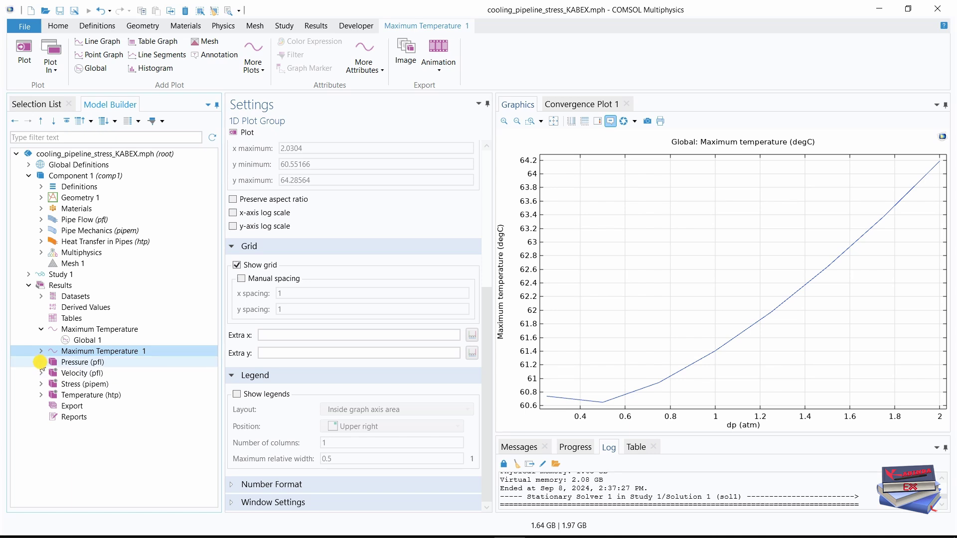
click(41, 330)
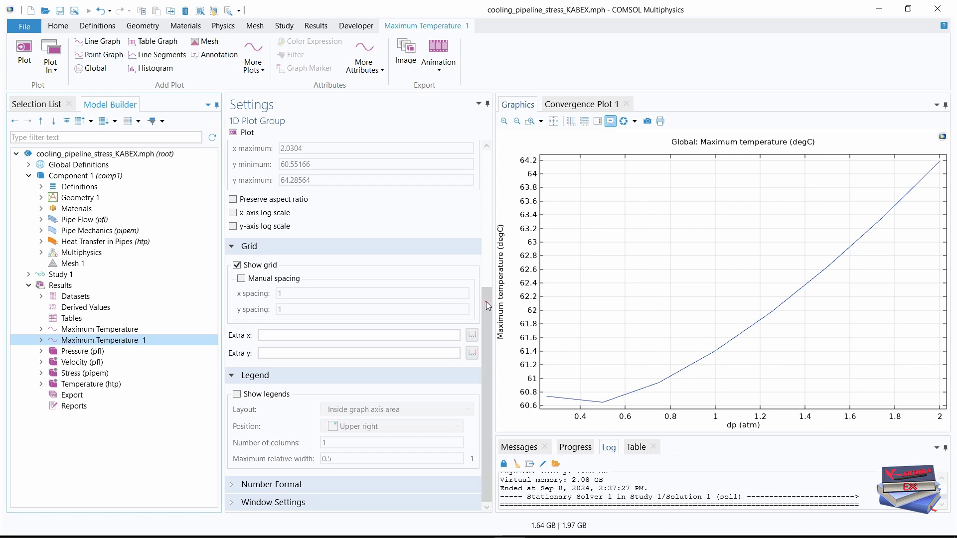
Label the duplicated plot group Maximum von Mises Stress.
drag(487, 305, 496, 160)
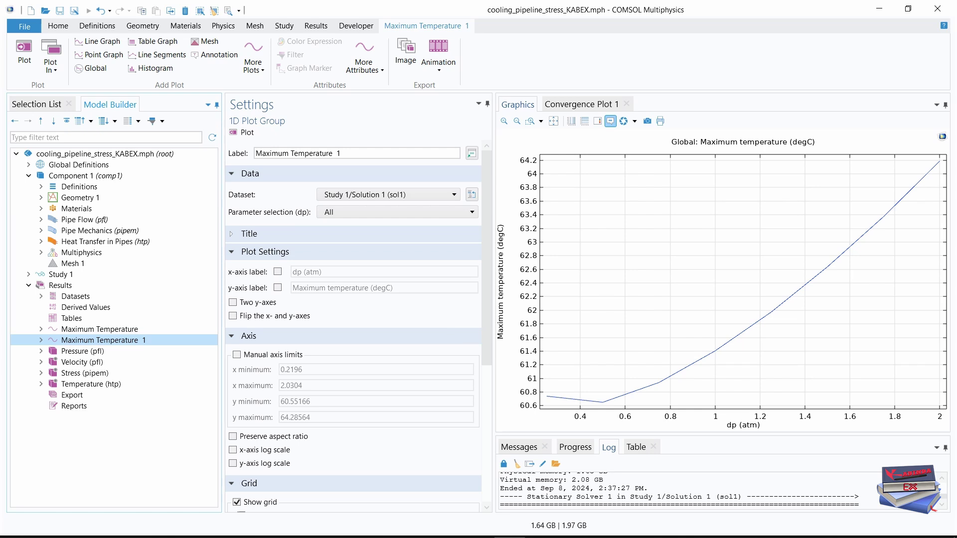
click(368, 155)
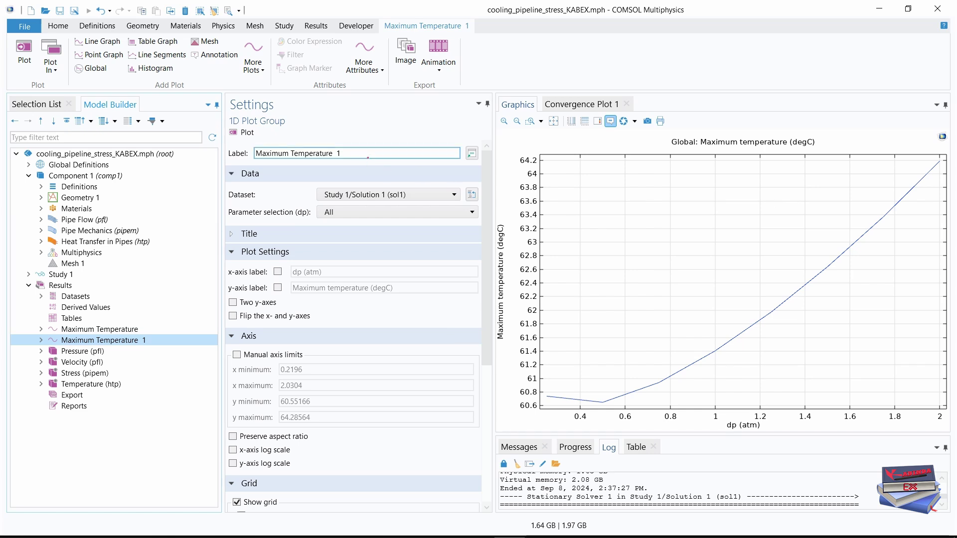
triple_click(313, 154)
text(Maximum von Mises Stress)
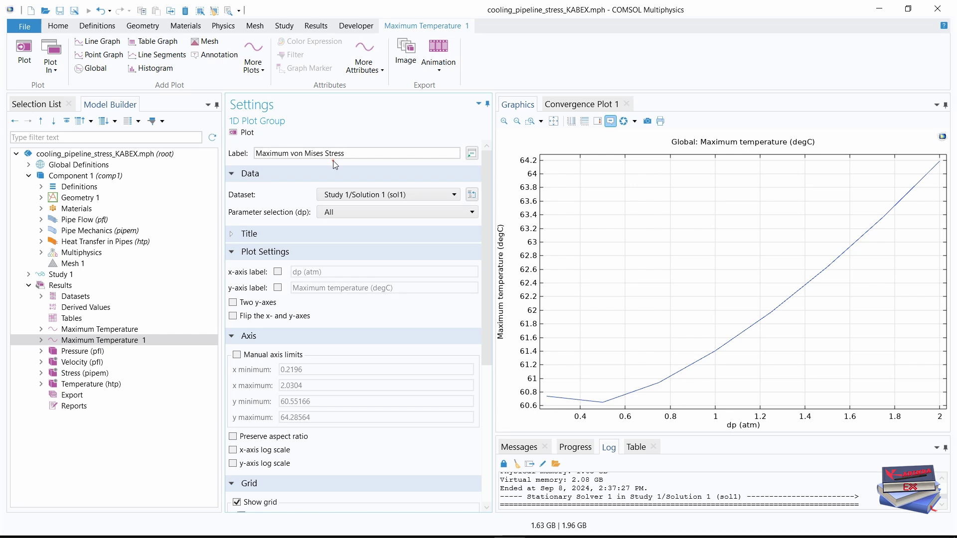
Change the y-axis expression of the Maximum von Mises Stress group's Global plot to maxop1(pipem.mises).
click(41, 340)
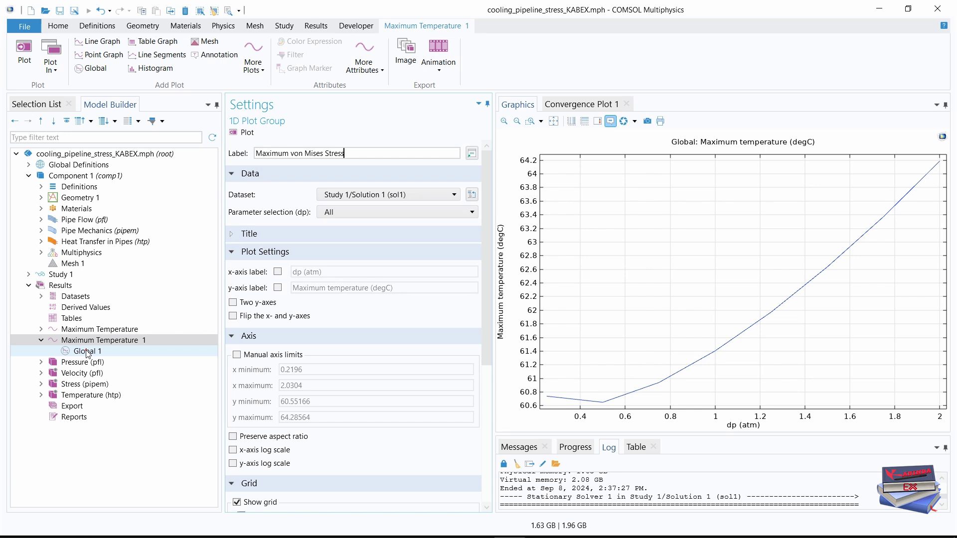
click(86, 352)
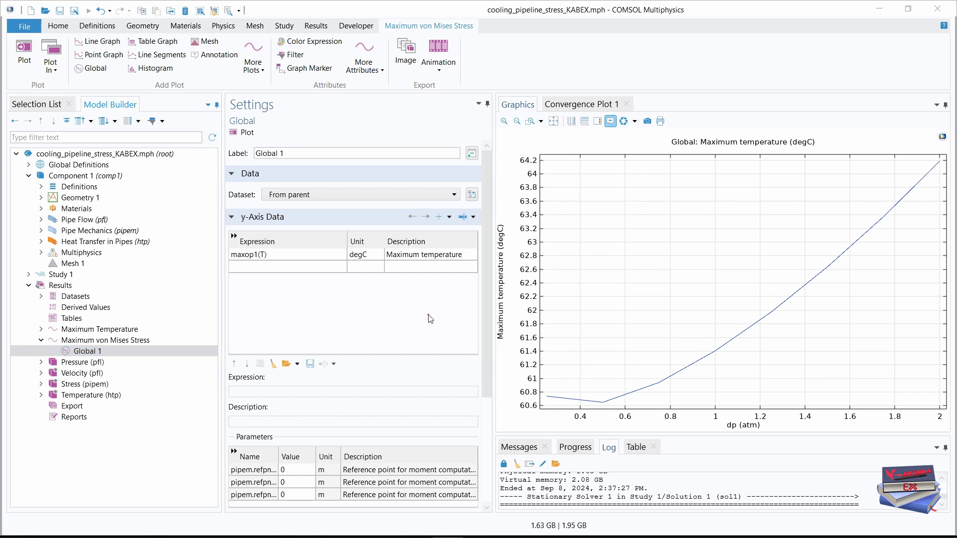
click(282, 255)
text(maxop1(pipem.mises))
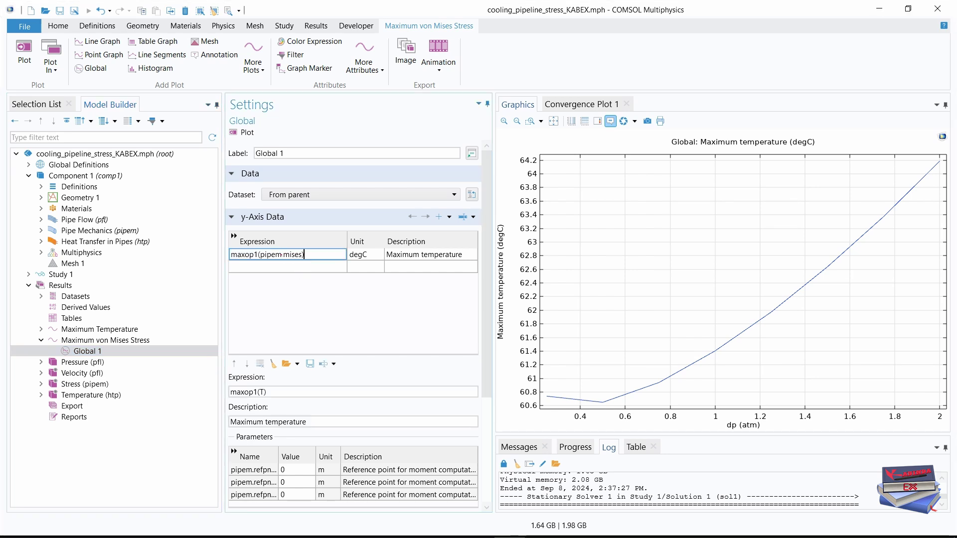
click(321, 310)
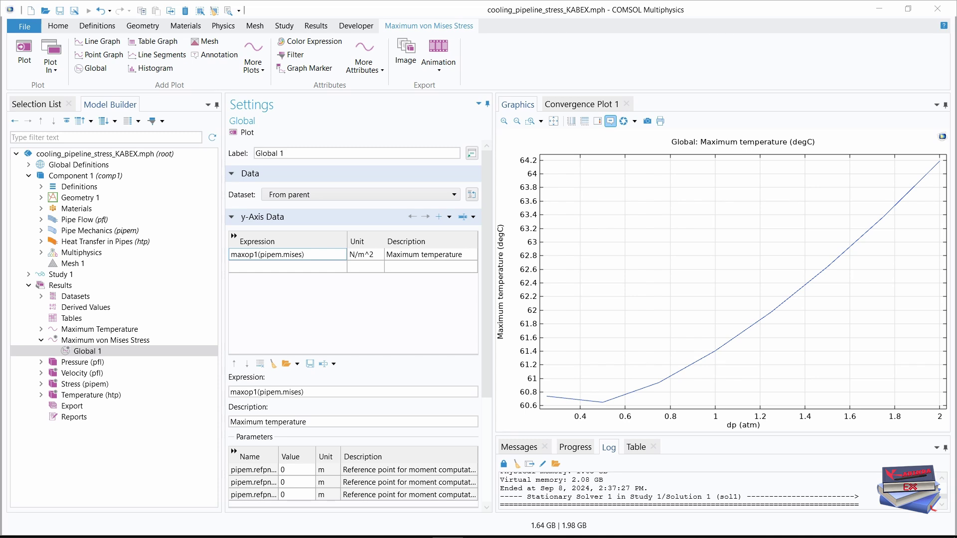
Set the description of the maxop1(pipem.mises) expression to Maximum von Mises stress and plot the graph.
double_click(443, 258)
text(Maximum von Mises stress)
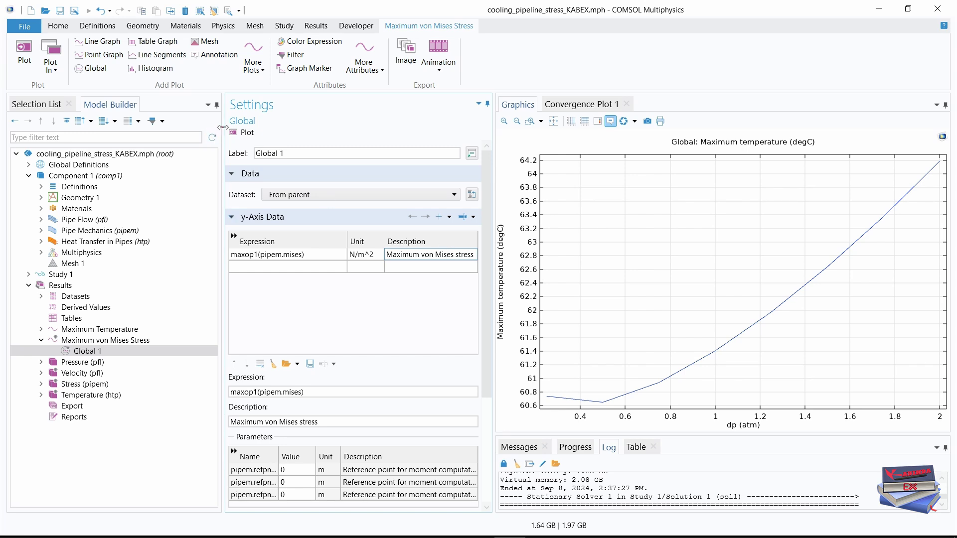
click(244, 133)
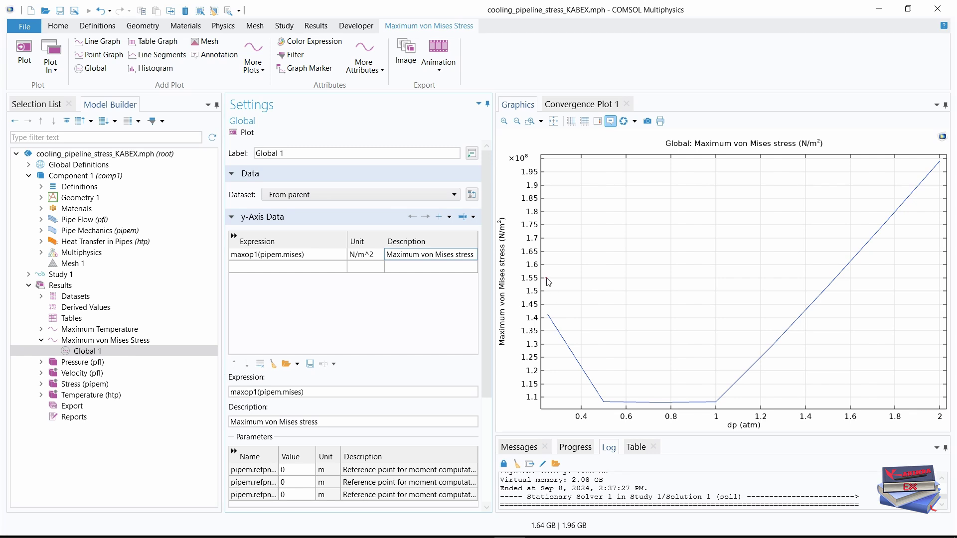
Read points along the maximum von Mises stress curve and the lowest point of the Maximum Temperature curve.
mouse_move(549, 315)
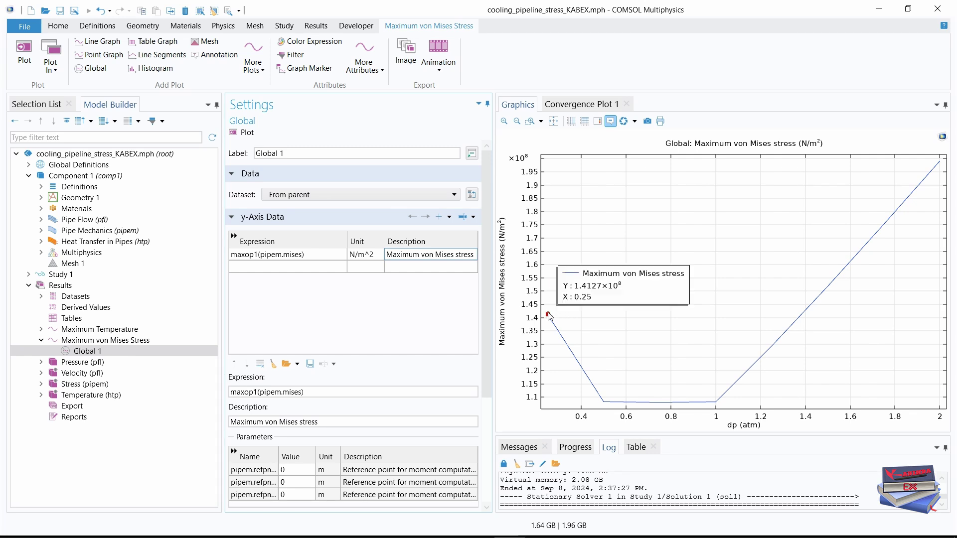
mouse_move(675, 405)
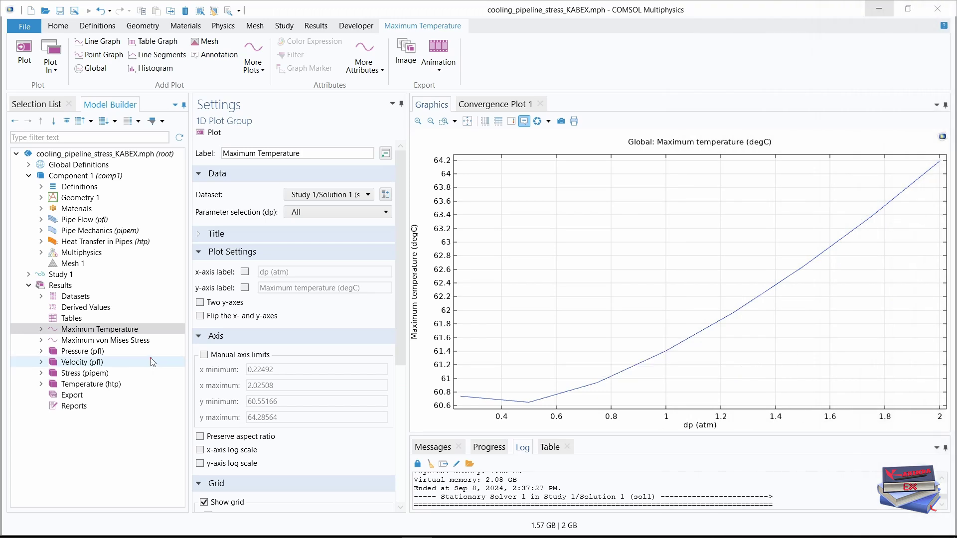
click(83, 331)
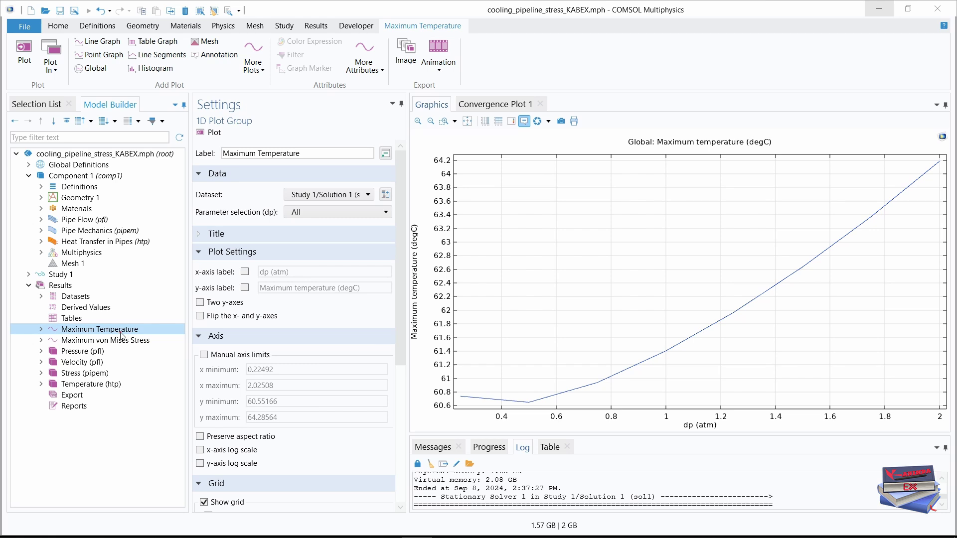
mouse_move(530, 404)
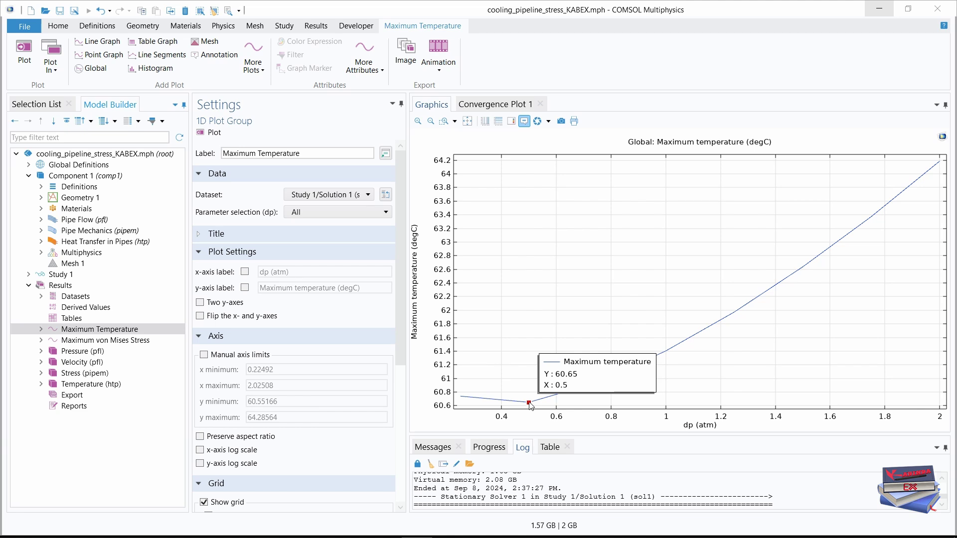
Set the dp parameter value of the Pressure (pfl) plot group to 0.5 atm.
click(99, 342)
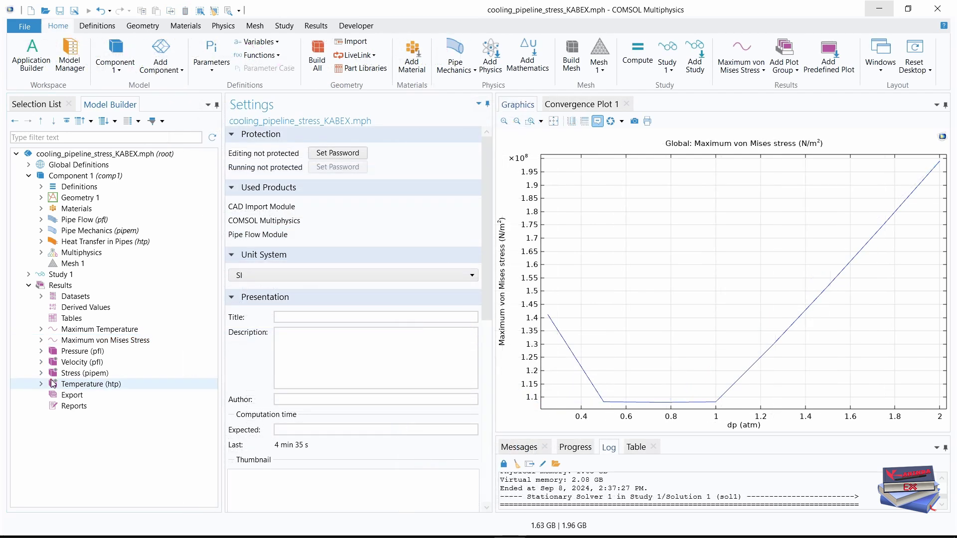
click(70, 353)
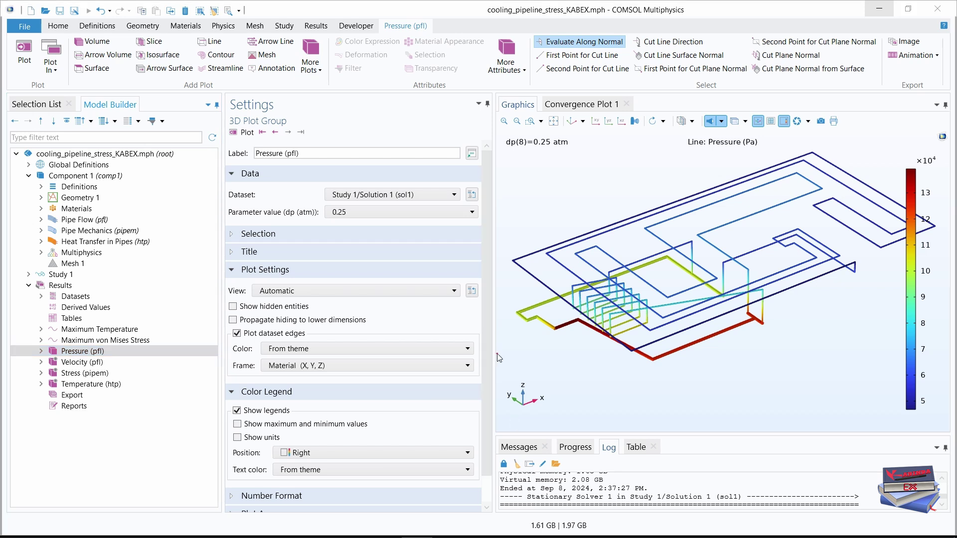
drag(493, 354, 456, 366)
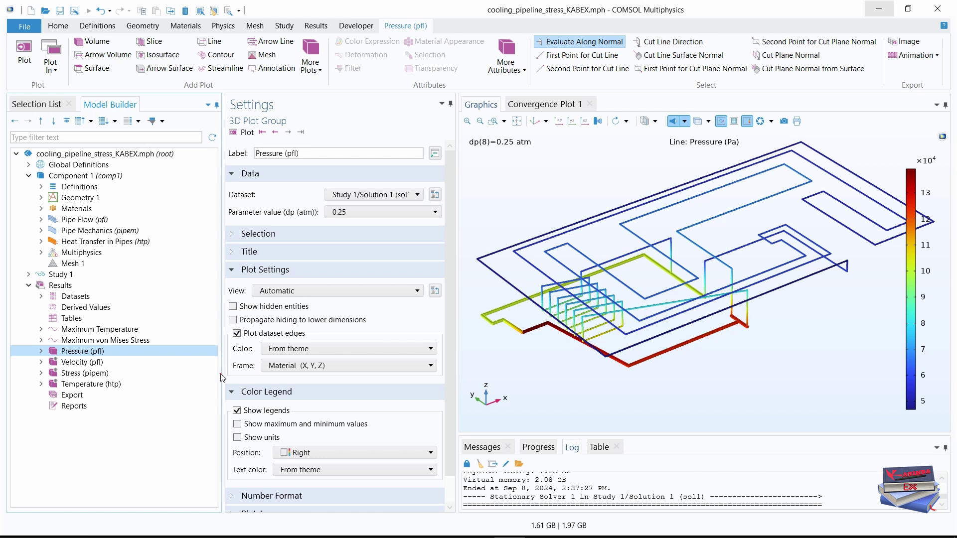
drag(223, 385, 190, 384)
drag(456, 352, 407, 354)
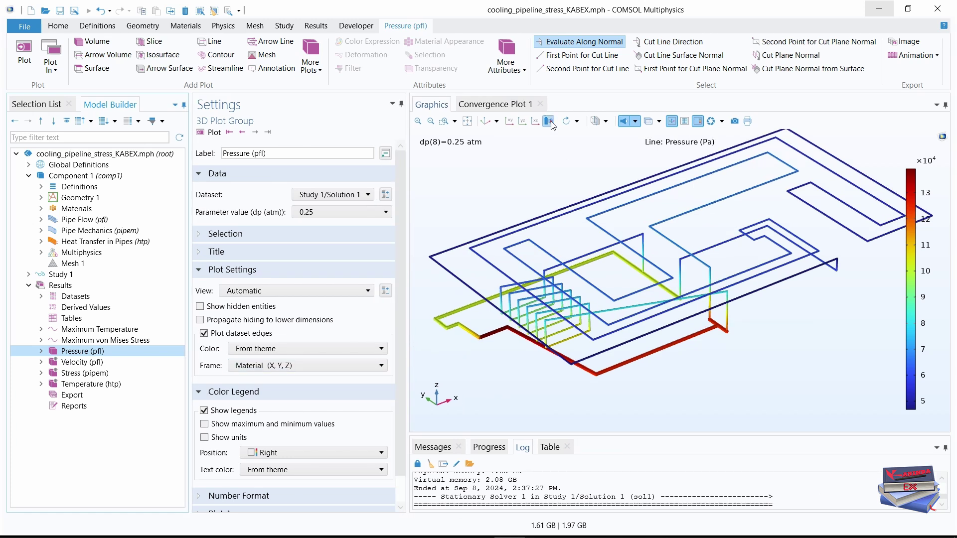
click(469, 121)
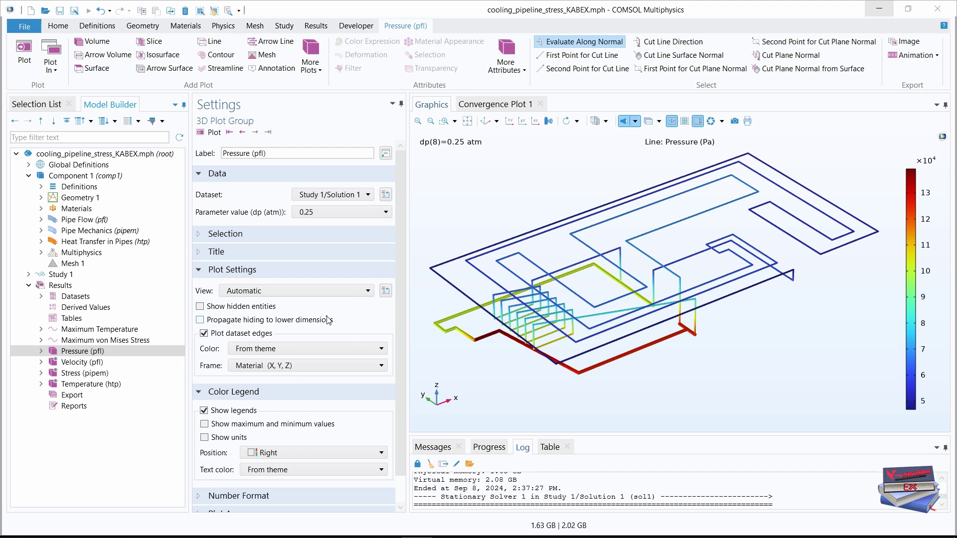
click(375, 211)
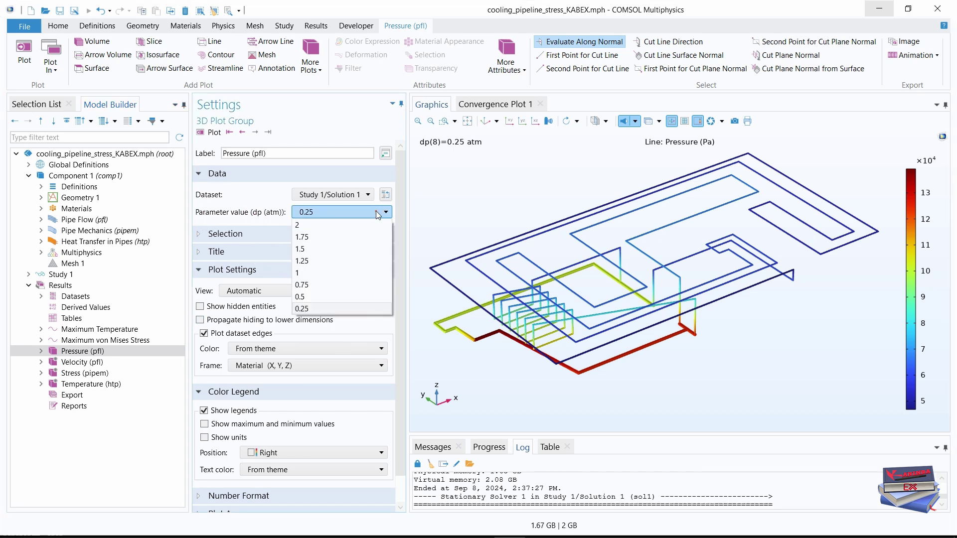
click(319, 297)
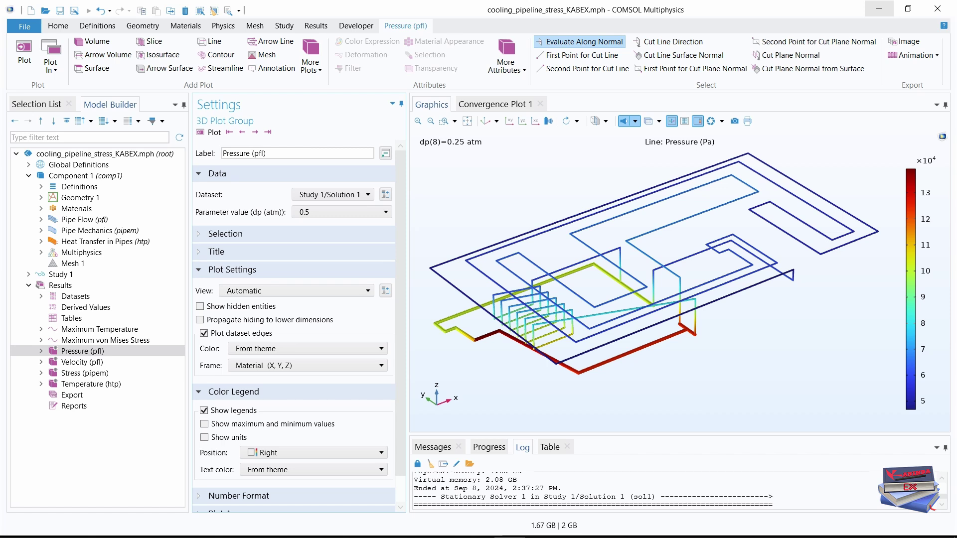
click(369, 210)
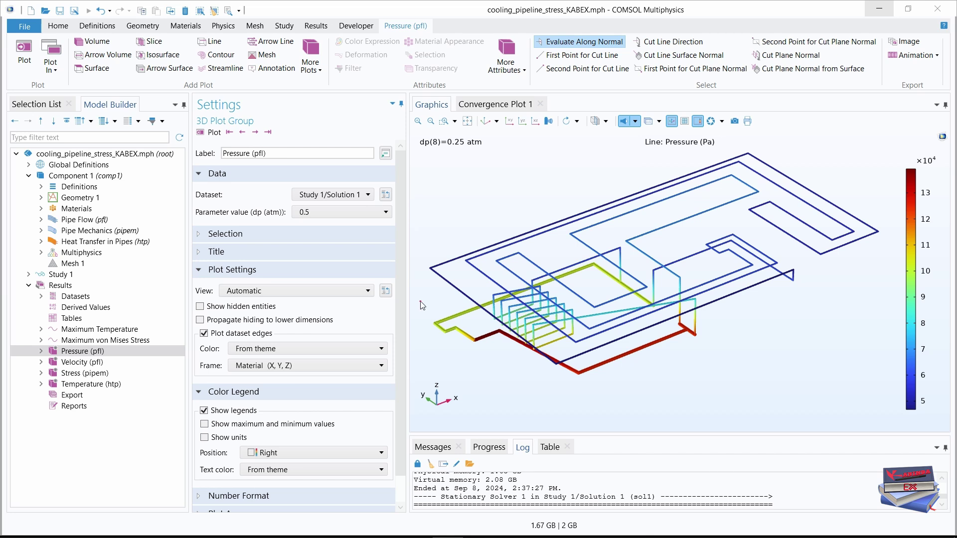
Change the unit of the pressure expression in the Pressure group's Line 1 plot to atm.
click(41, 351)
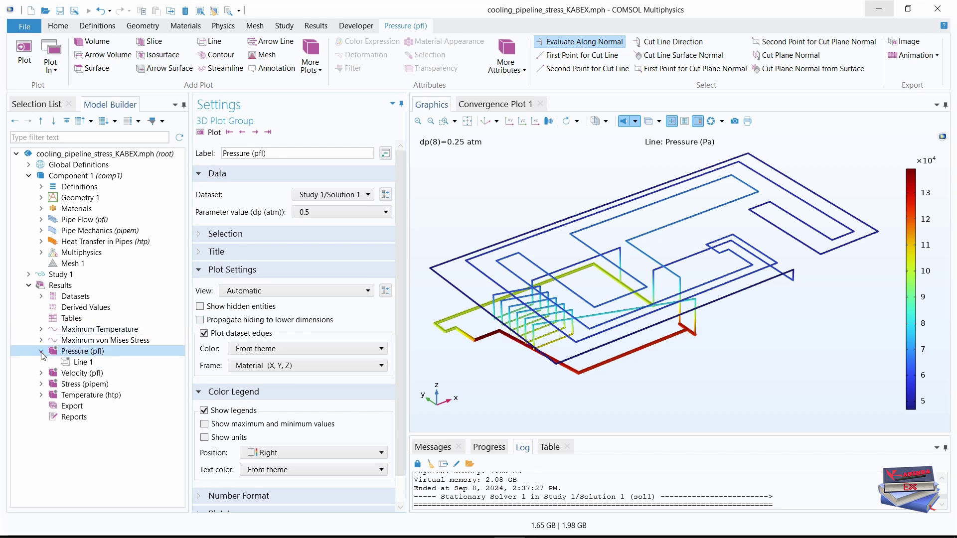
click(70, 364)
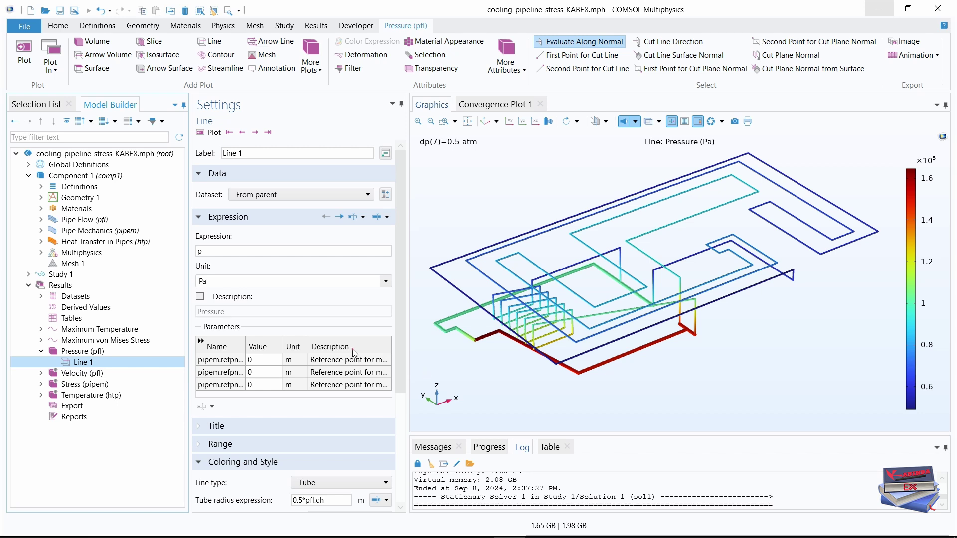
click(224, 251)
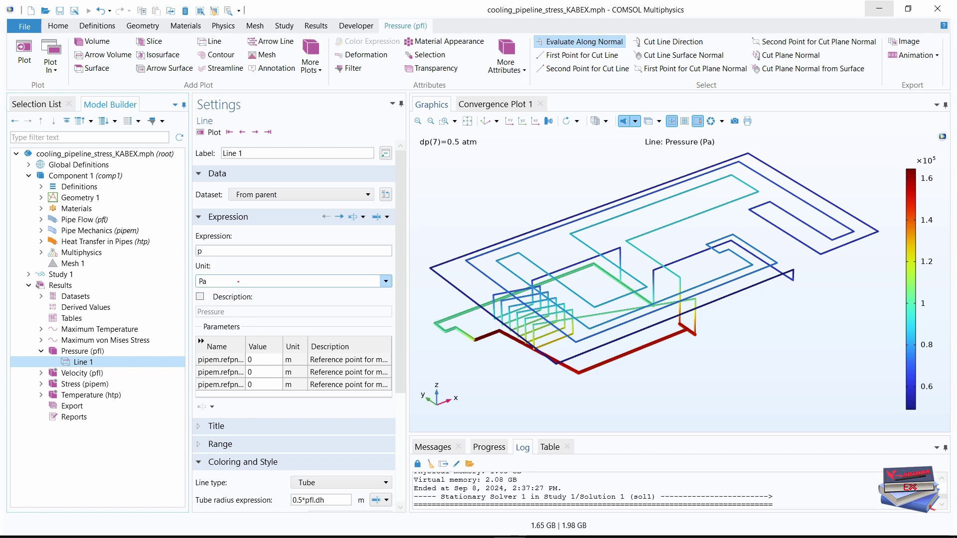
click(386, 281)
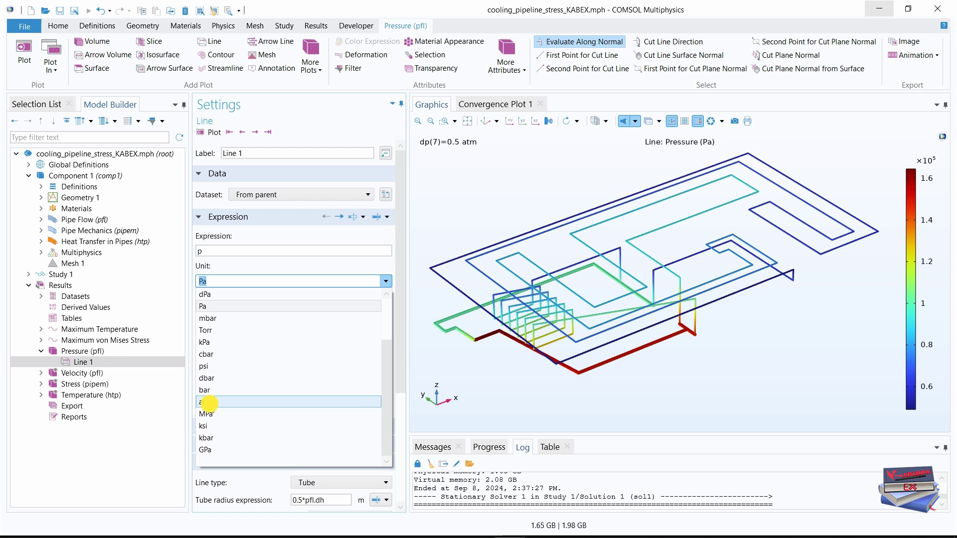
click(218, 402)
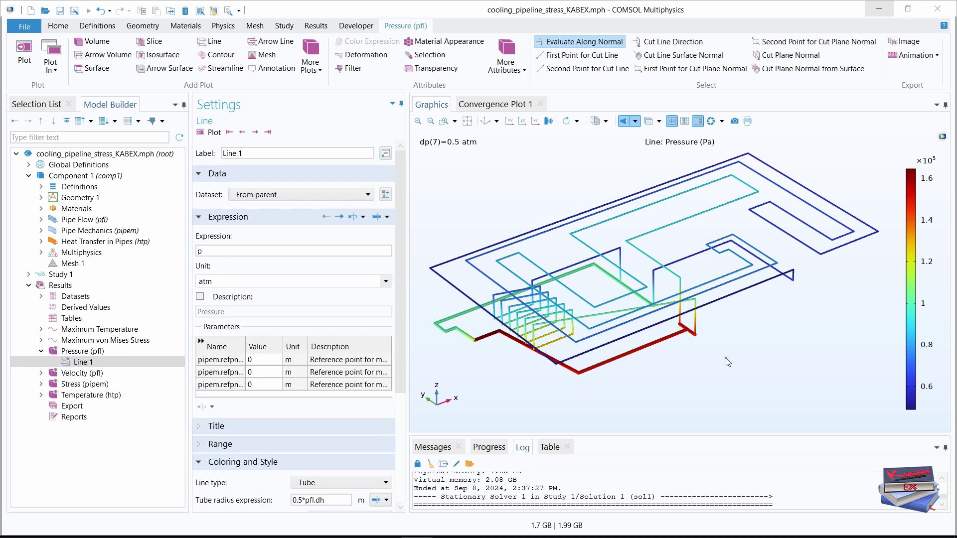
Enable the tube radius scale factor of the Pressure group's Line 1, set it to 3, and replot.
drag(403, 269, 402, 334)
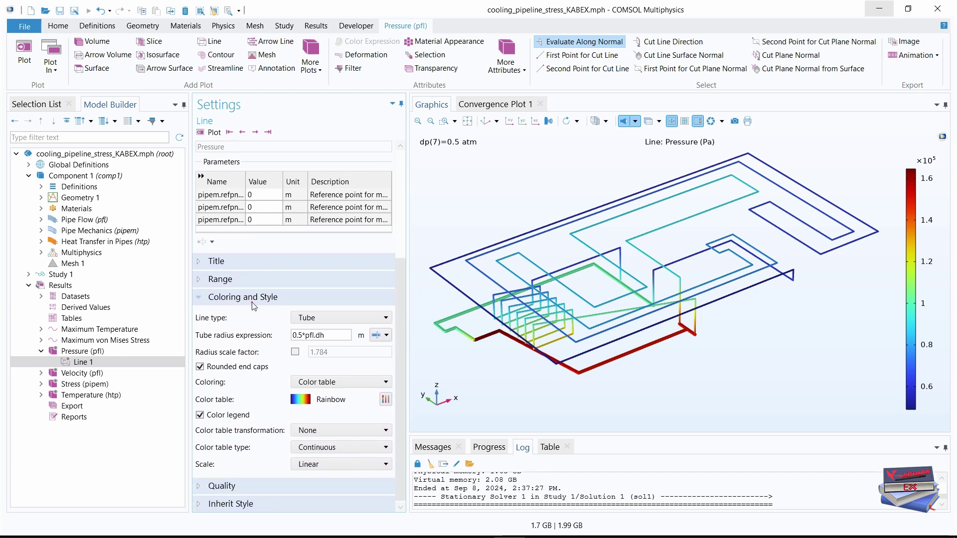
click(295, 352)
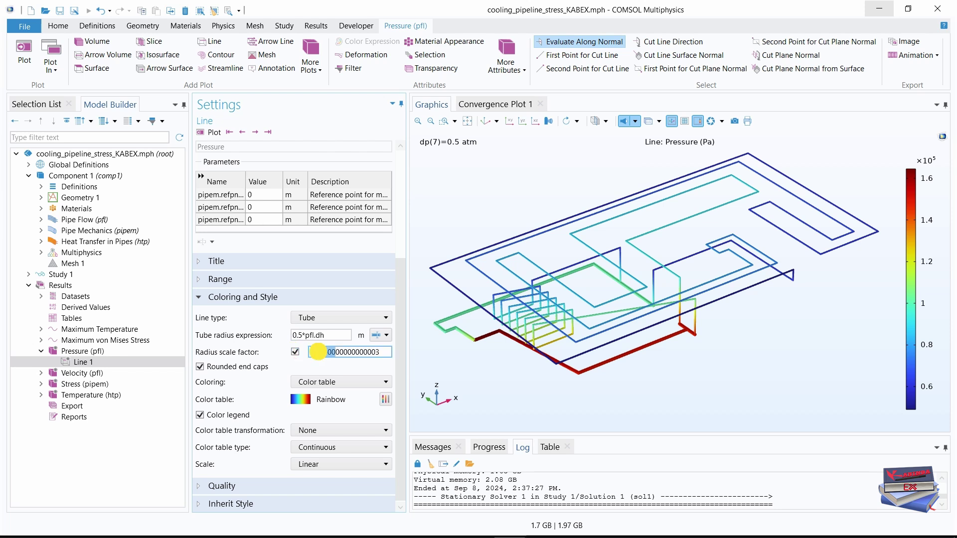
drag(335, 352, 296, 351)
key(ctrl+a)
text(3)
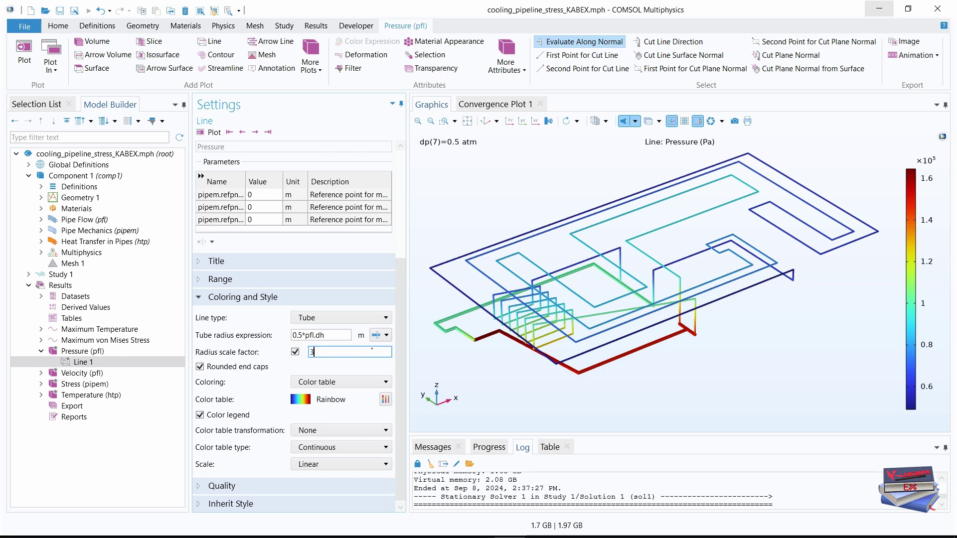
click(435, 366)
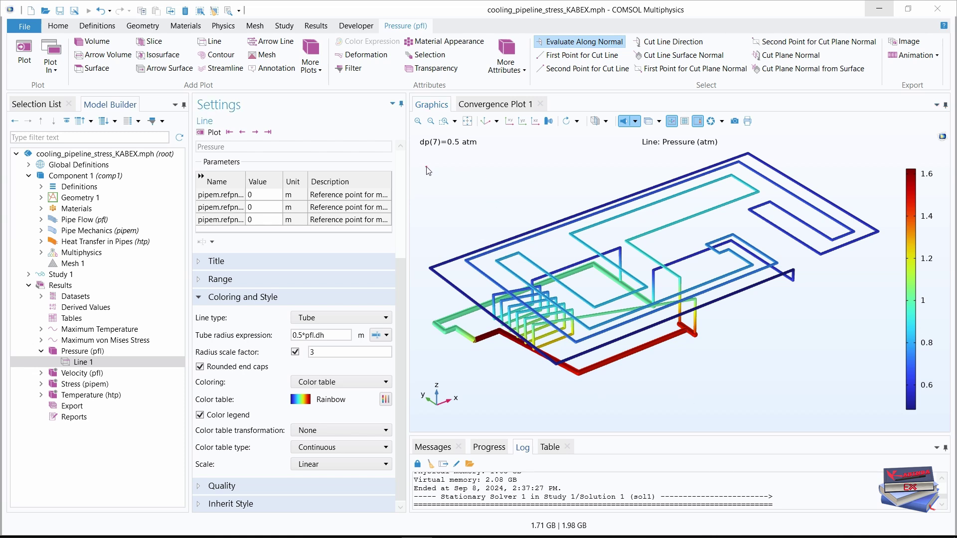
click(212, 132)
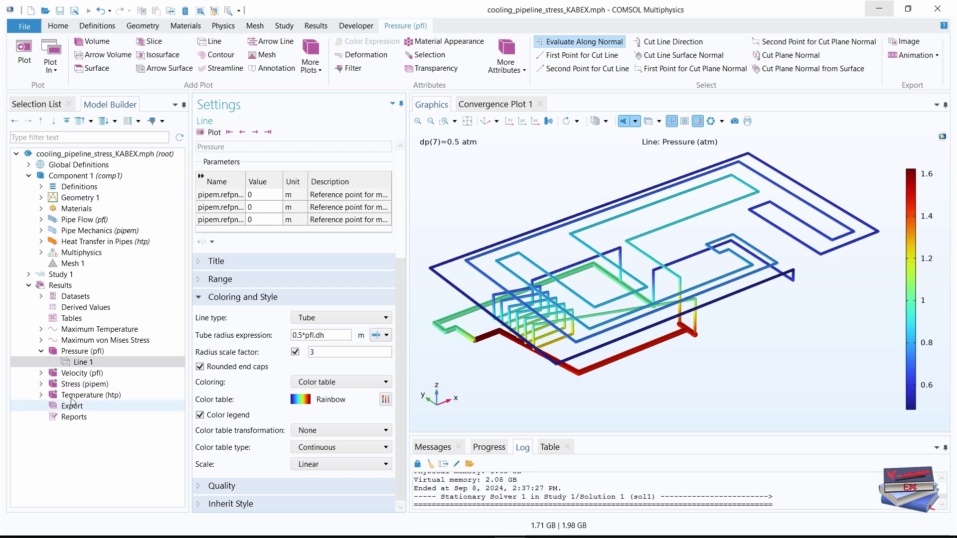
click(41, 352)
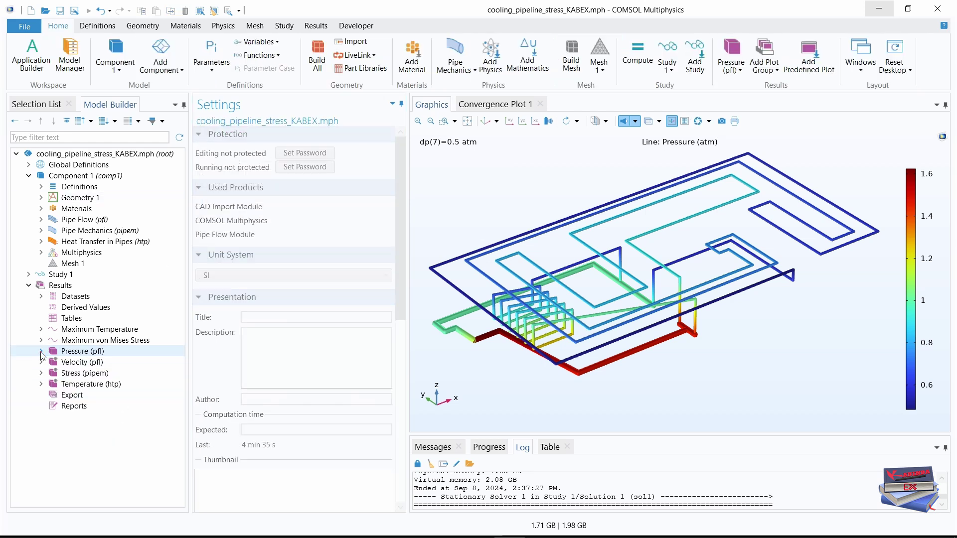
Set the dp parameter value of the Velocity (pfl) plot group to 0.5 atm.
click(70, 364)
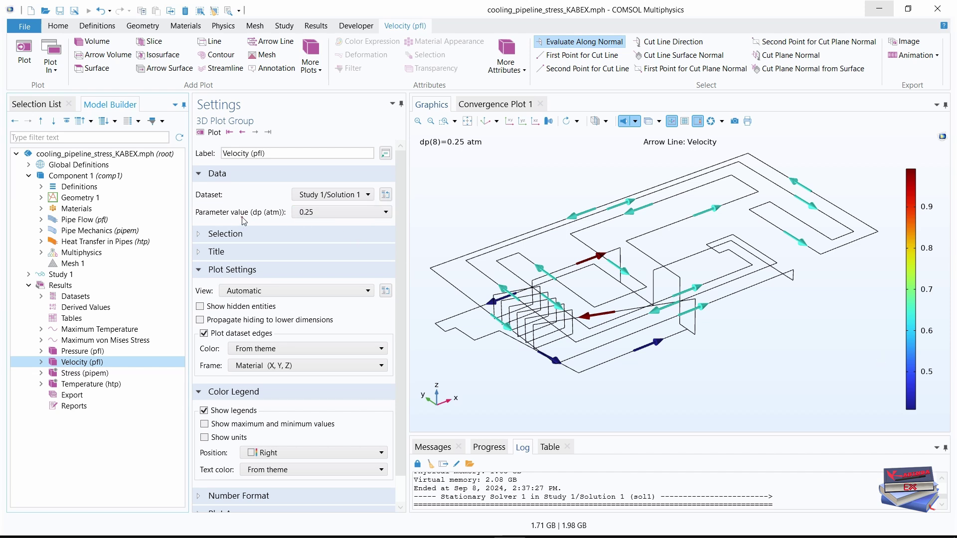
click(344, 215)
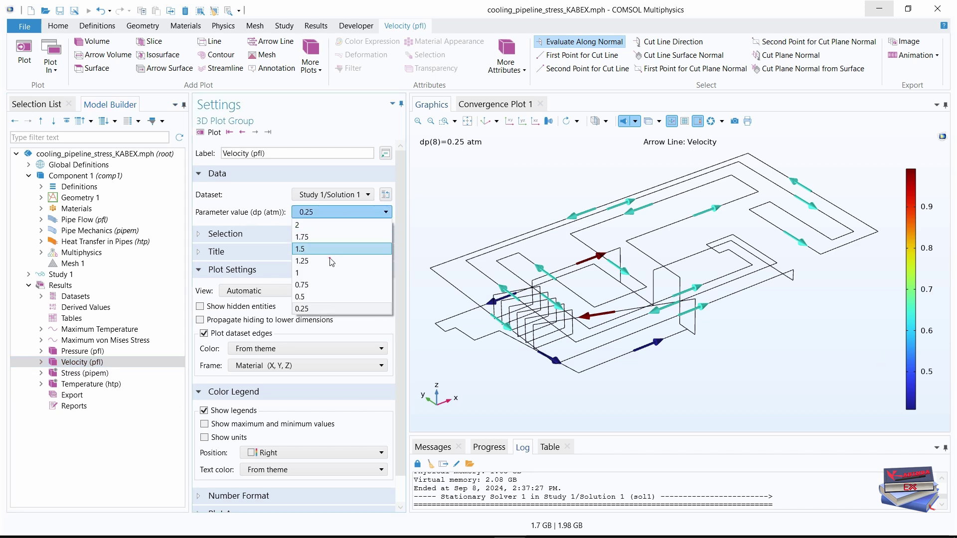
click(310, 297)
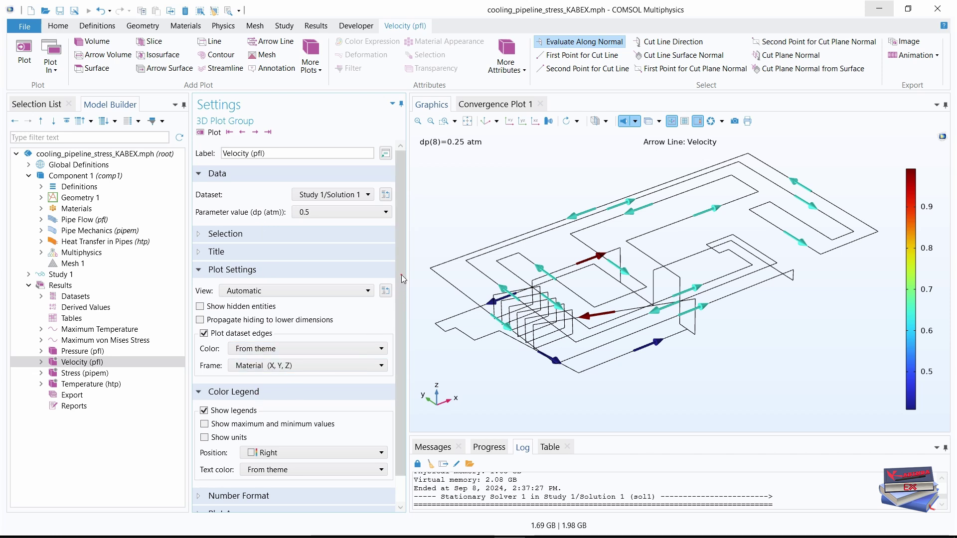
drag(405, 267, 405, 318)
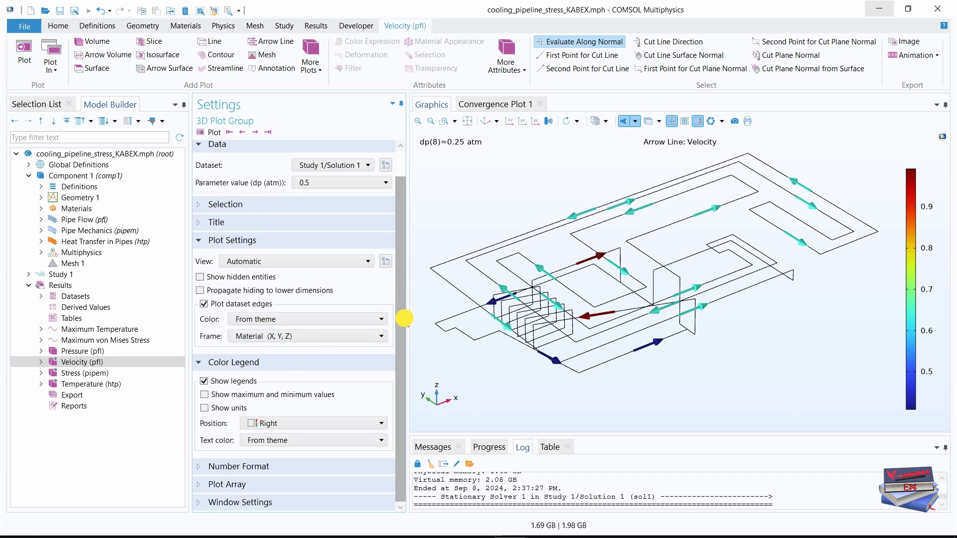
Set the number of arrows in the Velocity group's Arrow Line 1 plot to 75.
click(41, 362)
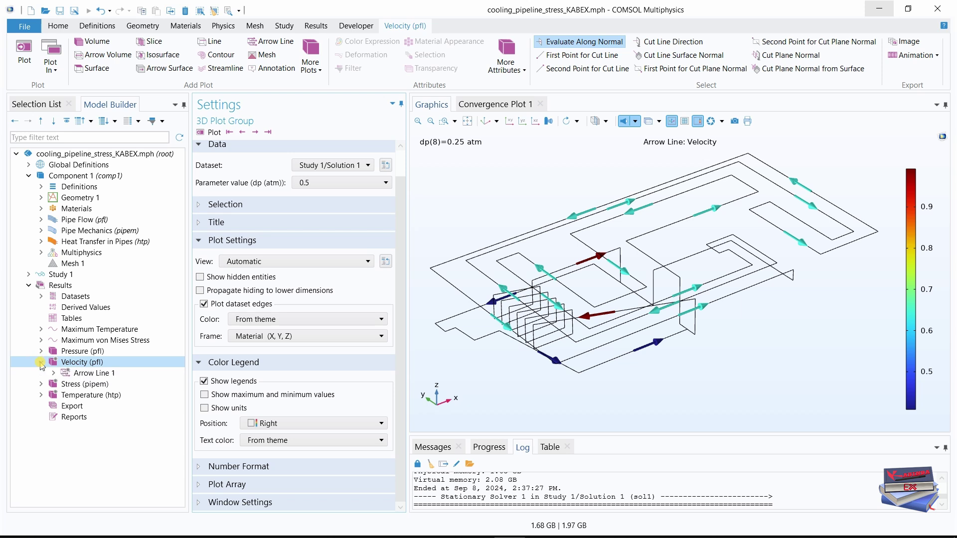
click(83, 374)
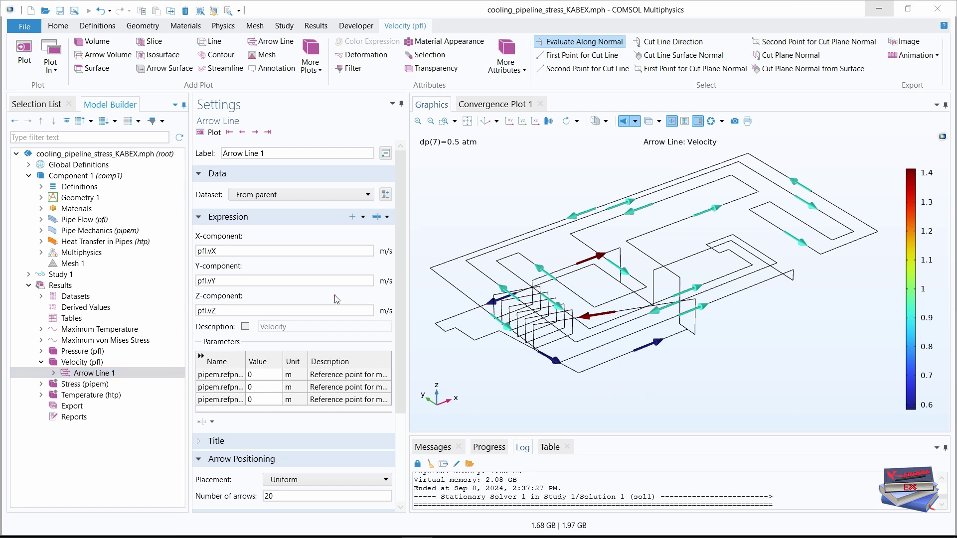
drag(400, 269, 401, 357)
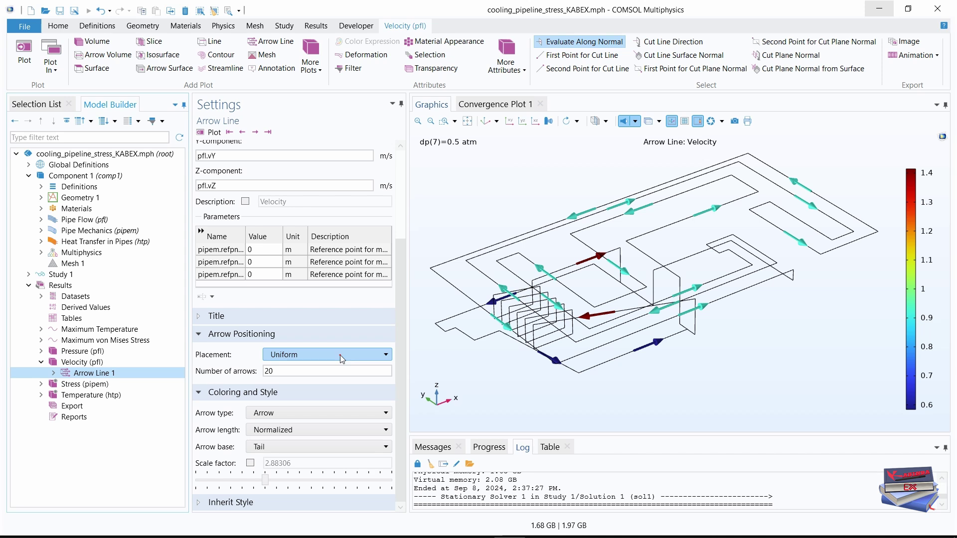
double_click(268, 372)
key(BackSpace)
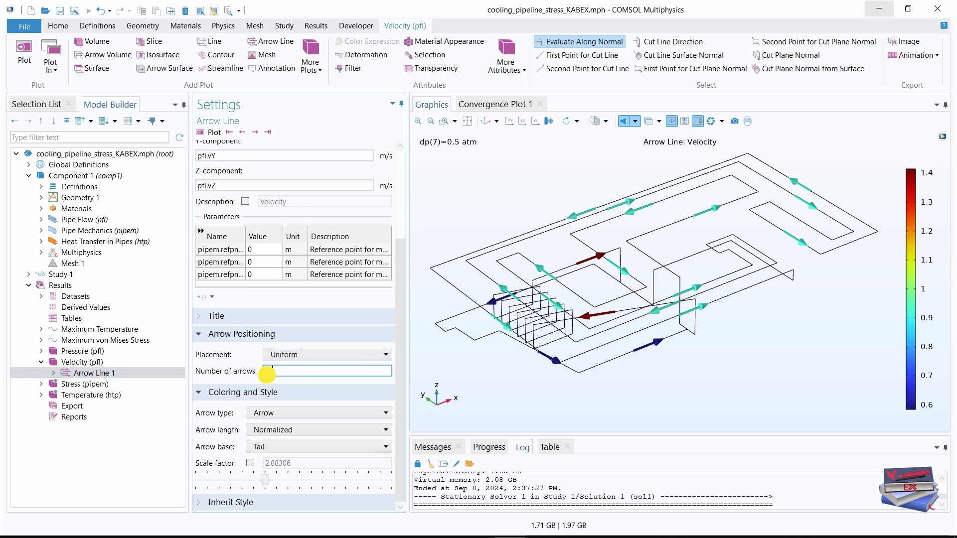
double_click(268, 372)
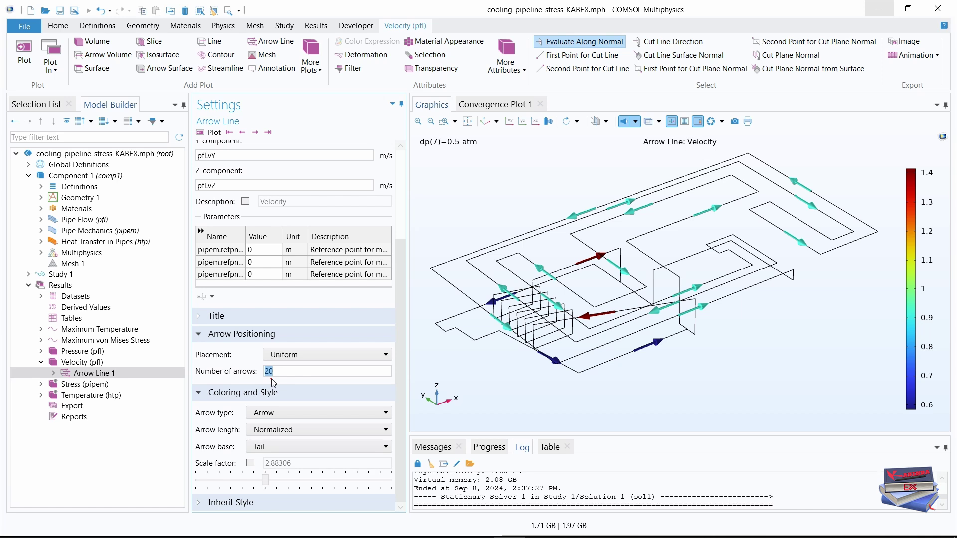
text(75)
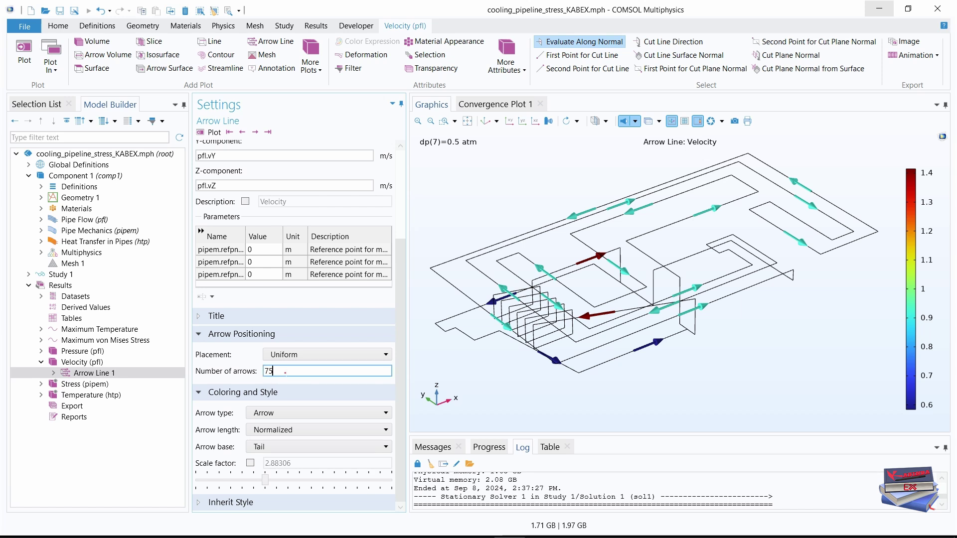
key(Return)
Style the Arrow Line 1 arrows with the Double arrow type and the Center arrow base.
click(285, 415)
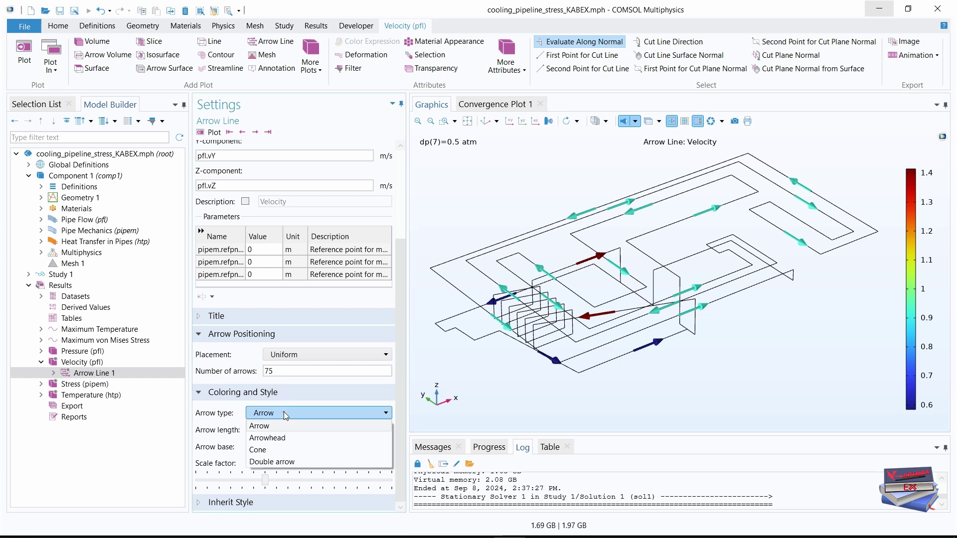
click(274, 462)
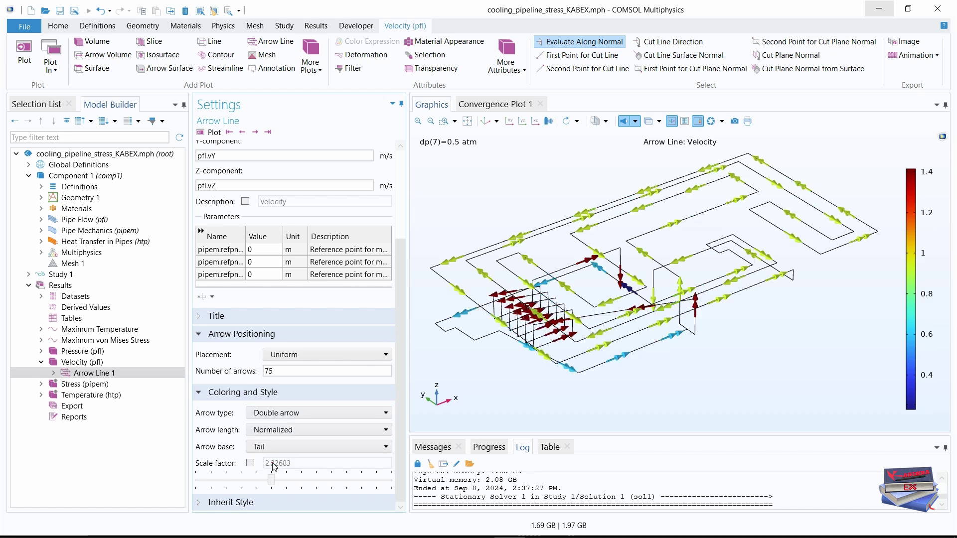
click(313, 447)
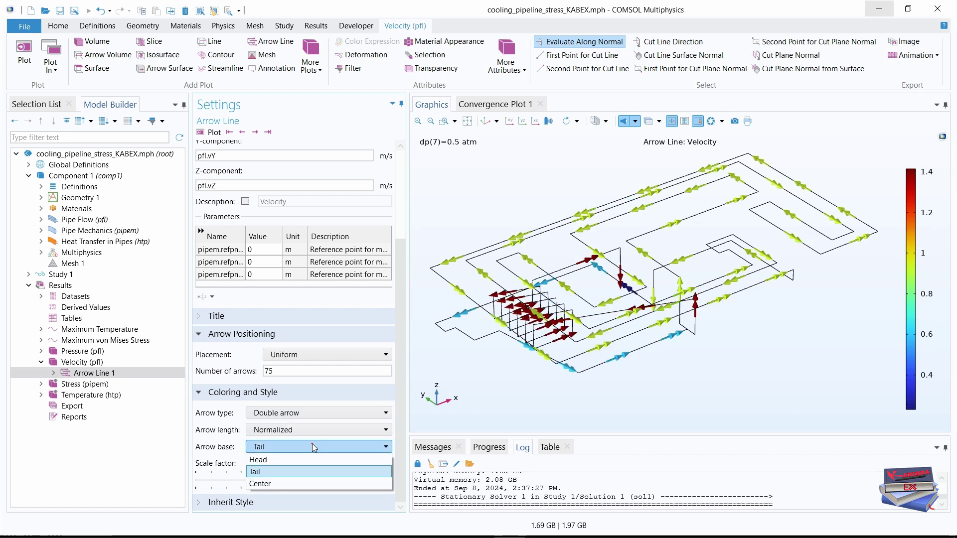
click(262, 483)
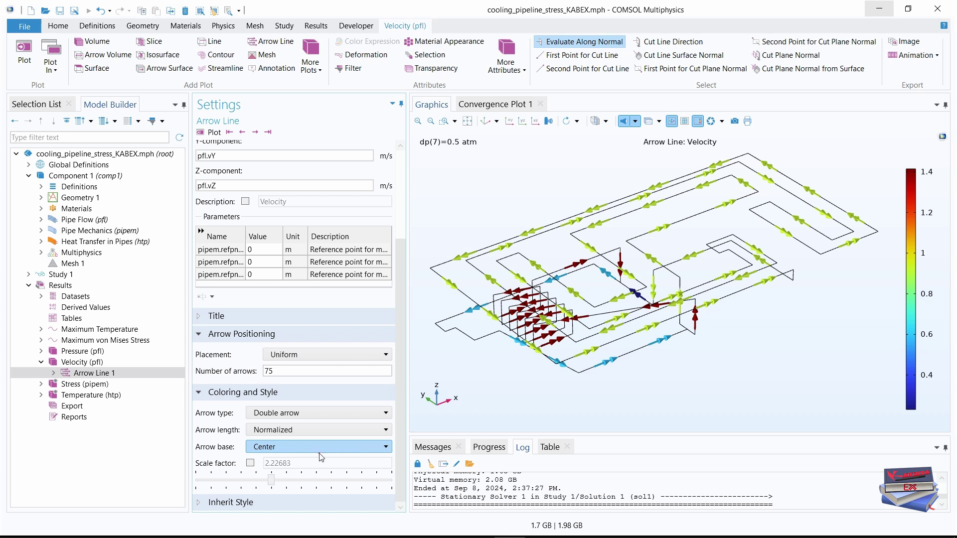
Enable the arrow scale factor of the Velocity group's Arrow Line 1 plot and set it to 2.
click(250, 463)
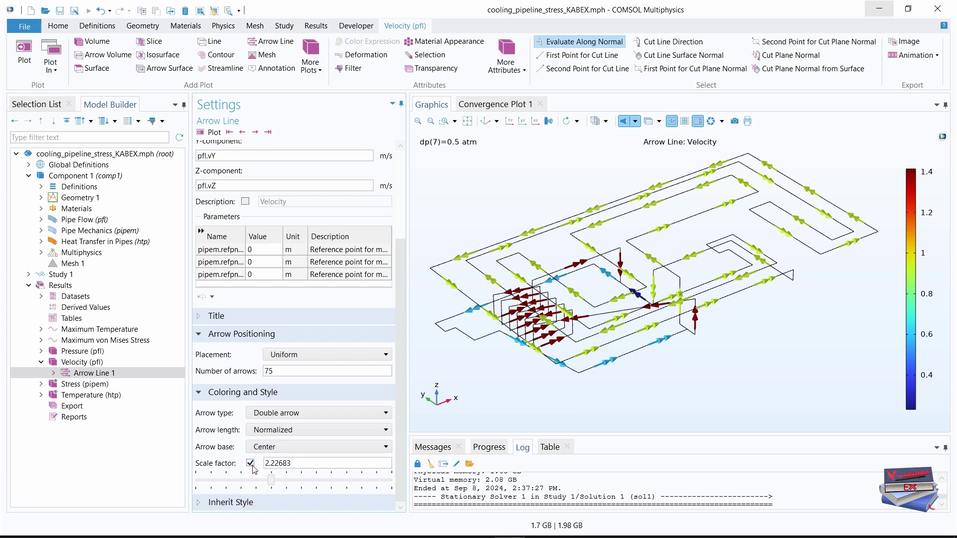
double_click(331, 463)
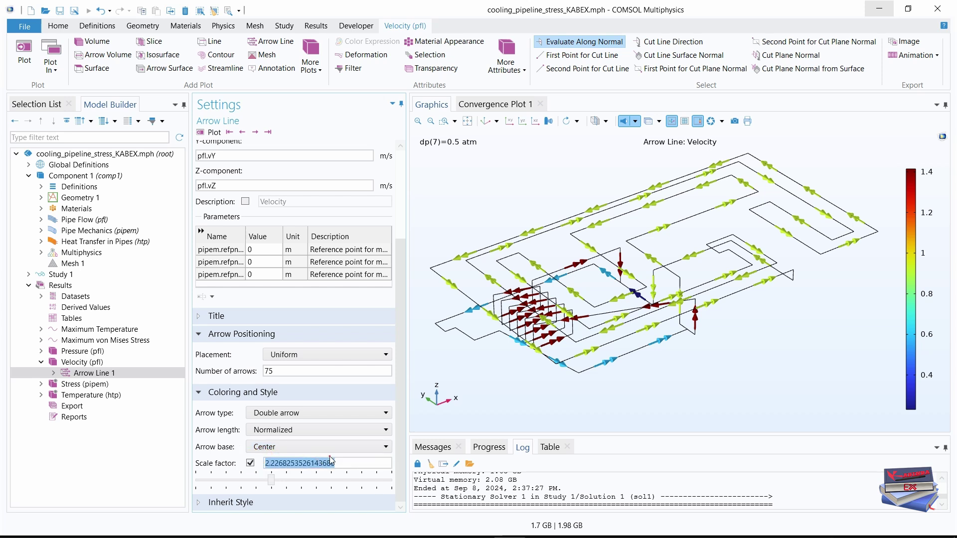
text(2)
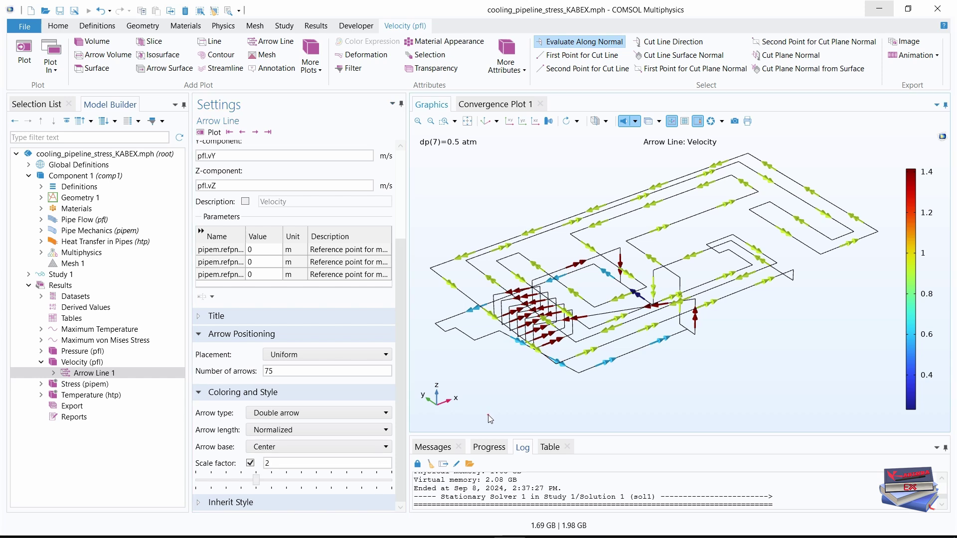
Set the number of arrows in Arrow Line 1 to 80 and replot.
click(280, 370)
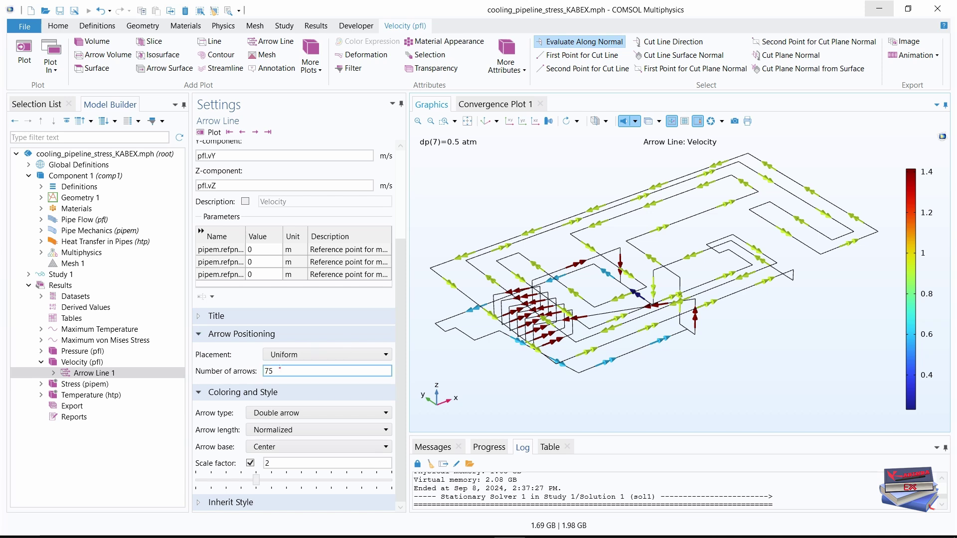
drag(279, 371, 256, 373)
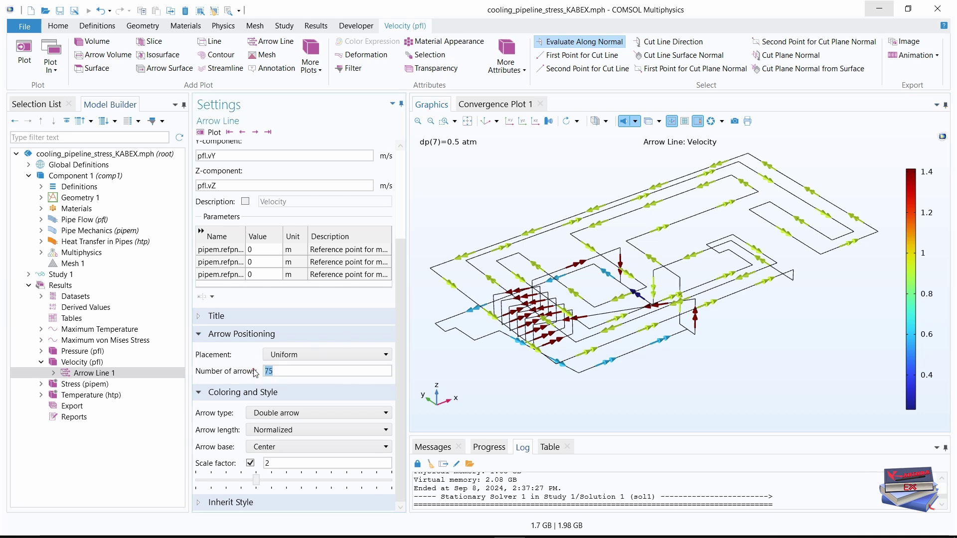
text(80)
click(212, 132)
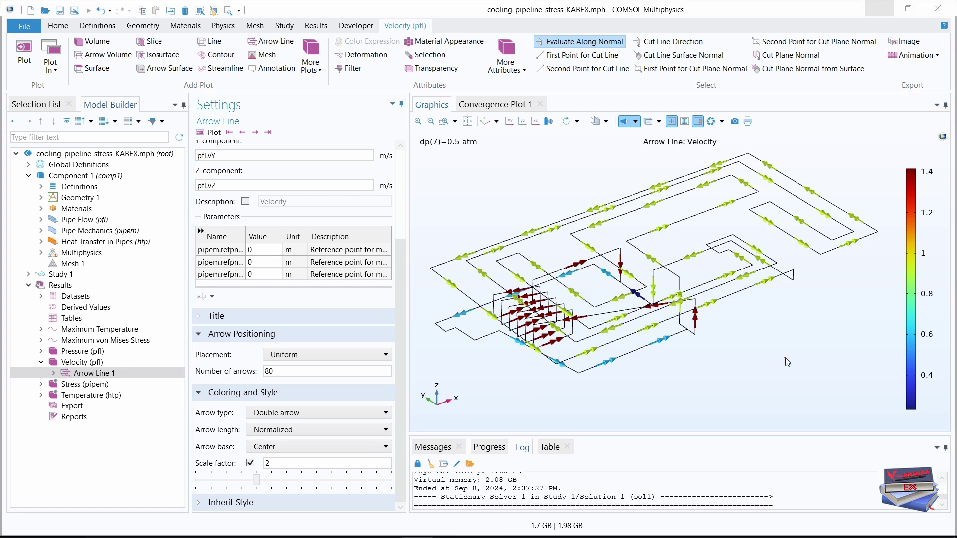
mouse_move(743, 359)
mouse_down()
mouse_move(744, 331)
mouse_move(757, 358)
mouse_move(728, 341)
mouse_move(720, 359)
mouse_move(736, 342)
mouse_move(748, 355)
mouse_up()
Set the dp parameter value of the Stress (pipem) plot group to 0.5 atm.
click(41, 362)
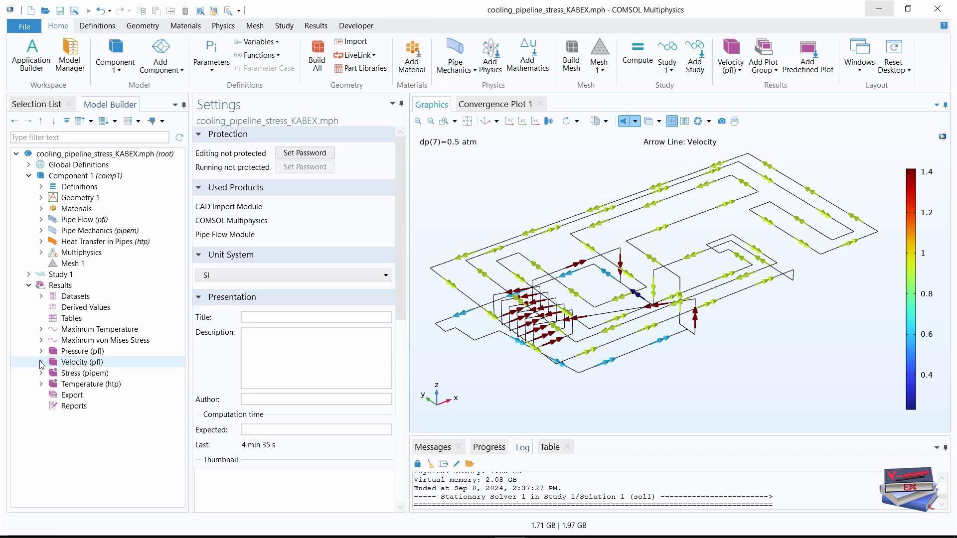
click(71, 378)
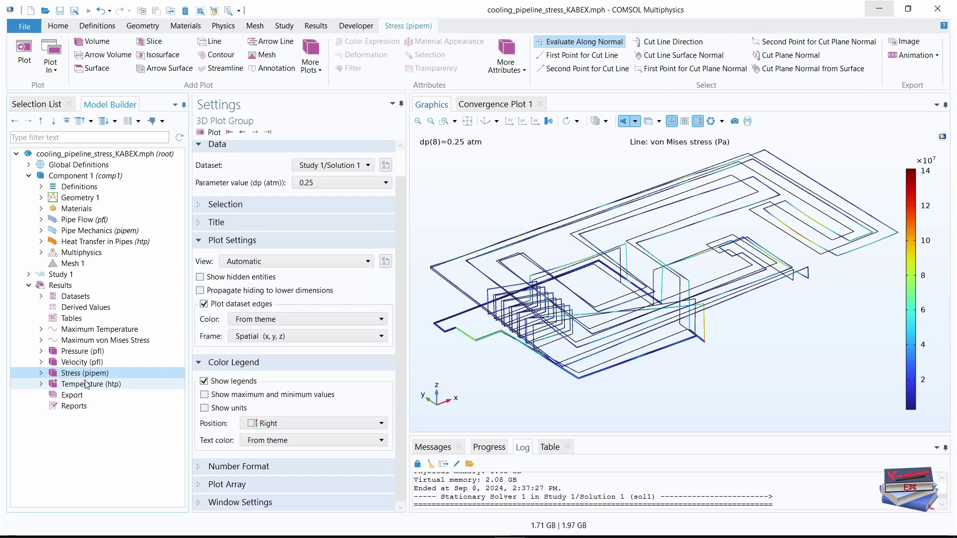
click(347, 183)
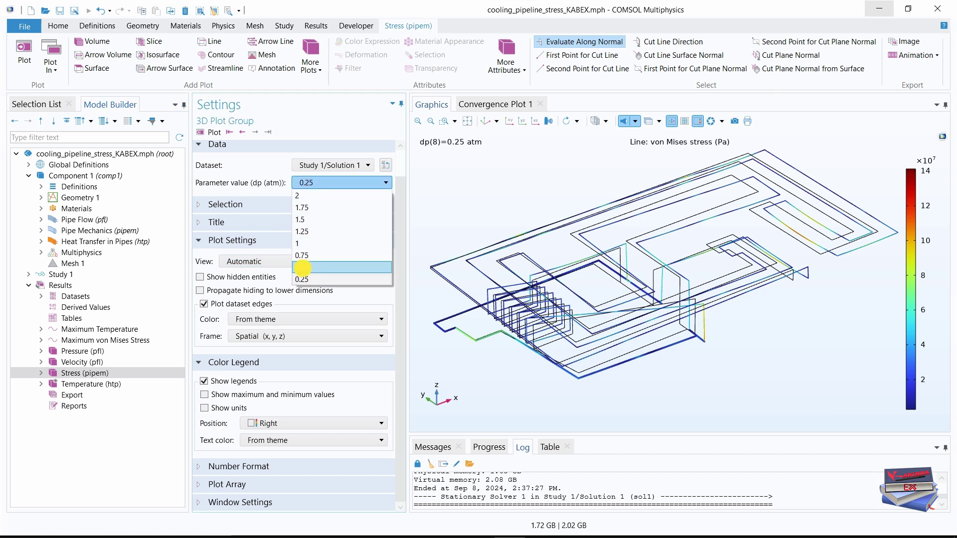
click(304, 269)
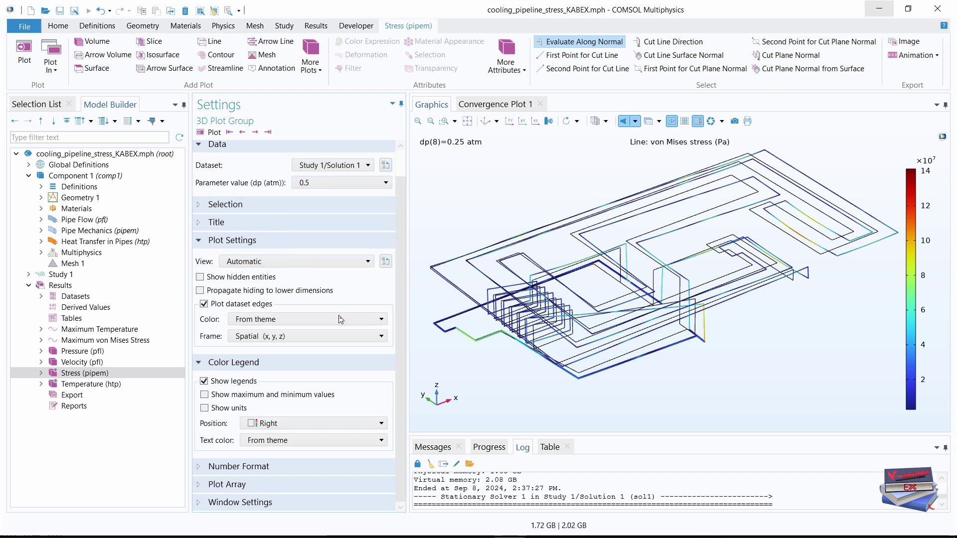
Set the expression unit of the Stress group's Line 1 plot to MPa.
click(41, 373)
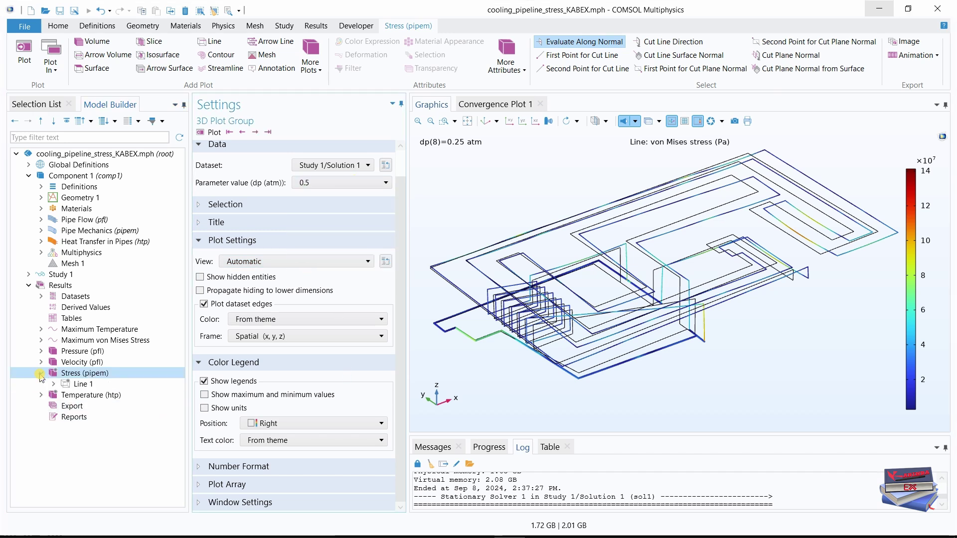
click(78, 387)
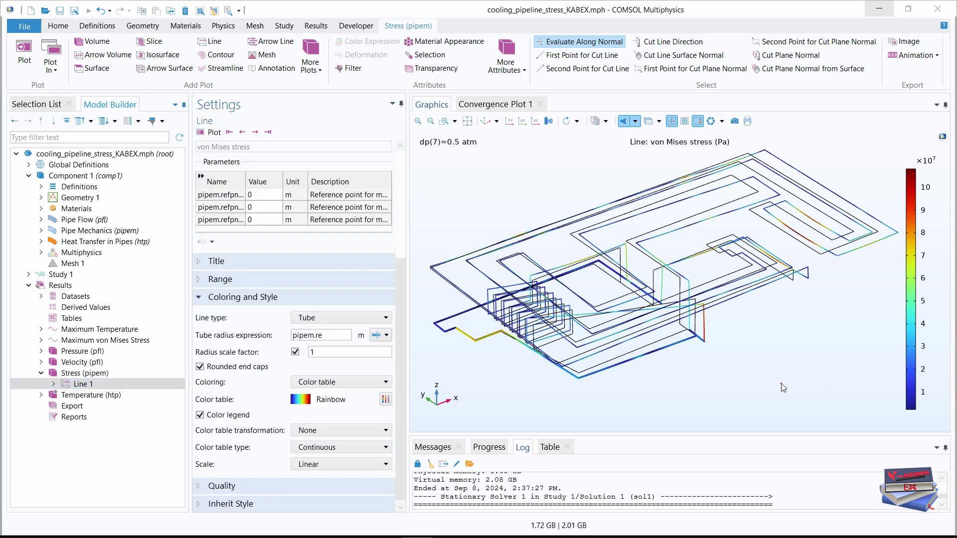
click(368, 353)
drag(401, 331, 401, 224)
click(386, 281)
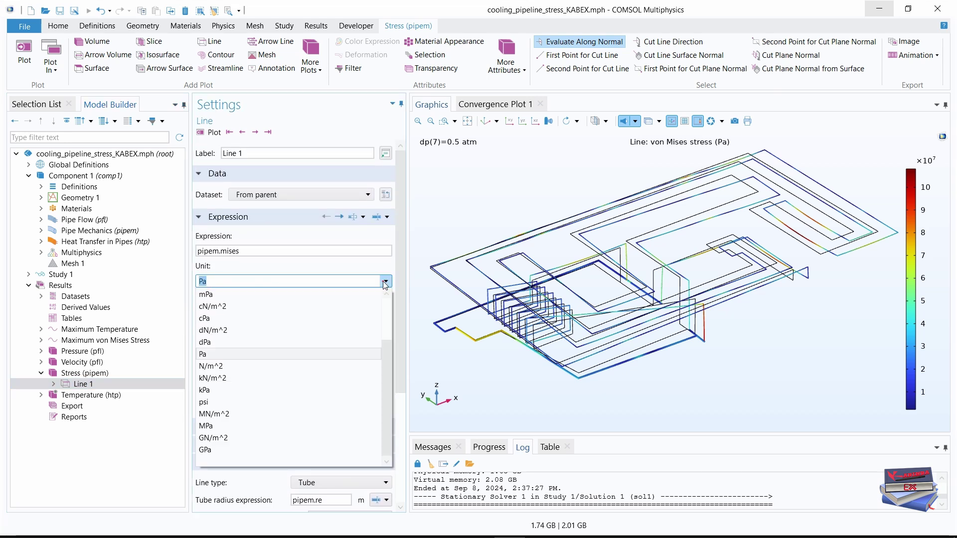
click(209, 426)
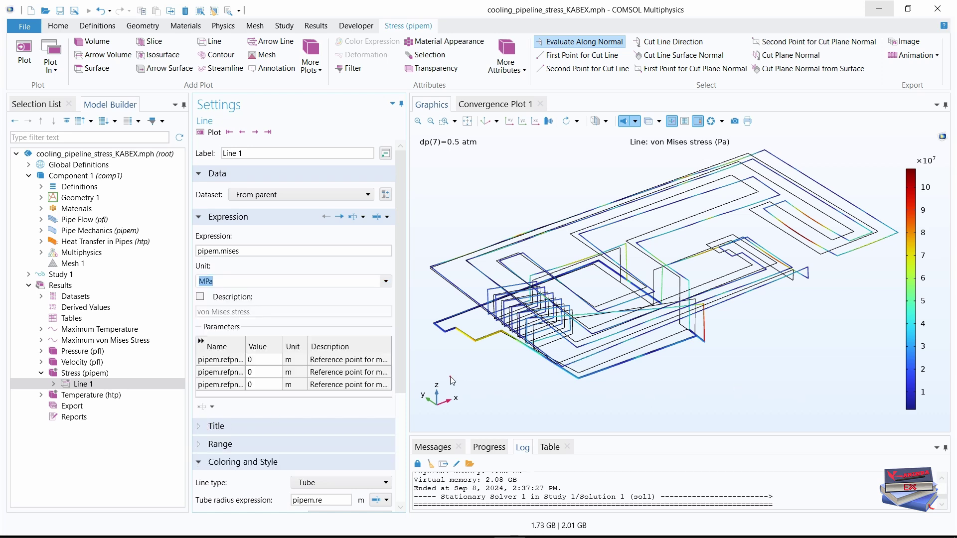
Set the tube radius scale factor of the Stress group's Line 1 plot to 3.
drag(399, 264, 405, 379)
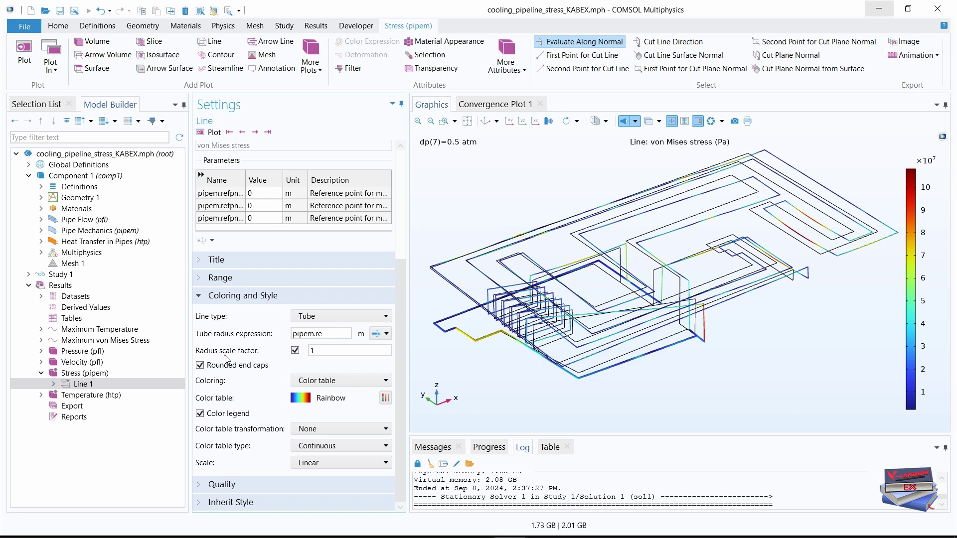
click(317, 351)
key(BackSpace)
text(3)
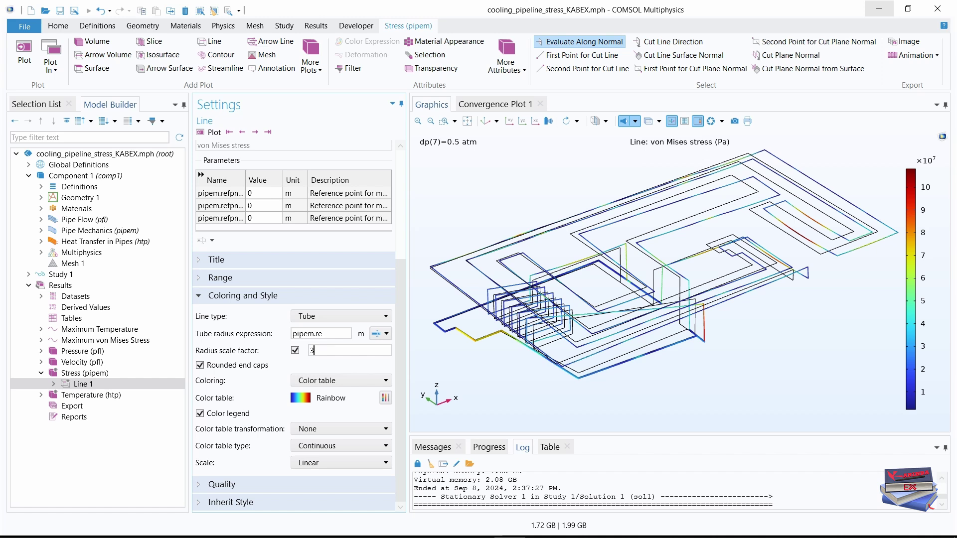
Enable the scale factor of the Deformation under the Stress group's Line 1, set it to 1, and replot.
click(54, 384)
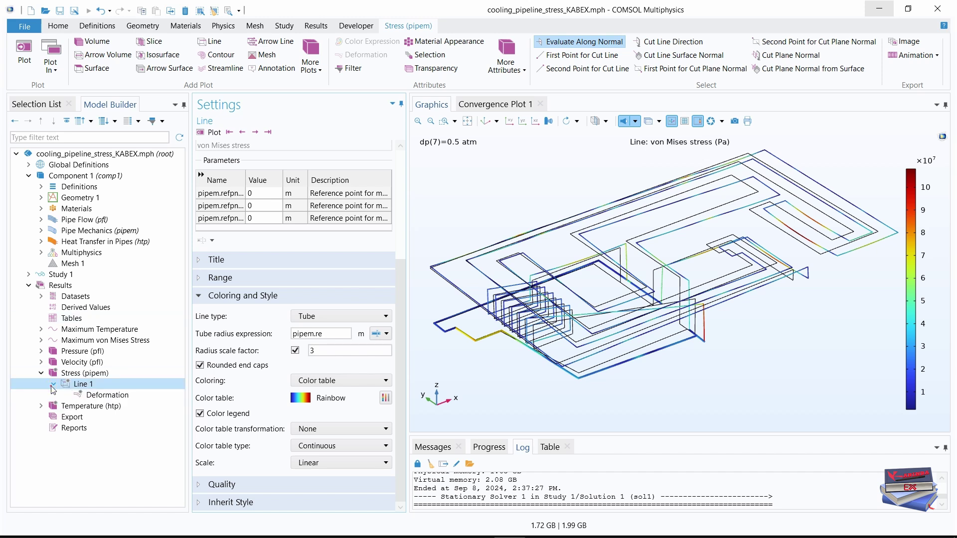
click(97, 397)
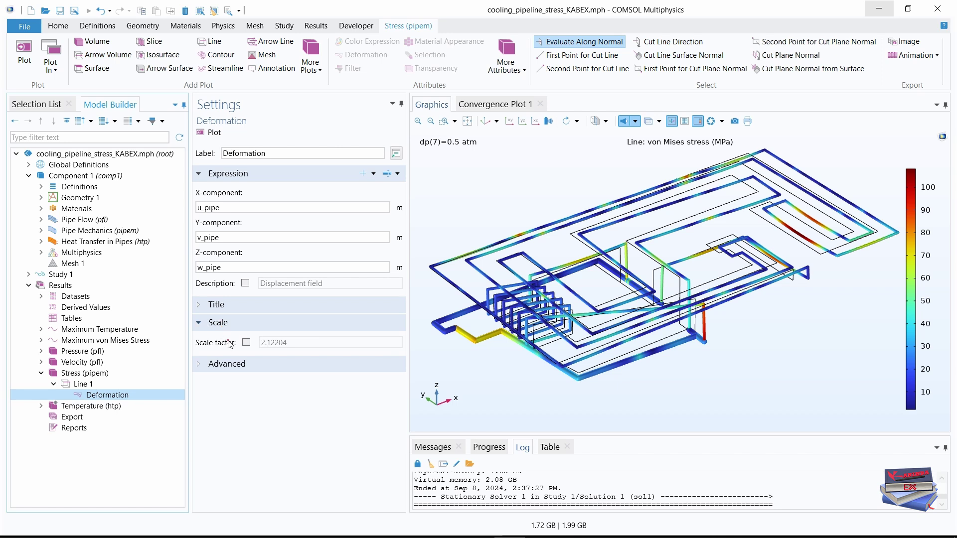
click(246, 343)
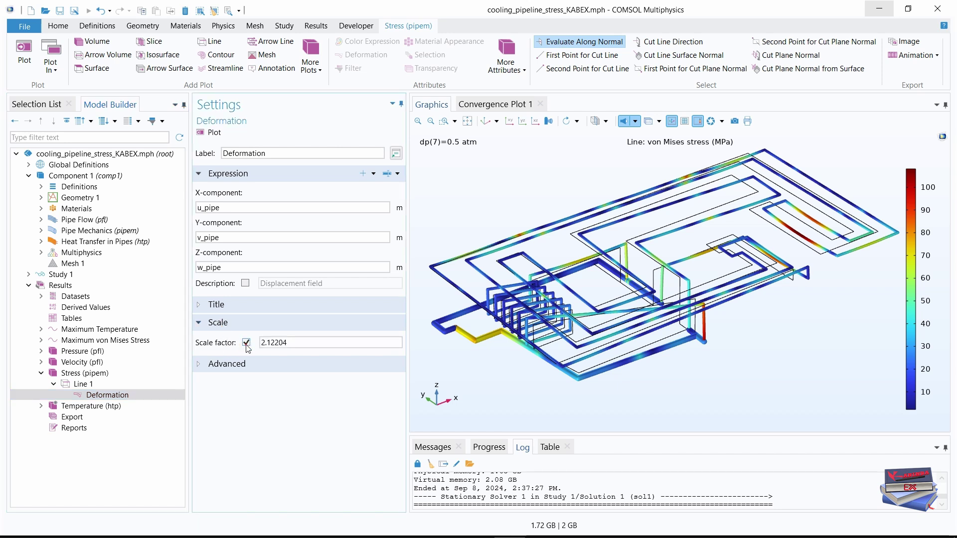
click(309, 342)
drag(310, 342, 254, 339)
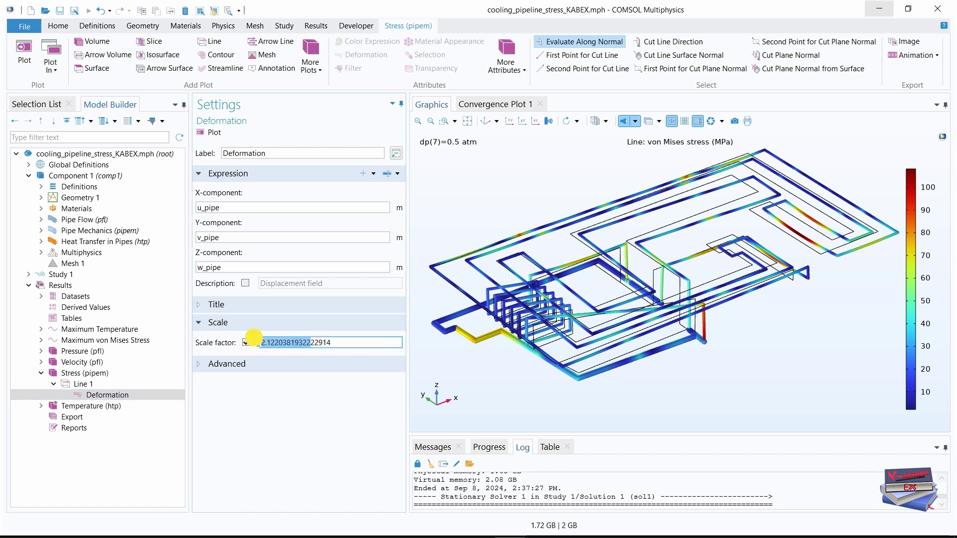
key(ctrl+a)
text(1)
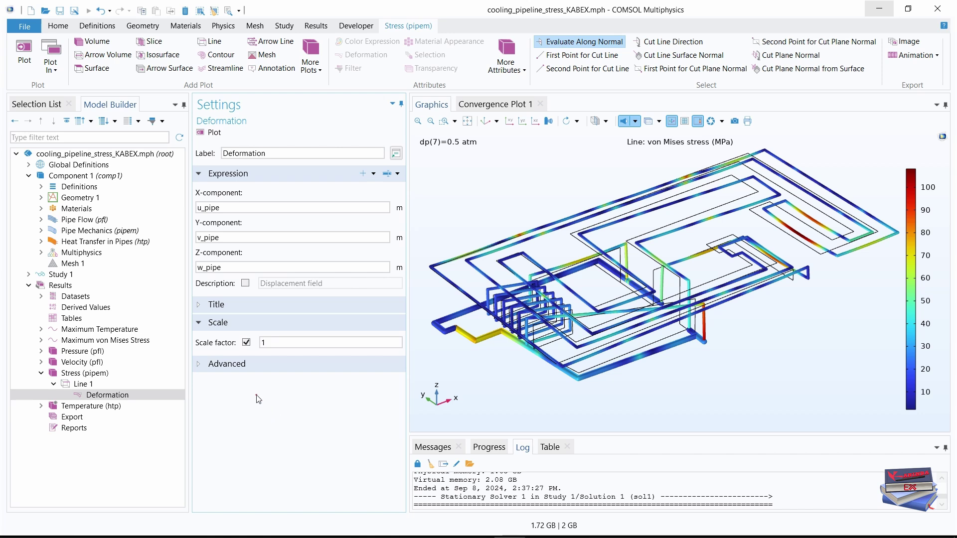
click(211, 133)
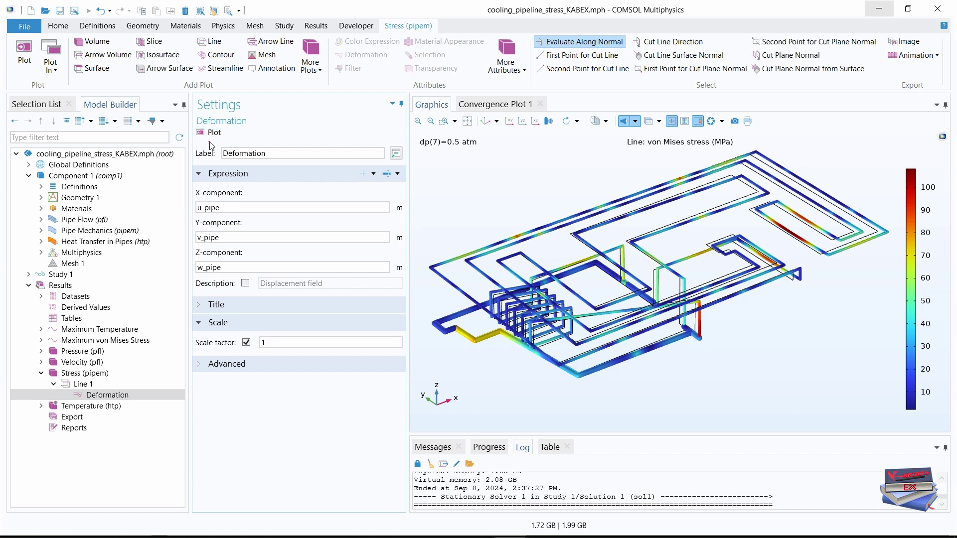
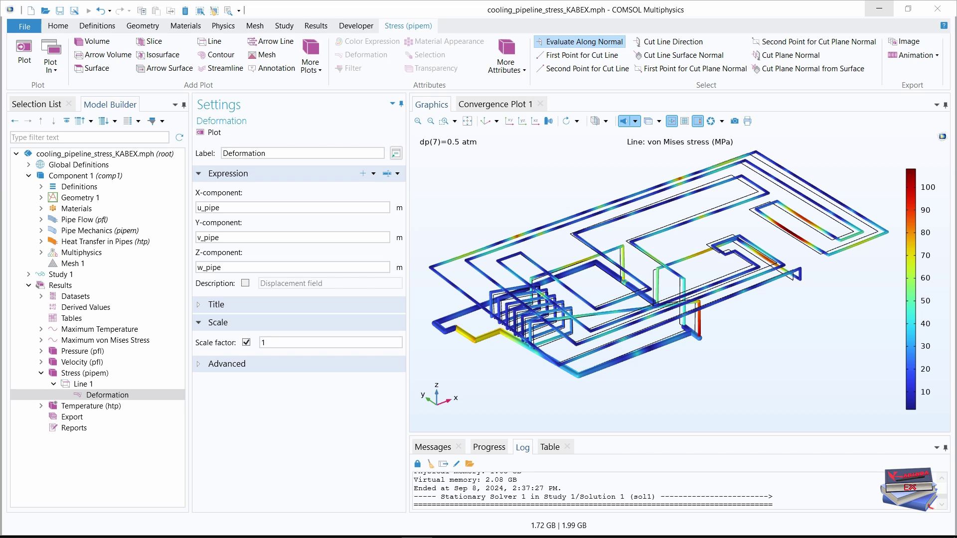
Set the dp parameter value of the Temperature (htp) plot group to 0.5 atm.
click(41, 373)
click(65, 385)
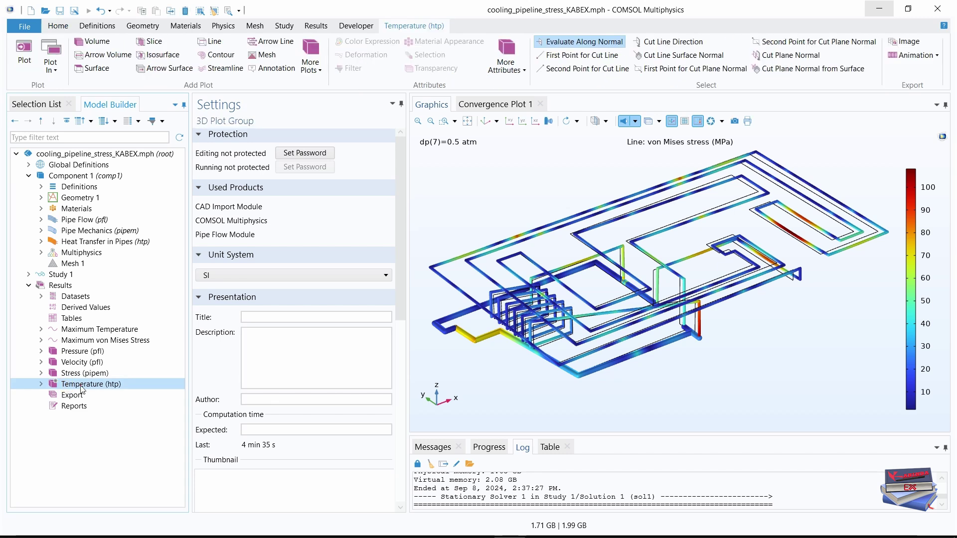
click(378, 184)
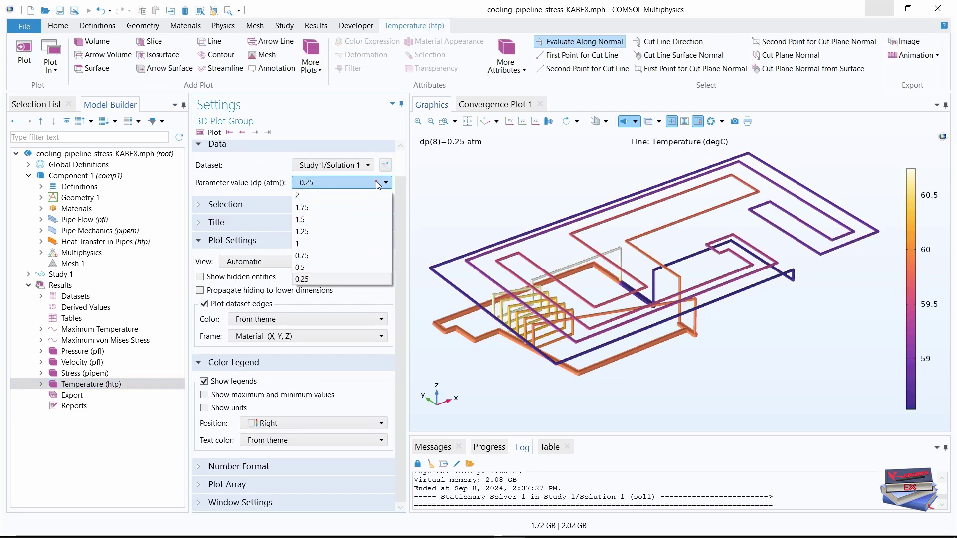
click(344, 267)
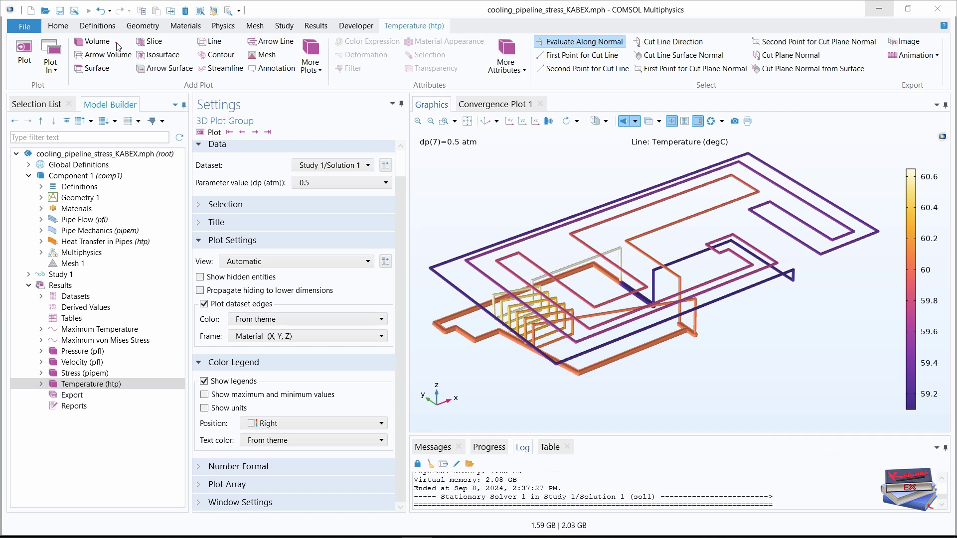
Add the predefined Total Bending Moment (pipem) plot from the Pipe Mechanics section forces.
click(58, 26)
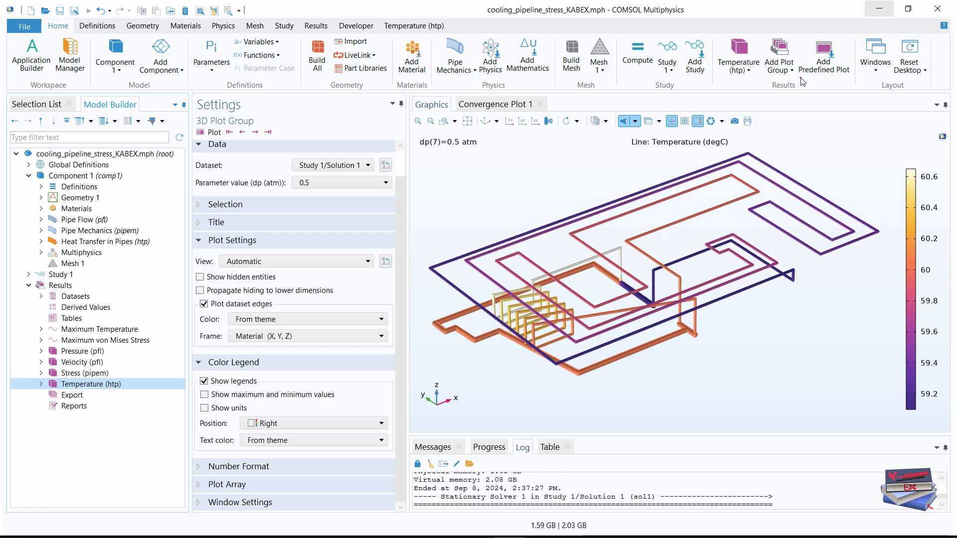
click(825, 65)
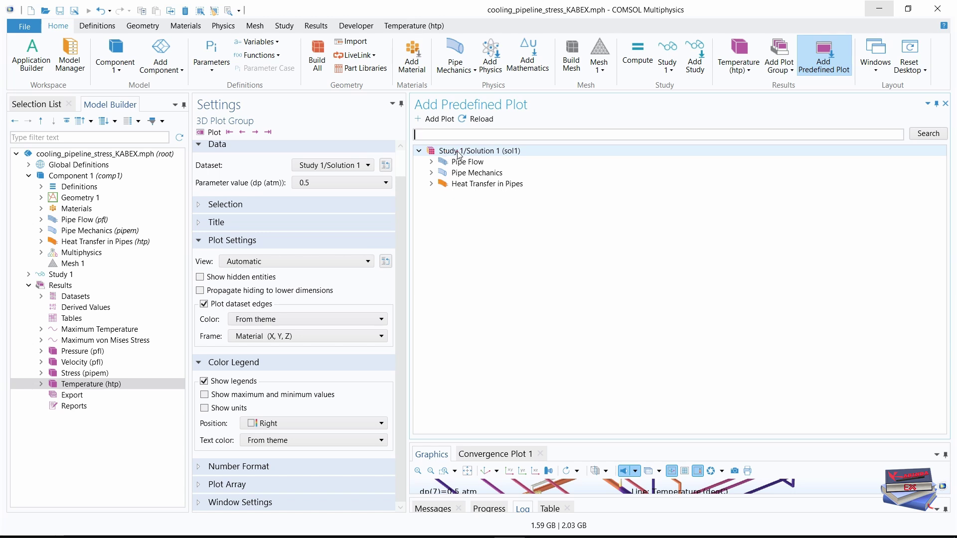
click(431, 172)
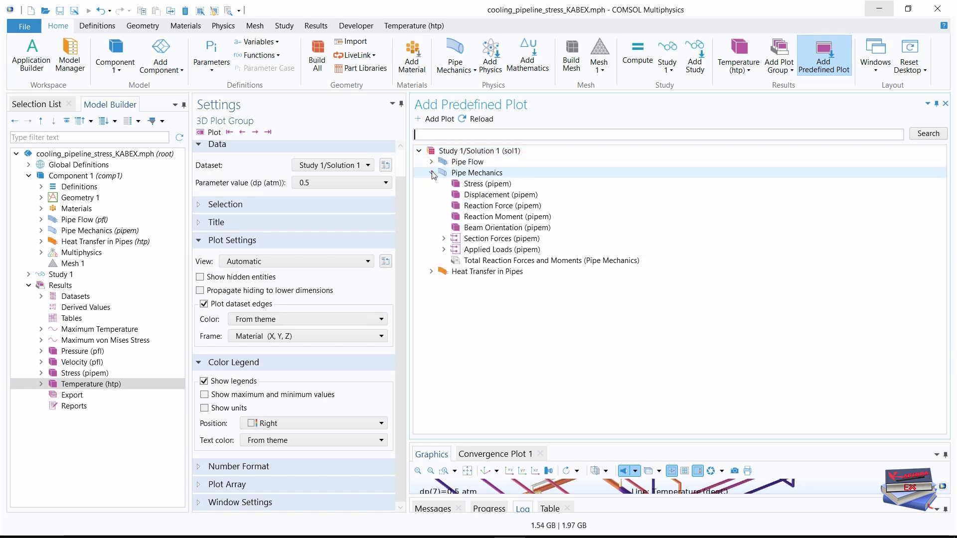
click(444, 239)
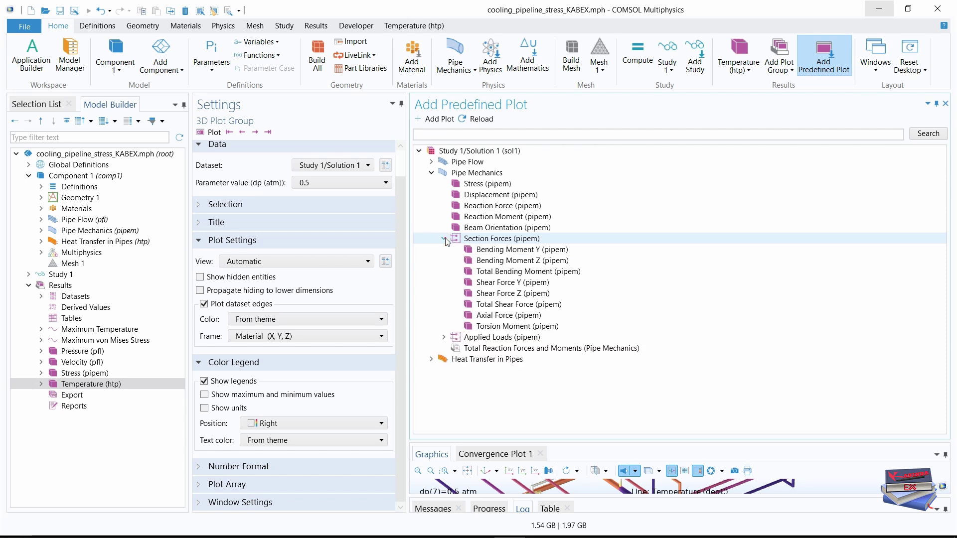
click(496, 274)
right_click(496, 273)
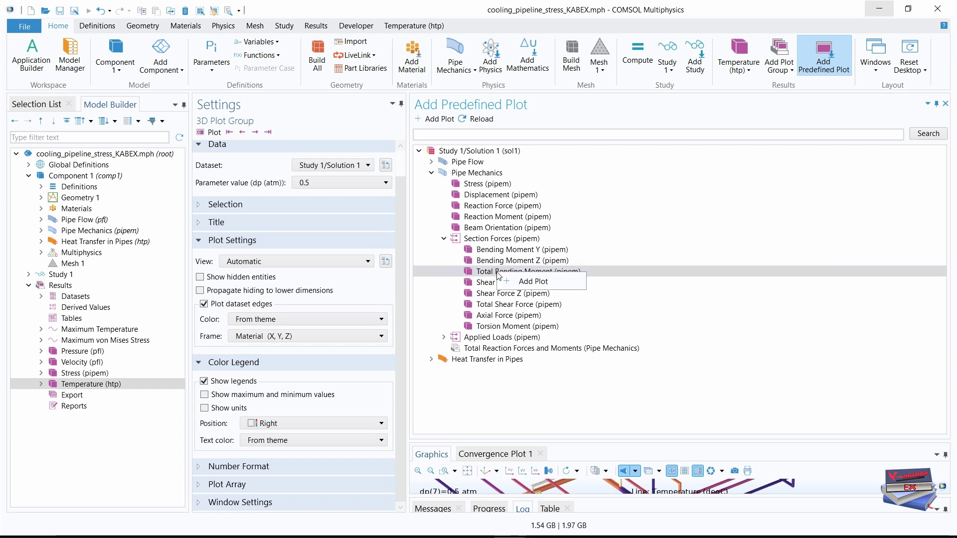
click(516, 282)
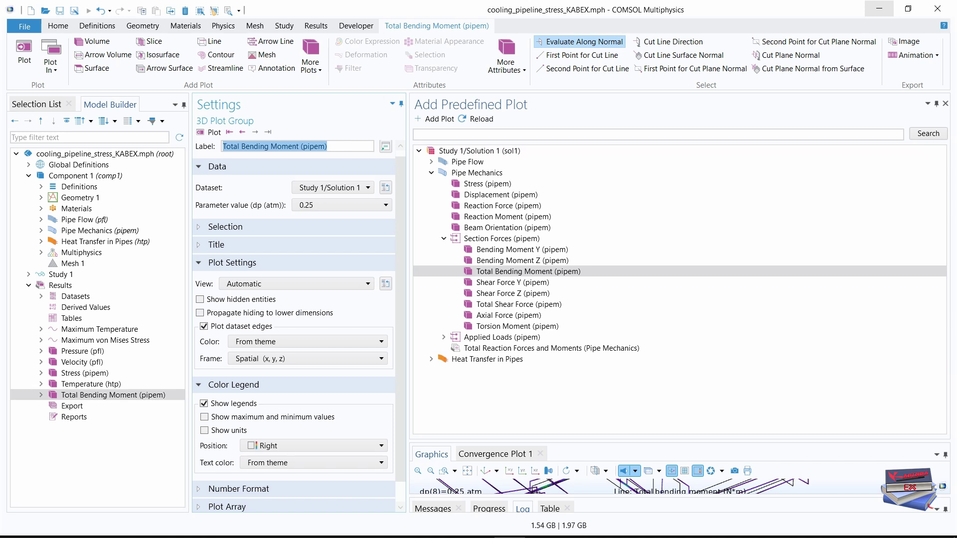
click(945, 104)
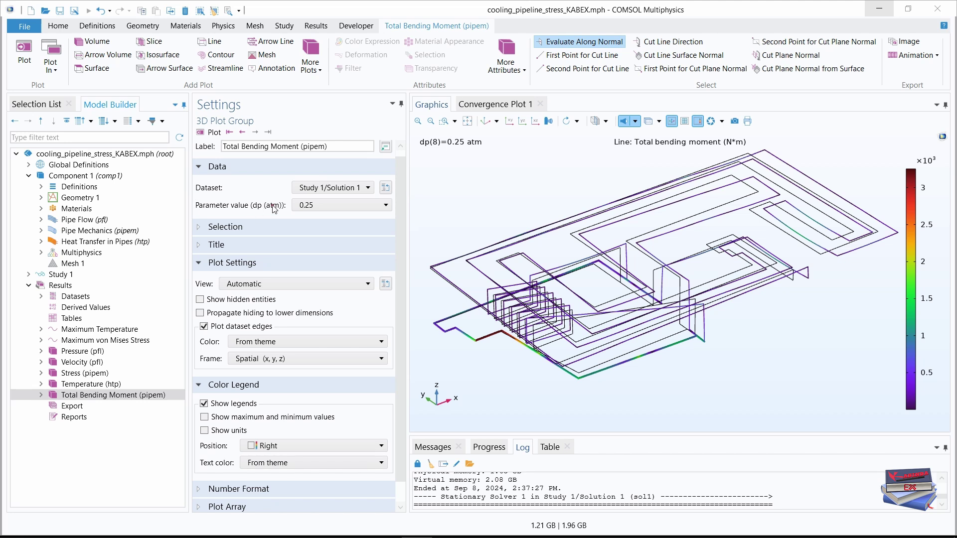
Set the dp parameter value of the Total Bending Moment (pipem) plot group to 0.5 atm.
click(319, 206)
click(303, 291)
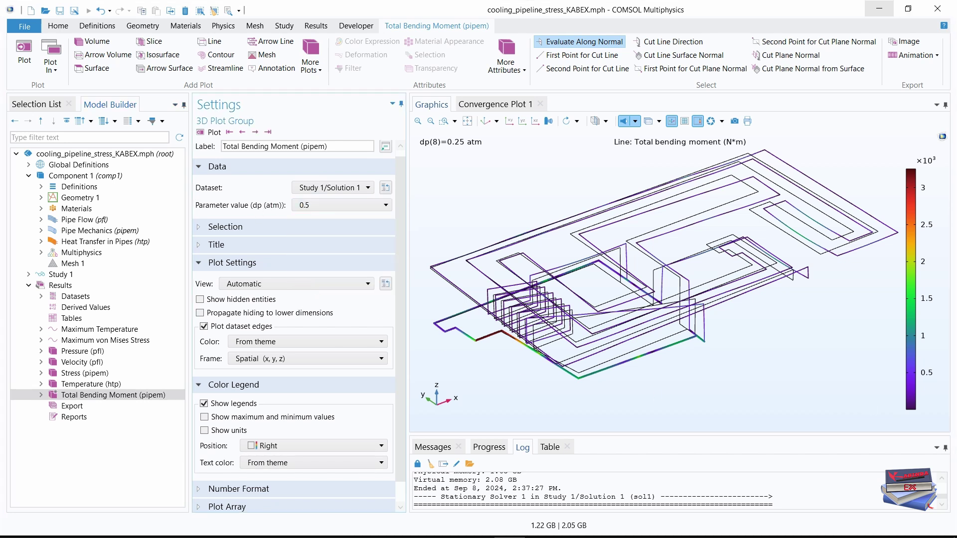
click(85, 398)
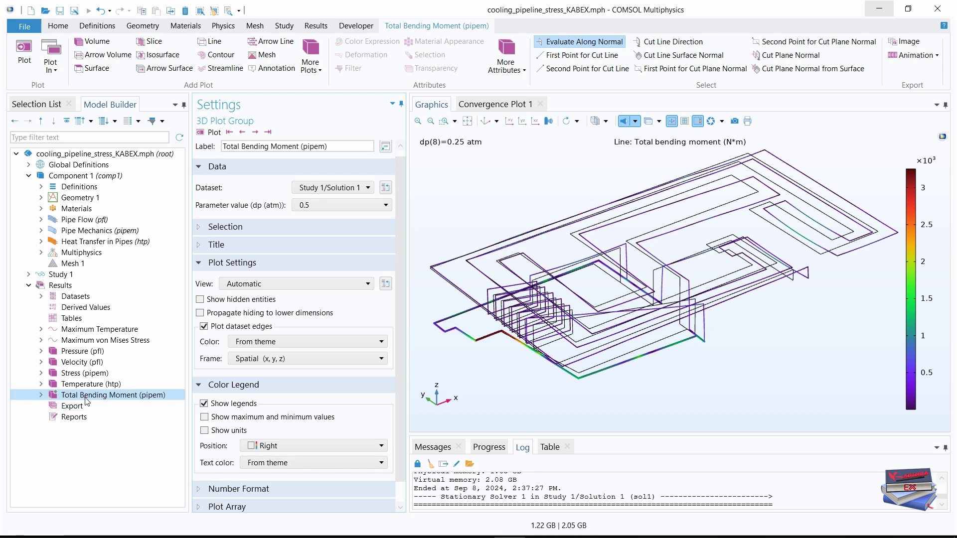
Set the expression unit of Line 1 under the Total Bending Moment (pipem) plot group to kN*m.
click(40, 395)
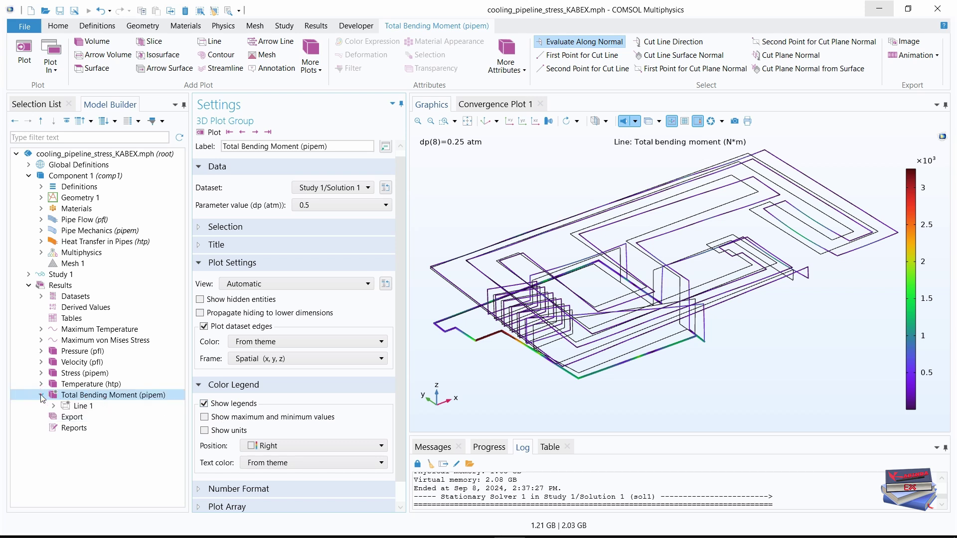
click(78, 411)
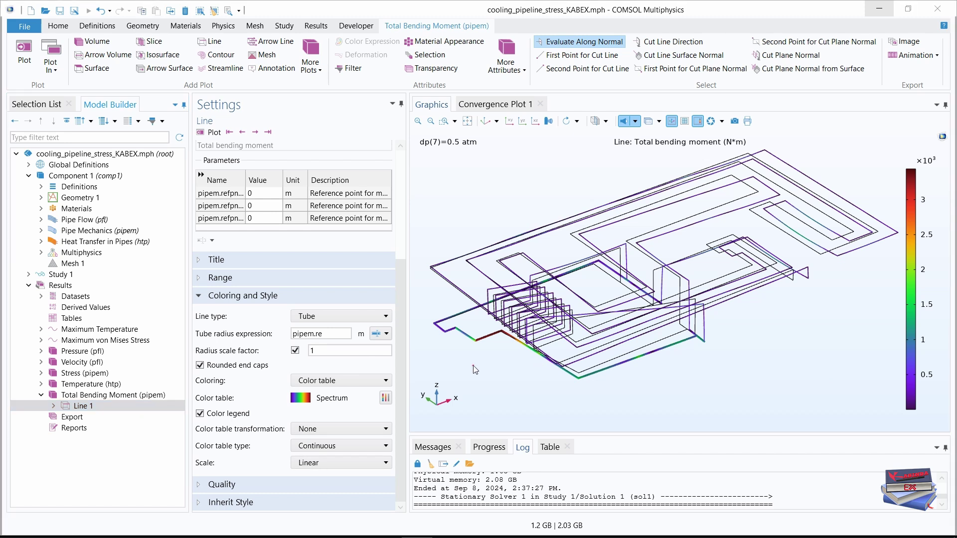
drag(401, 348, 403, 215)
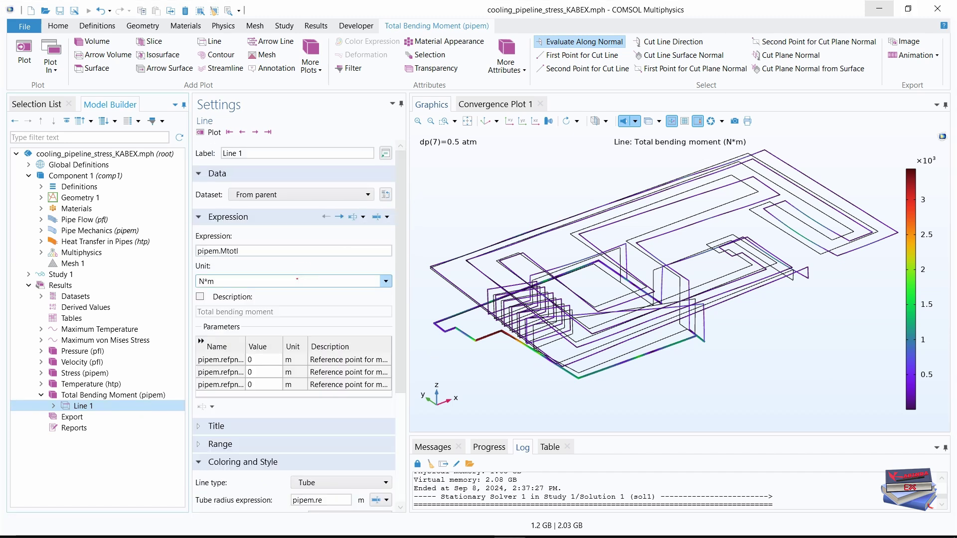
click(383, 282)
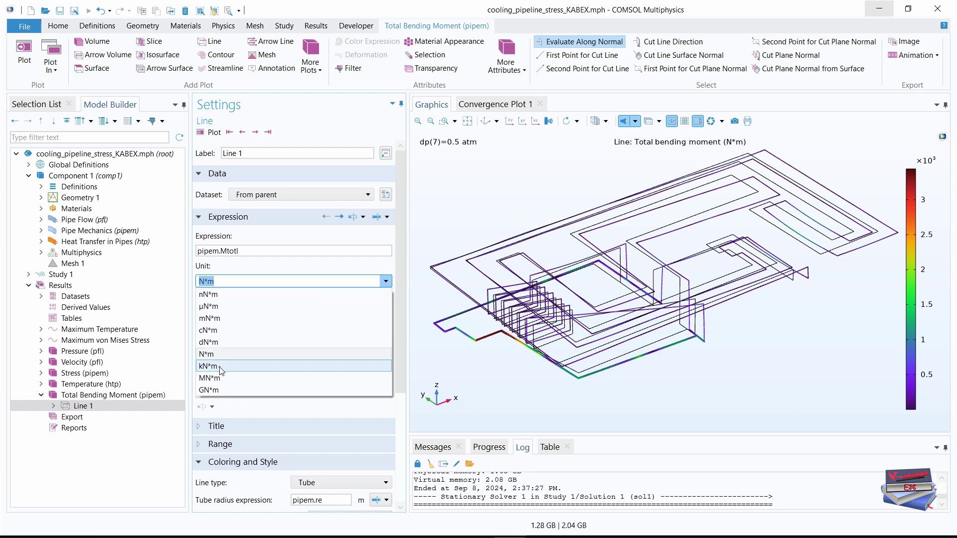
click(221, 370)
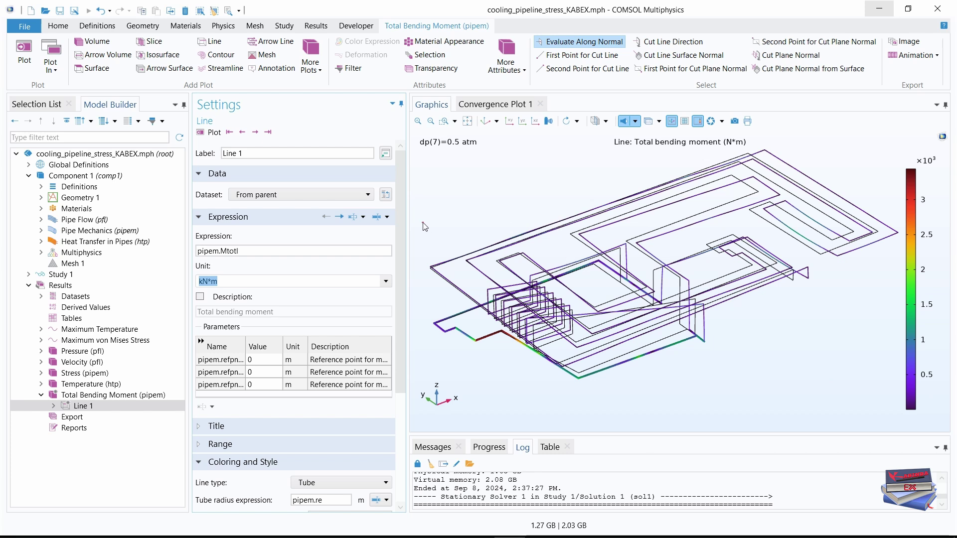
Set the tube radius scale factor of the Total Bending Moment group's Line 1 to 3 and replot.
drag(400, 230, 398, 368)
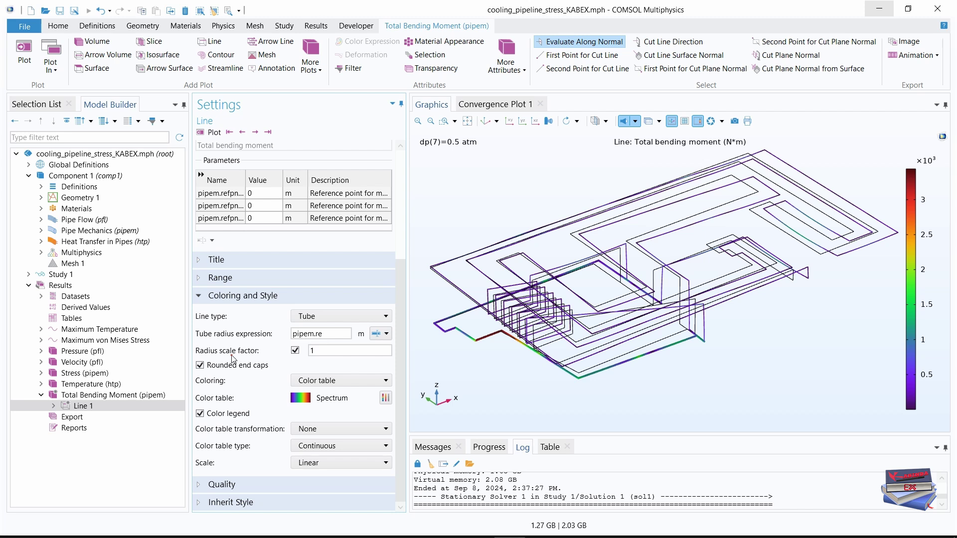
click(326, 351)
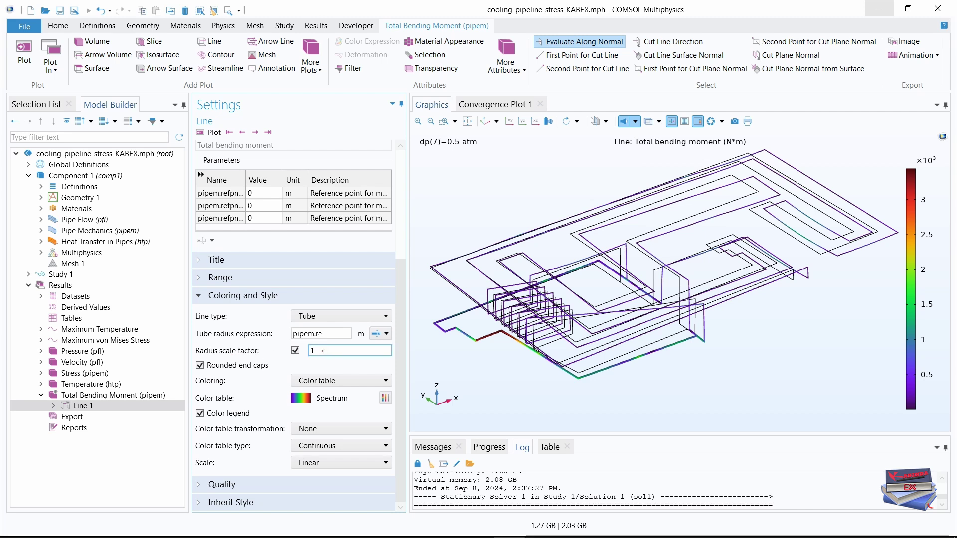
double_click(323, 351)
text(3)
key(Return)
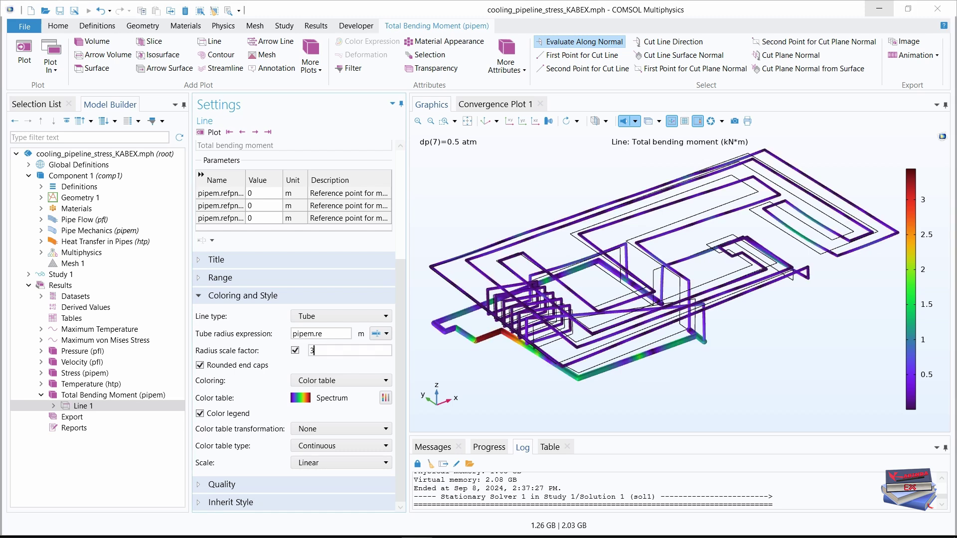
Enable the scale factor of the Deformation under the Total Bending Moment group's Line 1, set it to 1, and replot.
click(53, 406)
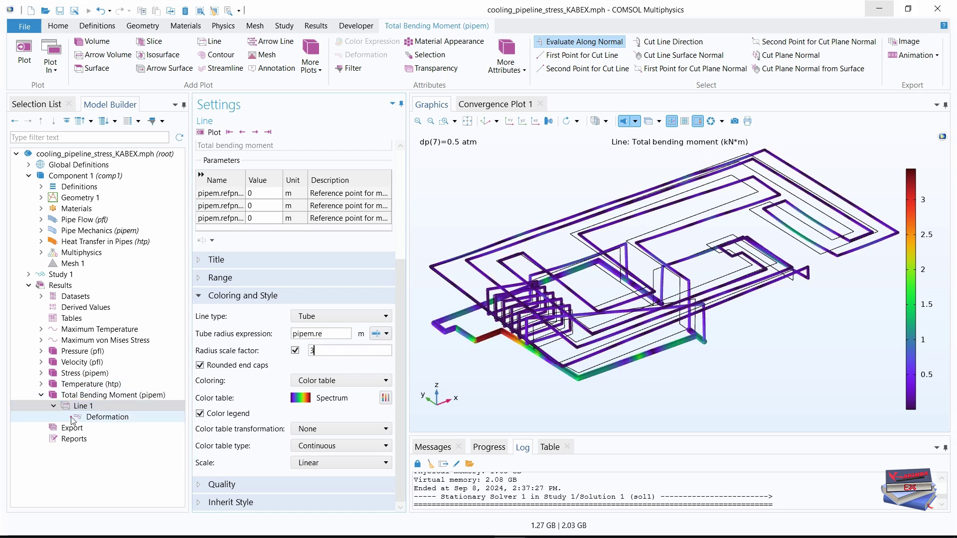
click(102, 418)
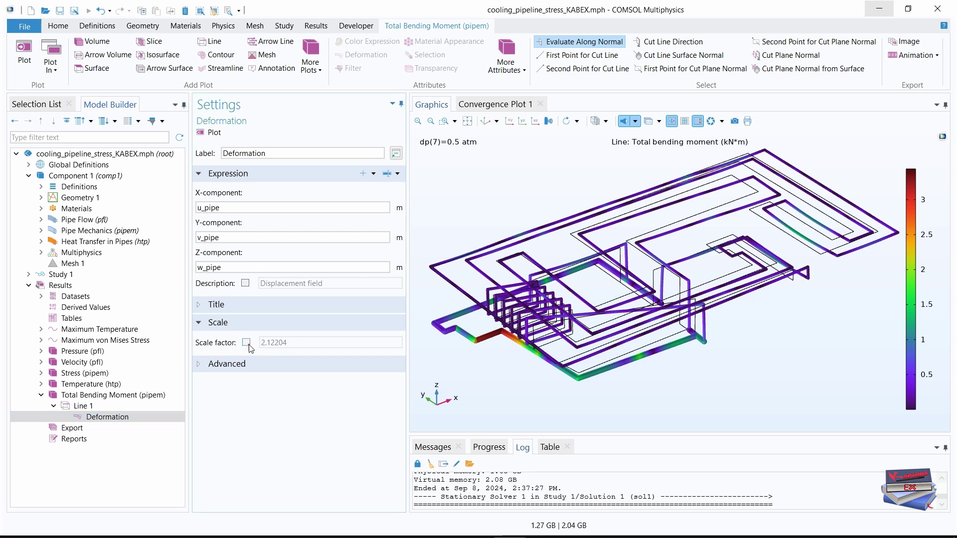
click(246, 342)
double_click(297, 344)
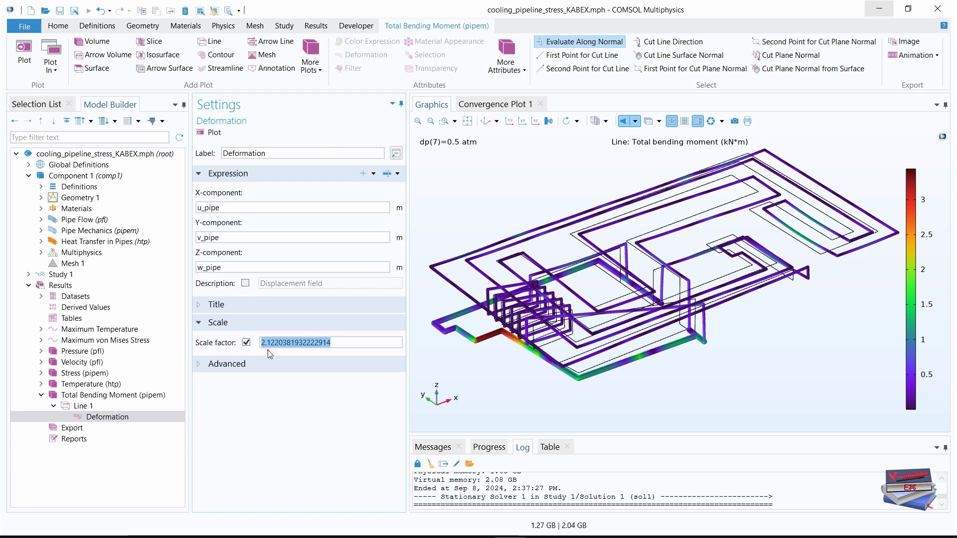
text(1)
click(214, 132)
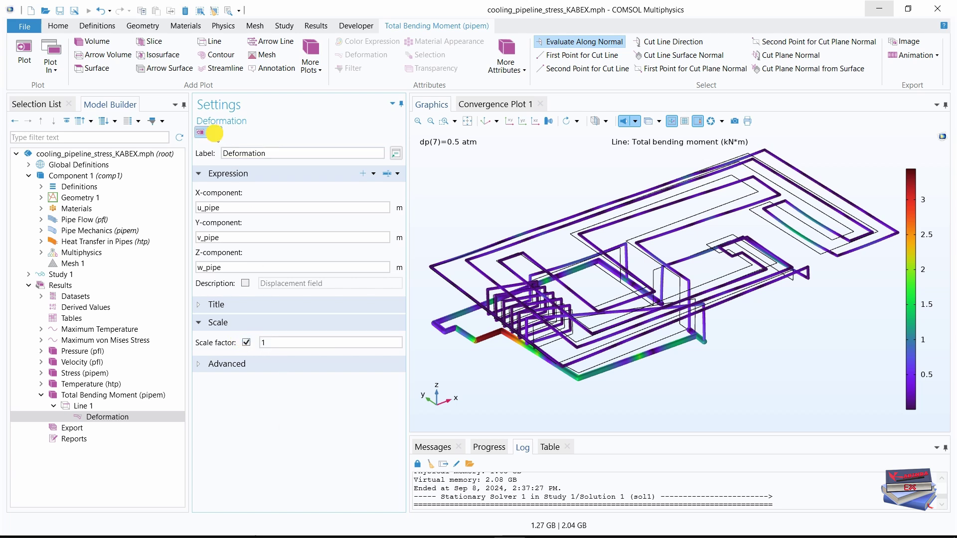
click(467, 122)
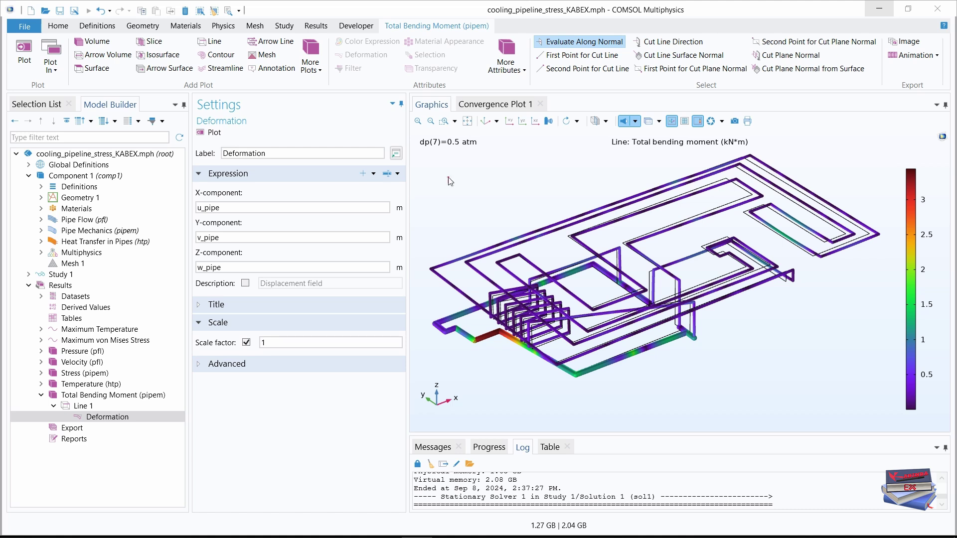
Add the predefined Total Shear Force (pipem) plot from the Pipe Mechanics section forces.
click(59, 26)
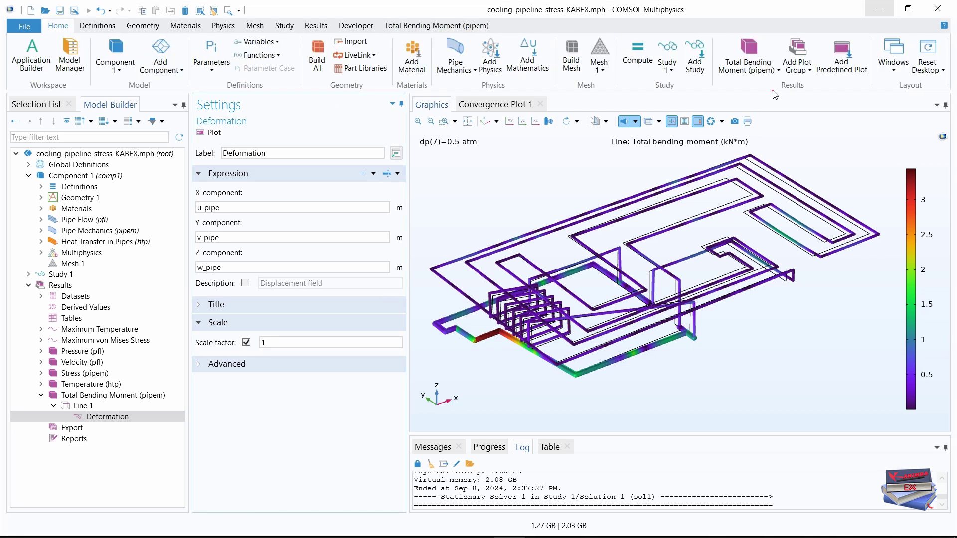
click(846, 75)
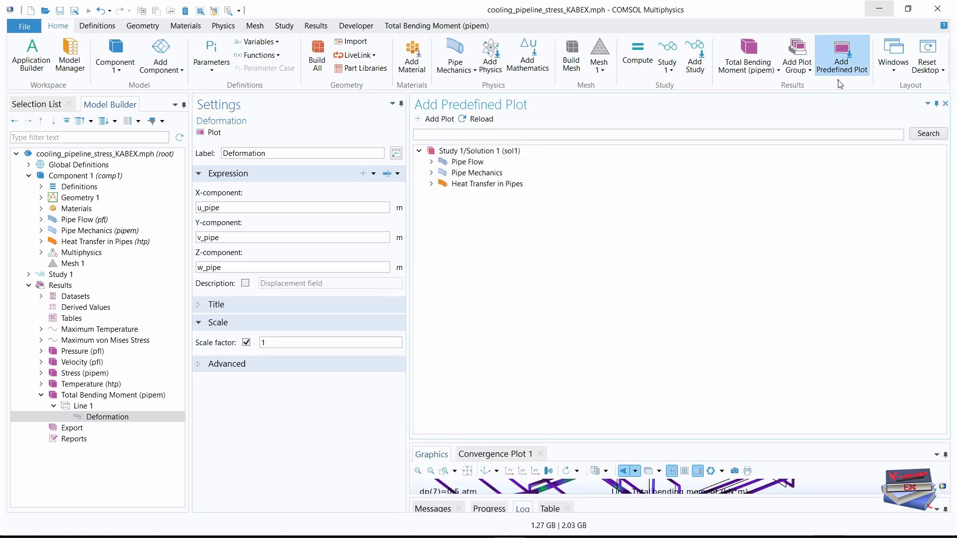
click(431, 173)
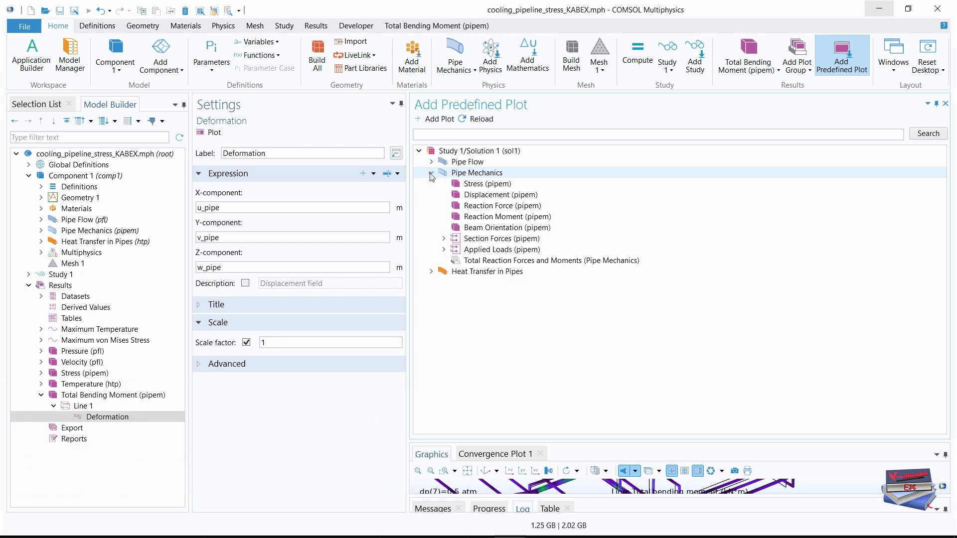
click(445, 239)
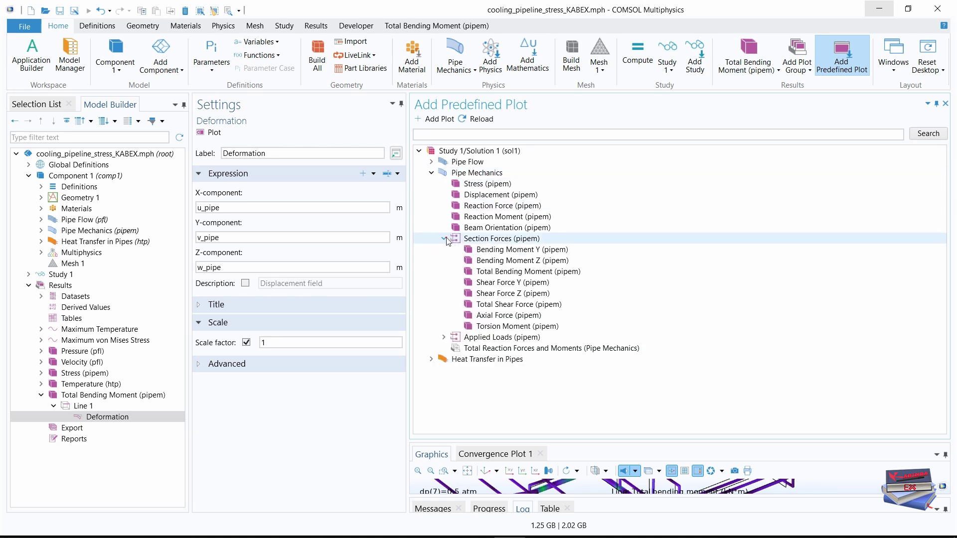
click(513, 308)
right_click(514, 308)
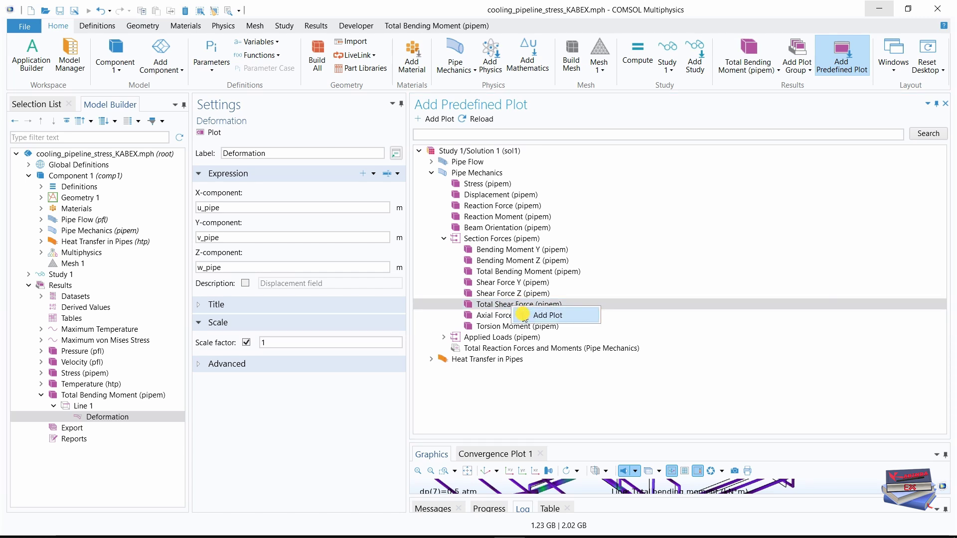
click(526, 316)
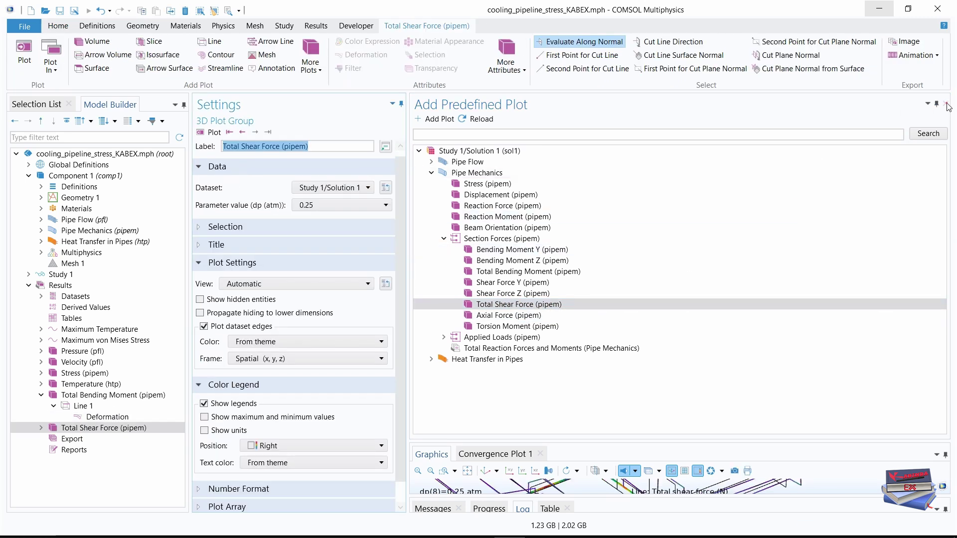
click(946, 104)
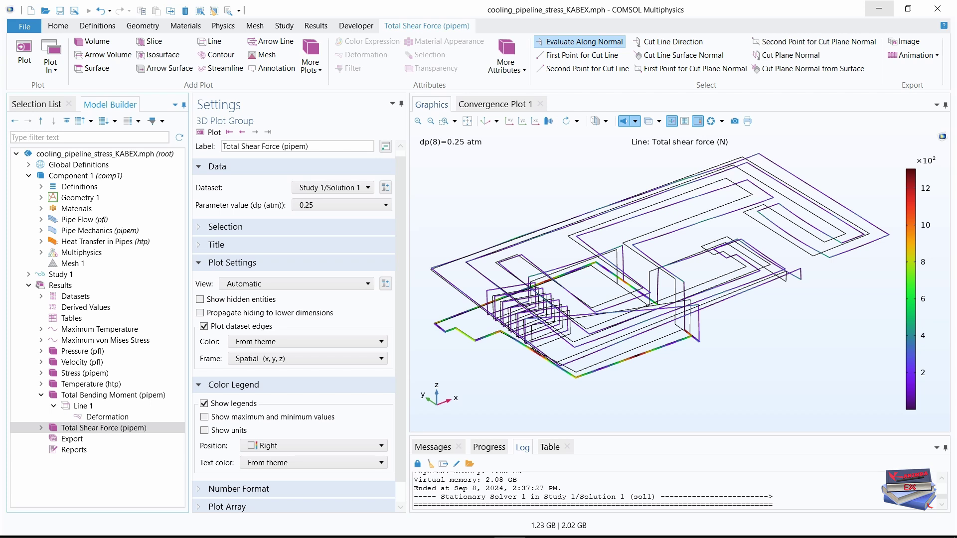
Set the dp parameter value of the Total Shear Force (pipem) plot group to 0.5 atm.
click(41, 395)
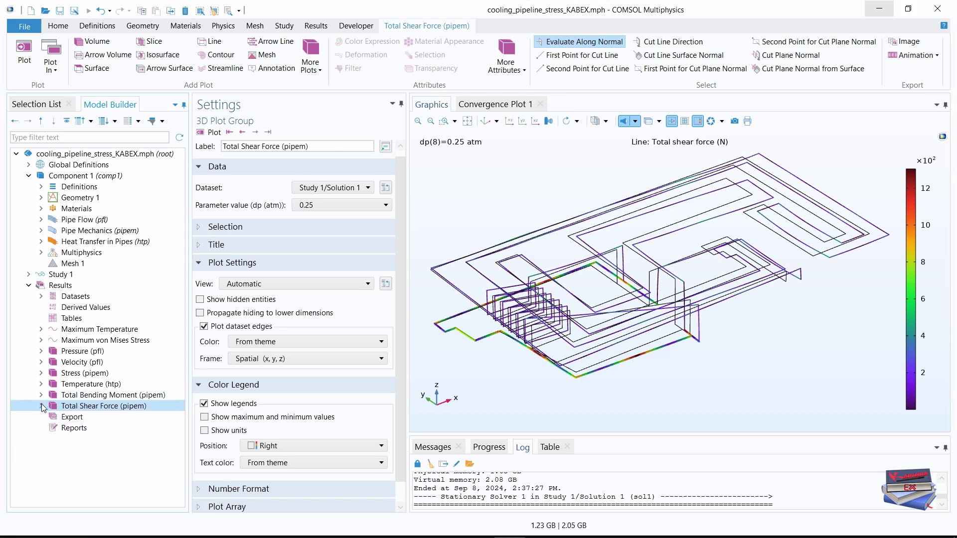
click(42, 407)
click(108, 409)
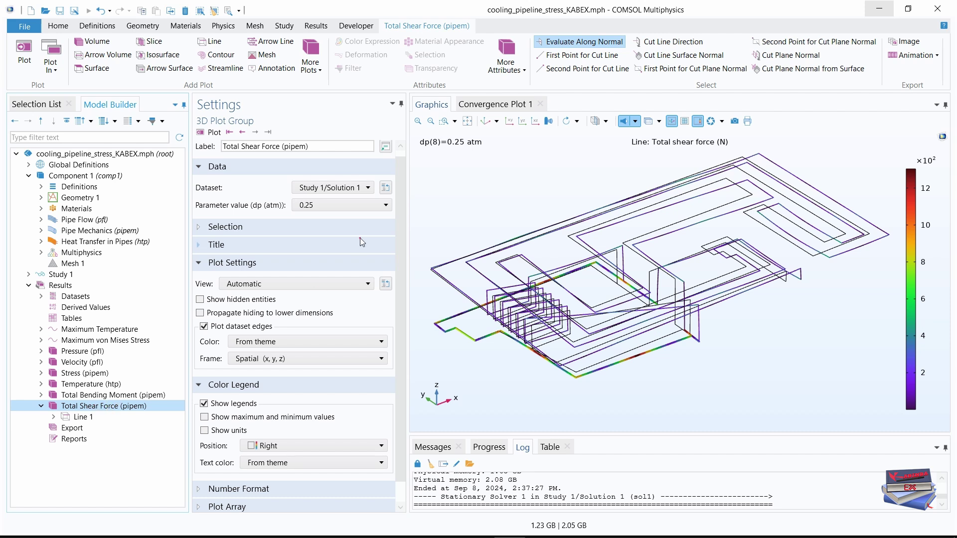
click(319, 205)
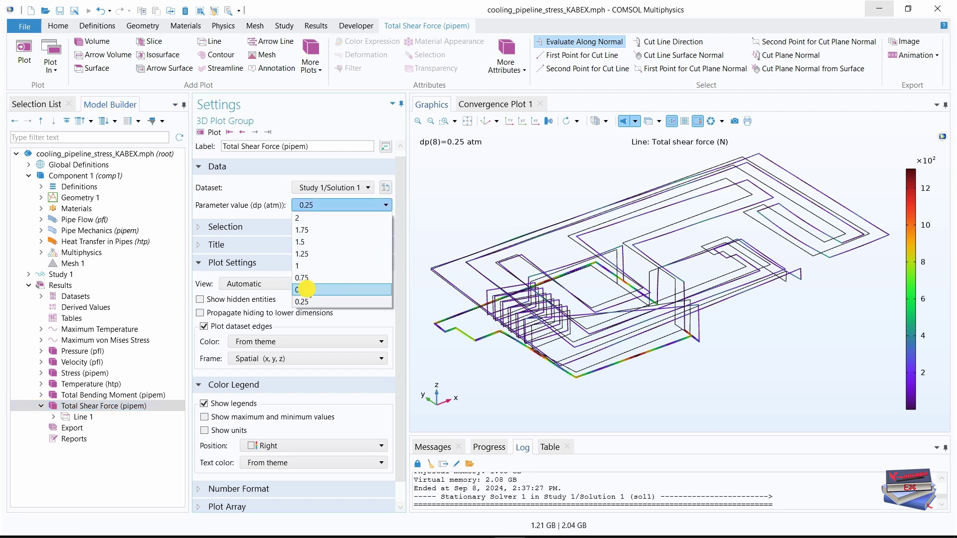
click(305, 289)
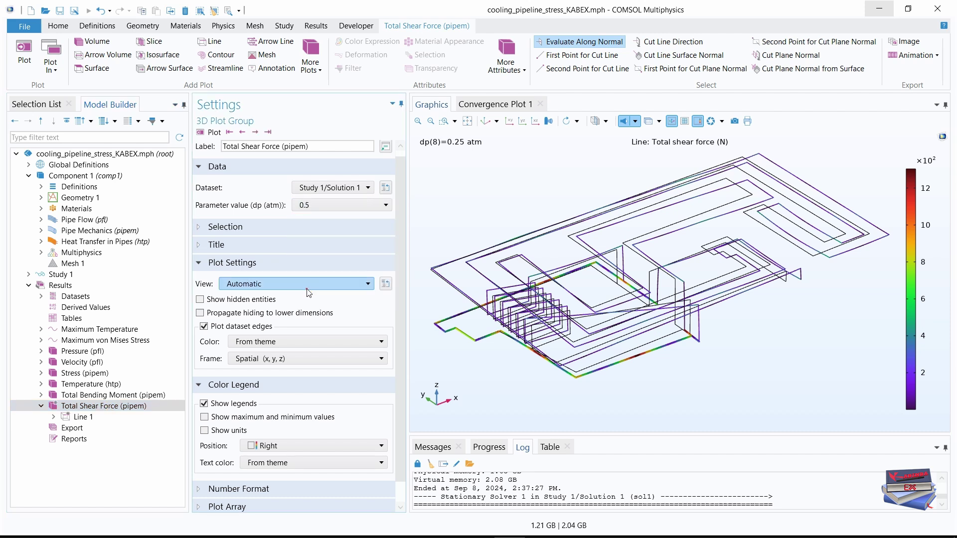
Set the expression unit of Line 1 under the Total Shear Force (pipem) plot group to kN.
click(79, 418)
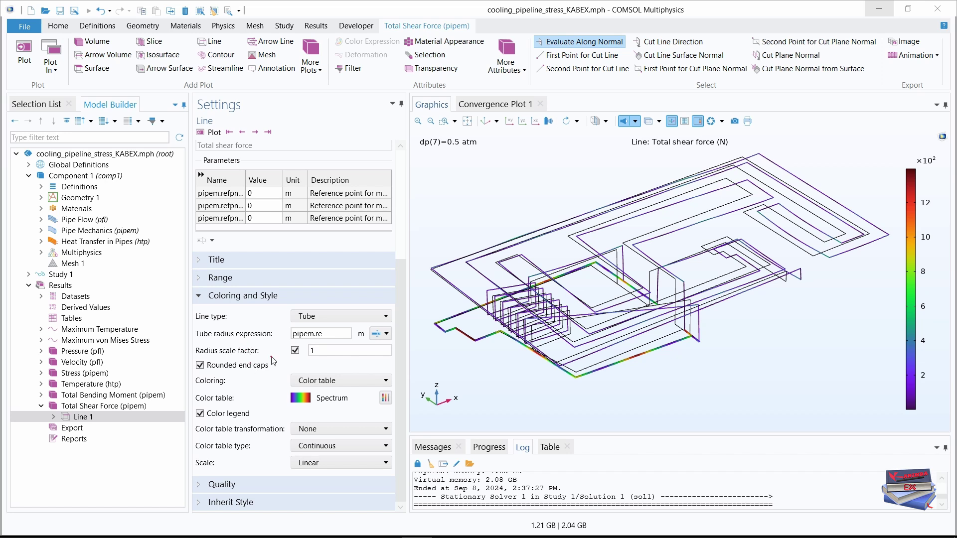
drag(398, 321, 403, 185)
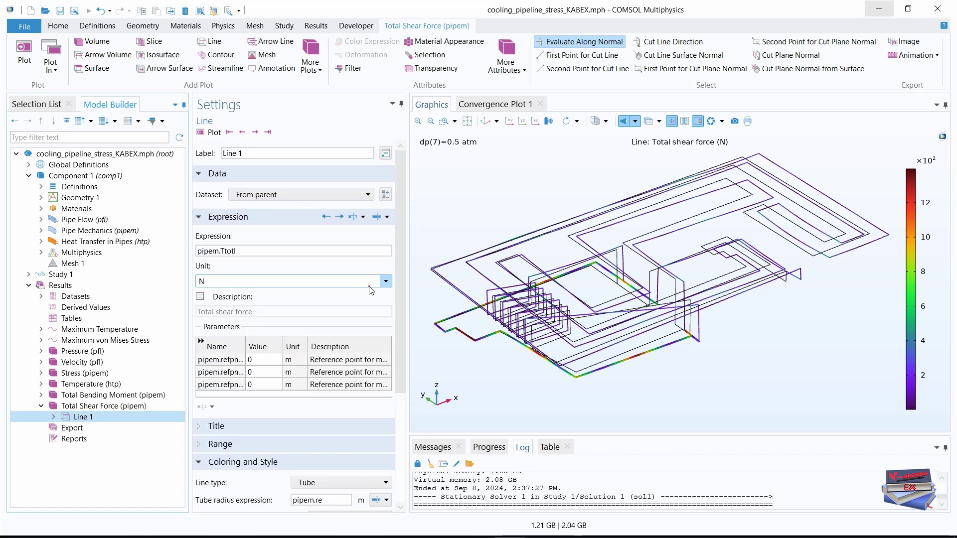
click(385, 281)
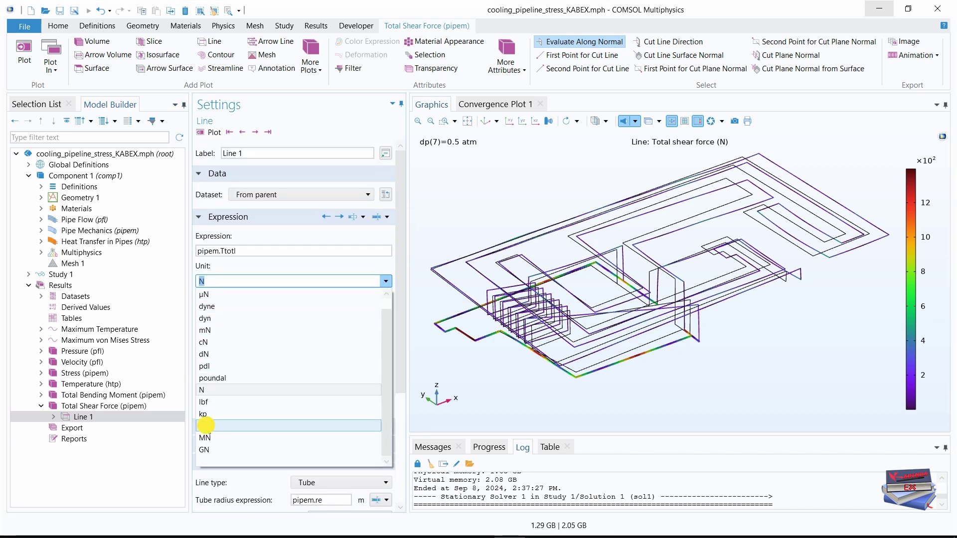
click(206, 425)
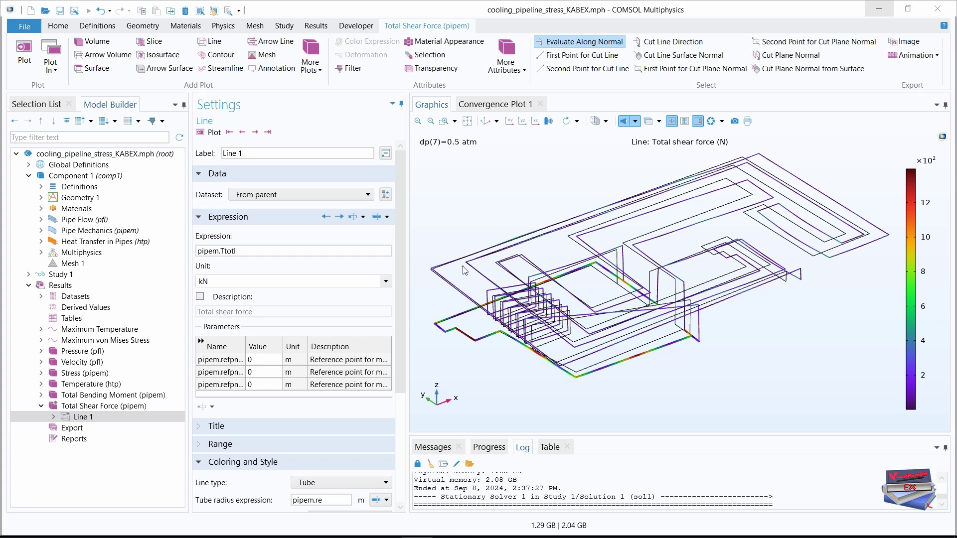
Set the tube radius scale factor of the Total Shear Force group's Line 1 to 3.
drag(399, 236, 400, 357)
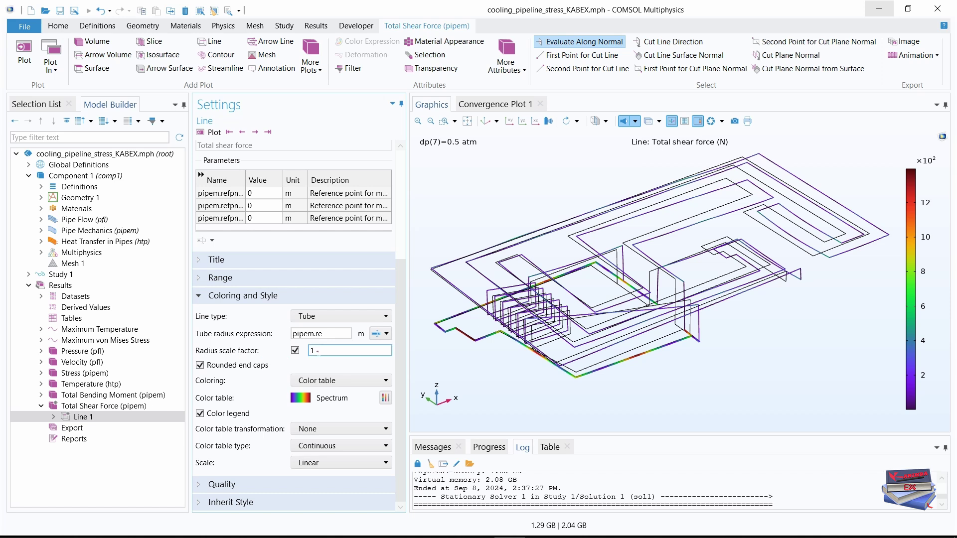
click(309, 351)
text(3)
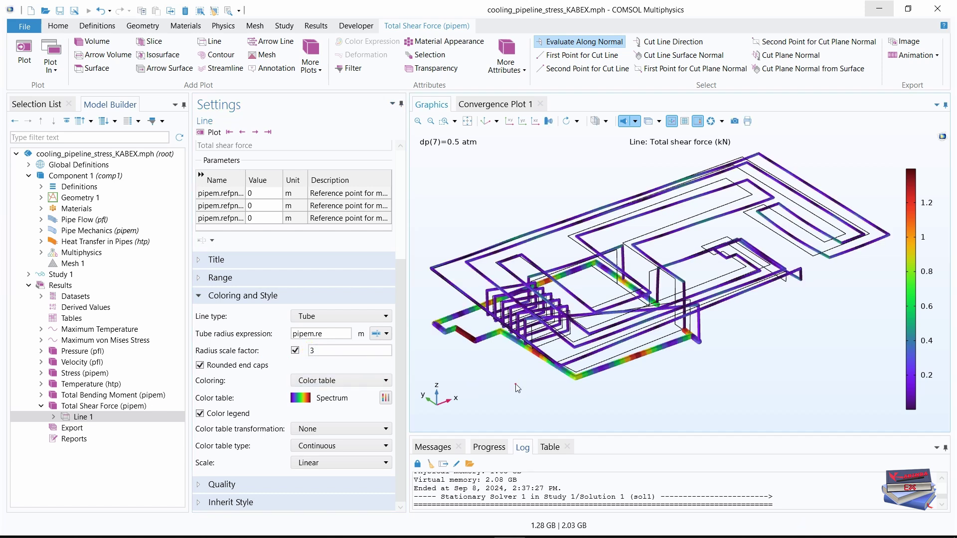
Enable the scale factor of the Deformation under the Total Shear Force group's Line 1, set it to 1, and replot.
click(53, 417)
click(107, 429)
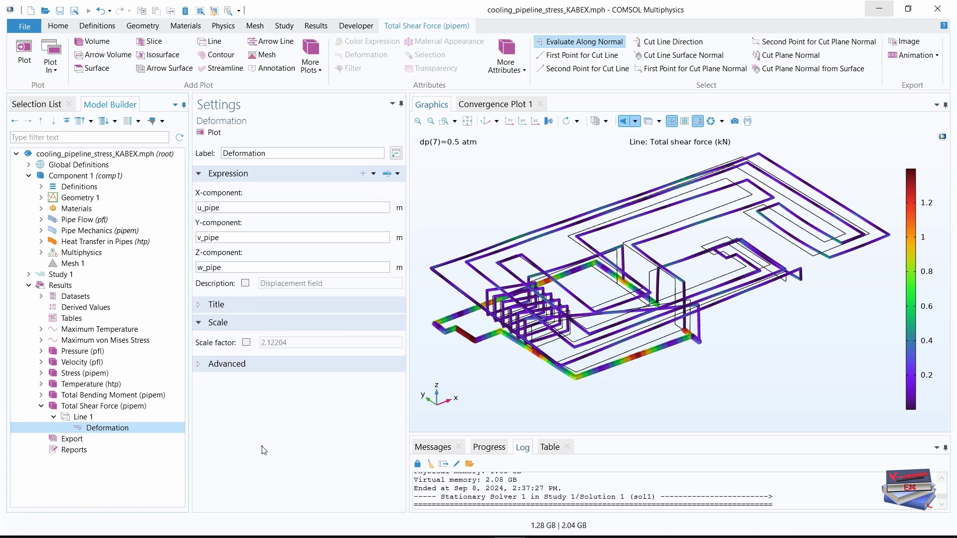
click(246, 343)
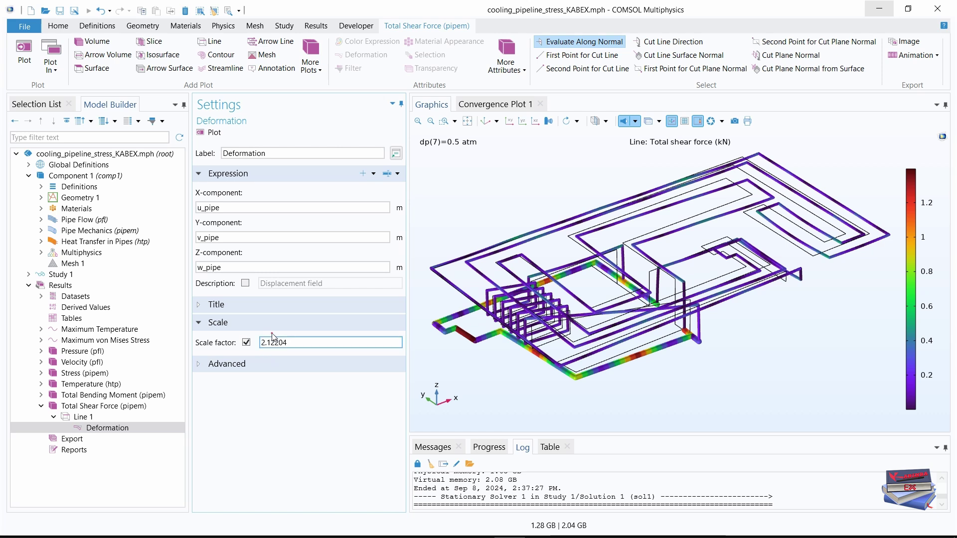
drag(302, 342, 248, 344)
key(ctrl+a)
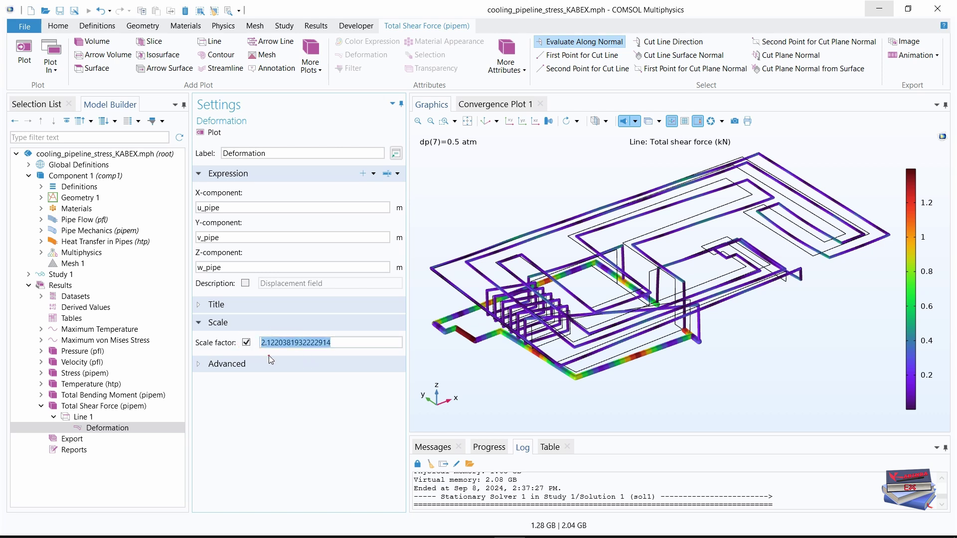
text(1)
click(214, 132)
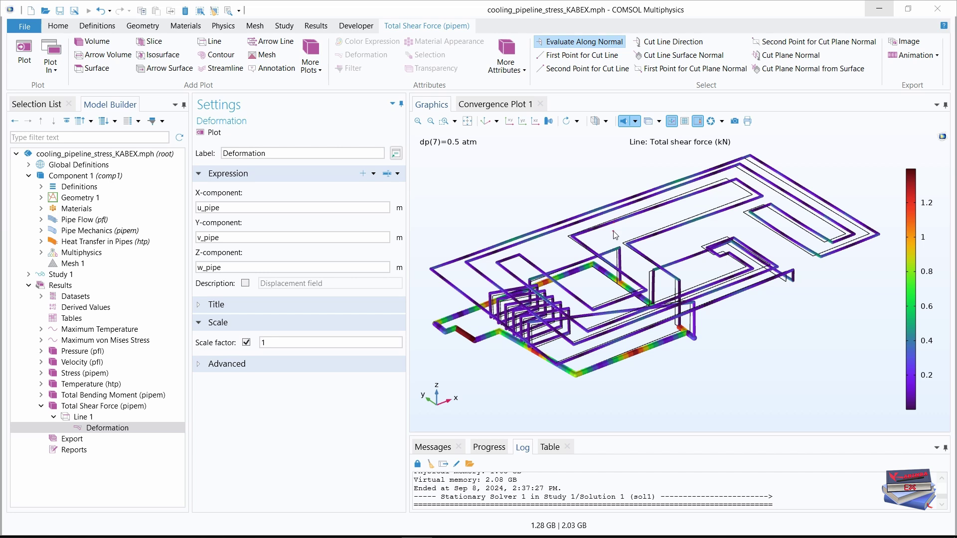
Open the dp parameter value choices of the Total Shear Force (pipem) plot group.
click(41, 406)
click(86, 410)
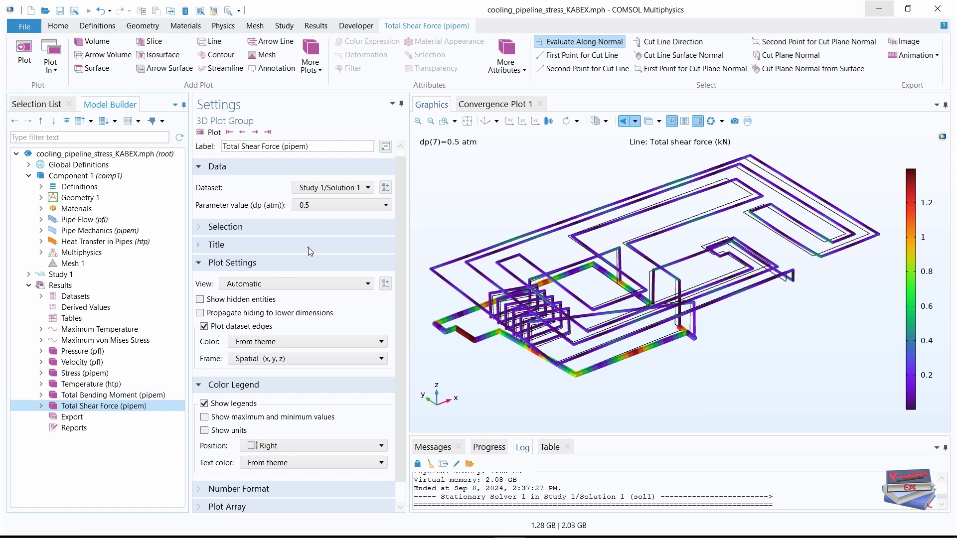
click(378, 205)
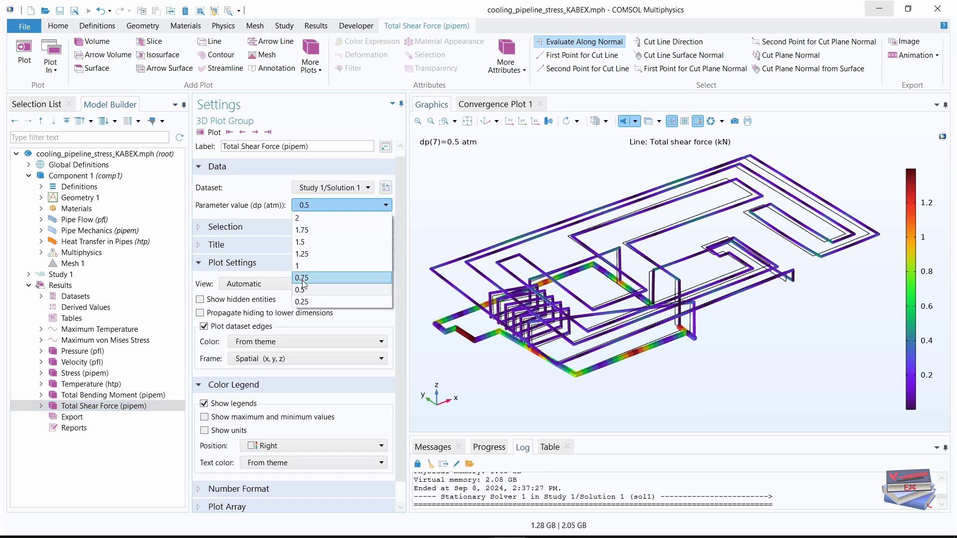